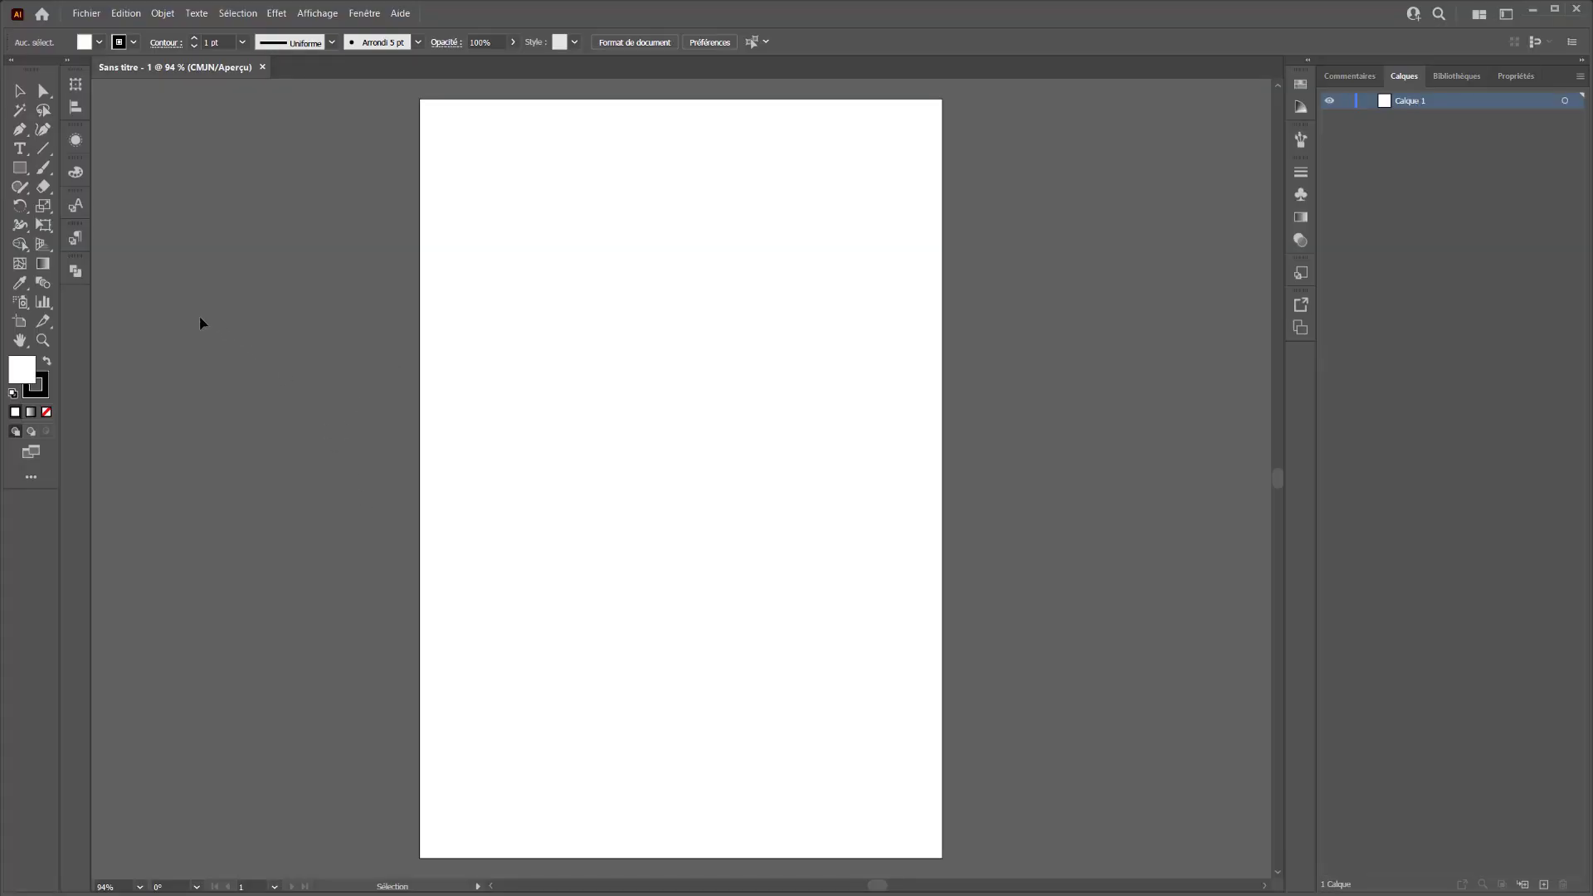
# Draw a vertical line and duplicate it into four equally spaced vertical lines.
pyautogui.click(43, 147)
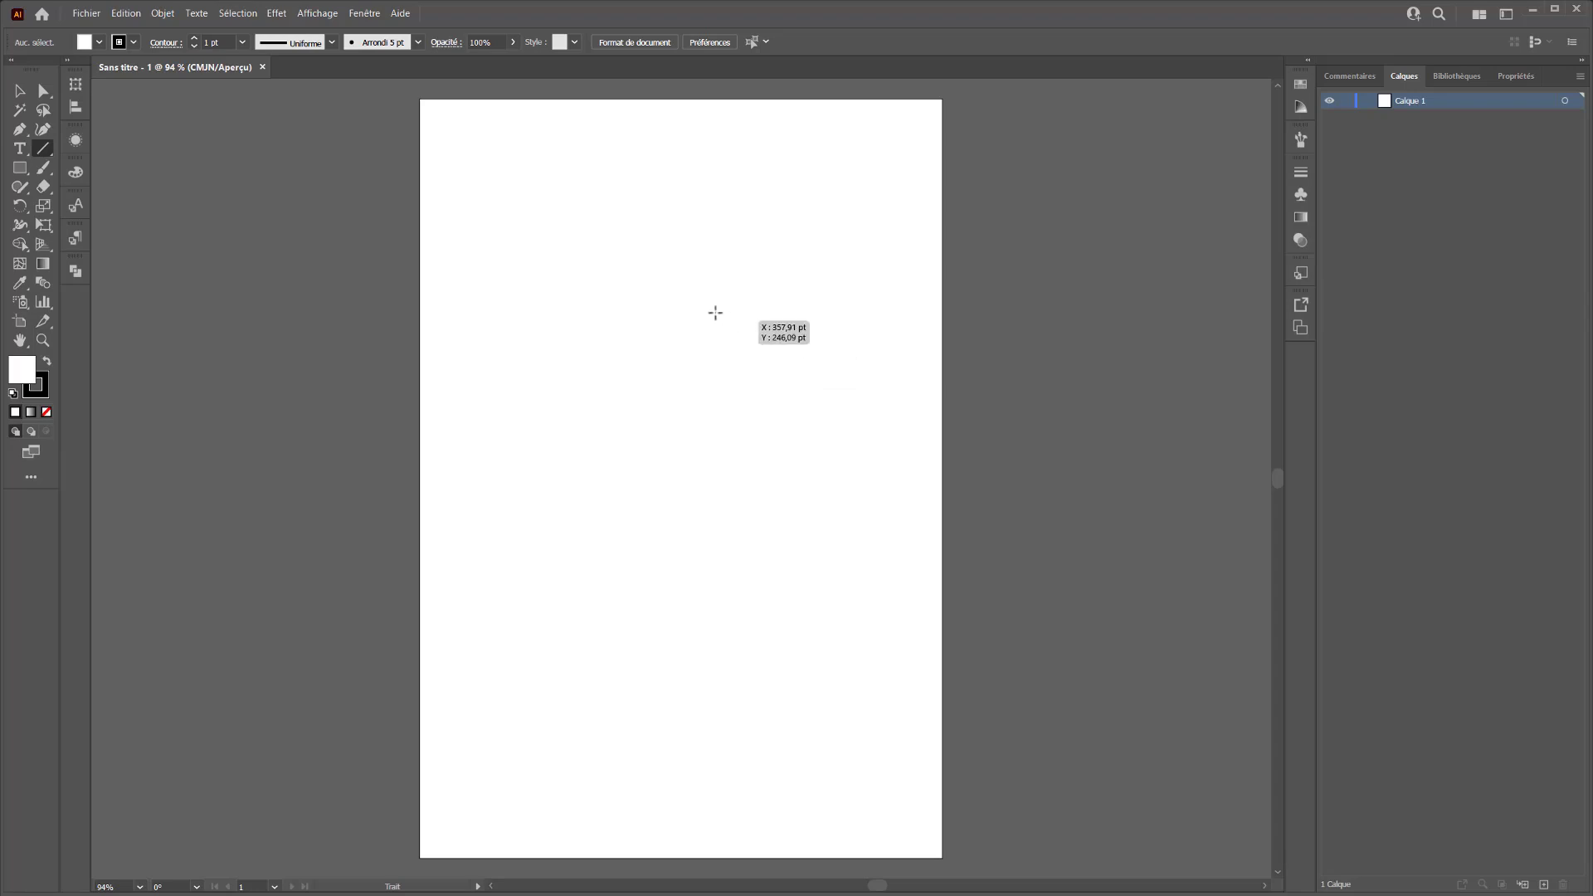
pyautogui.moveTo(624, 208); pyautogui.dragTo(625, 650)
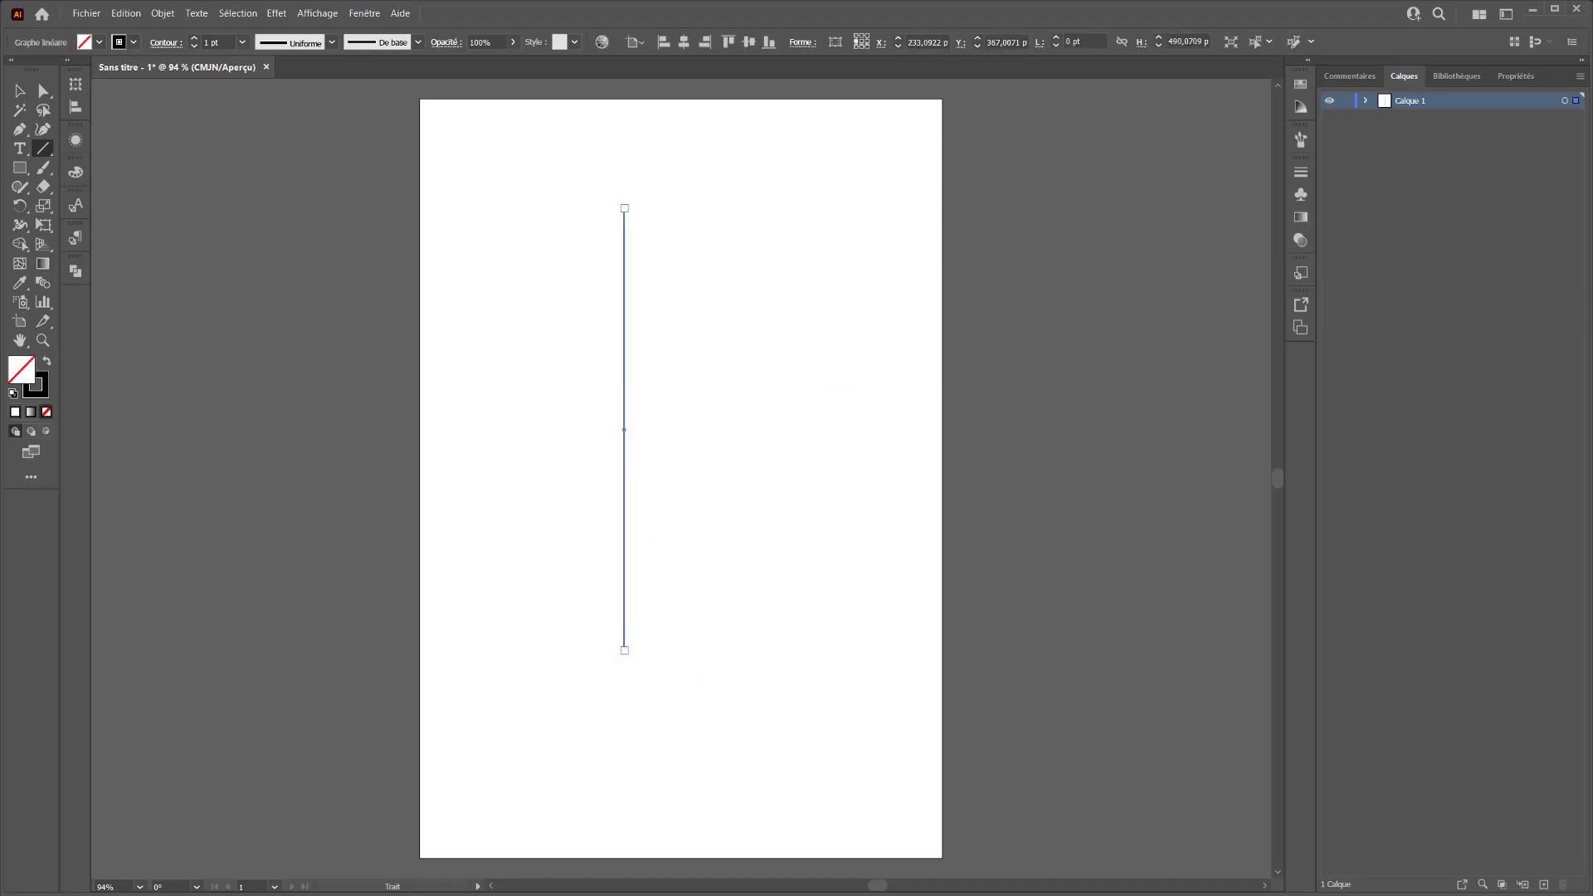
pyautogui.click(21, 92)
pyautogui.click(533, 319)
pyautogui.moveTo(628, 331); pyautogui.dragTo(638, 330)
pyautogui.hotkey('ctrl', 'd')
pyautogui.hotkey('ctrl', 'd')
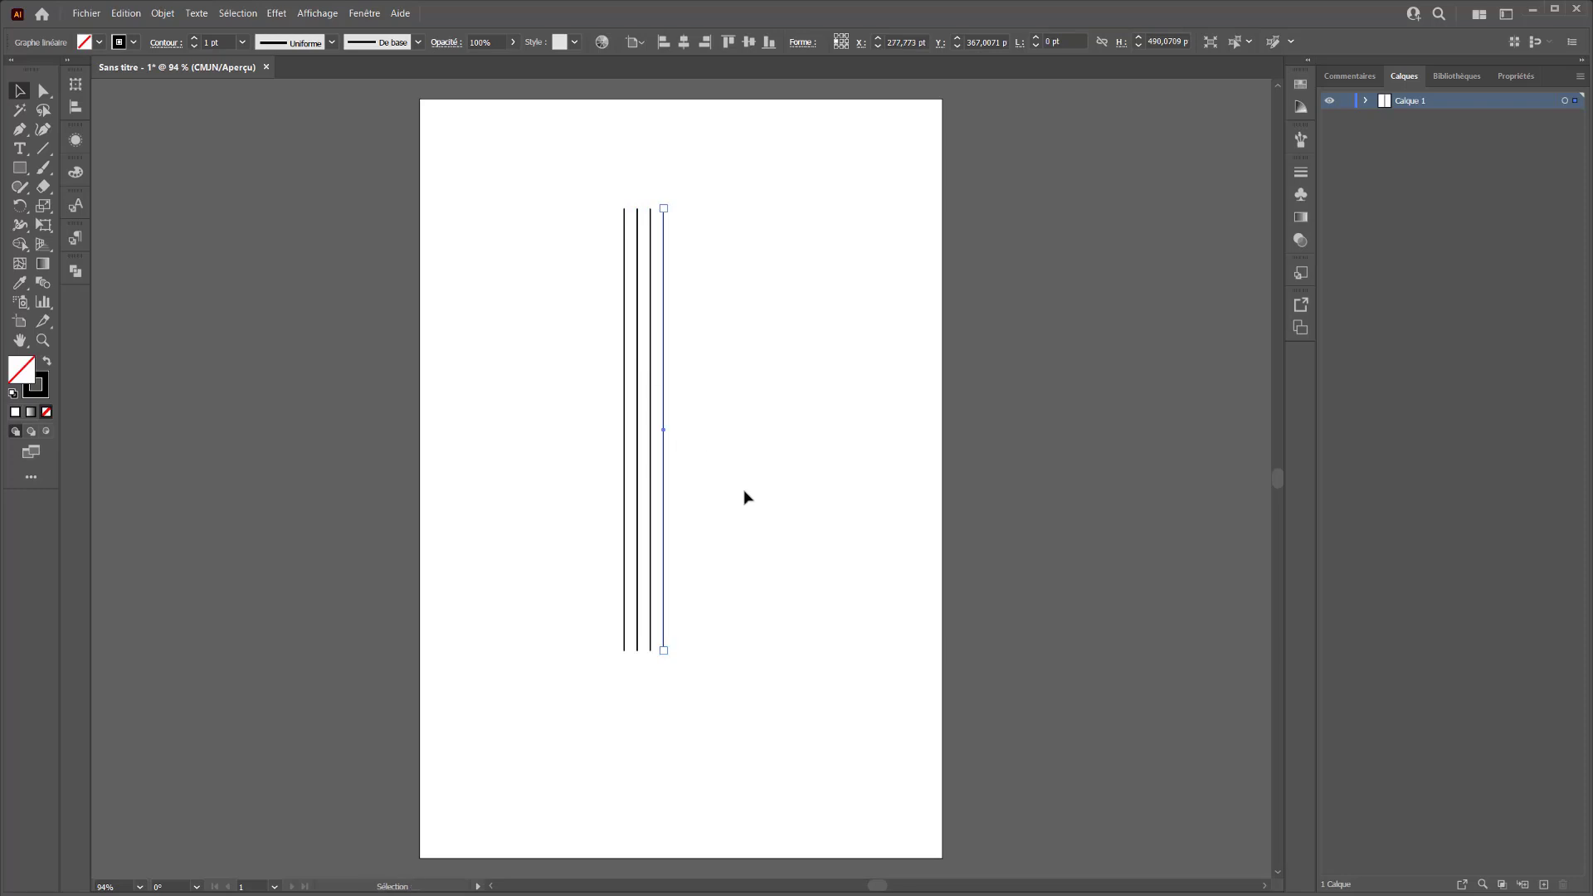
# Select the four vertical lines and copy the whole set to the right.
pyautogui.click(744, 496)
pyautogui.moveTo(874, 206); pyautogui.dragTo(185, 685)
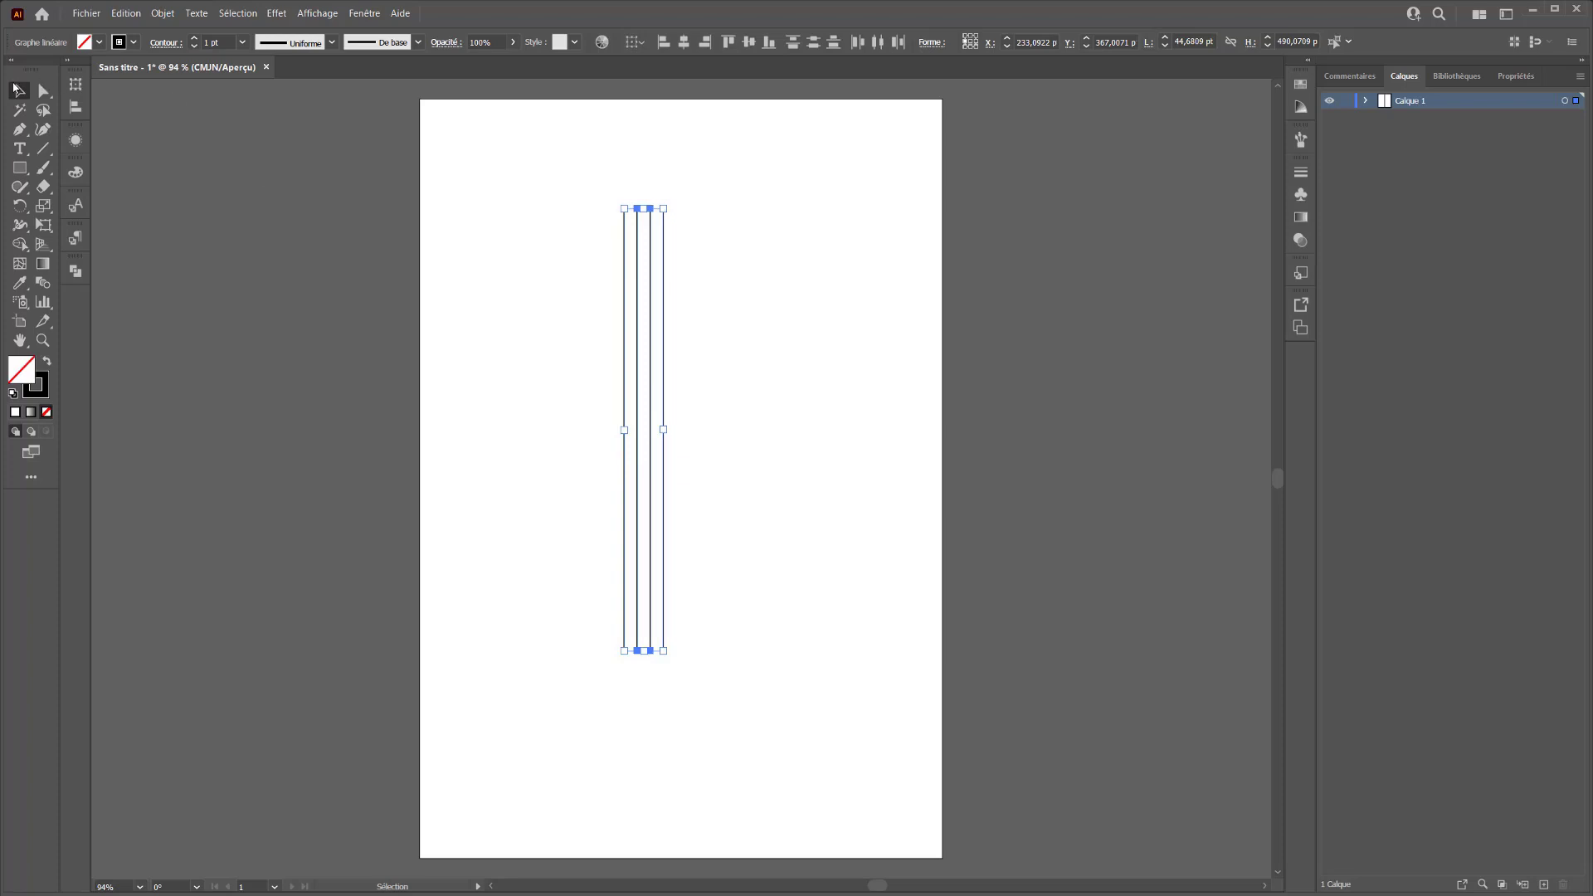
pyautogui.moveTo(651, 366); pyautogui.dragTo(736, 366)
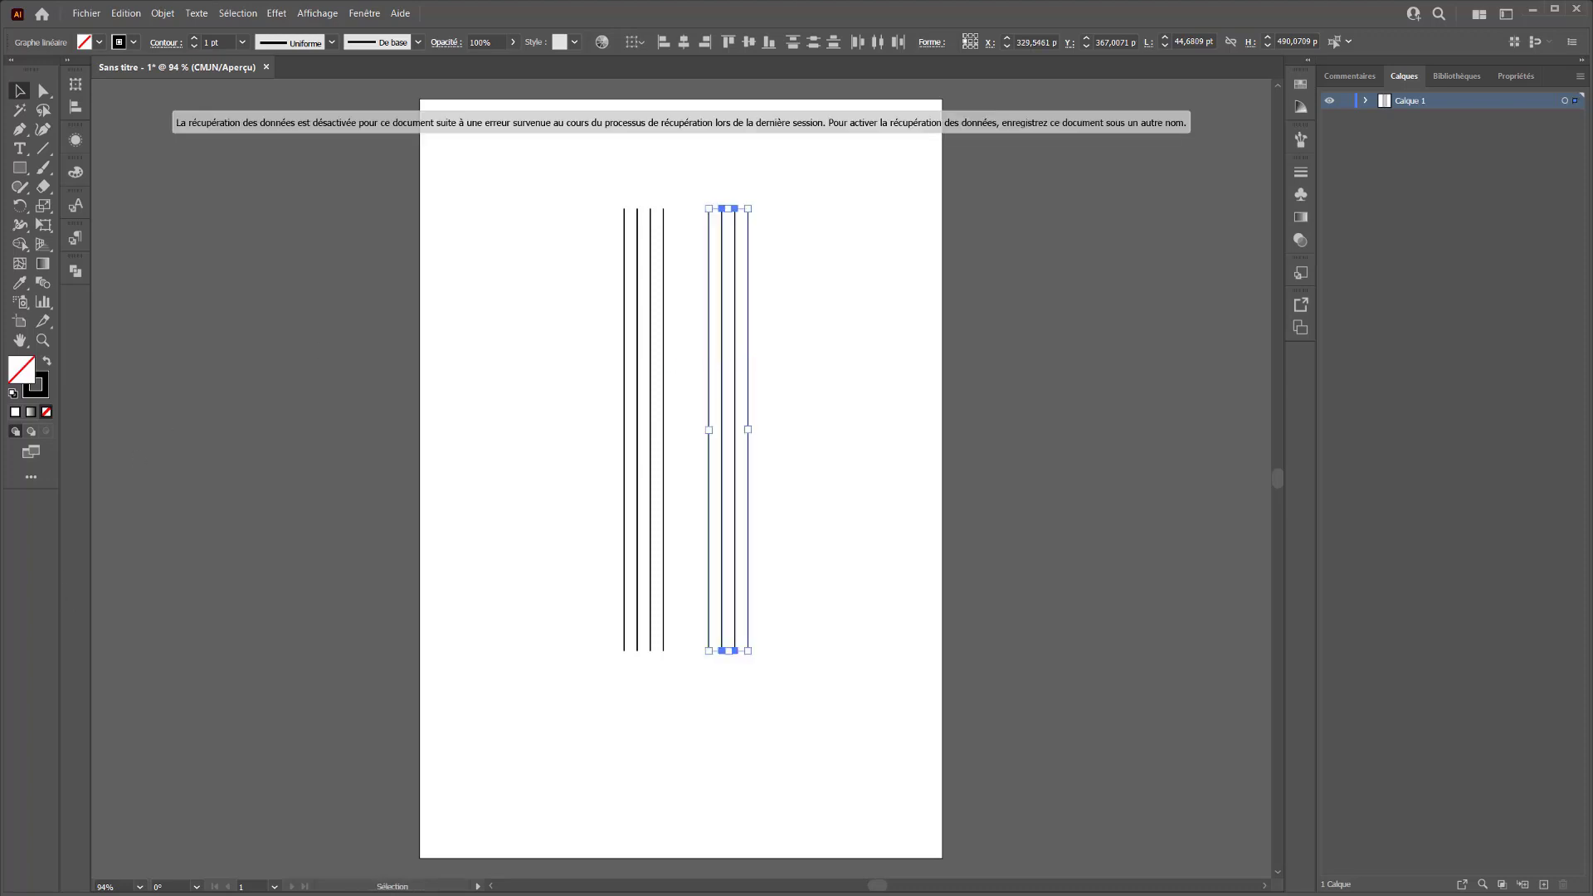
# Rotate the copied four lines 90° to horizontal across the verticals, then view at 100%.
pyautogui.moveTo(758, 201); pyautogui.dragTo(912, 500)
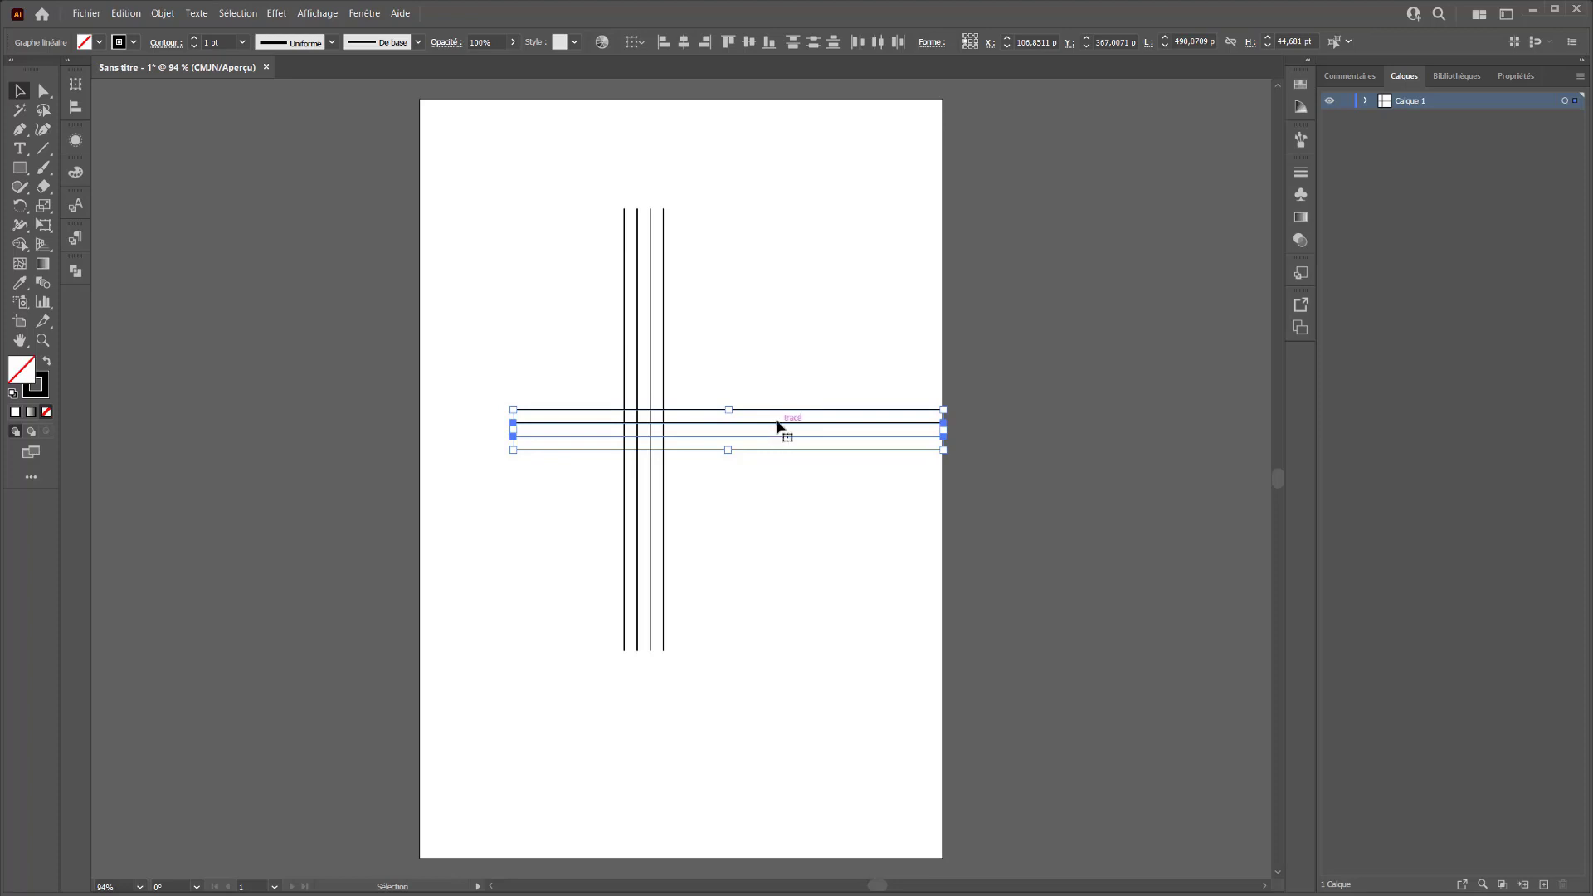
pyautogui.moveTo(777, 425)
pyautogui.mouseDown()
pyautogui.moveTo(682, 423)
pyautogui.moveTo(699, 423)
pyautogui.mouseUp()
pyautogui.click(703, 521)
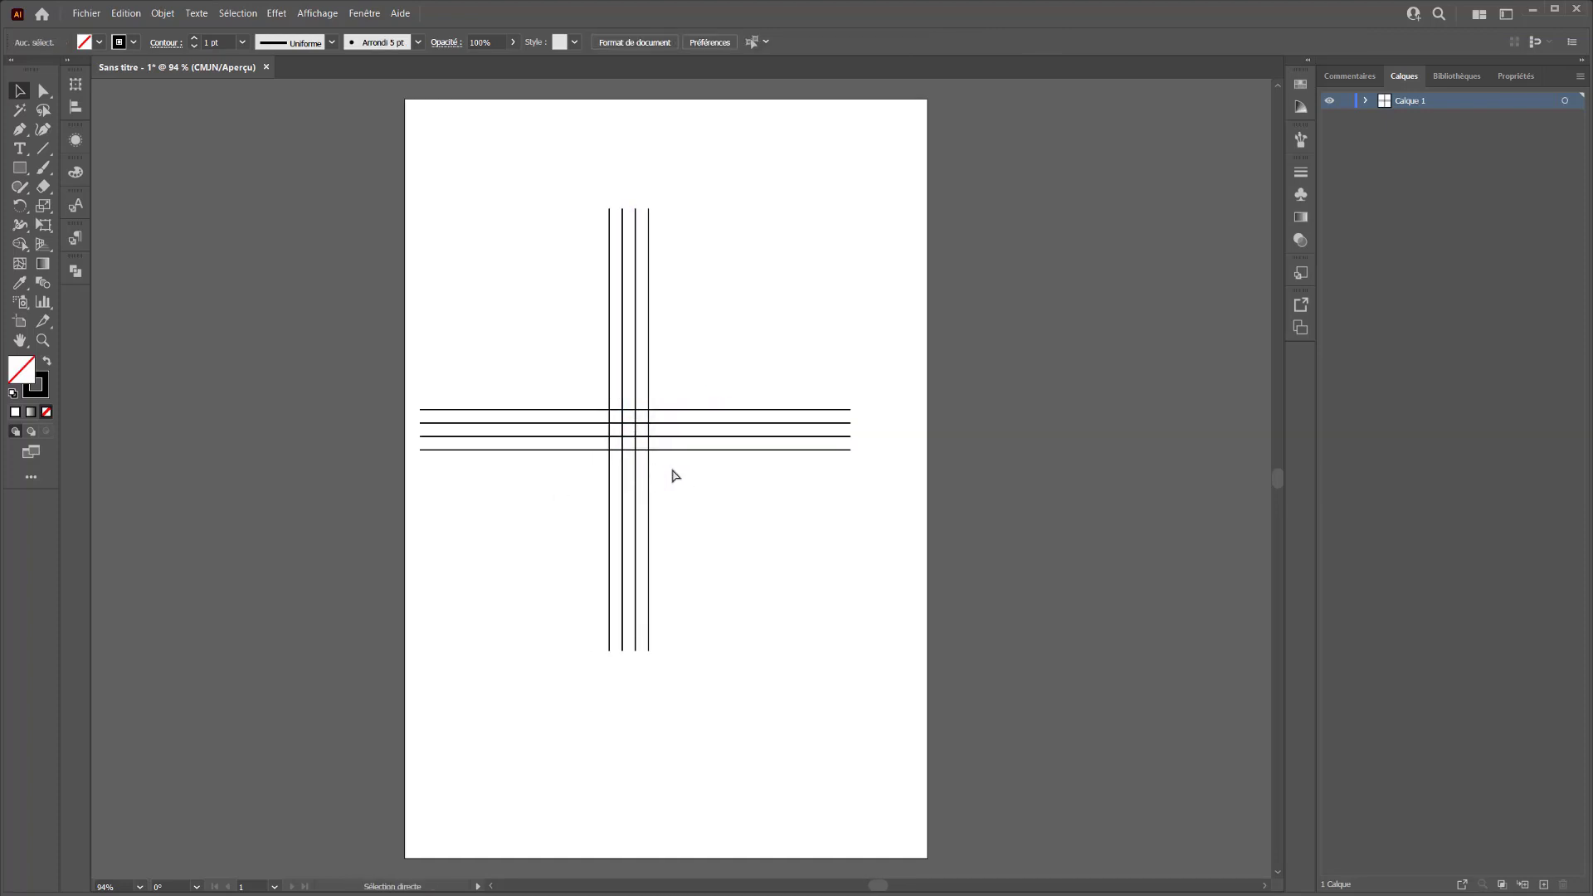
pyautogui.hotkey('ctrl', '1')
pyautogui.scroll(1, 673, 475)
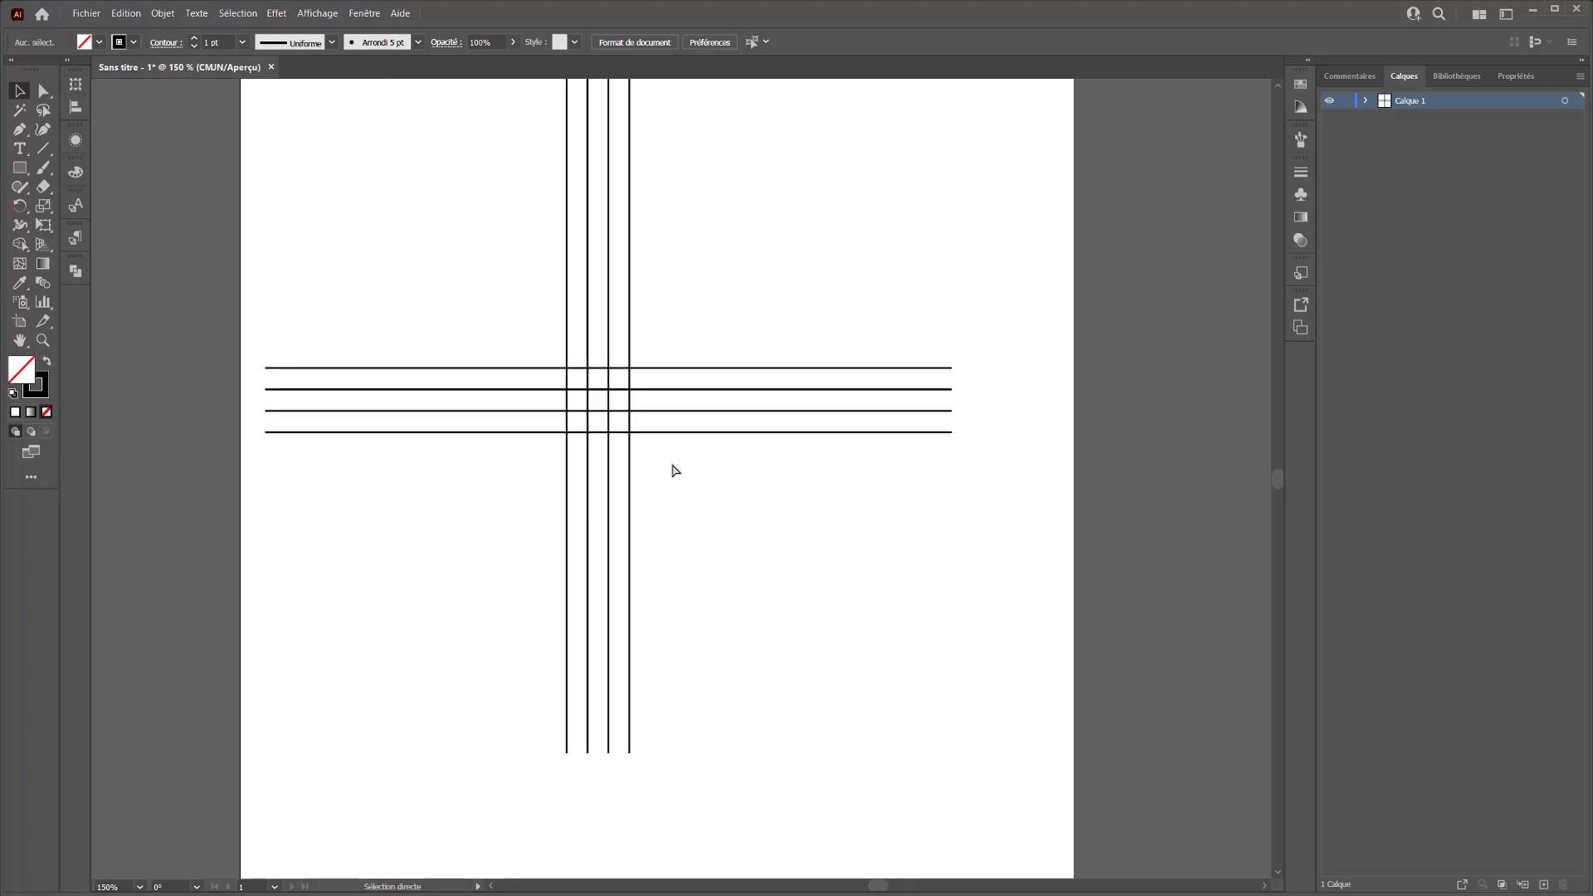
pyautogui.scroll(-1, 674, 470)
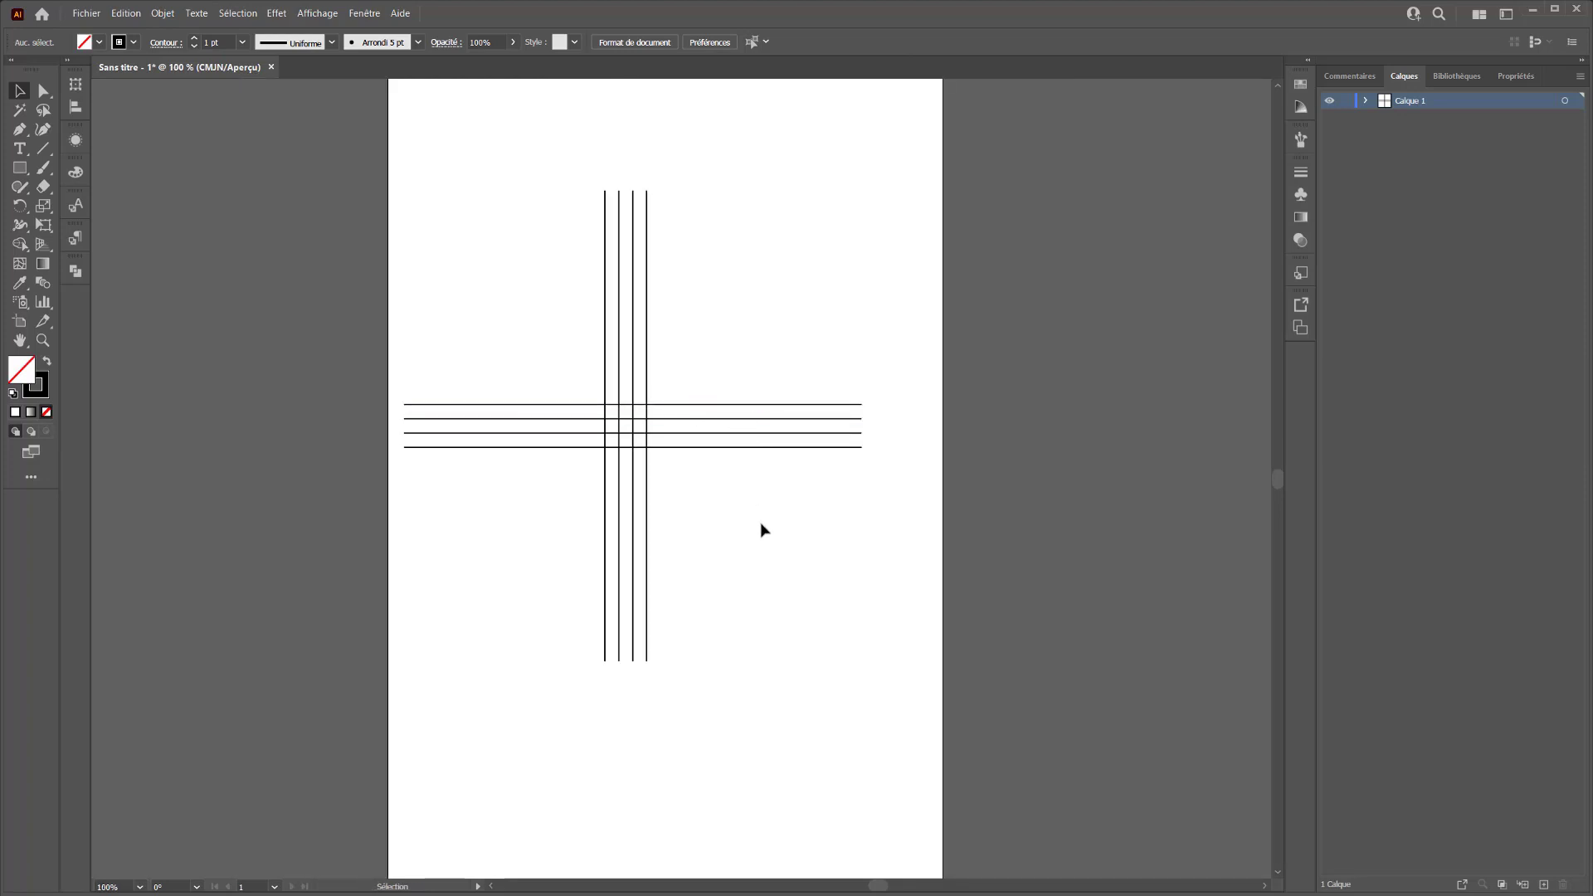
# Add a fifth horizontal line on top and a fifth vertical line at the right, then select the verticals.
pyautogui.click(673, 405)
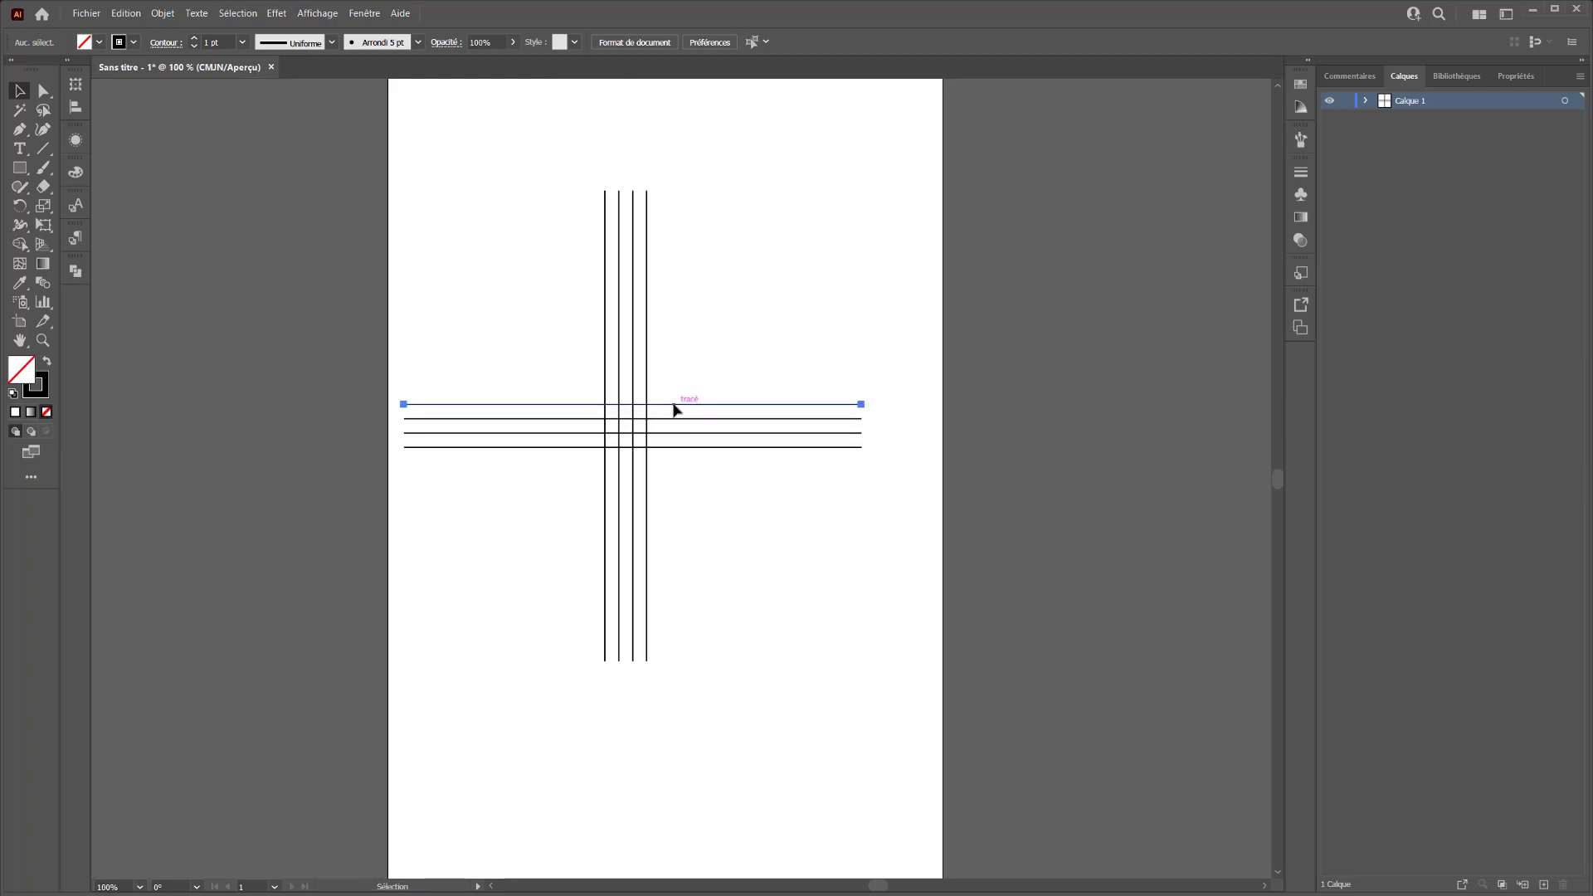
pyautogui.moveTo(701, 406); pyautogui.dragTo(702, 392)
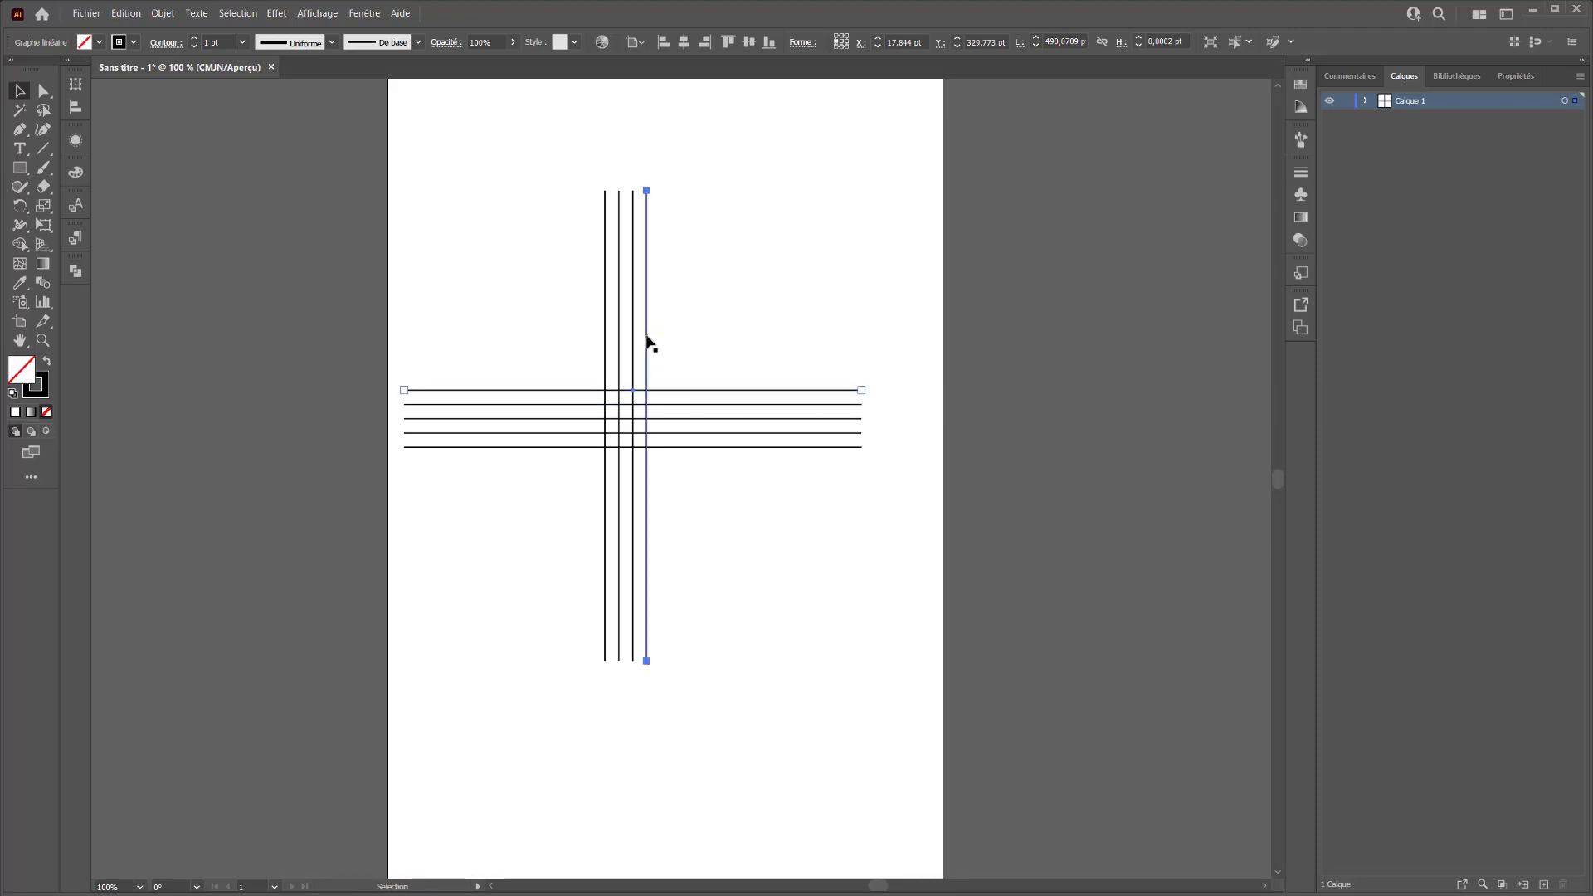
pyautogui.moveTo(650, 341); pyautogui.dragTo(665, 340)
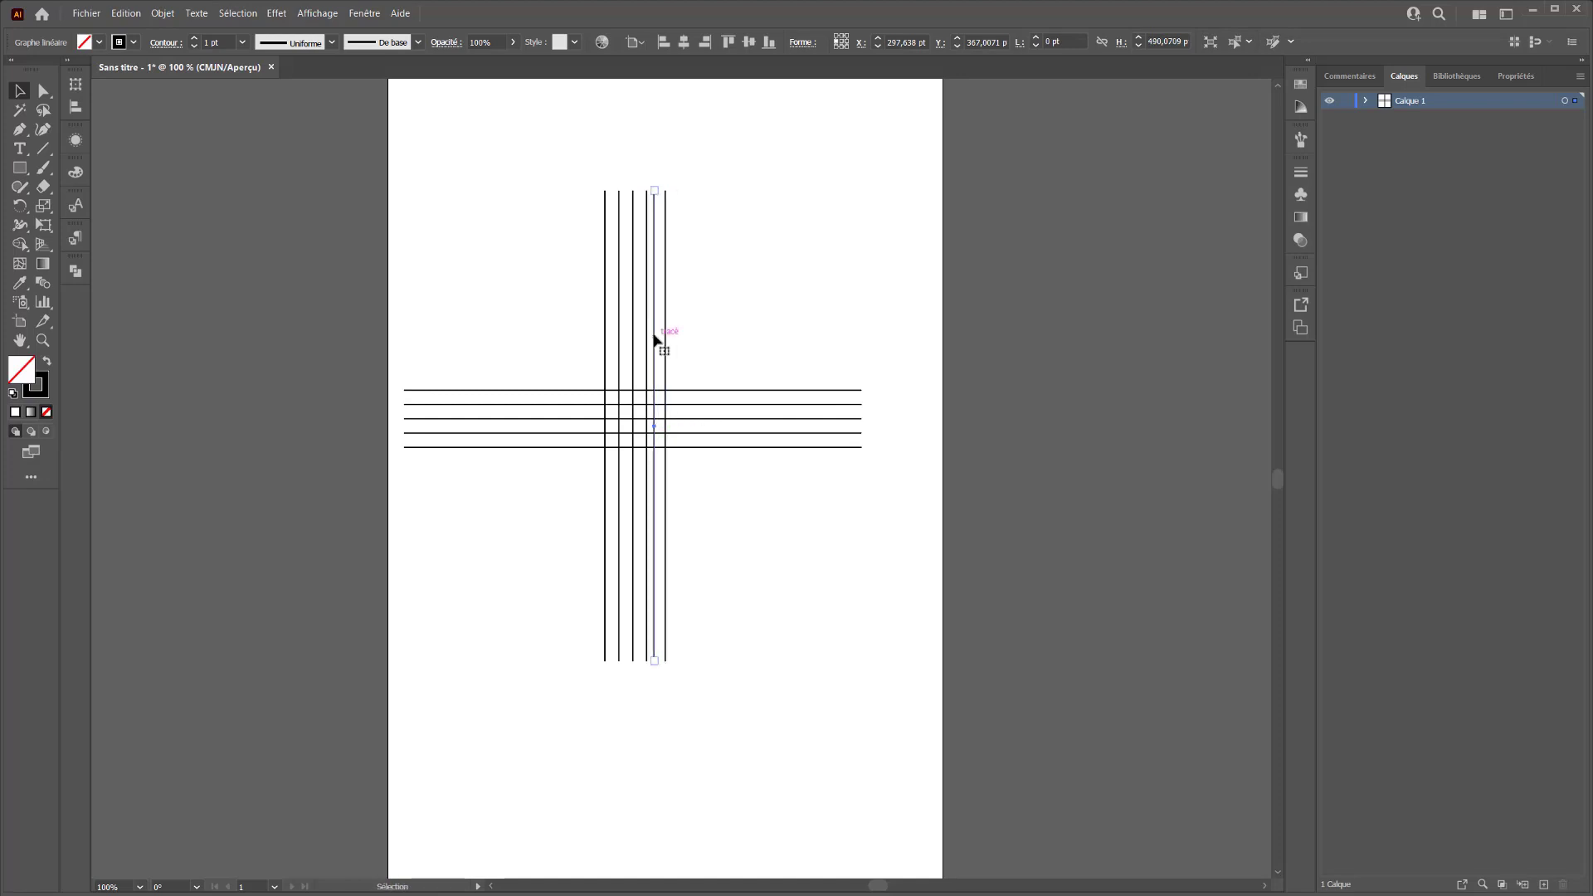
pyautogui.moveTo(667, 340); pyautogui.dragTo(661, 340)
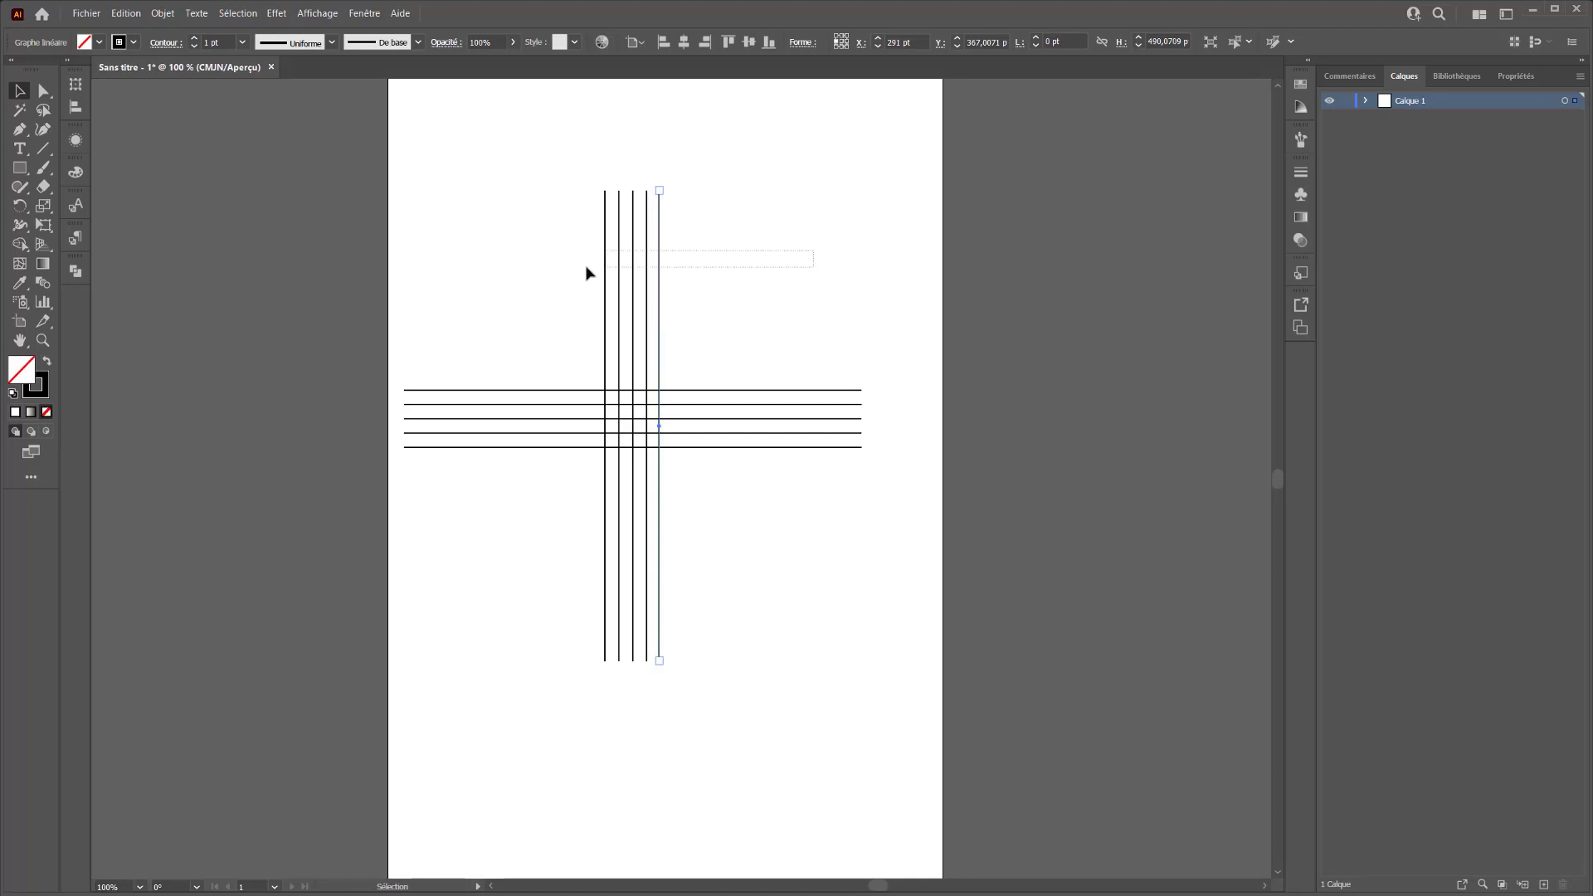
pyautogui.moveTo(586, 273); pyautogui.dragTo(541, 264)
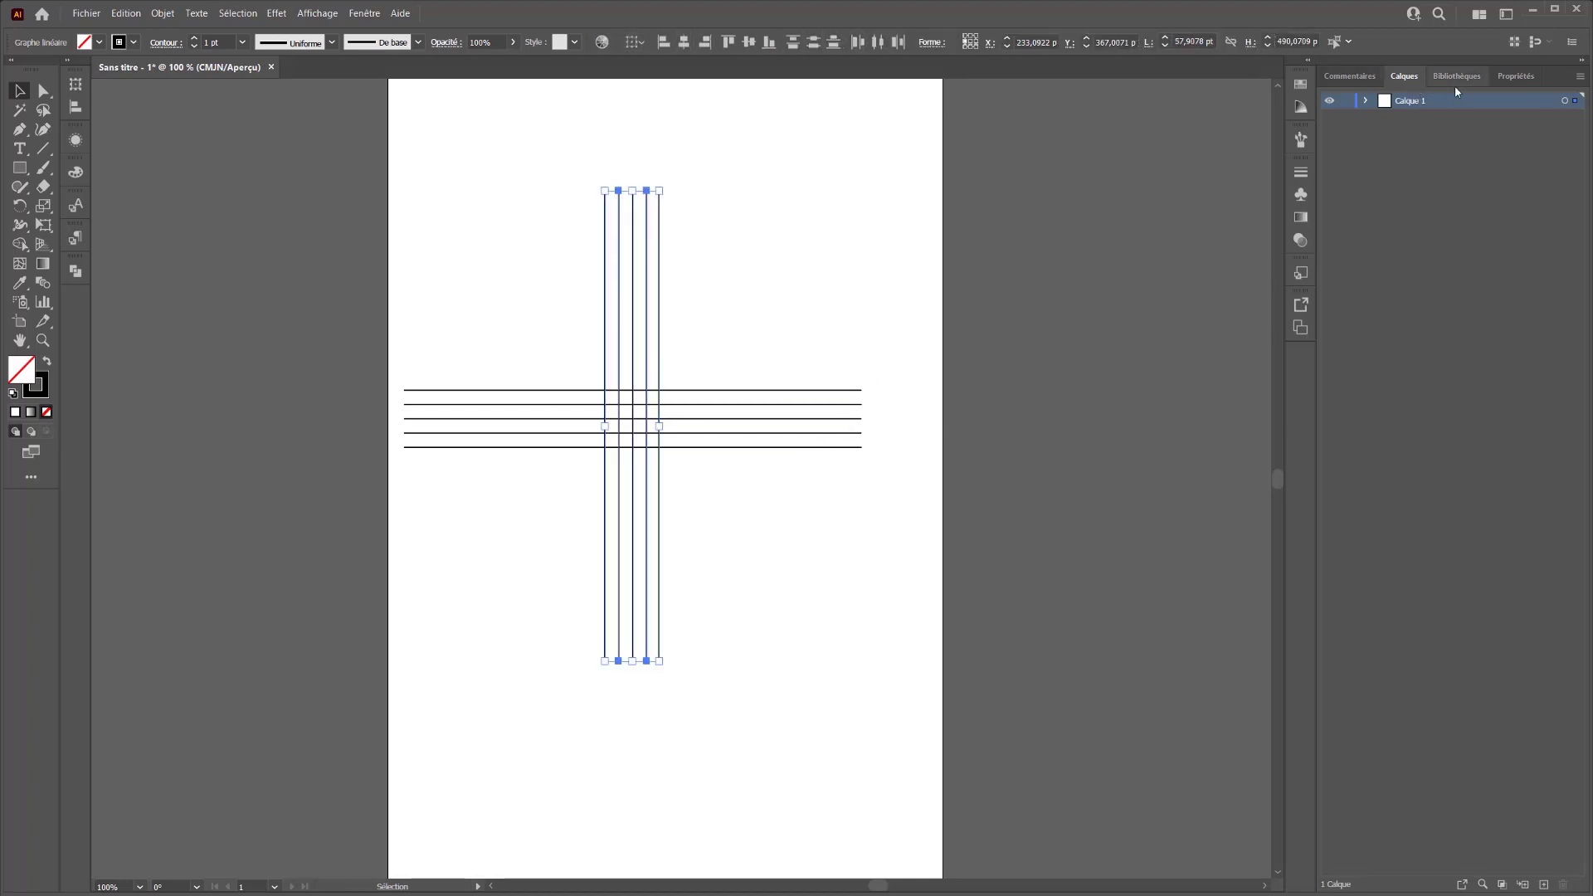
# Space the vertical lines evenly with Distribute Spacing in the Align options.
pyautogui.click(1500, 76)
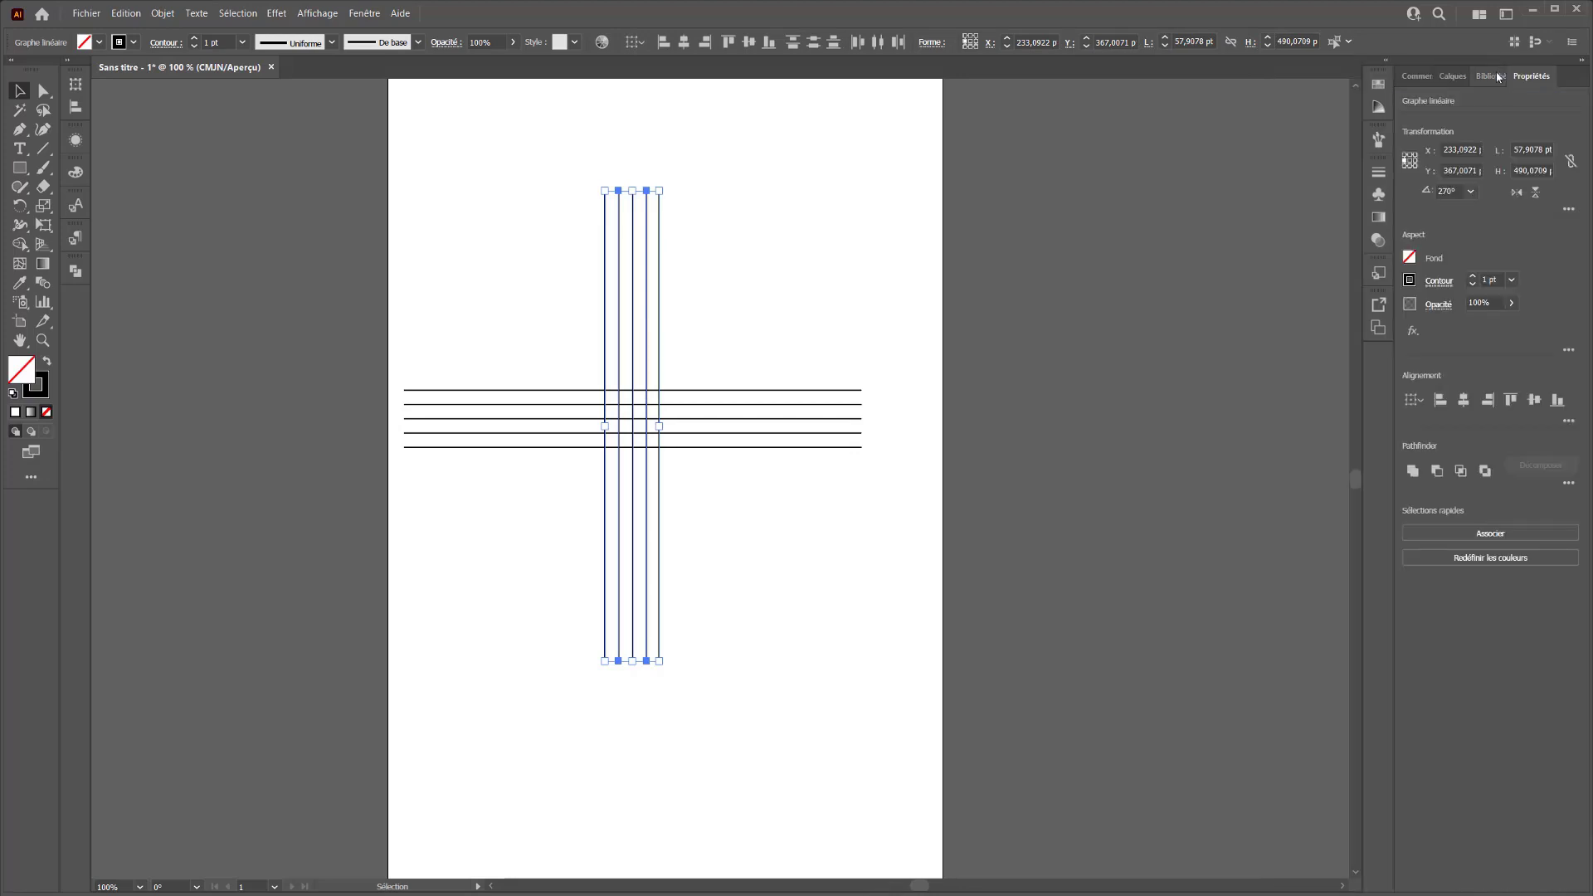
pyautogui.click(1567, 421)
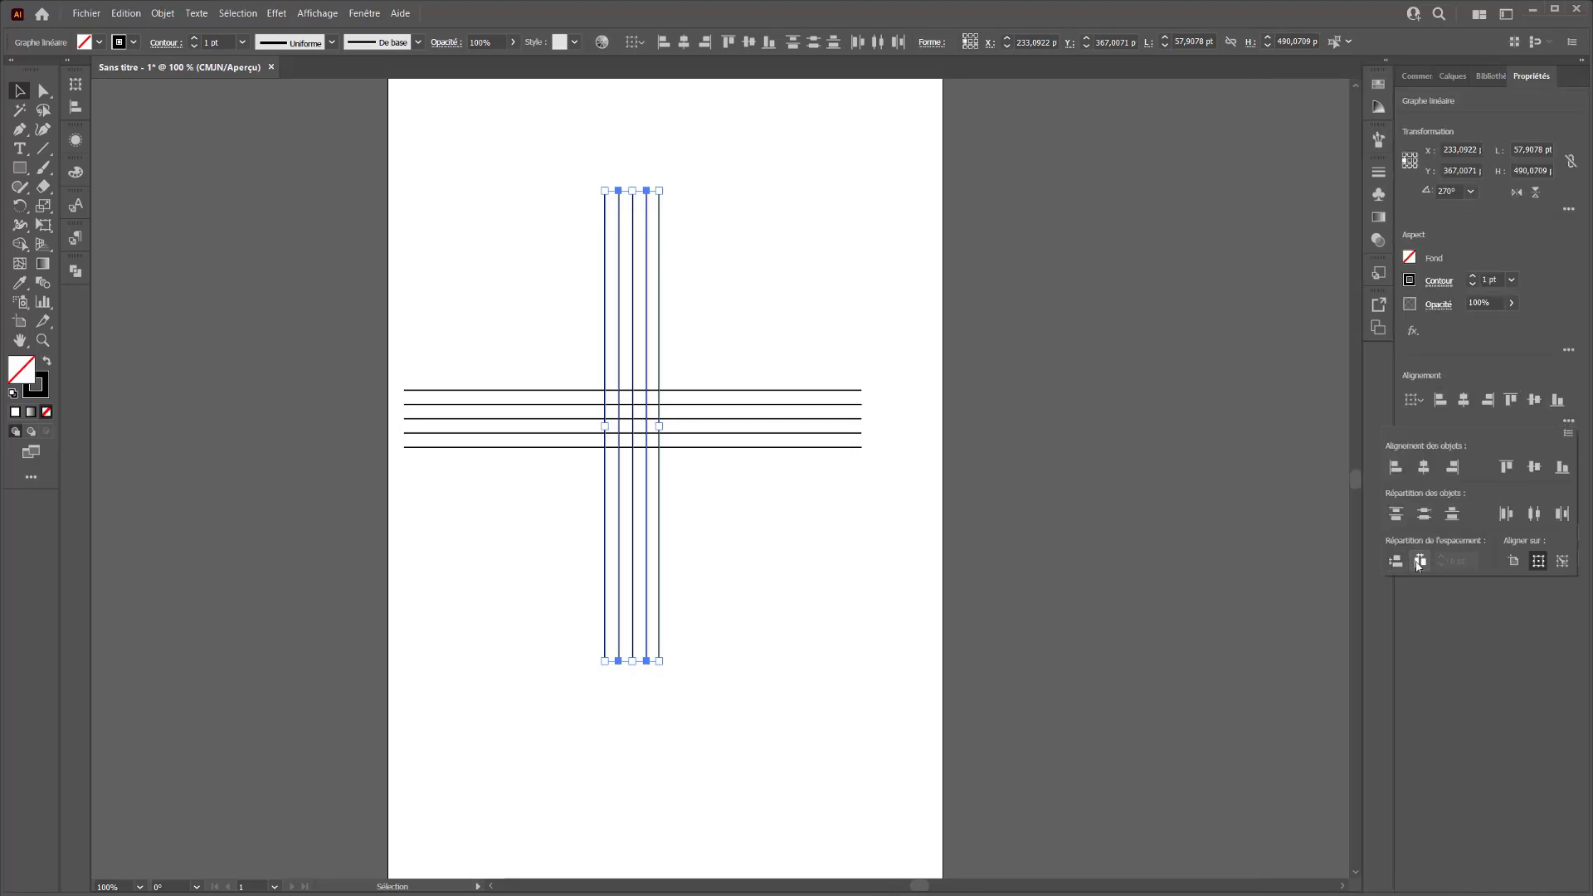
pyautogui.click(1418, 563)
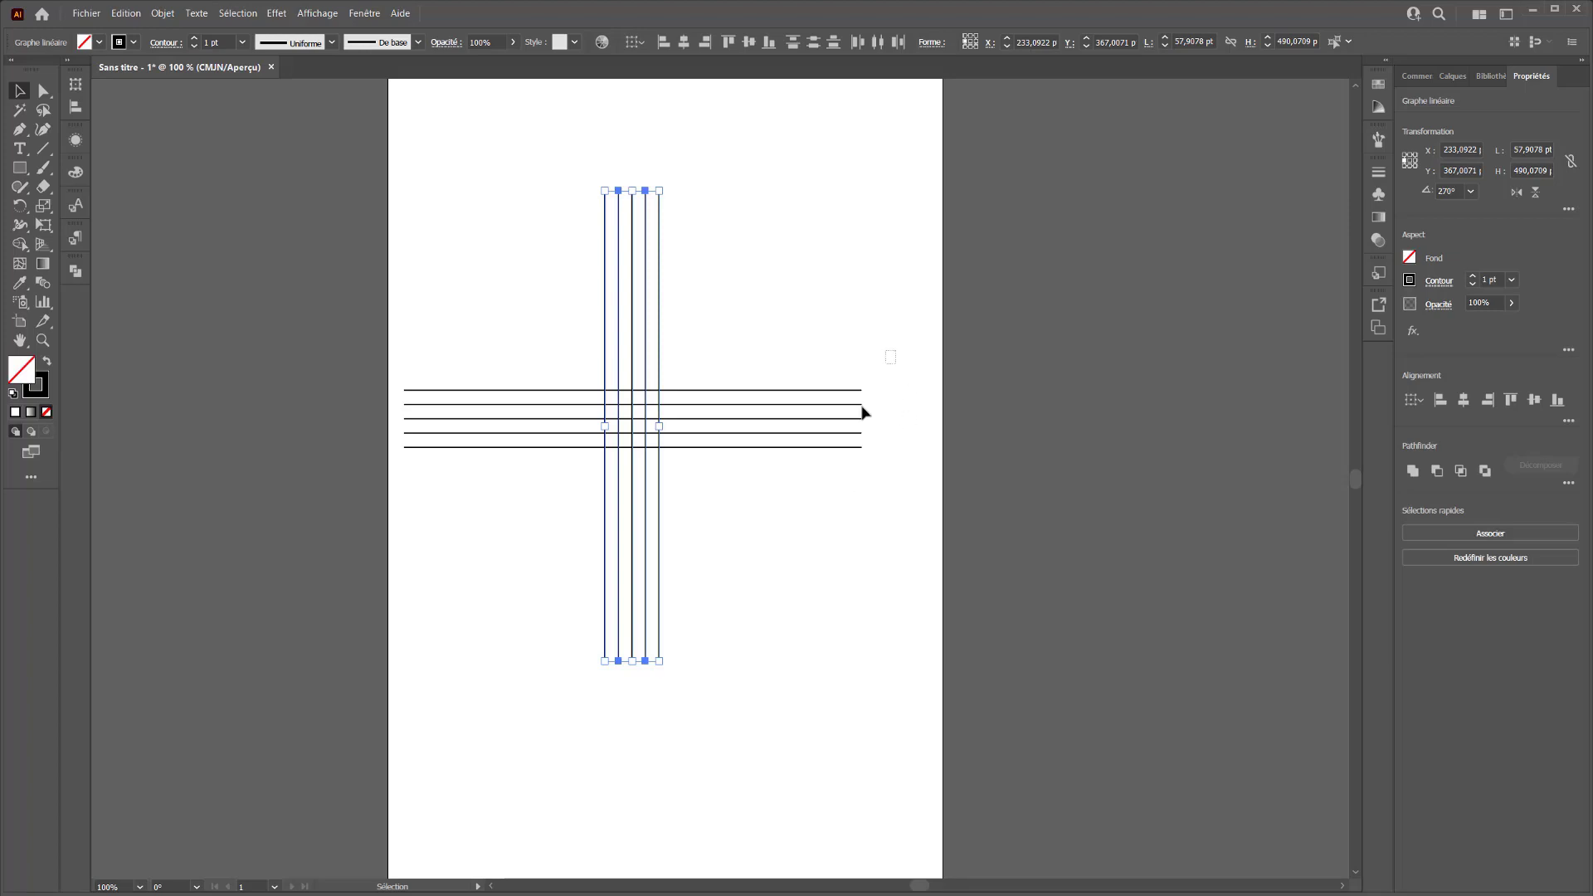
pyautogui.click(862, 405)
pyautogui.click(1567, 422)
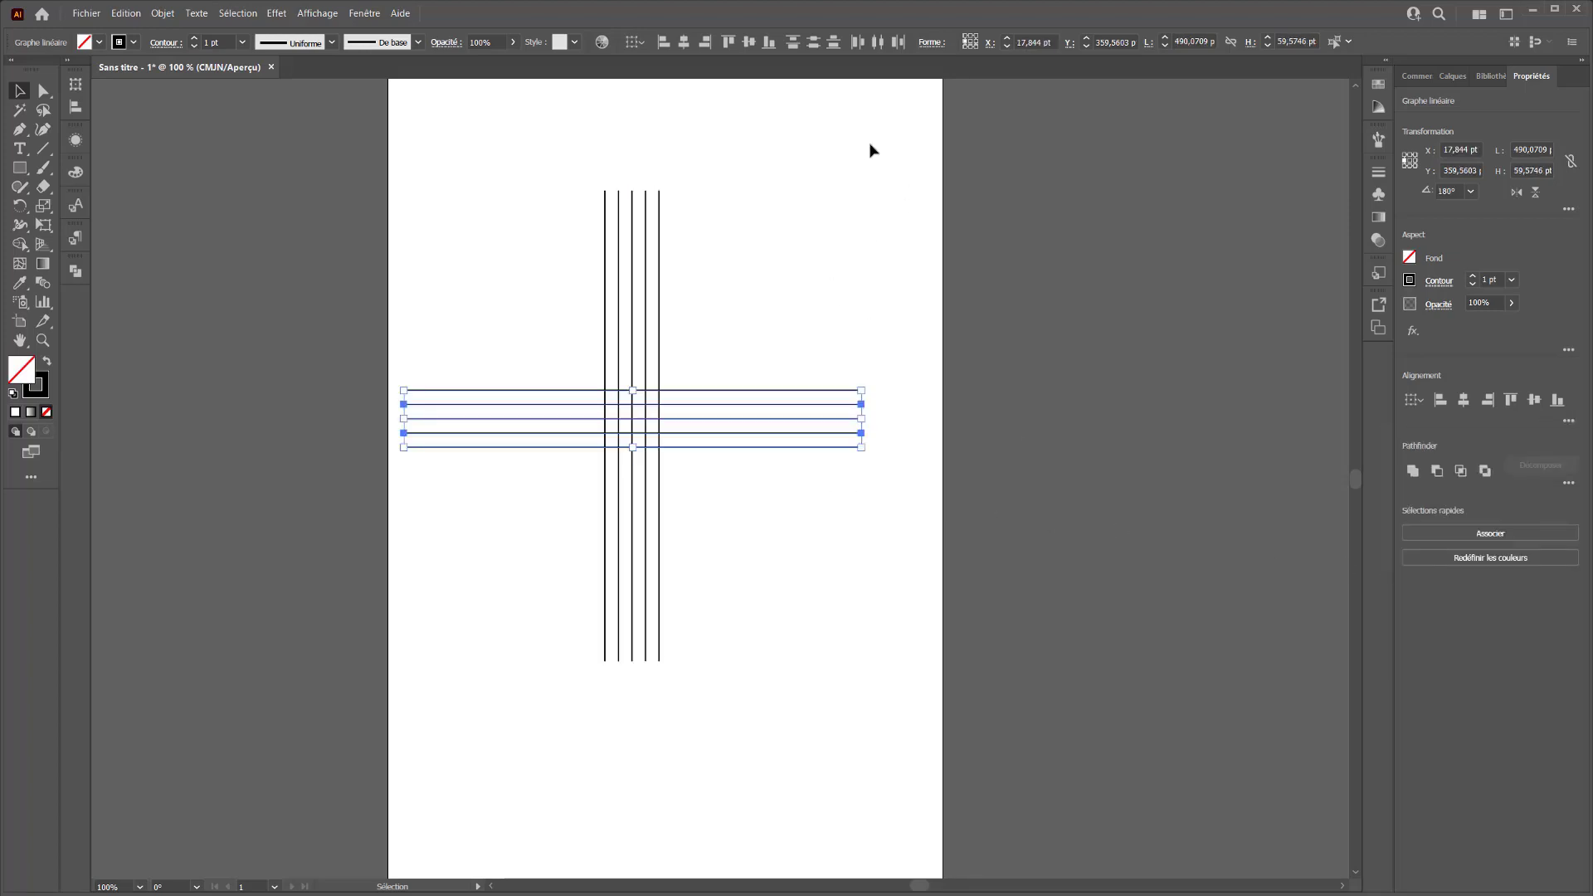
# Rotate all ten lines 45° into an X and move it up and right.
pyautogui.moveTo(900, 137); pyautogui.dragTo(348, 683)
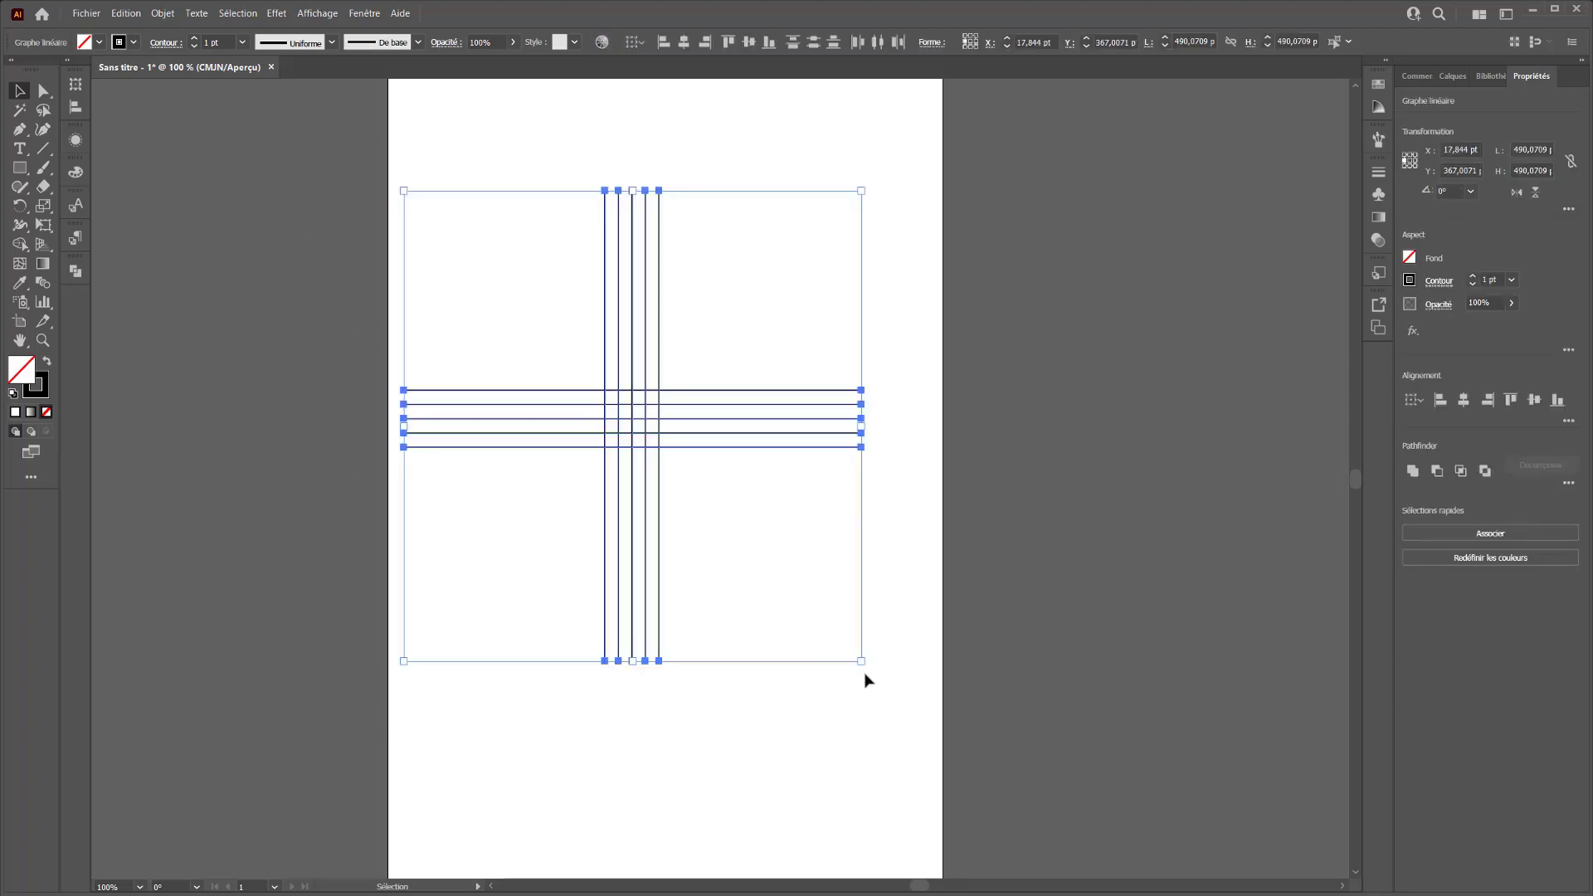
pyautogui.moveTo(873, 668)
pyautogui.mouseDown()
pyautogui.moveTo(939, 502)
pyautogui.moveTo(934, 450)
pyautogui.mouseUp()
pyautogui.moveTo(670, 383); pyautogui.dragTo(707, 348)
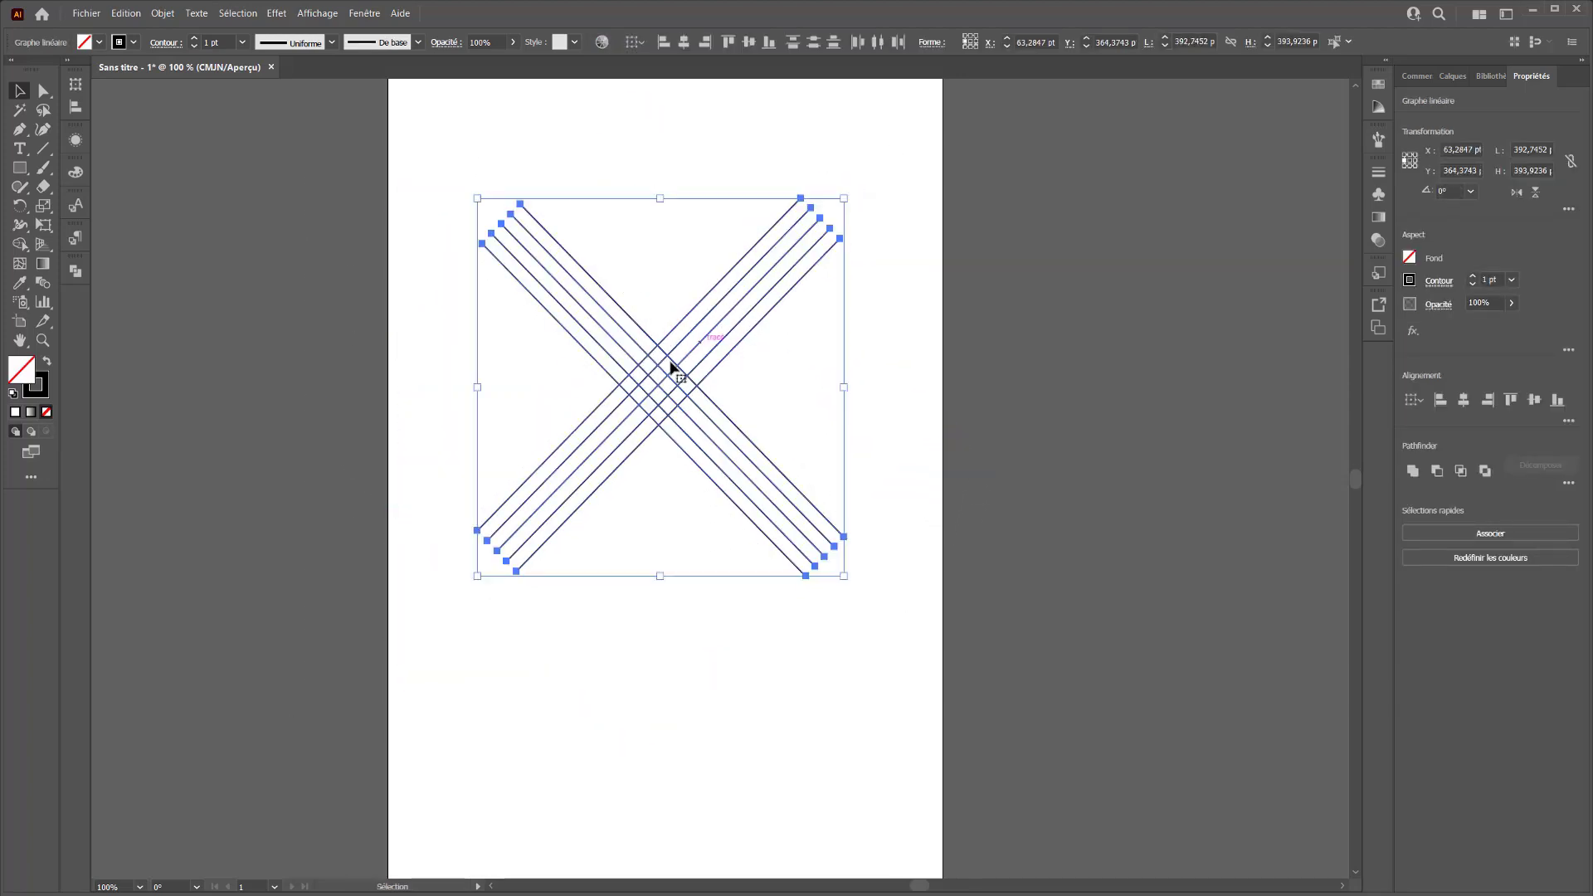
# Zoom in to 300% on the X of lines and open the Rectangle tool flyout.
pyautogui.press('a')
pyautogui.hscroll(-3, 679, 387)
pyautogui.hscroll(3, 679, 387)
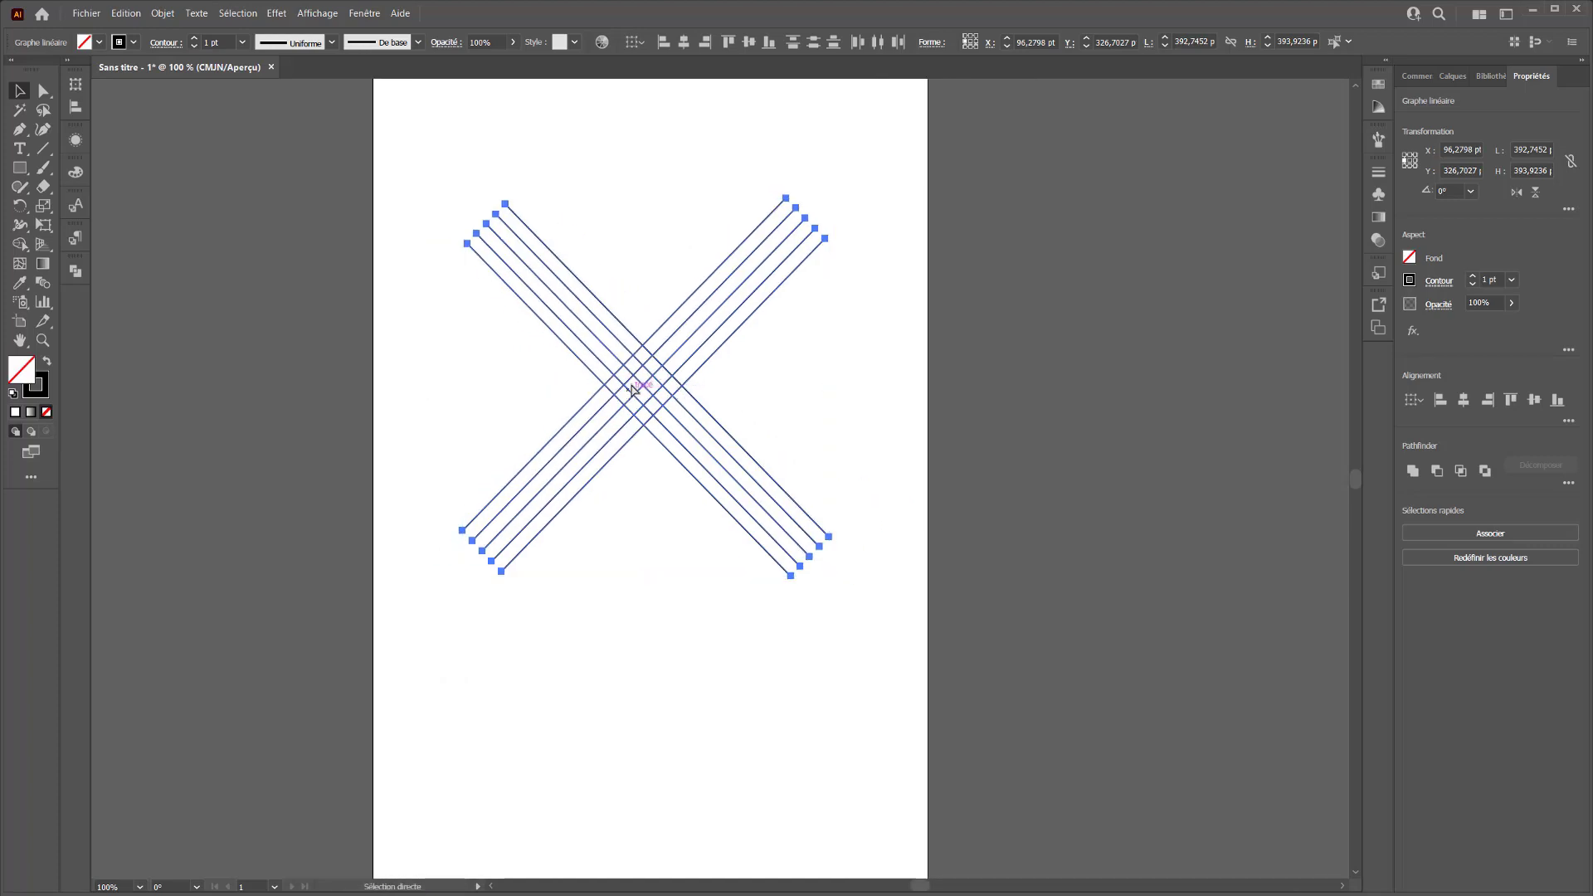
pyautogui.hotkey('ctrl', '+')
pyautogui.hotkey('ctrl', '+')
pyautogui.hotkey('ctrl', '+')
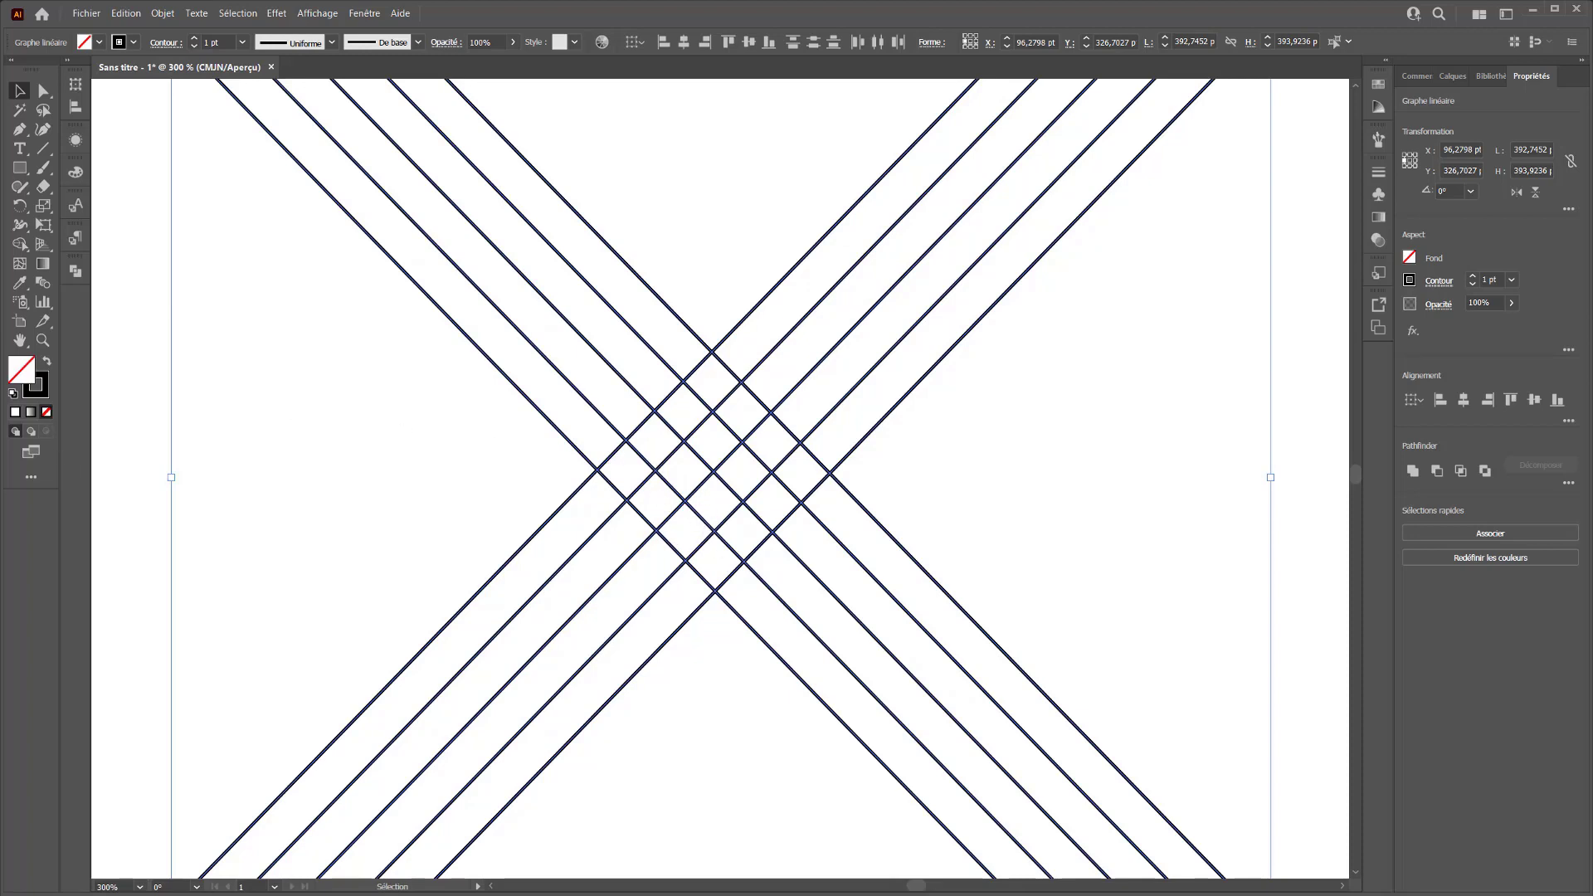
pyautogui.click(29, 169)
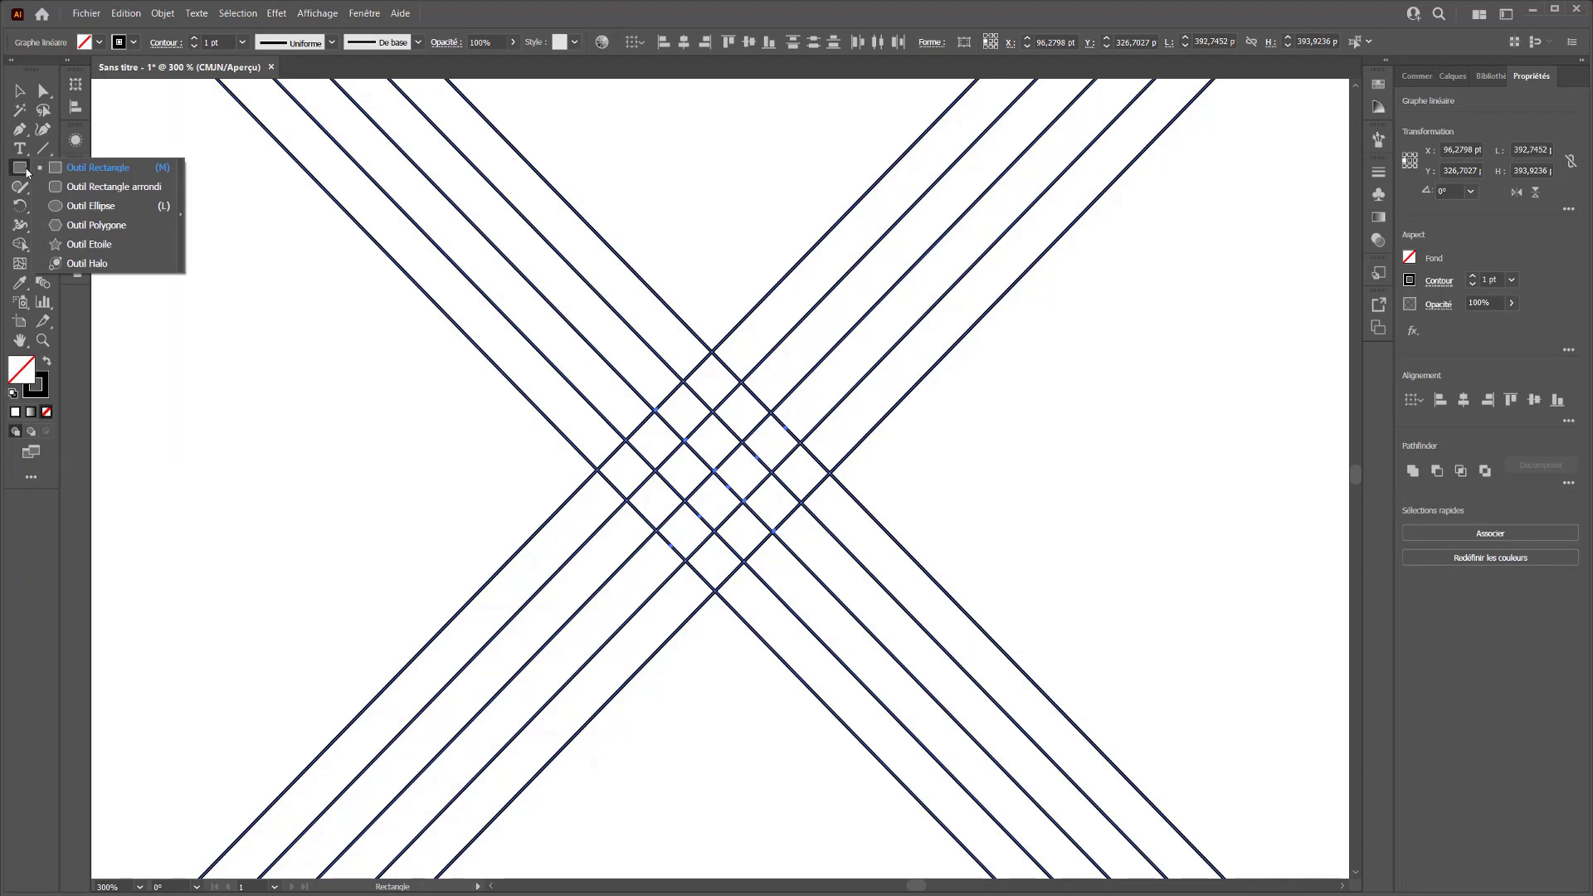
# Draw a hexagon with the Polygon tool and move it to the centre of the X.
pyautogui.click(83, 226)
pyautogui.moveTo(281, 415); pyautogui.dragTo(376, 465)
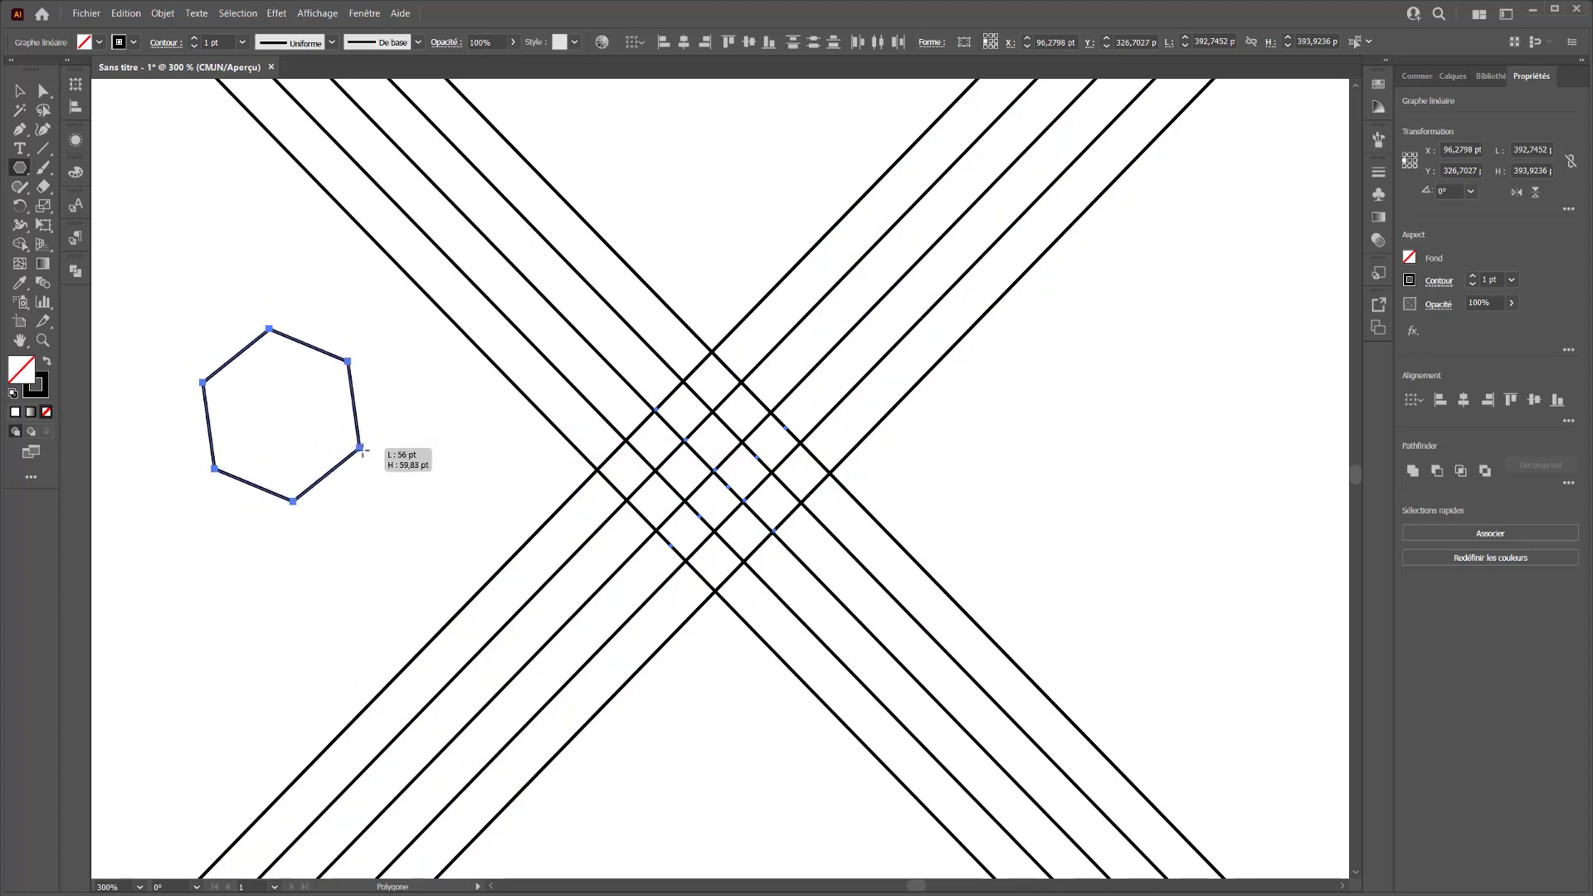
pyautogui.moveTo(376, 465); pyautogui.dragTo(352, 457)
pyautogui.click(20, 96)
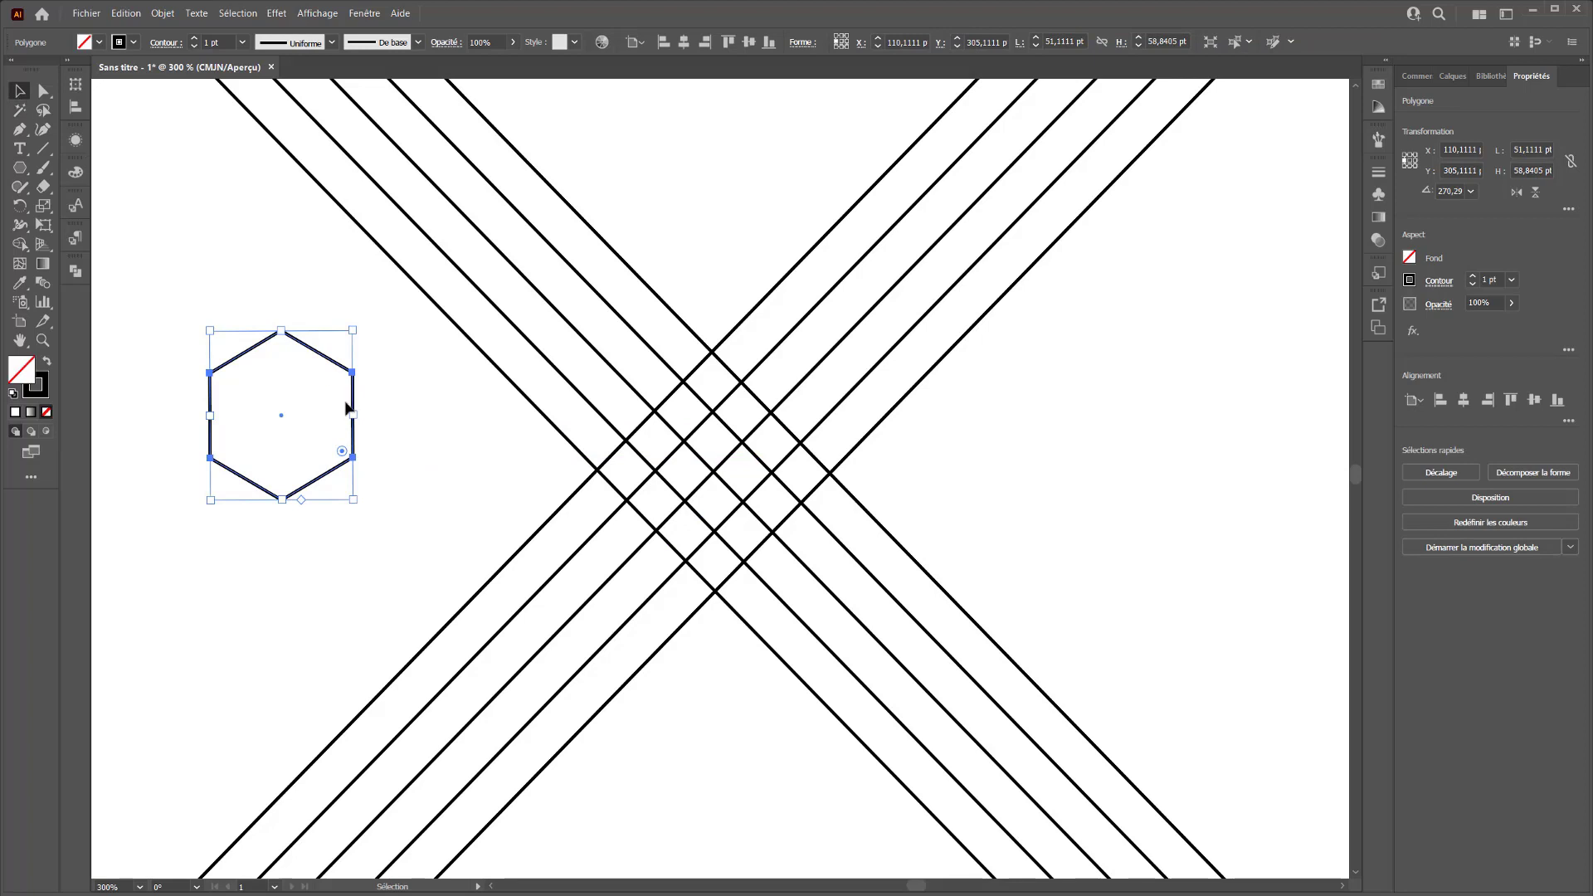
pyautogui.moveTo(375, 401); pyautogui.dragTo(789, 448)
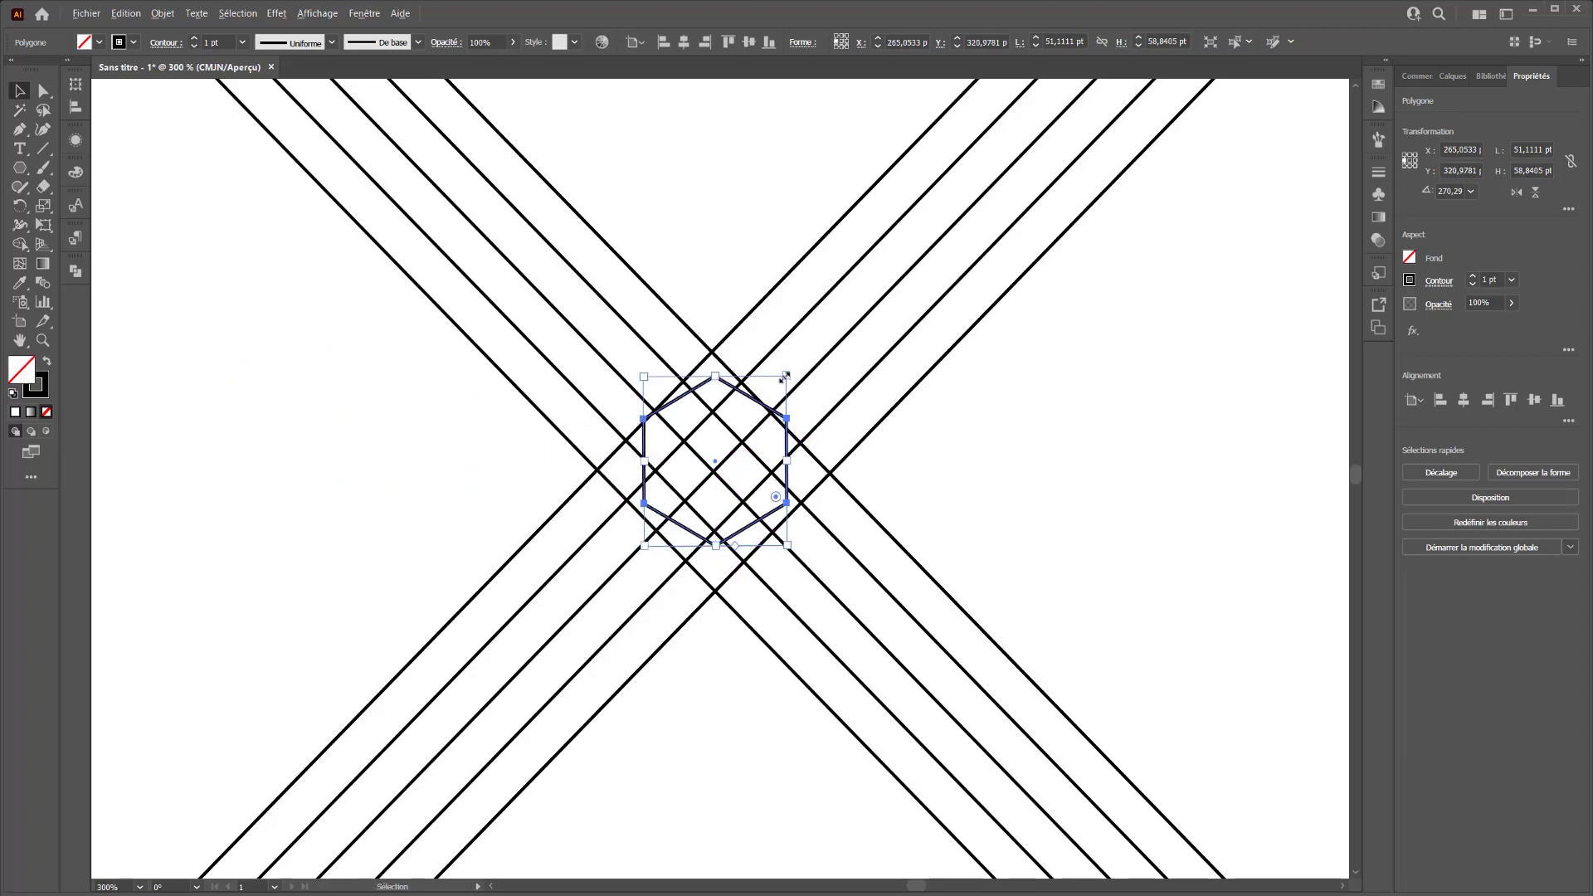
# Enlarge and align the hexagon so its top and bottom points meet line intersections.
pyautogui.moveTo(785, 377); pyautogui.dragTo(809, 351)
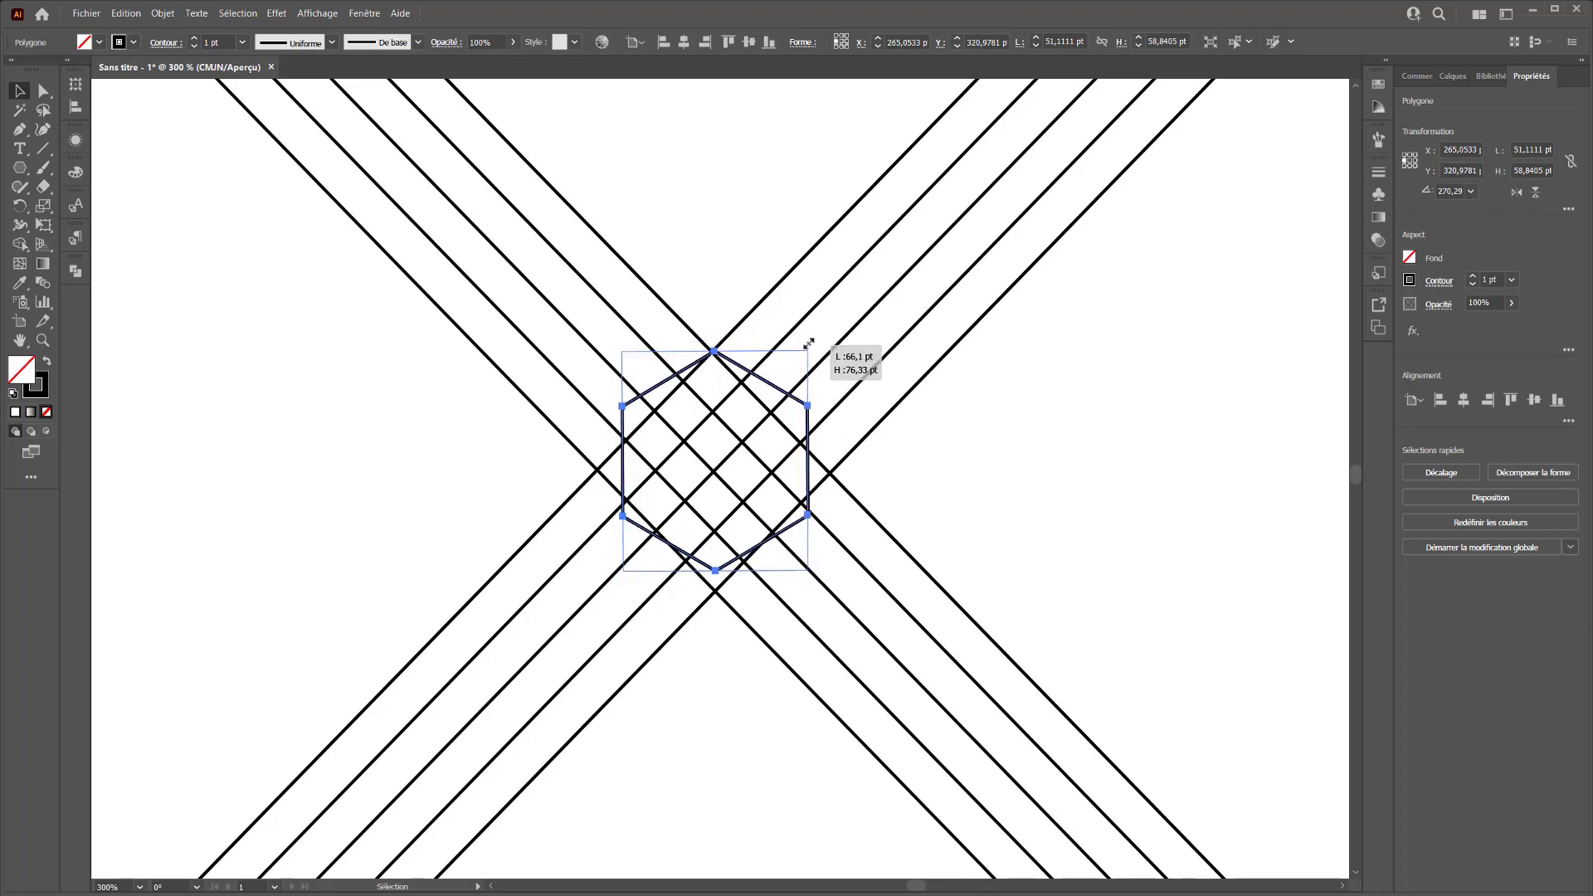
pyautogui.moveTo(811, 351); pyautogui.dragTo(813, 345)
pyautogui.moveTo(717, 574); pyautogui.dragTo(715, 590)
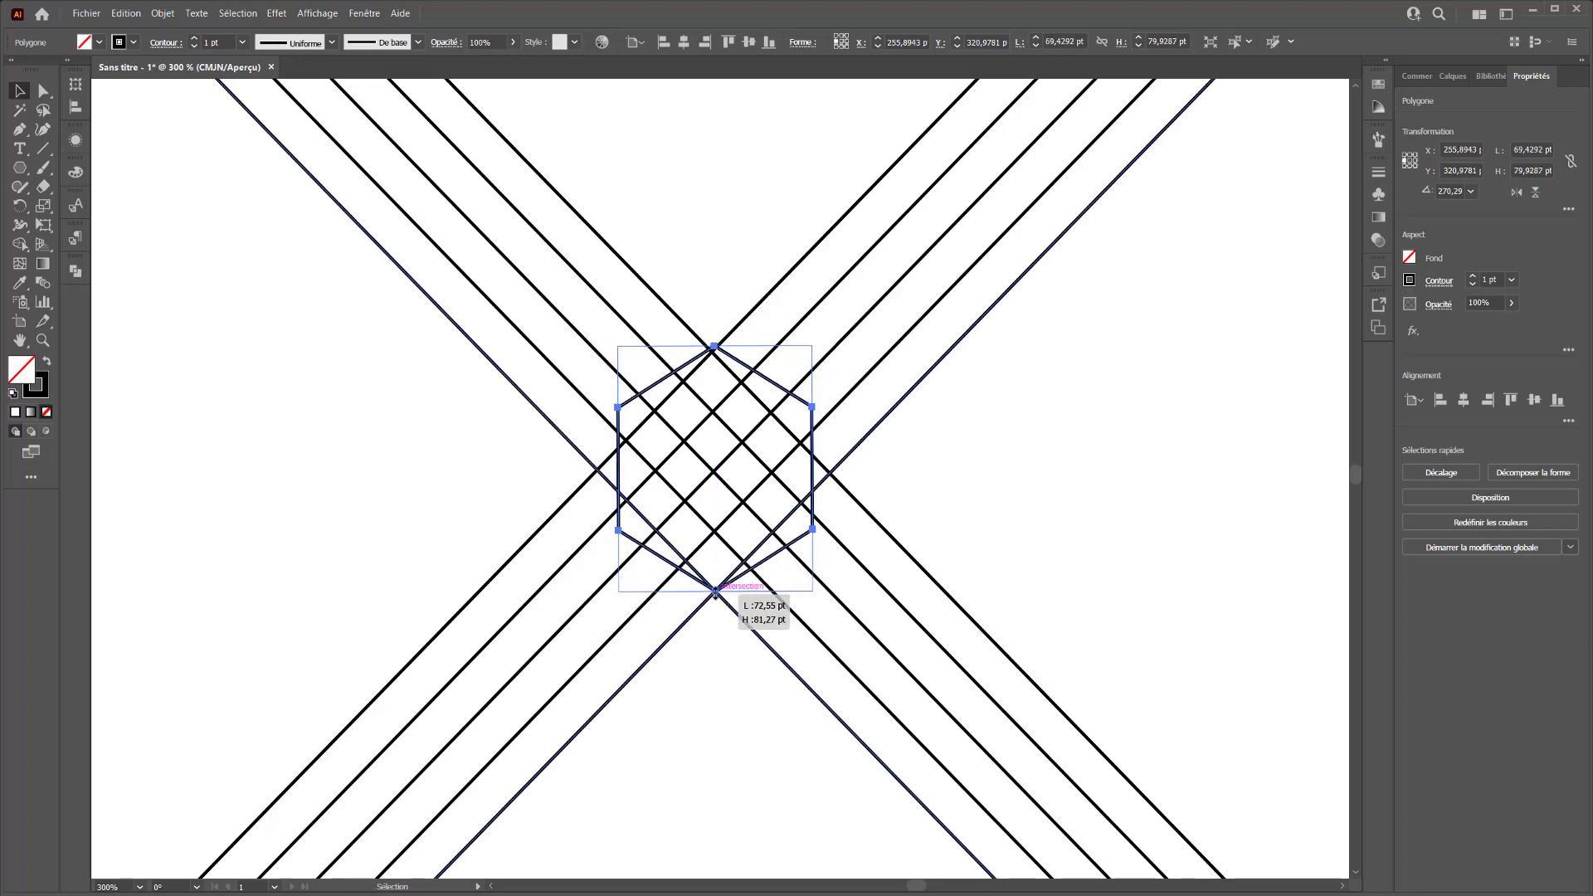
pyautogui.moveTo(714, 345); pyautogui.dragTo(714, 355)
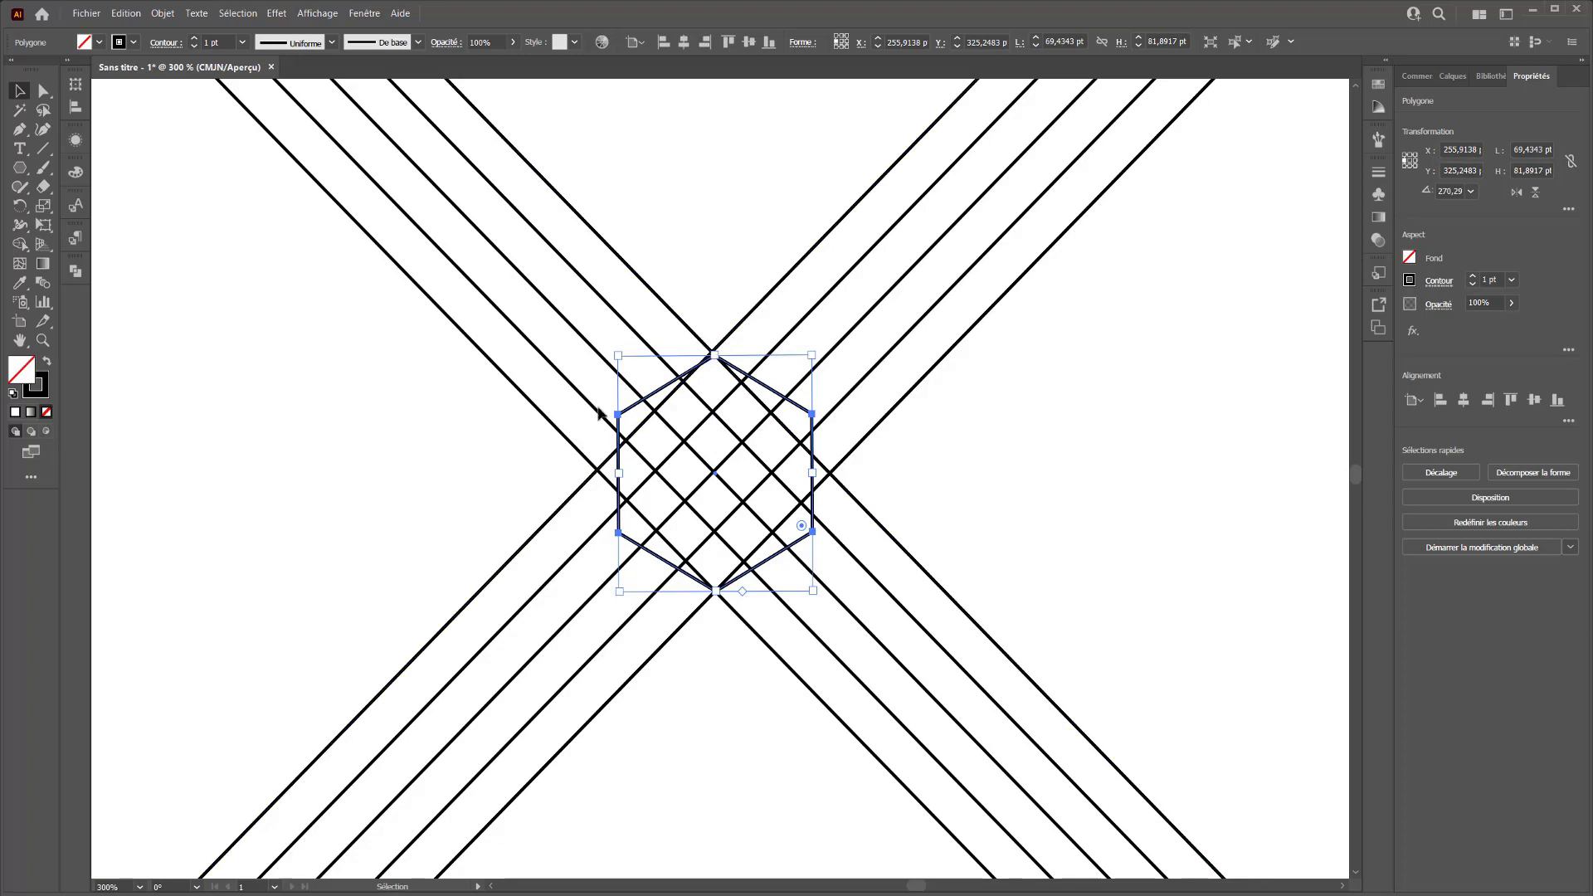
pyautogui.press('Left')
pyautogui.press('Left')
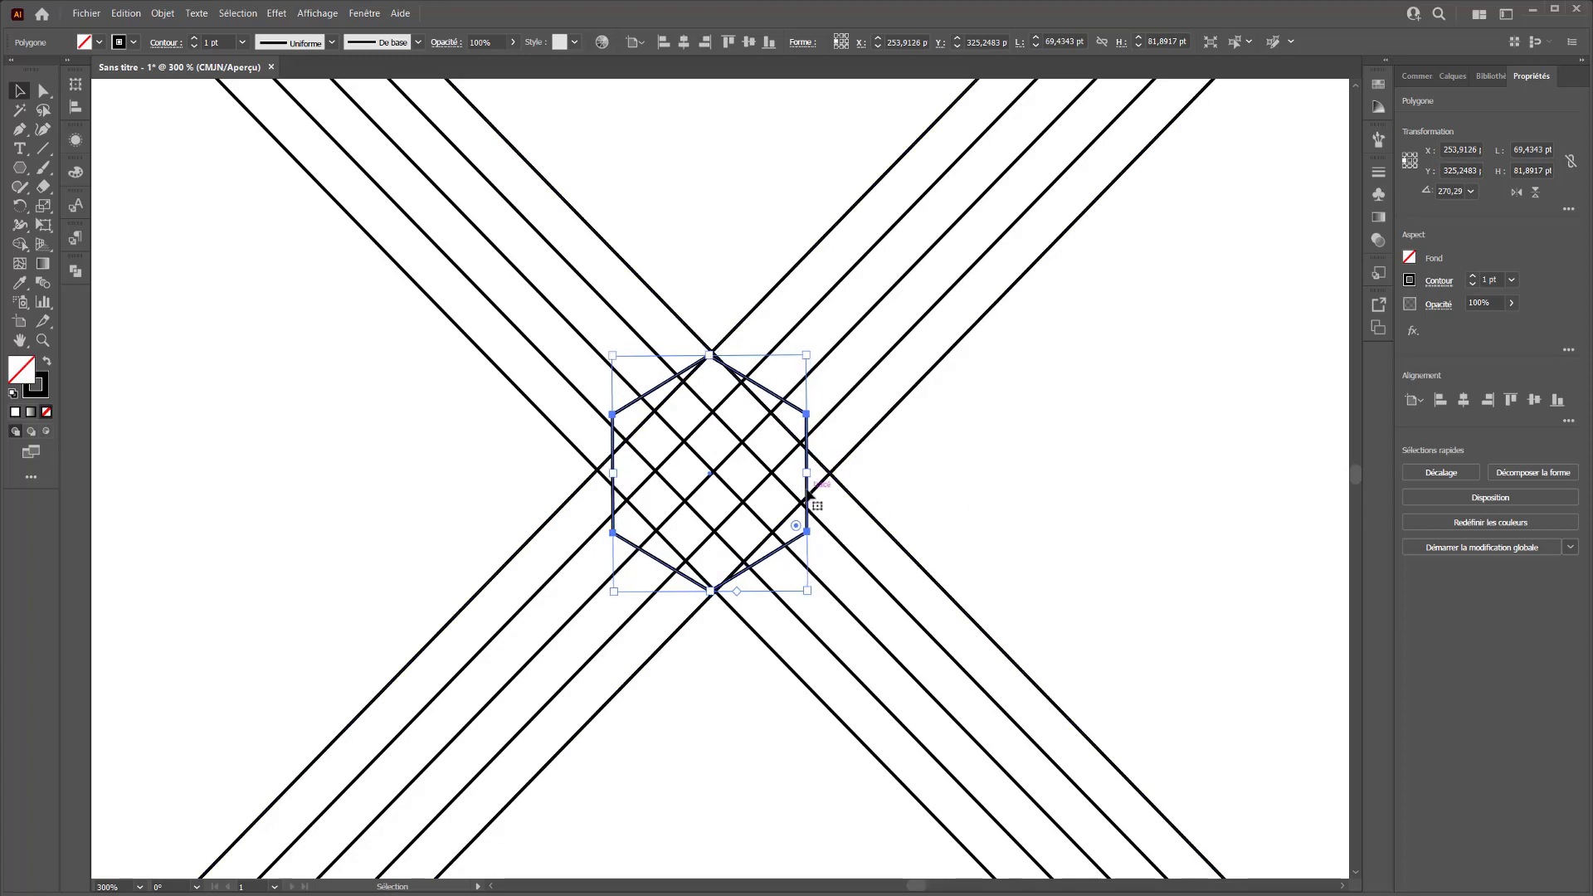
pyautogui.moveTo(808, 496); pyautogui.dragTo(813, 495)
pyautogui.click(689, 252)
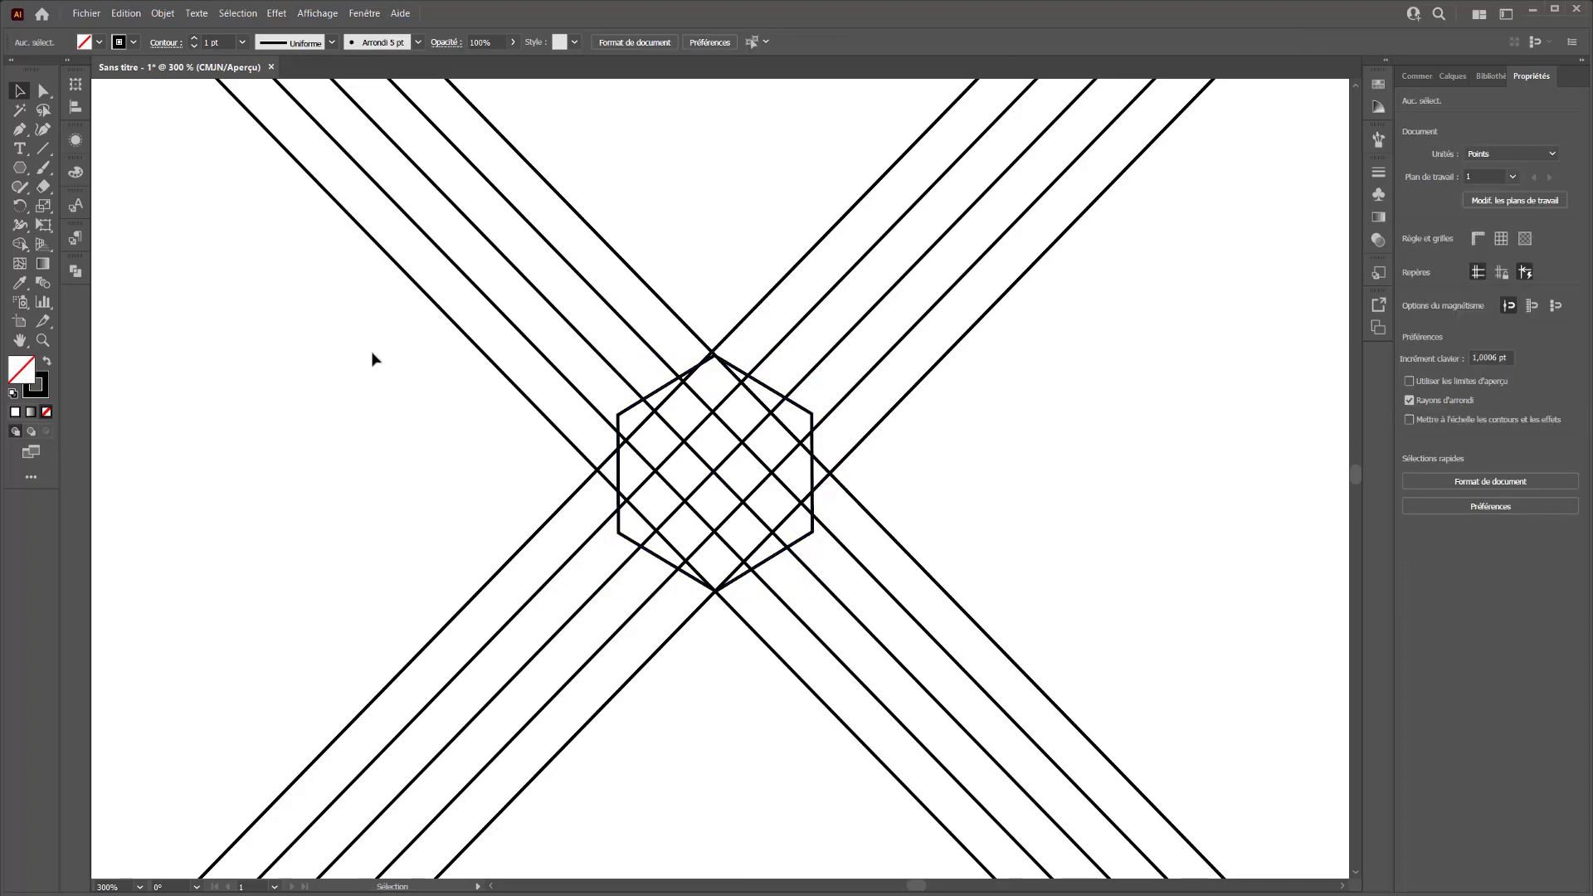
# Swap the hexagon's stroke to a solid black fill, then select it with all the lines.
pyautogui.click(718, 356)
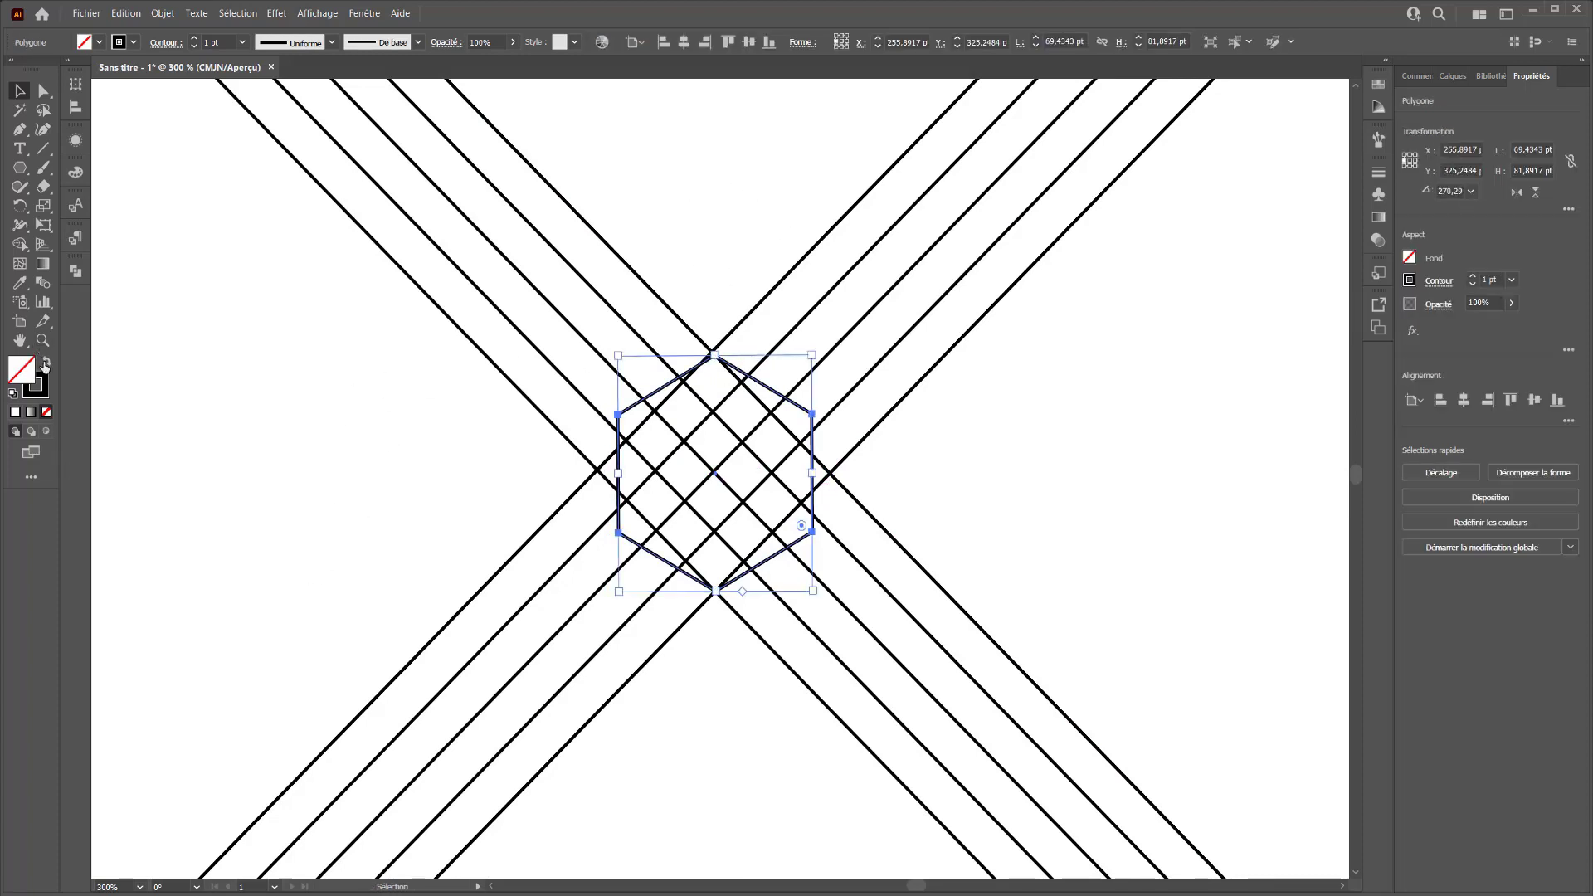
pyautogui.click(46, 363)
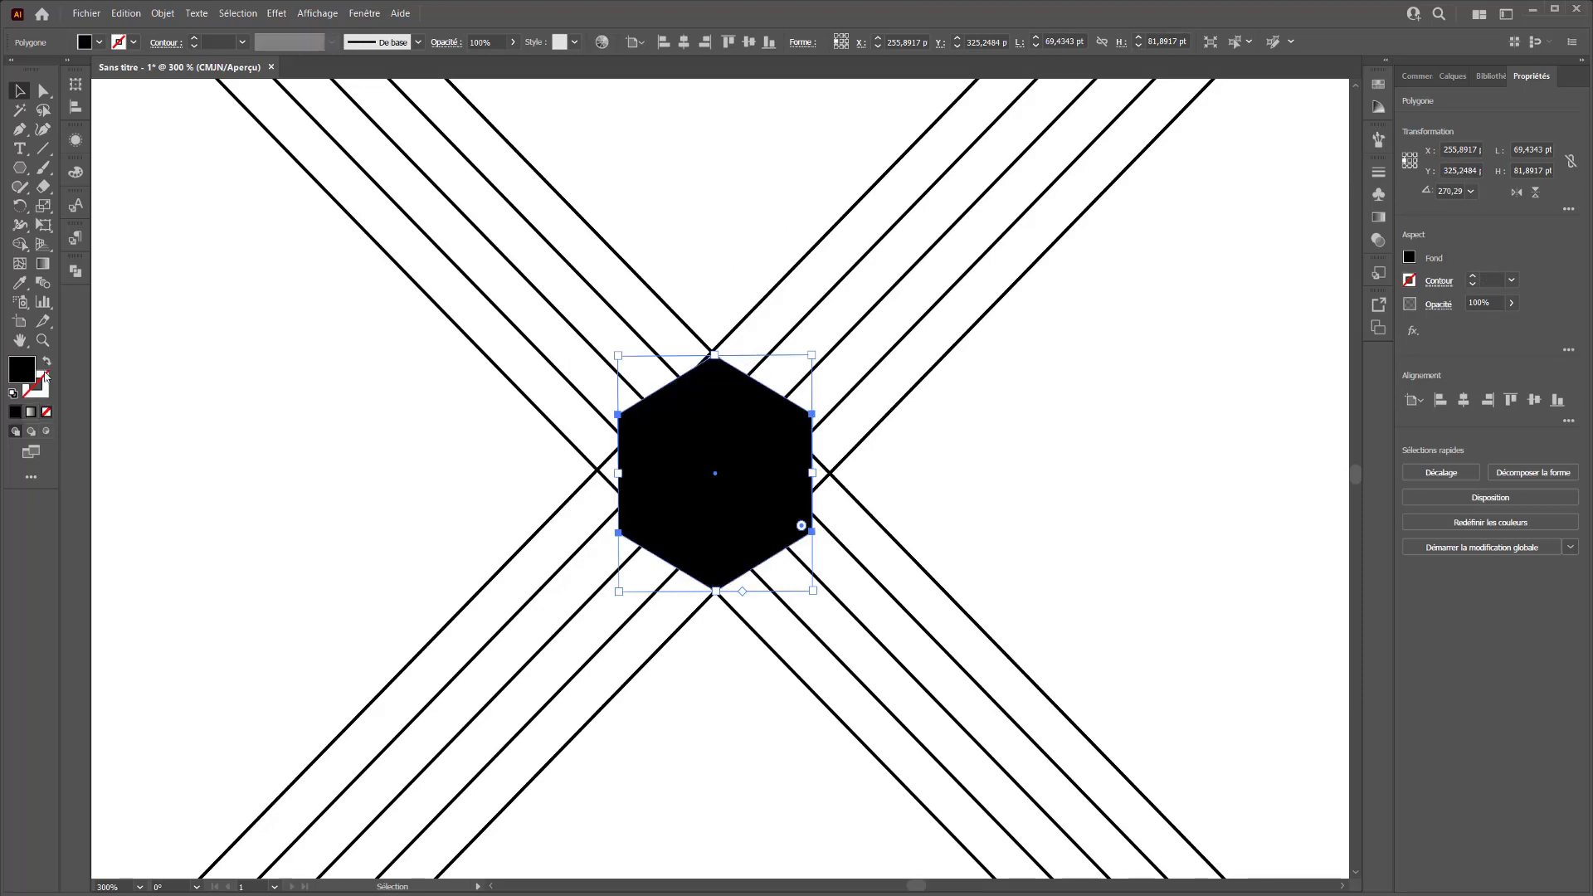
pyautogui.click(305, 441)
pyautogui.moveTo(253, 142); pyautogui.dragTo(980, 737)
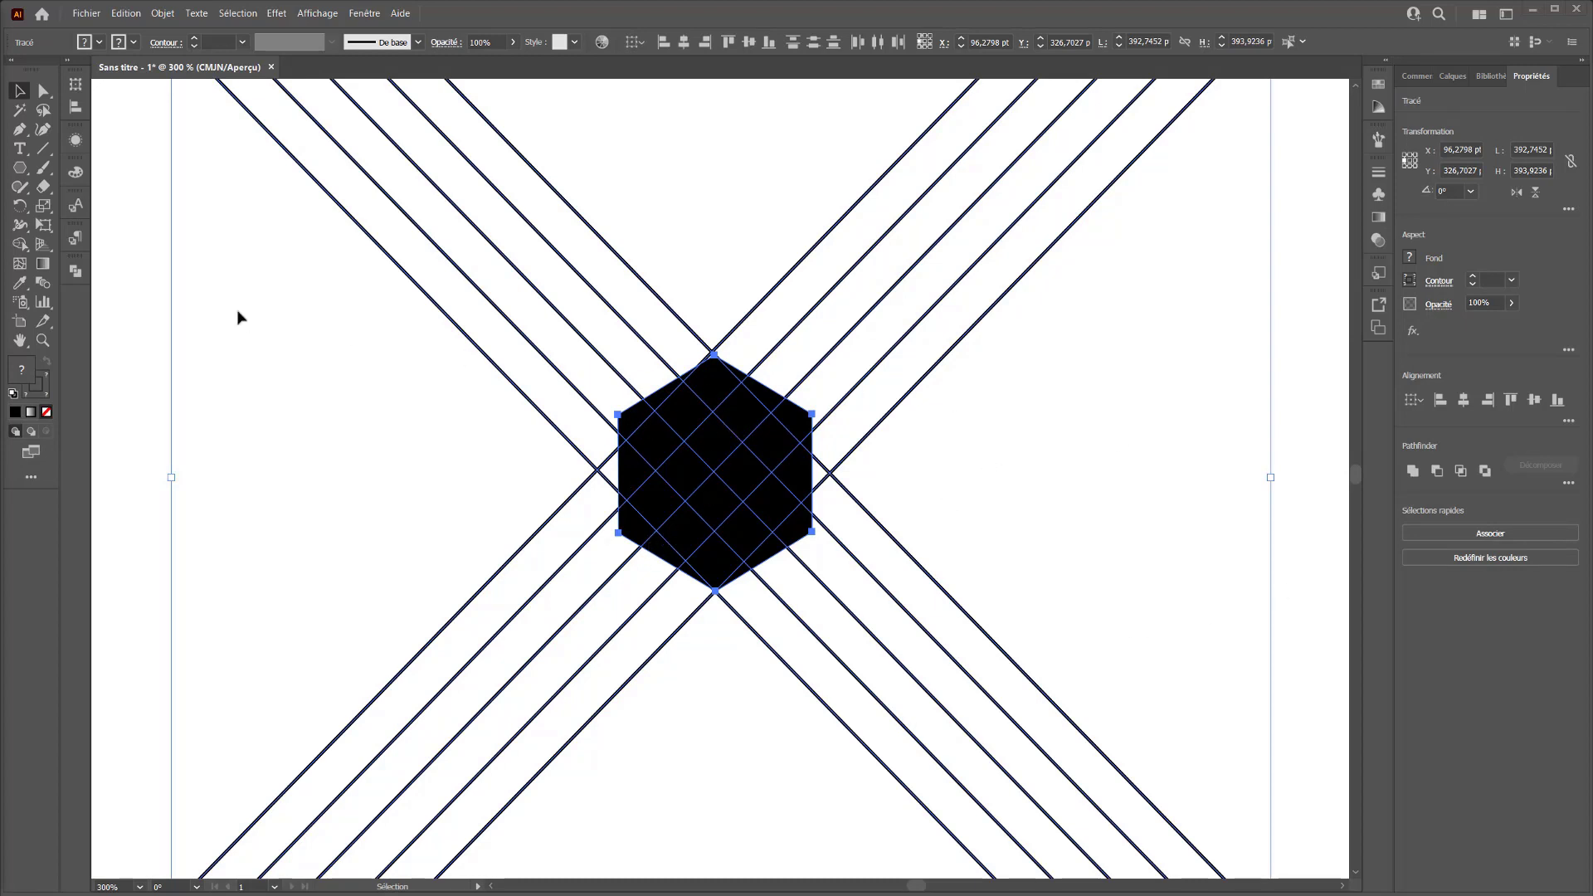
# Use Shape Builder to merge the centre diamond and ring cells, then undo those merges.
pyautogui.click(13, 249)
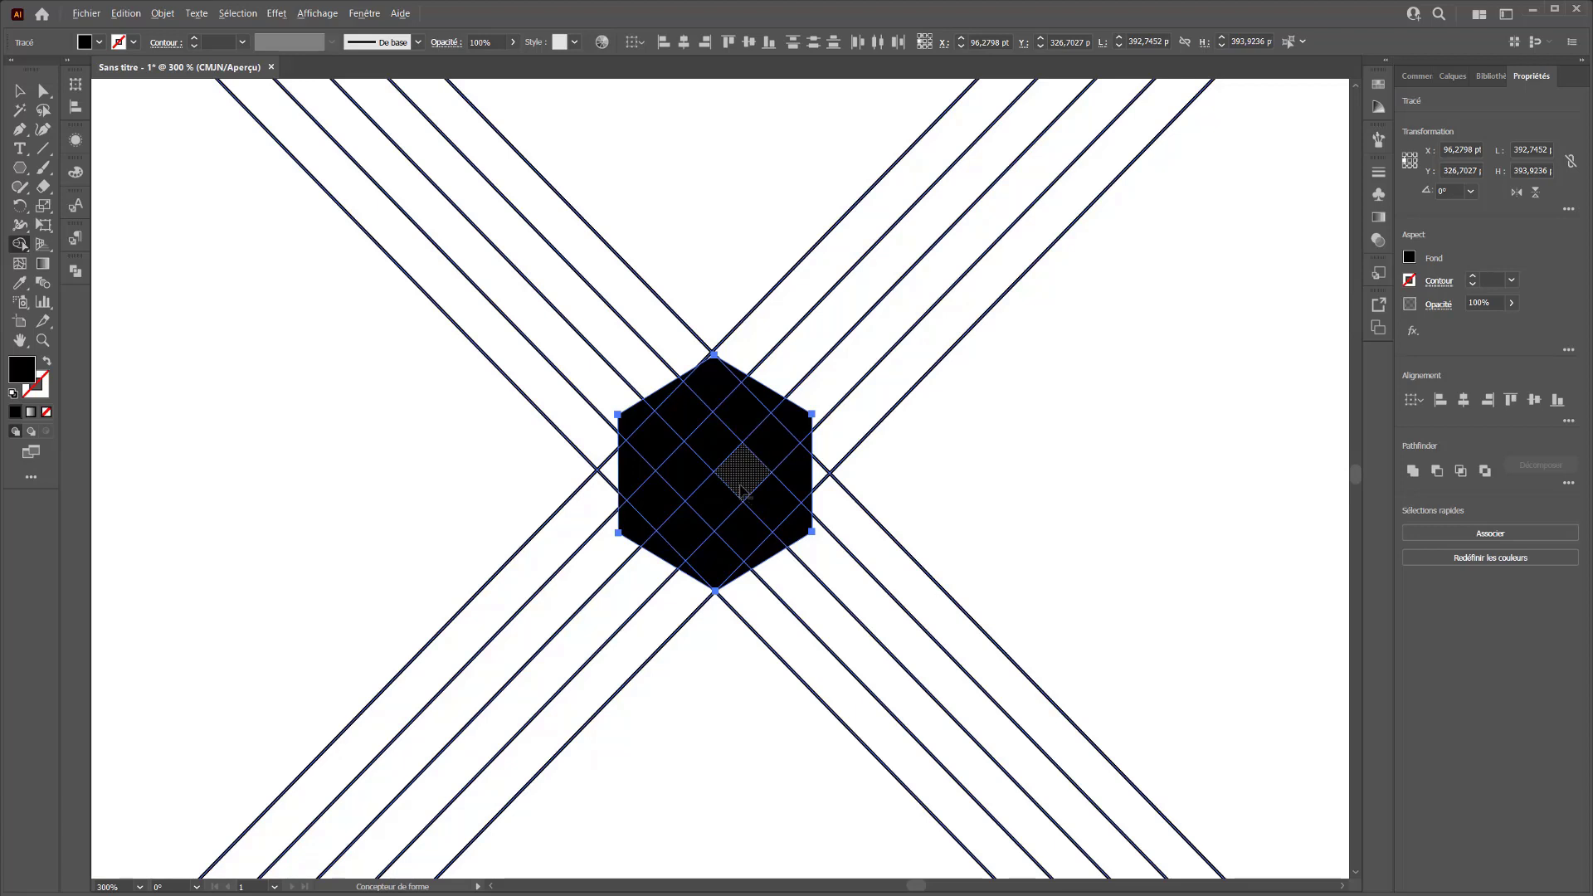
pyautogui.moveTo(727, 459); pyautogui.dragTo(715, 498)
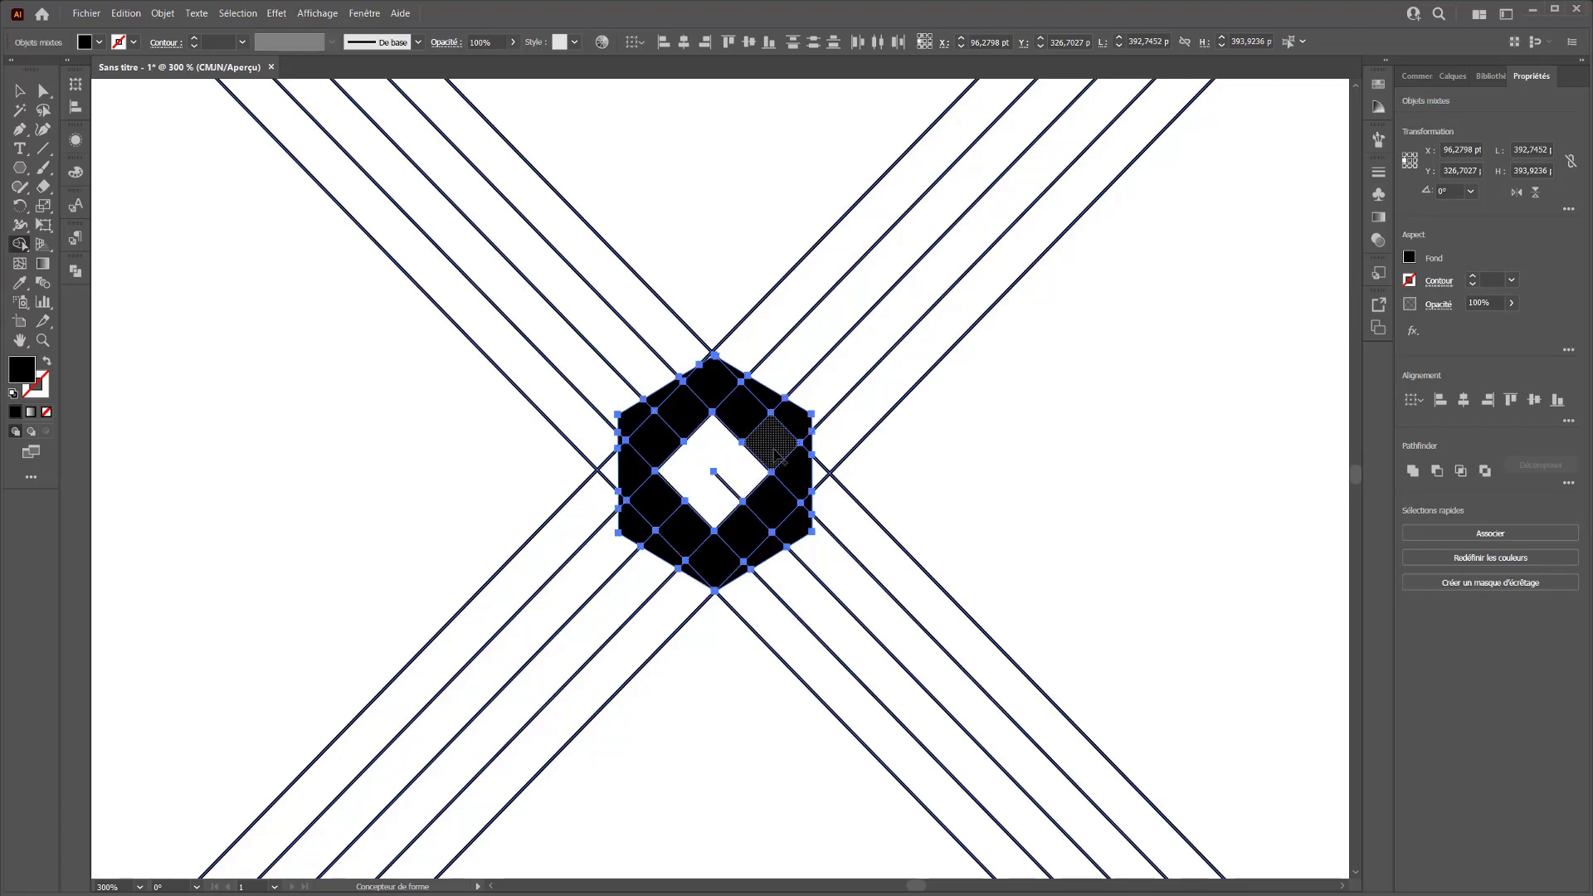
pyautogui.moveTo(776, 452)
pyautogui.mouseDown()
pyautogui.moveTo(653, 440)
pyautogui.moveTo(665, 404)
pyautogui.moveTo(808, 446)
pyautogui.moveTo(787, 492)
pyautogui.mouseUp()
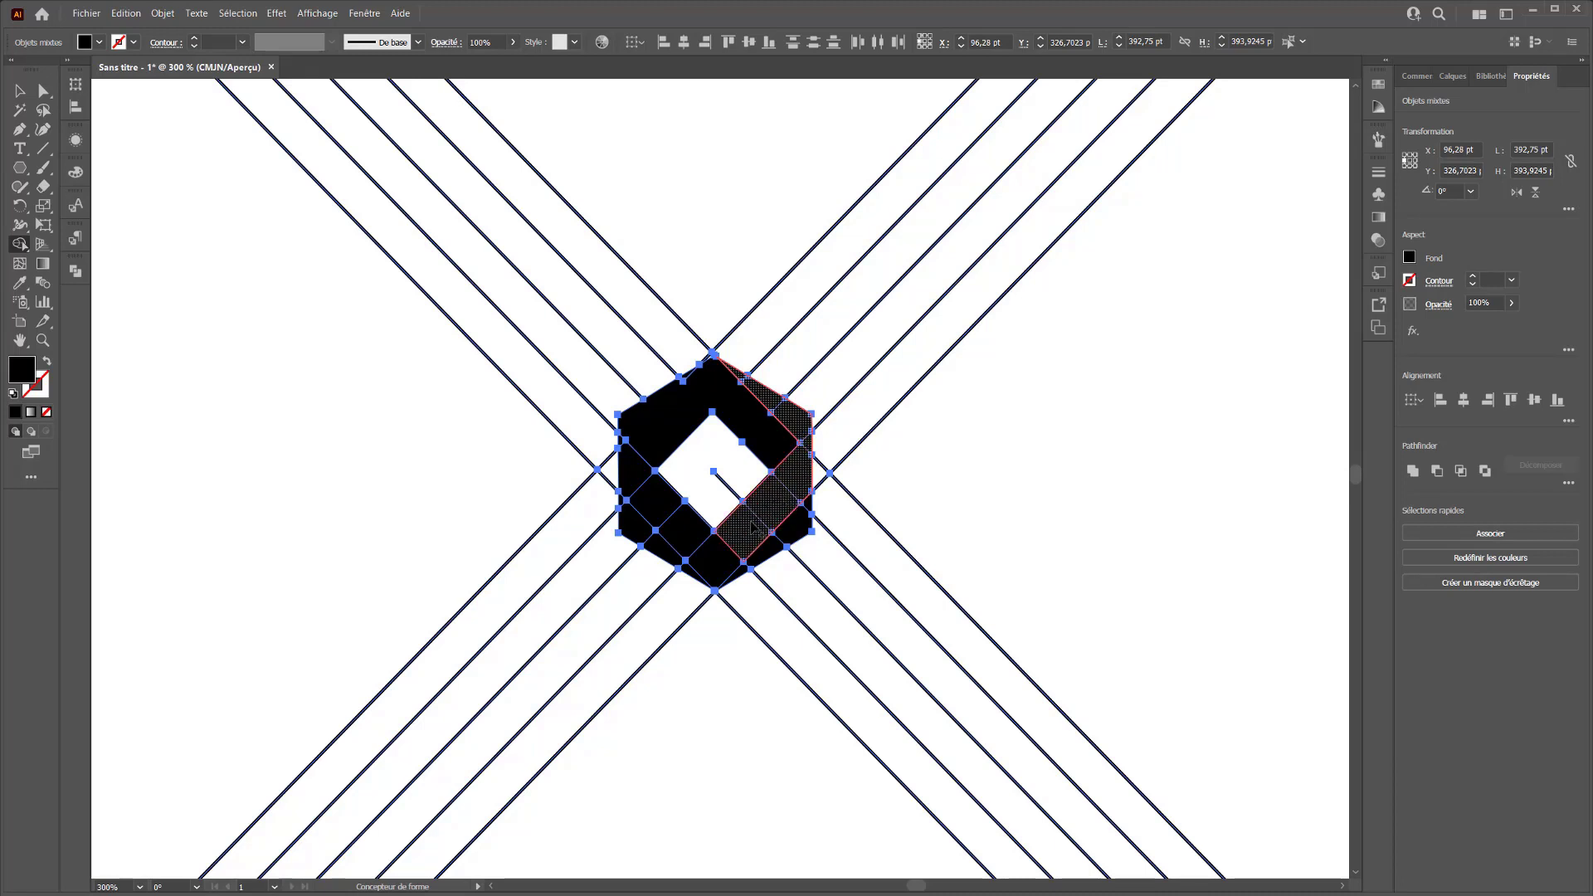
pyautogui.moveTo(765, 512)
pyautogui.mouseDown()
pyautogui.moveTo(749, 569)
pyautogui.moveTo(666, 503)
pyautogui.moveTo(677, 519)
pyautogui.moveTo(626, 504)
pyautogui.moveTo(668, 544)
pyautogui.mouseUp()
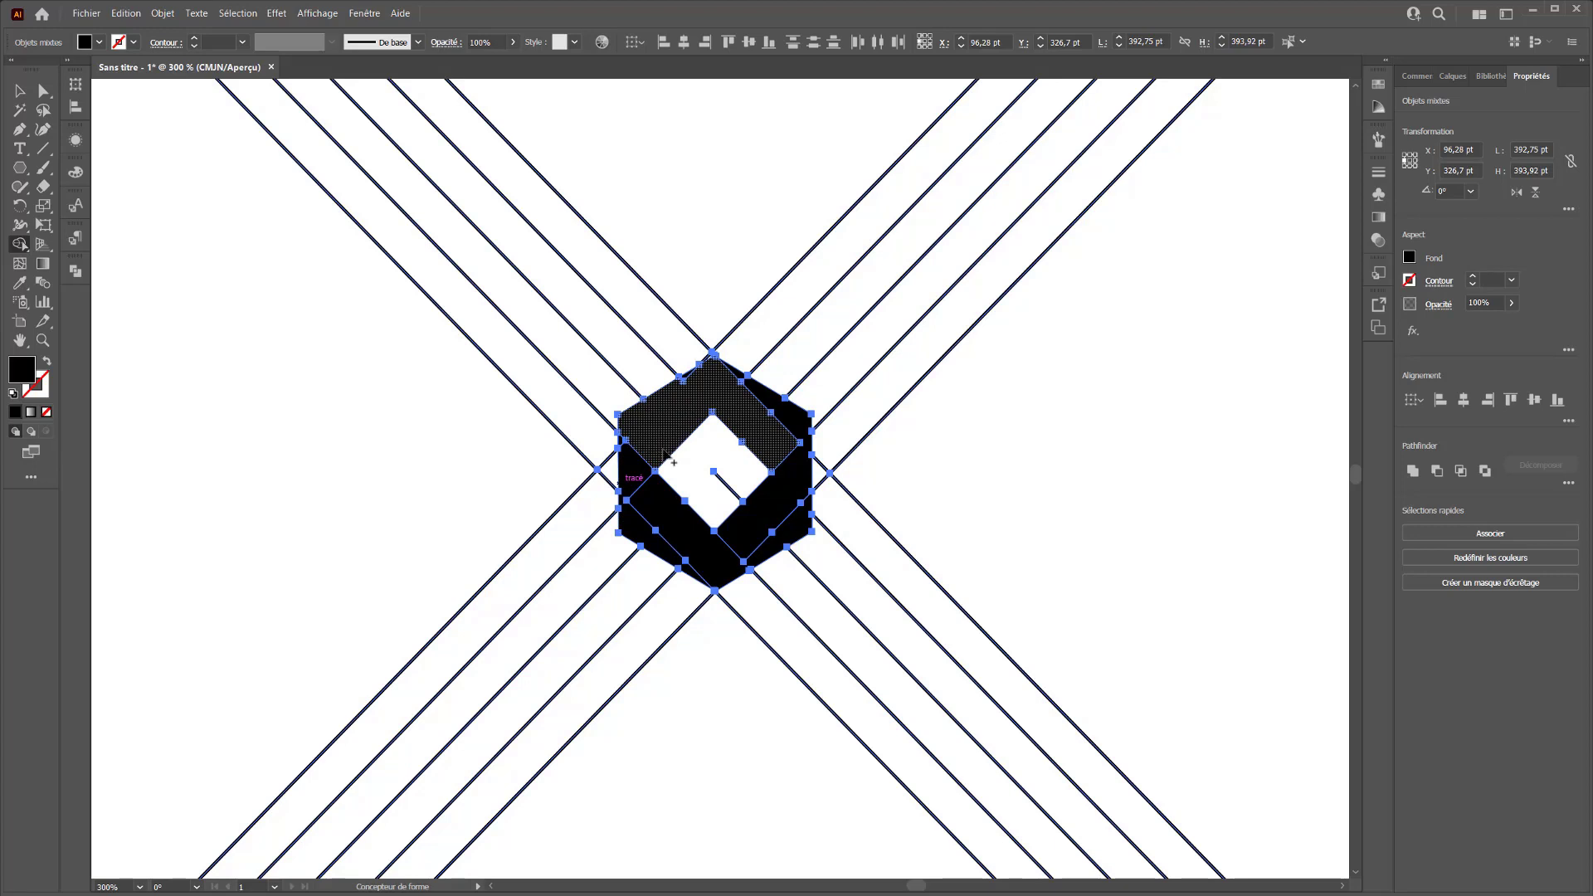
pyautogui.hotkey('ctrl', 'z')
pyautogui.hotkey('ctrl', 'z')
pyautogui.hotkey('ctrl', 'z')
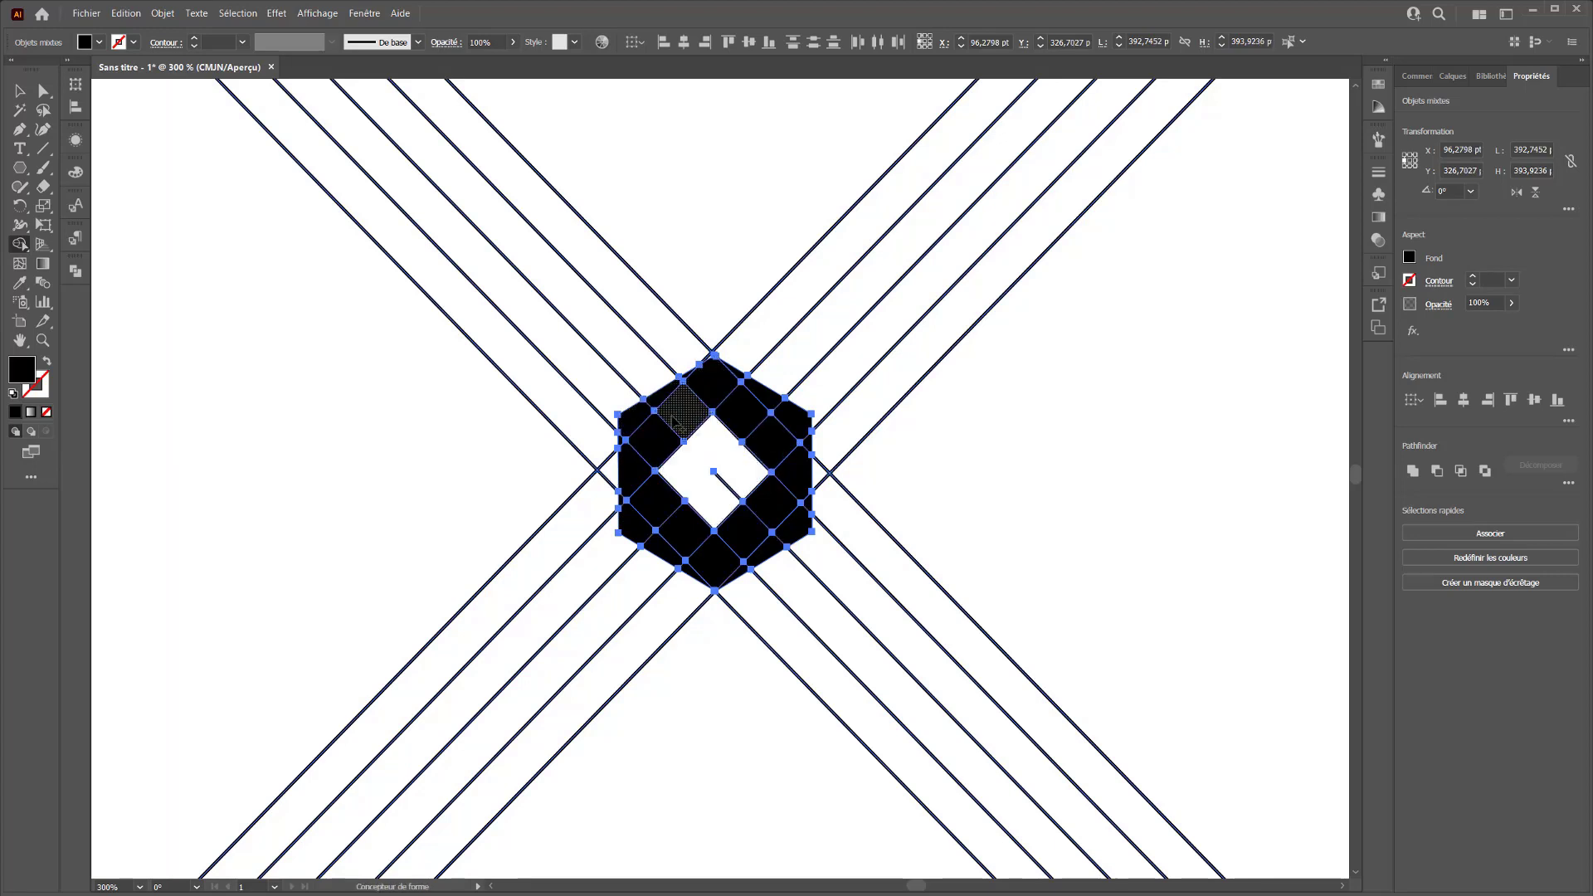
# Merge the top, left, lower-middle, lower-right and right-arm cells into solid bands.
pyautogui.moveTo(676, 416)
pyautogui.mouseDown()
pyautogui.moveTo(733, 421)
pyautogui.moveTo(648, 419)
pyautogui.mouseUp()
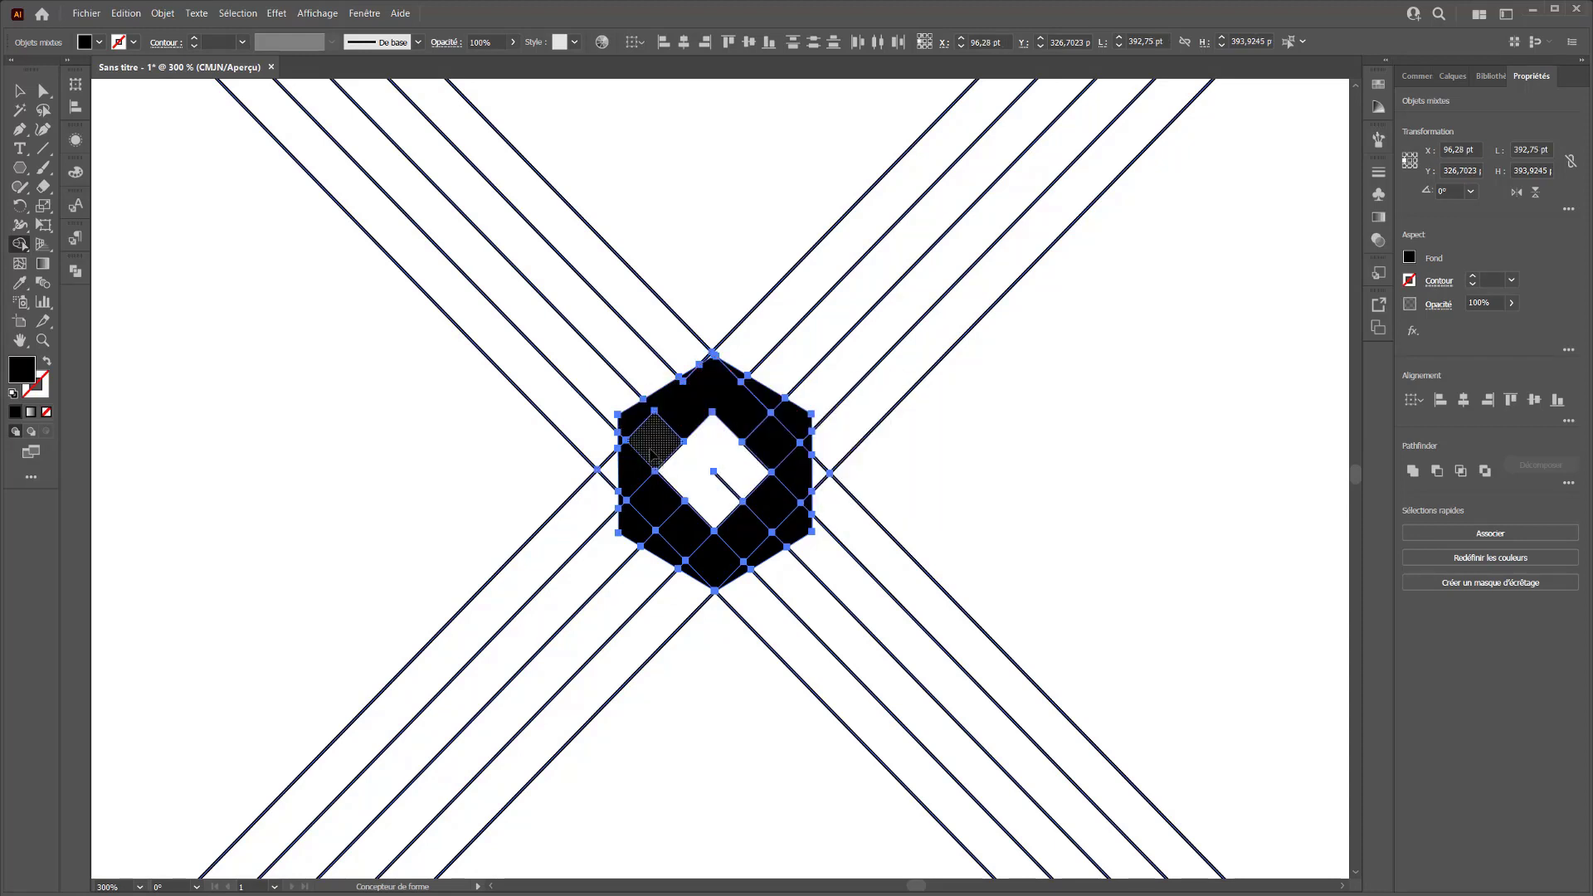
pyautogui.moveTo(628, 502); pyautogui.dragTo(676, 566)
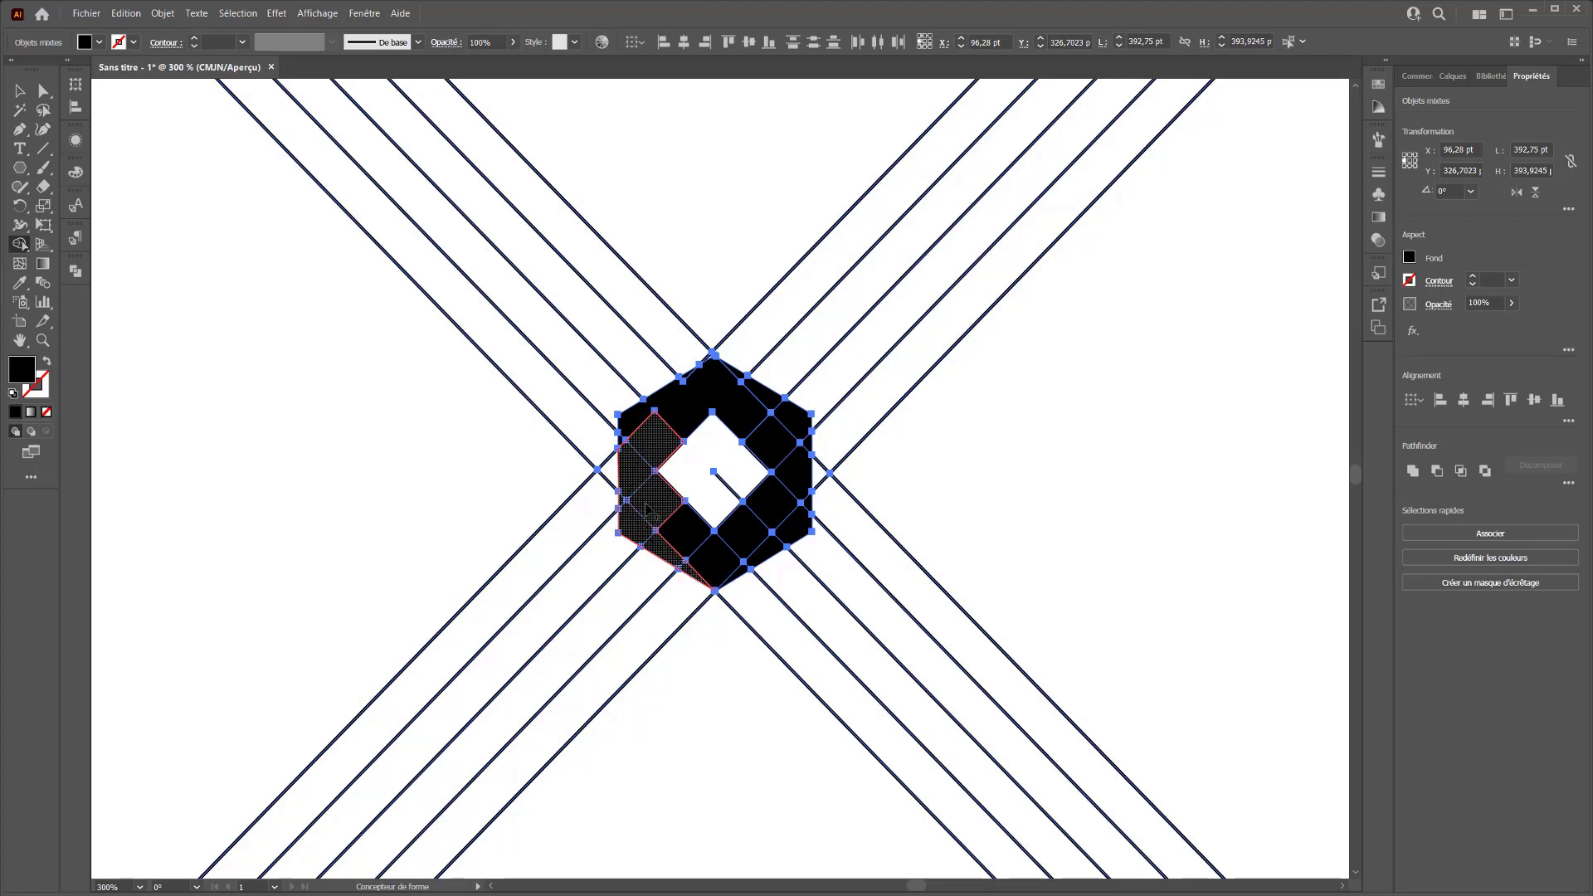
pyautogui.moveTo(676, 564); pyautogui.dragTo(773, 516)
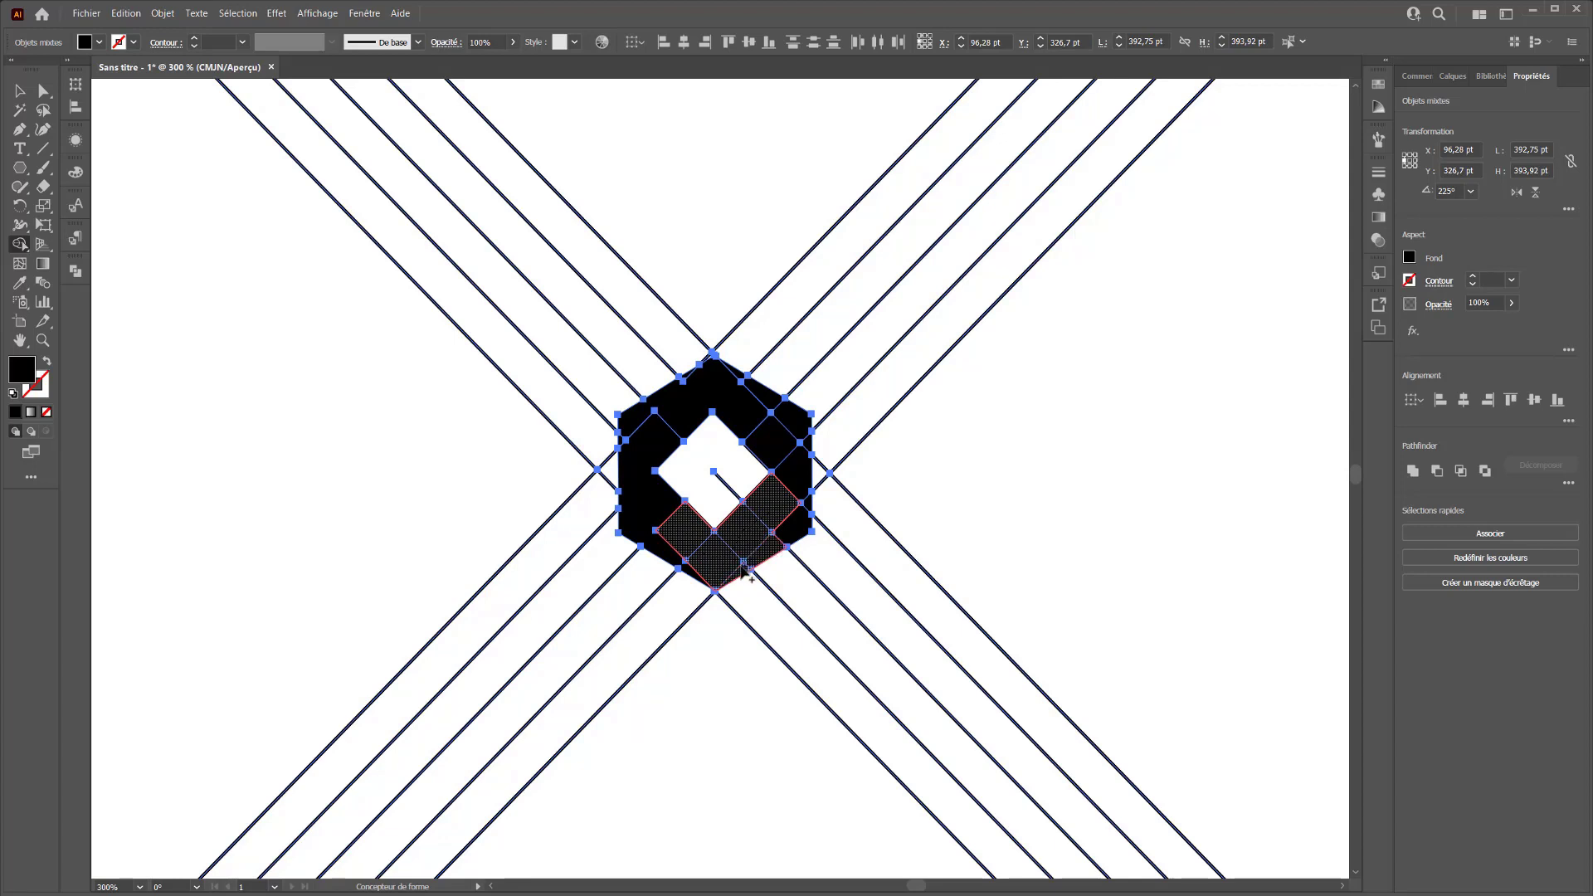
pyautogui.moveTo(742, 568); pyautogui.dragTo(779, 535)
pyautogui.moveTo(780, 535)
pyautogui.mouseDown()
pyautogui.moveTo(775, 518)
pyautogui.moveTo(809, 507)
pyautogui.moveTo(778, 412)
pyautogui.mouseUp()
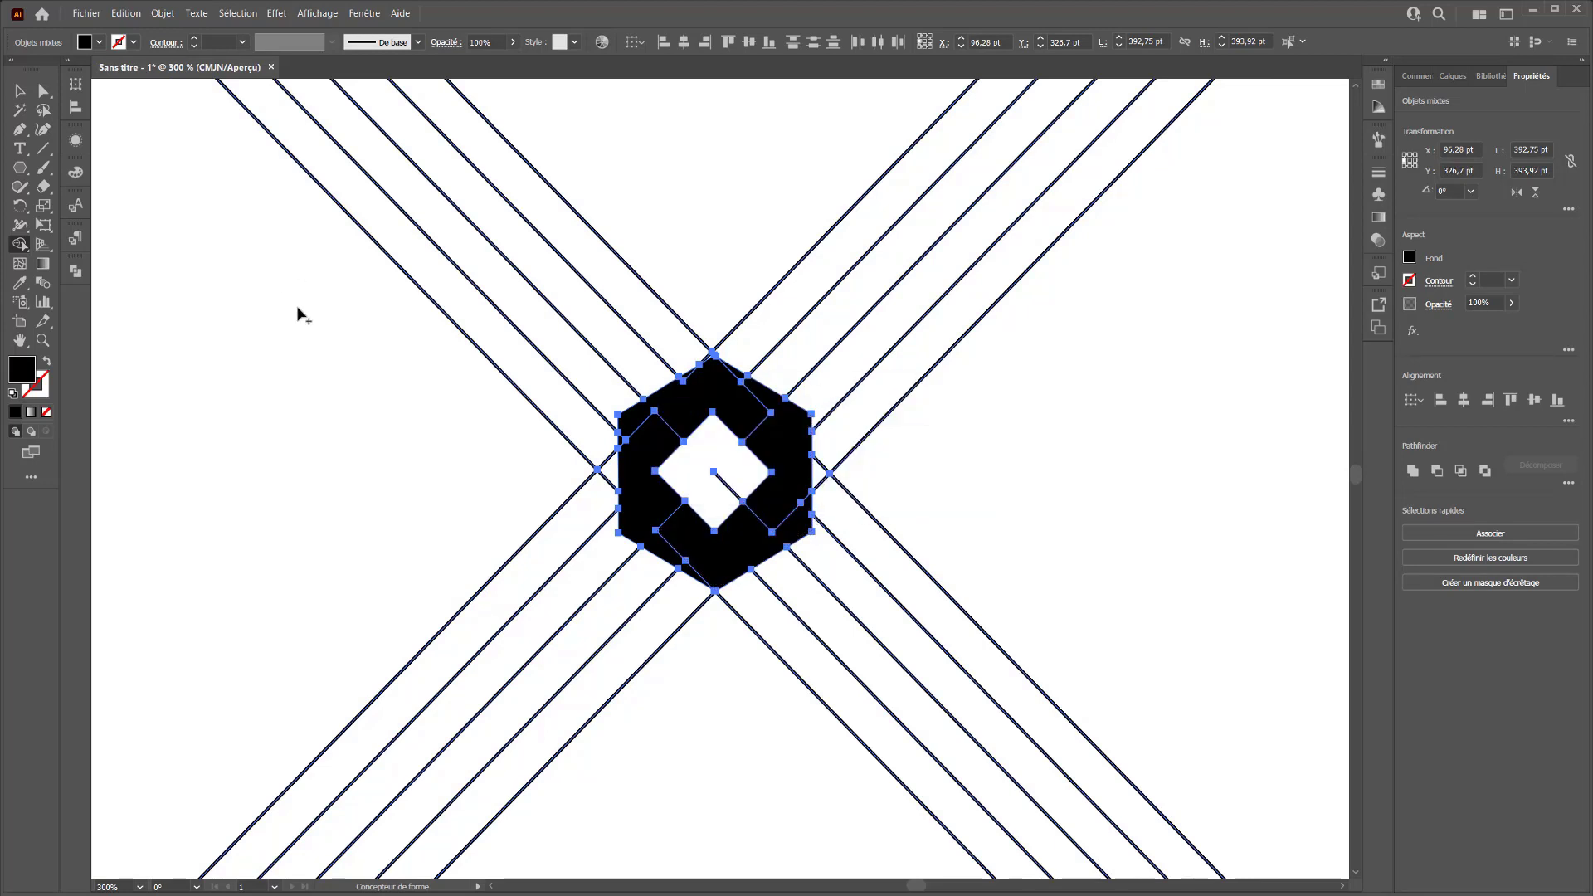
# Select the hexagon's right-arm and top pieces.
pyautogui.click(19, 90)
pyautogui.click(334, 343)
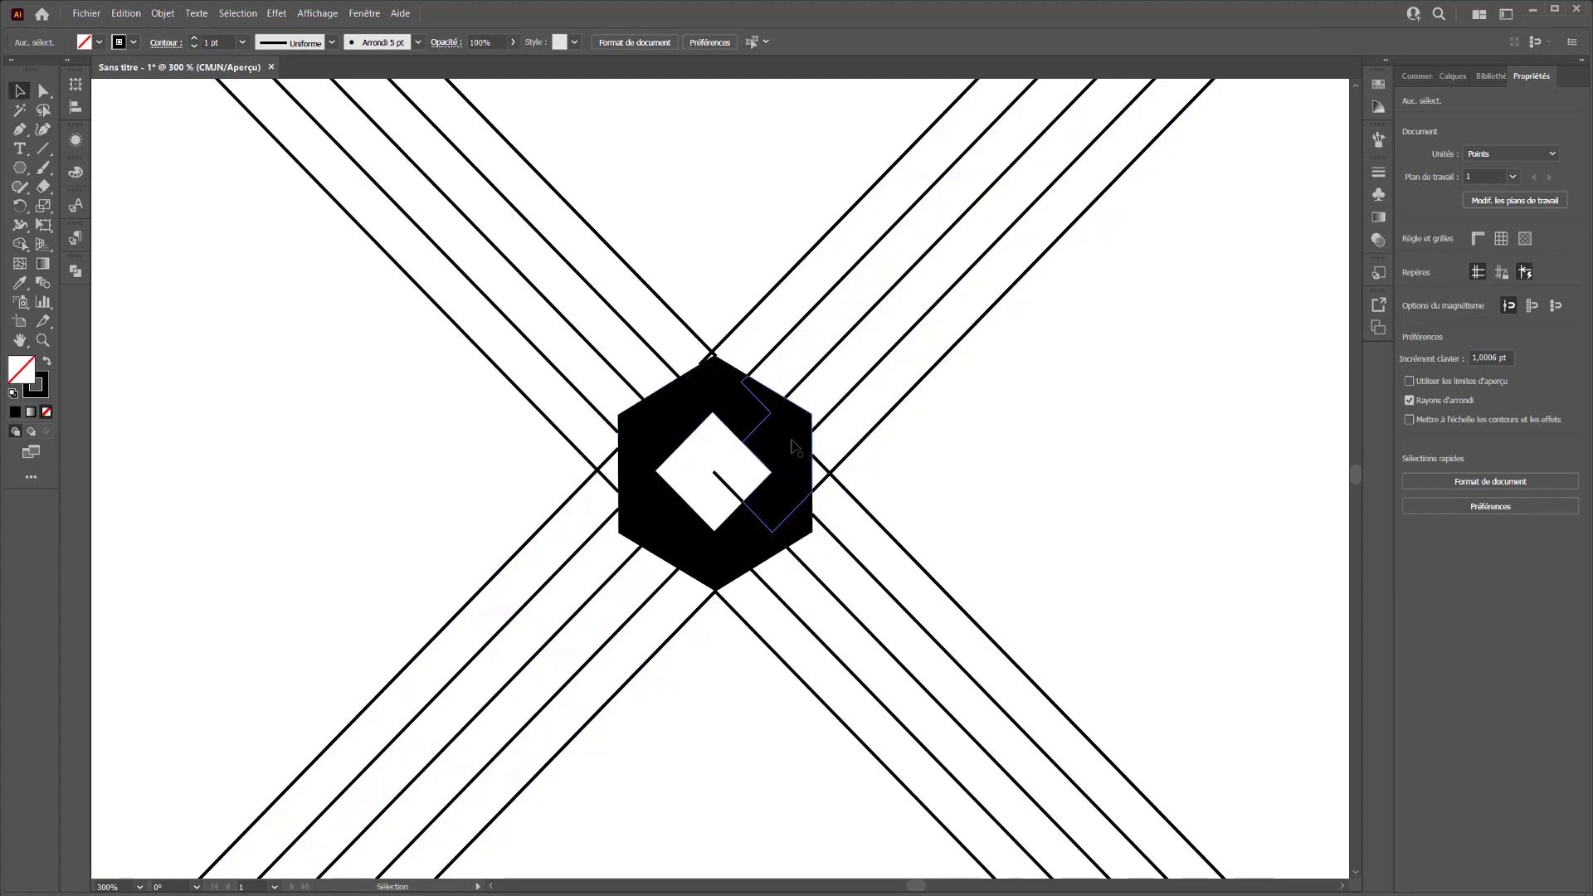
pyautogui.click(794, 447)
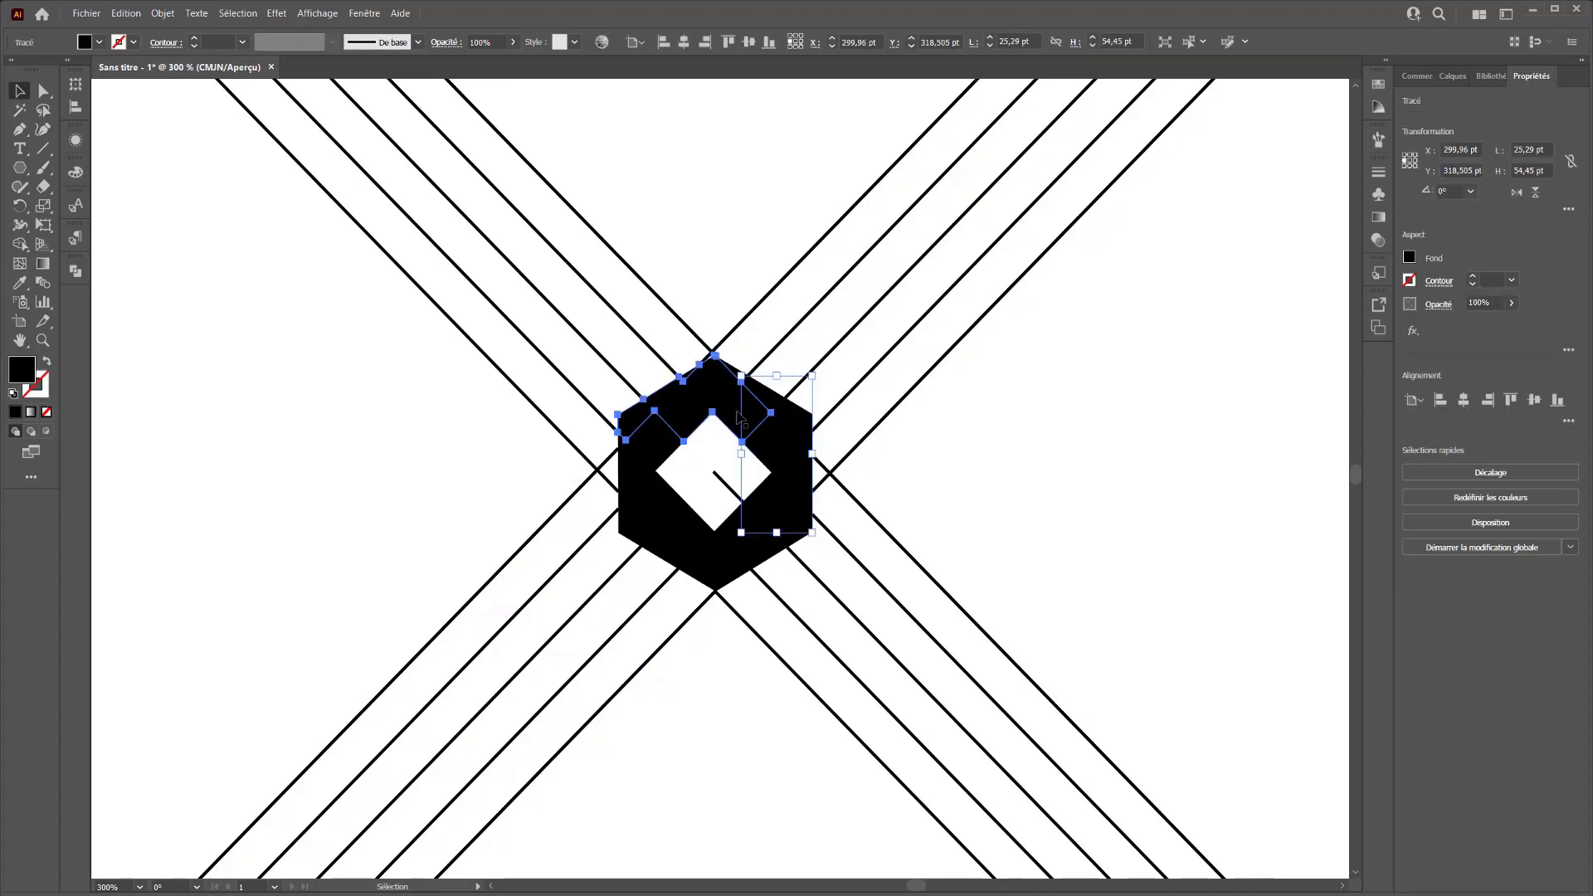
pyautogui.click(691, 390)
# Select all the artwork, test a move and undo it, then deselect.
pyautogui.click(490, 386)
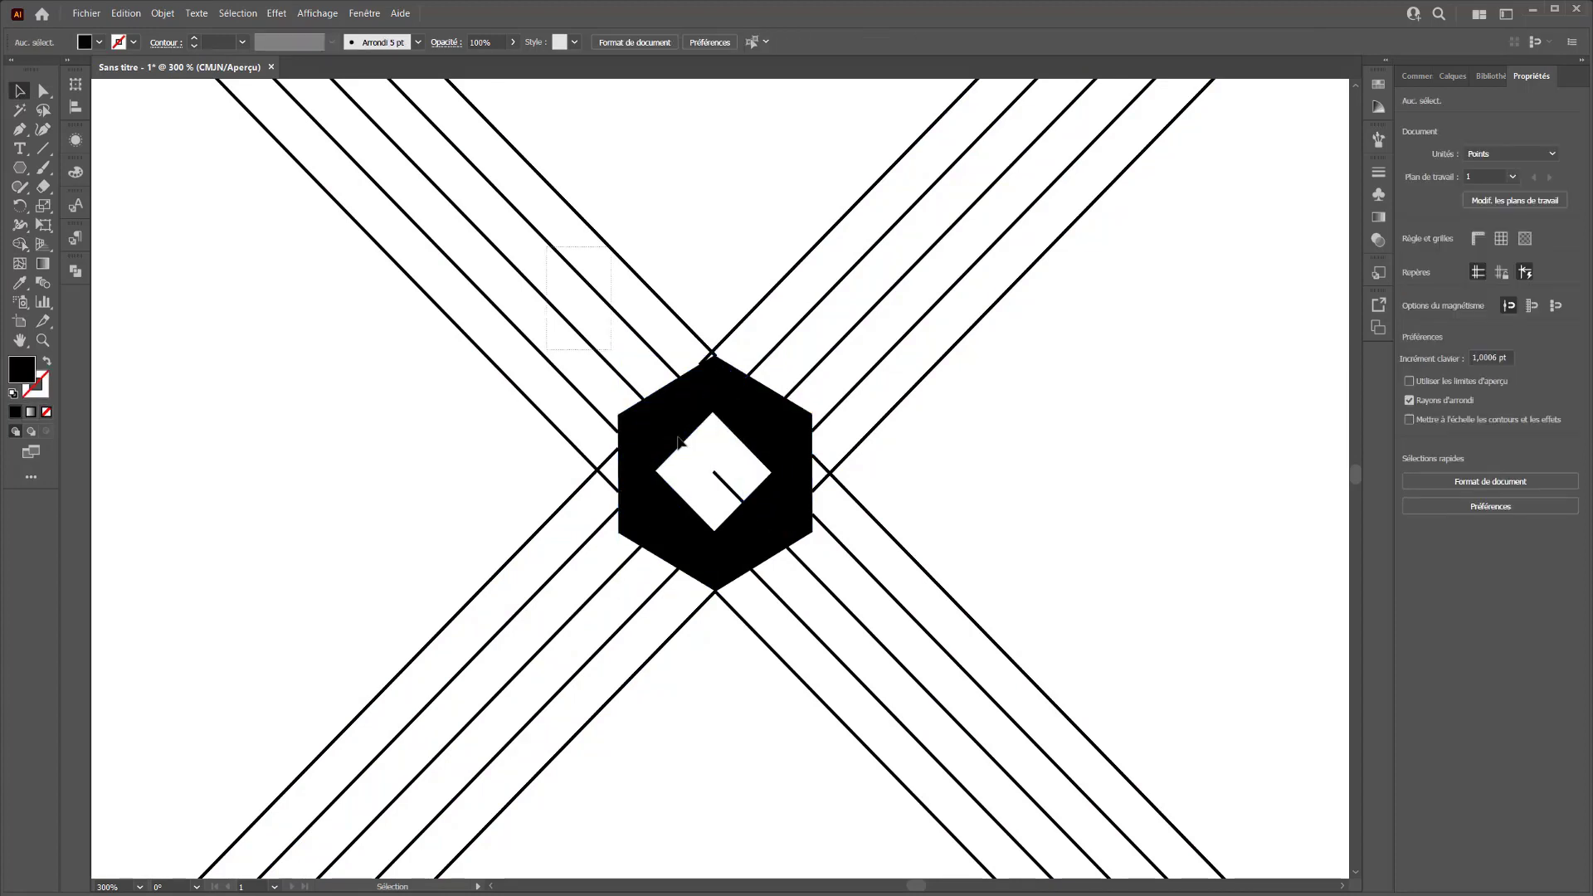
pyautogui.hotkey('ctrl', 'a')
pyautogui.moveTo(711, 424); pyautogui.dragTo(741, 425)
pyautogui.hotkey('ctrl', 'z')
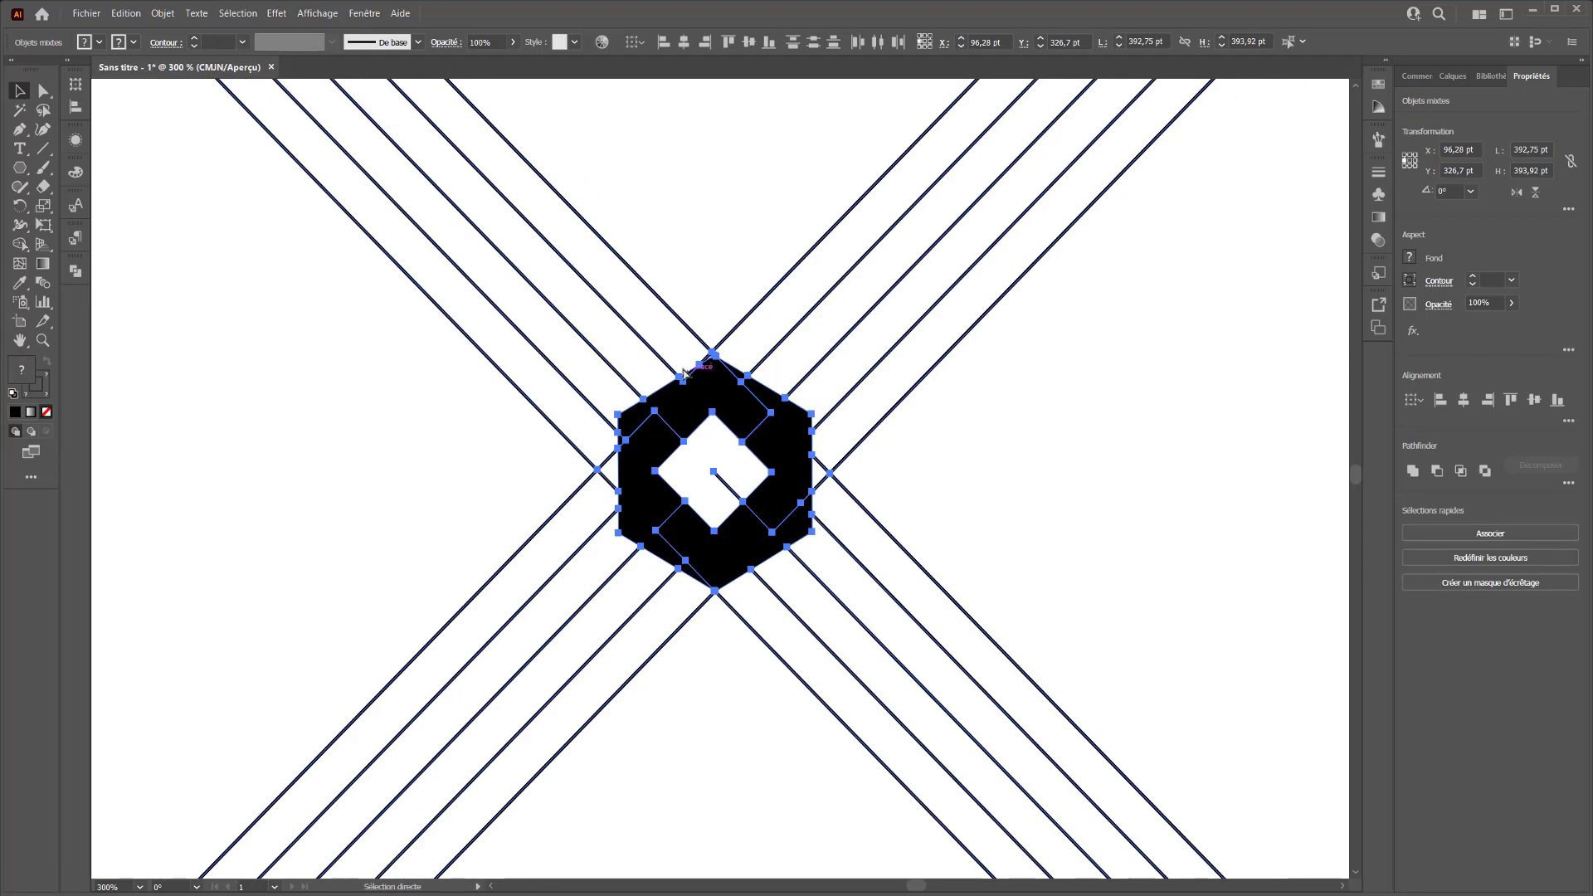
pyautogui.press('v')
pyautogui.click(18, 247)
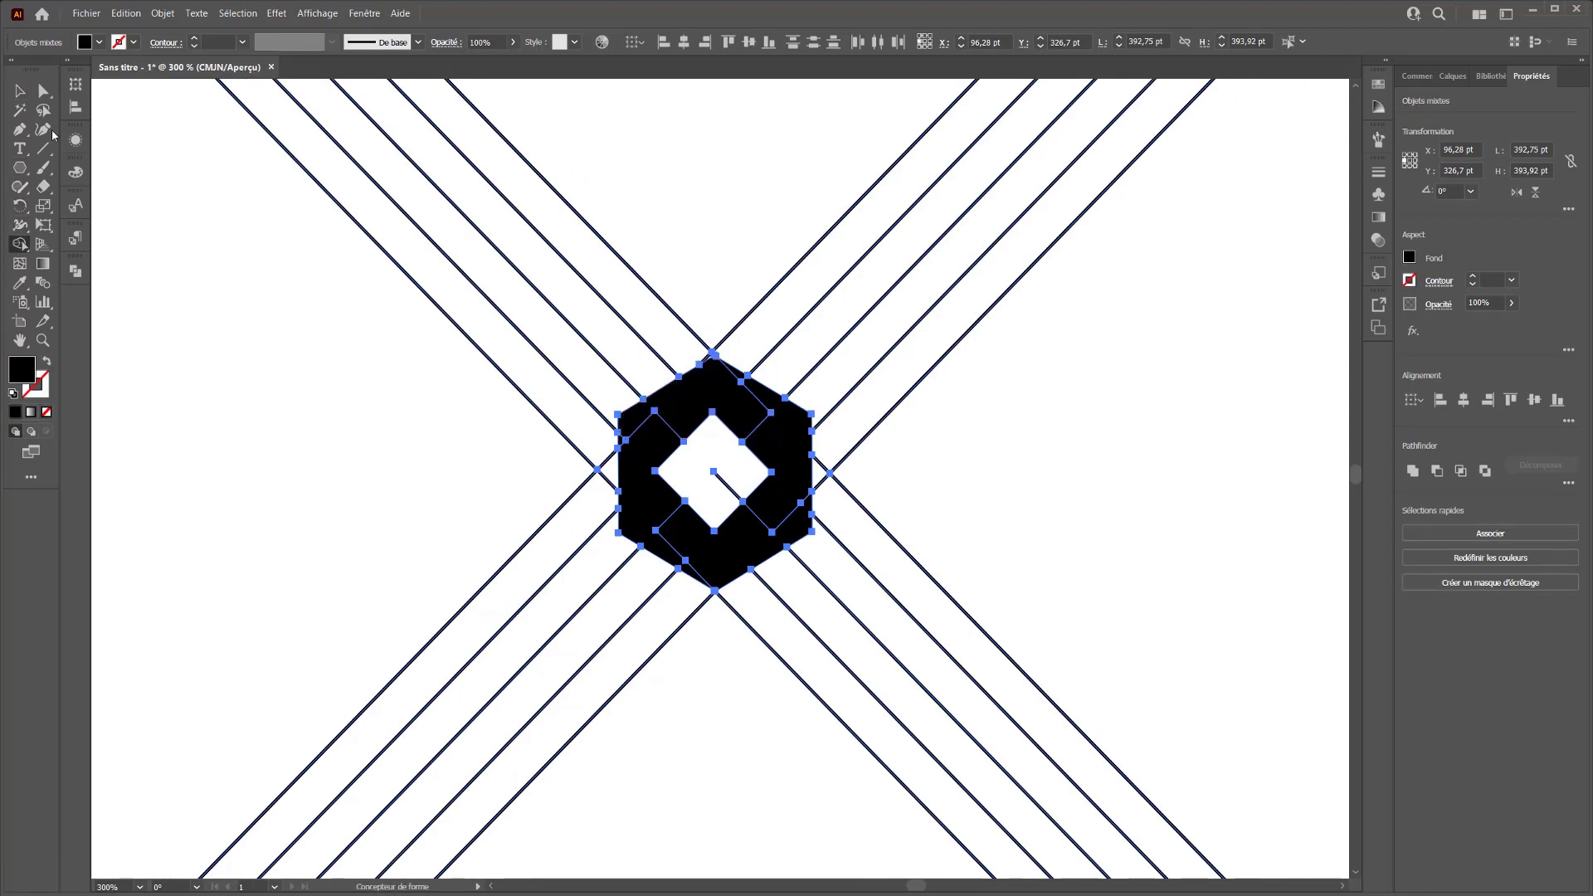
pyautogui.click(19, 90)
pyautogui.click(430, 359)
# Delete the upper diagonal lines, restoring the hexagon top that was deleted by mistake.
pyautogui.moveTo(620, 336)
pyautogui.mouseDown()
pyautogui.moveTo(725, 235)
pyautogui.moveTo(1007, 441)
pyautogui.mouseUp()
pyautogui.press('Delete')
pyautogui.press('Delete')
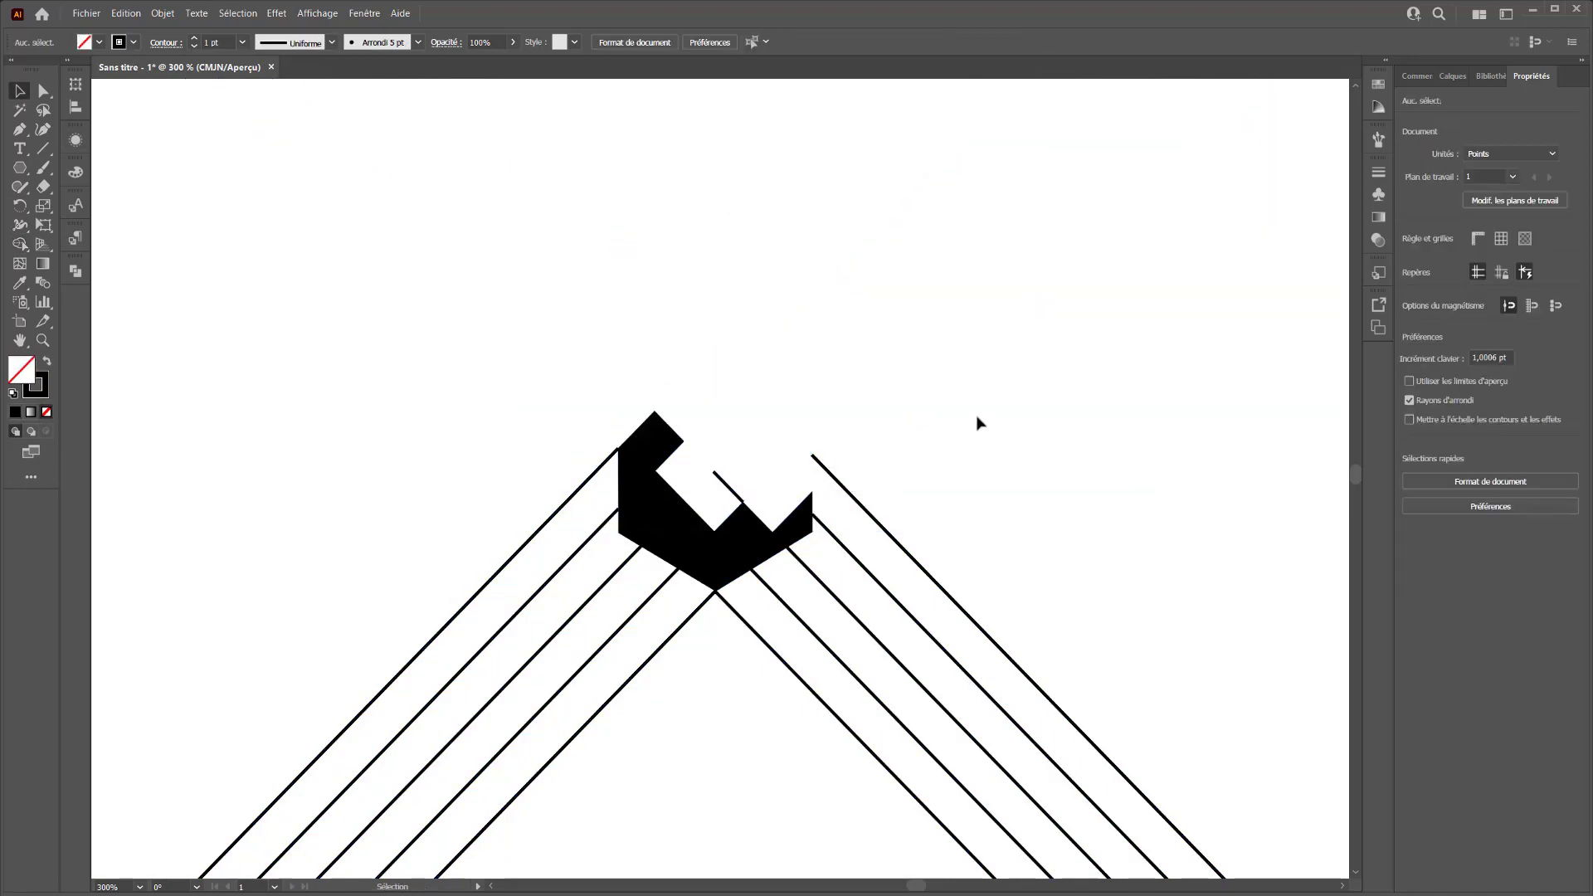
pyautogui.press('super+e')
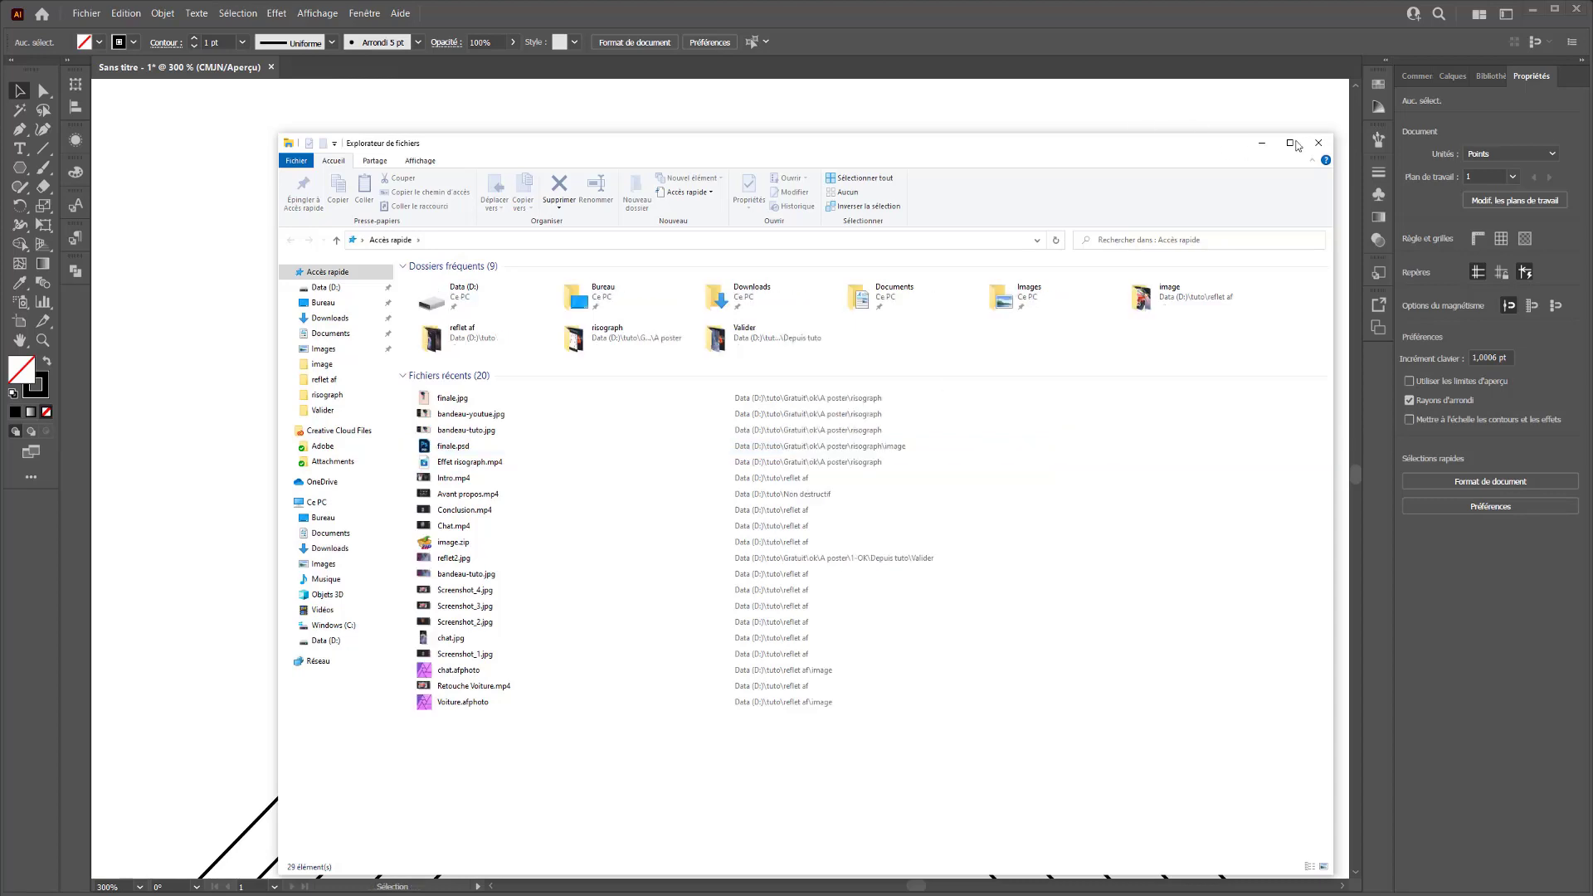
pyautogui.click(1330, 146)
pyautogui.hotkey('ctrl', 'z')
pyautogui.hotkey('ctrl', 'z')
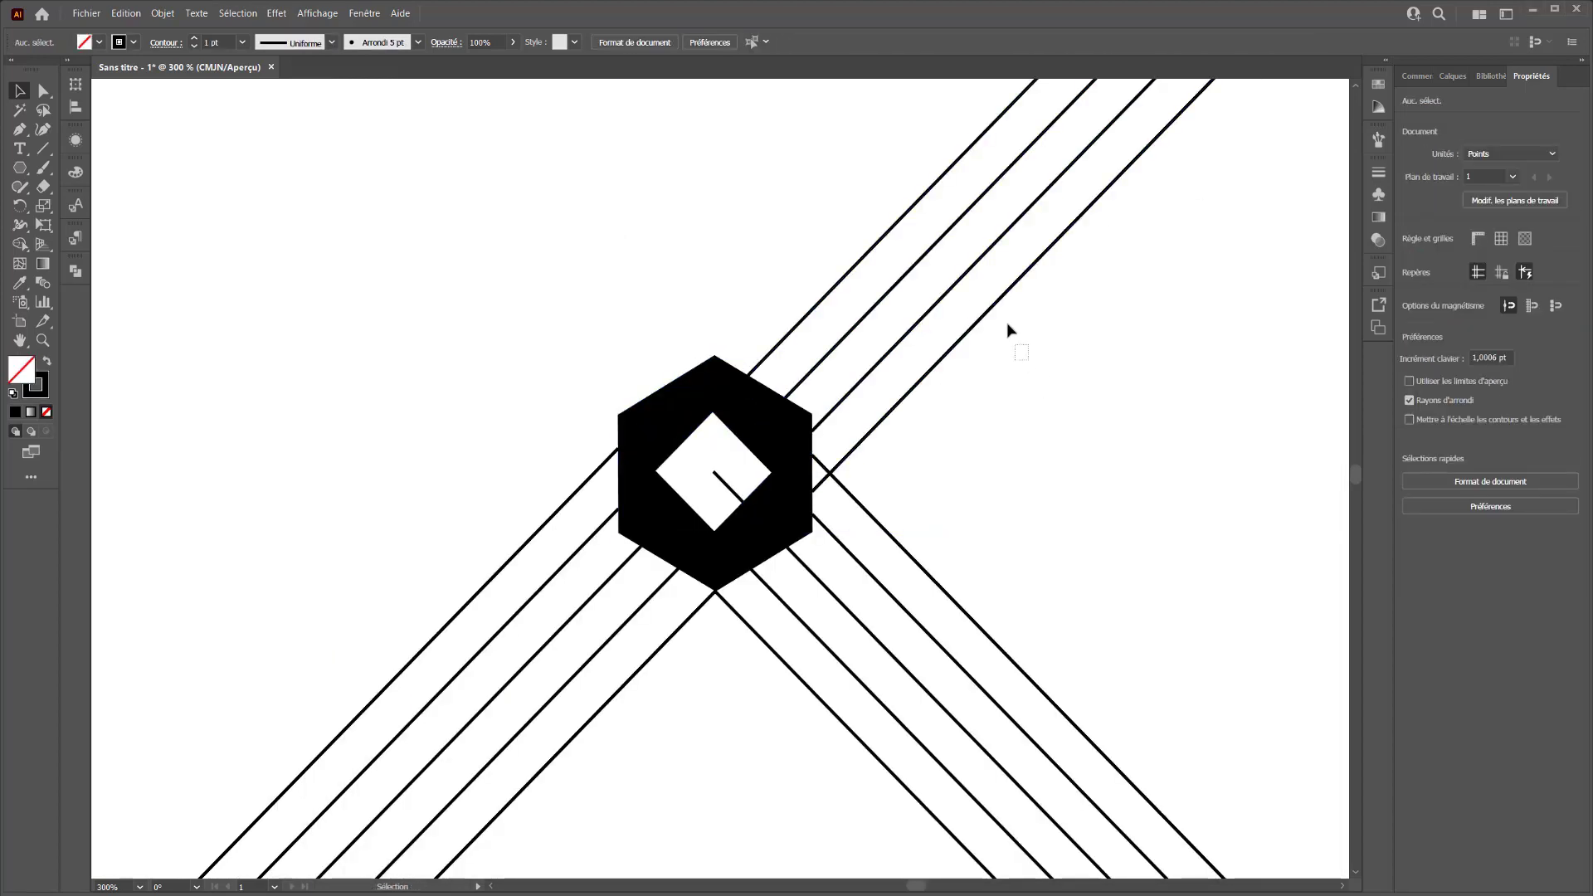
pyautogui.hotkey('ctrl', 'z')
pyautogui.press('Delete')
# Delete the lower-right and remaining diagonal lines.
pyautogui.moveTo(984, 579)
pyautogui.mouseDown()
pyautogui.moveTo(875, 750)
pyautogui.moveTo(771, 843)
pyautogui.mouseUp()
pyautogui.press('Delete')
pyautogui.press('Delete')
pyautogui.hotkey('ctrl', 'a')
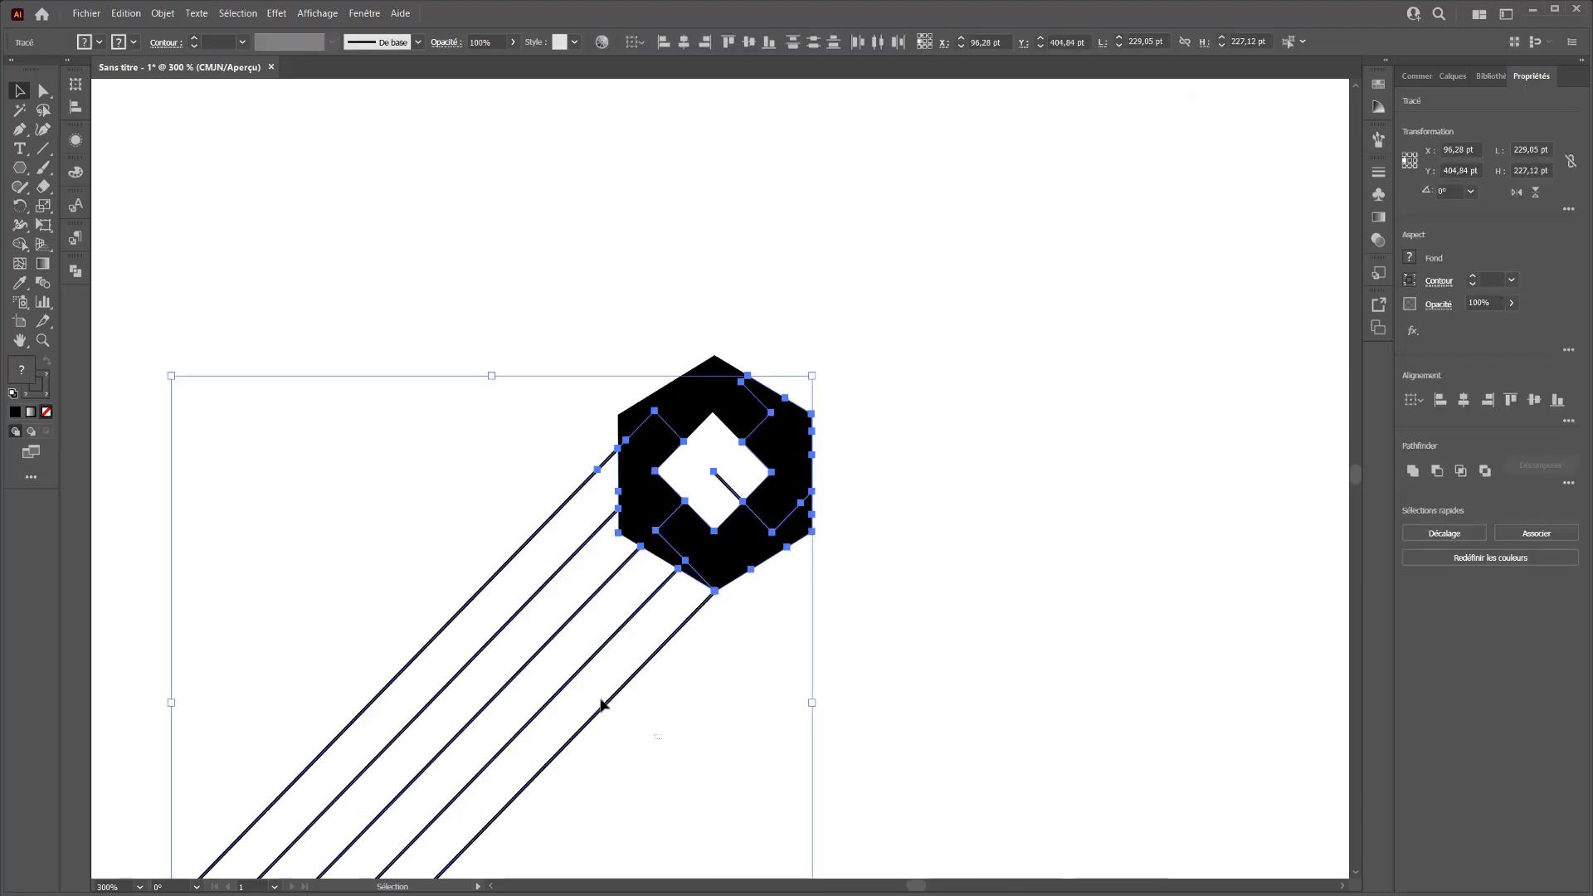
pyautogui.moveTo(254, 673)
pyautogui.mouseDown()
pyautogui.moveTo(399, 841)
pyautogui.moveTo(564, 846)
pyautogui.mouseUp()
pyautogui.press('Delete')
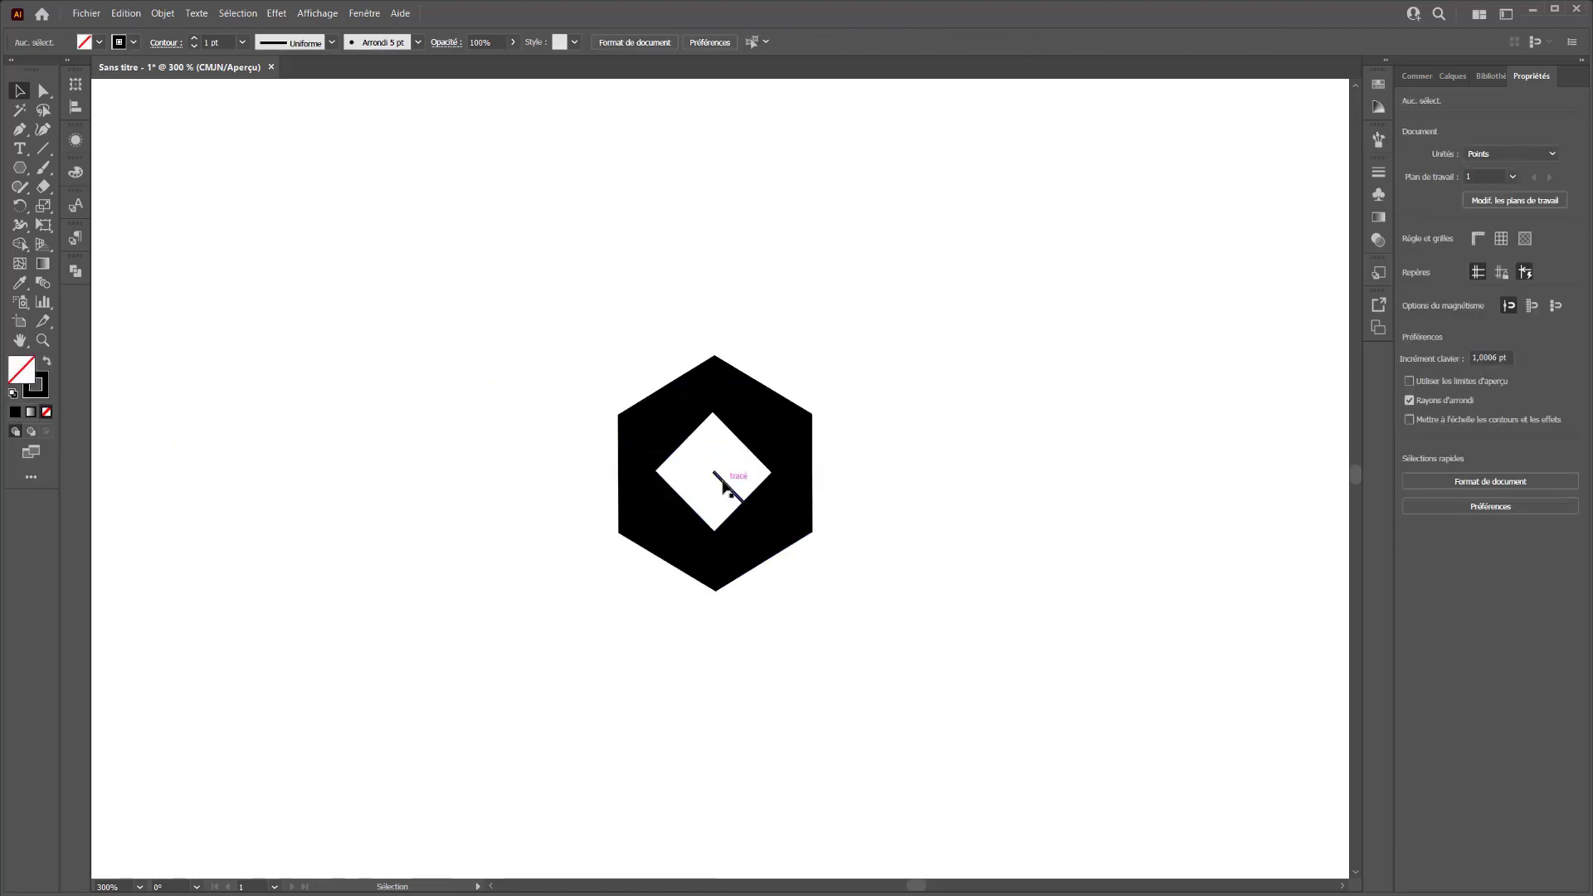
# Test-pull the hexagon's right and top pieces apart, undo, then select them.
pyautogui.click(722, 483)
pyautogui.press('Delete')
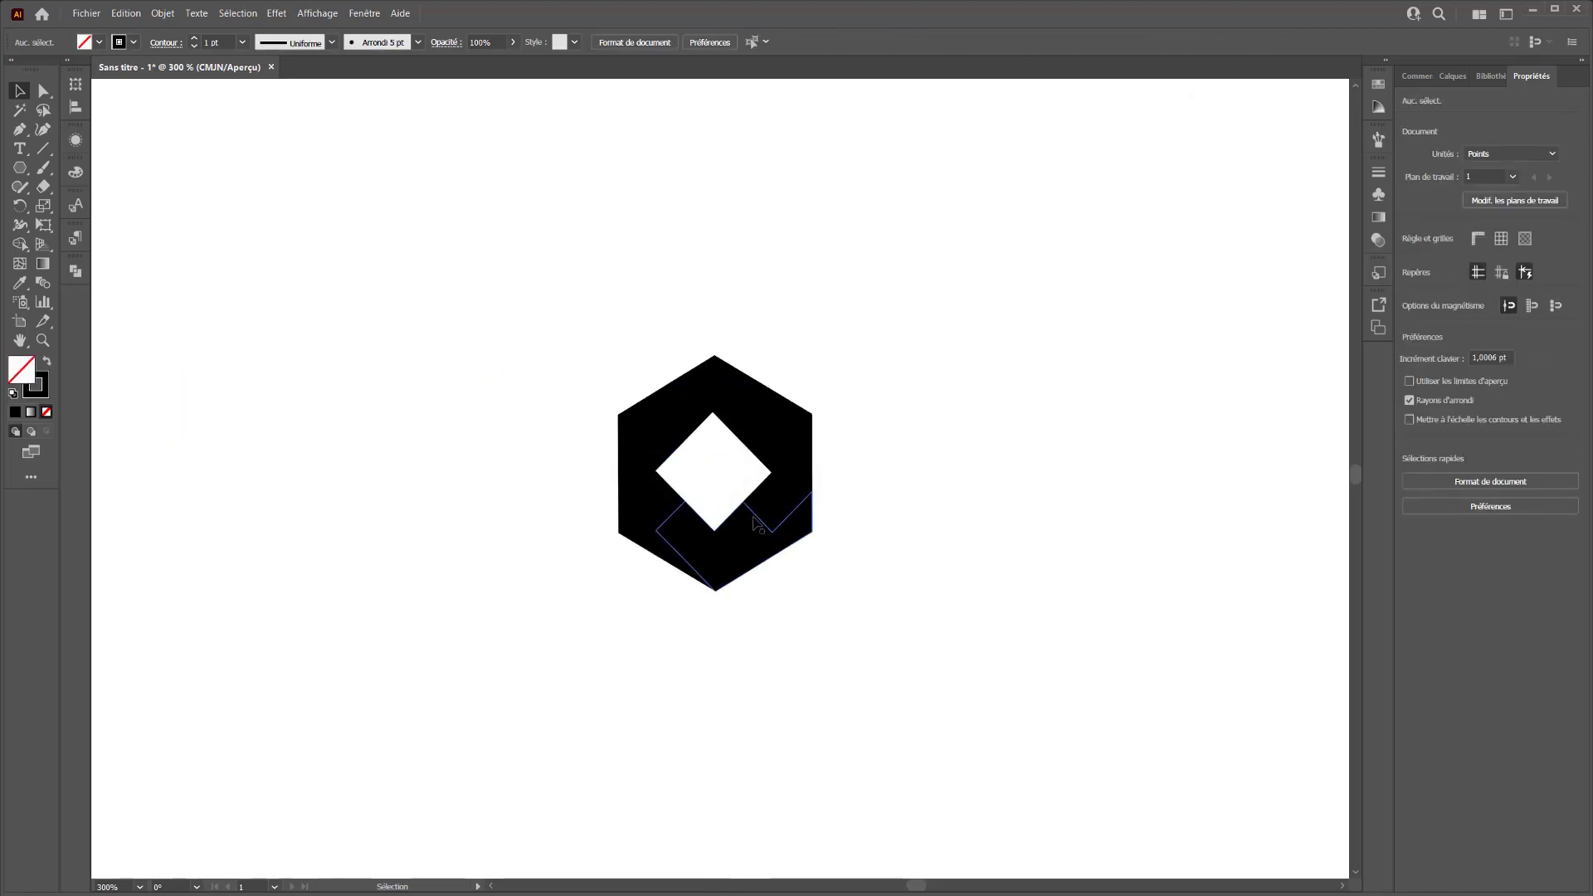
pyautogui.moveTo(793, 431); pyautogui.dragTo(883, 377)
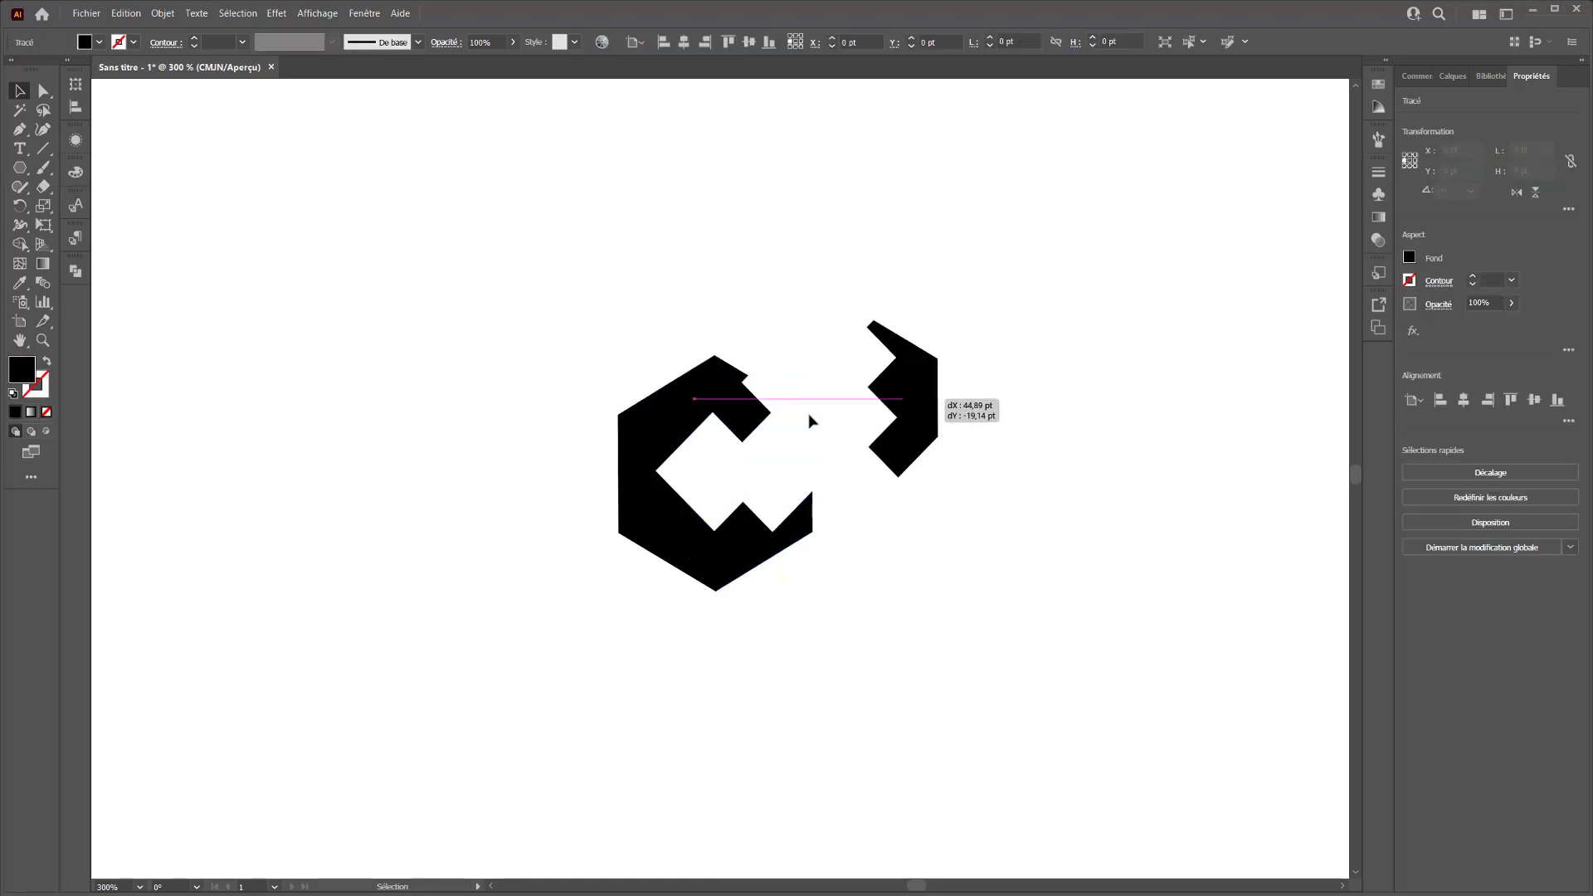
pyautogui.moveTo(695, 386); pyautogui.dragTo(676, 332)
pyautogui.hotkey('ctrl', 'z')
pyautogui.hotkey('ctrl', 'z')
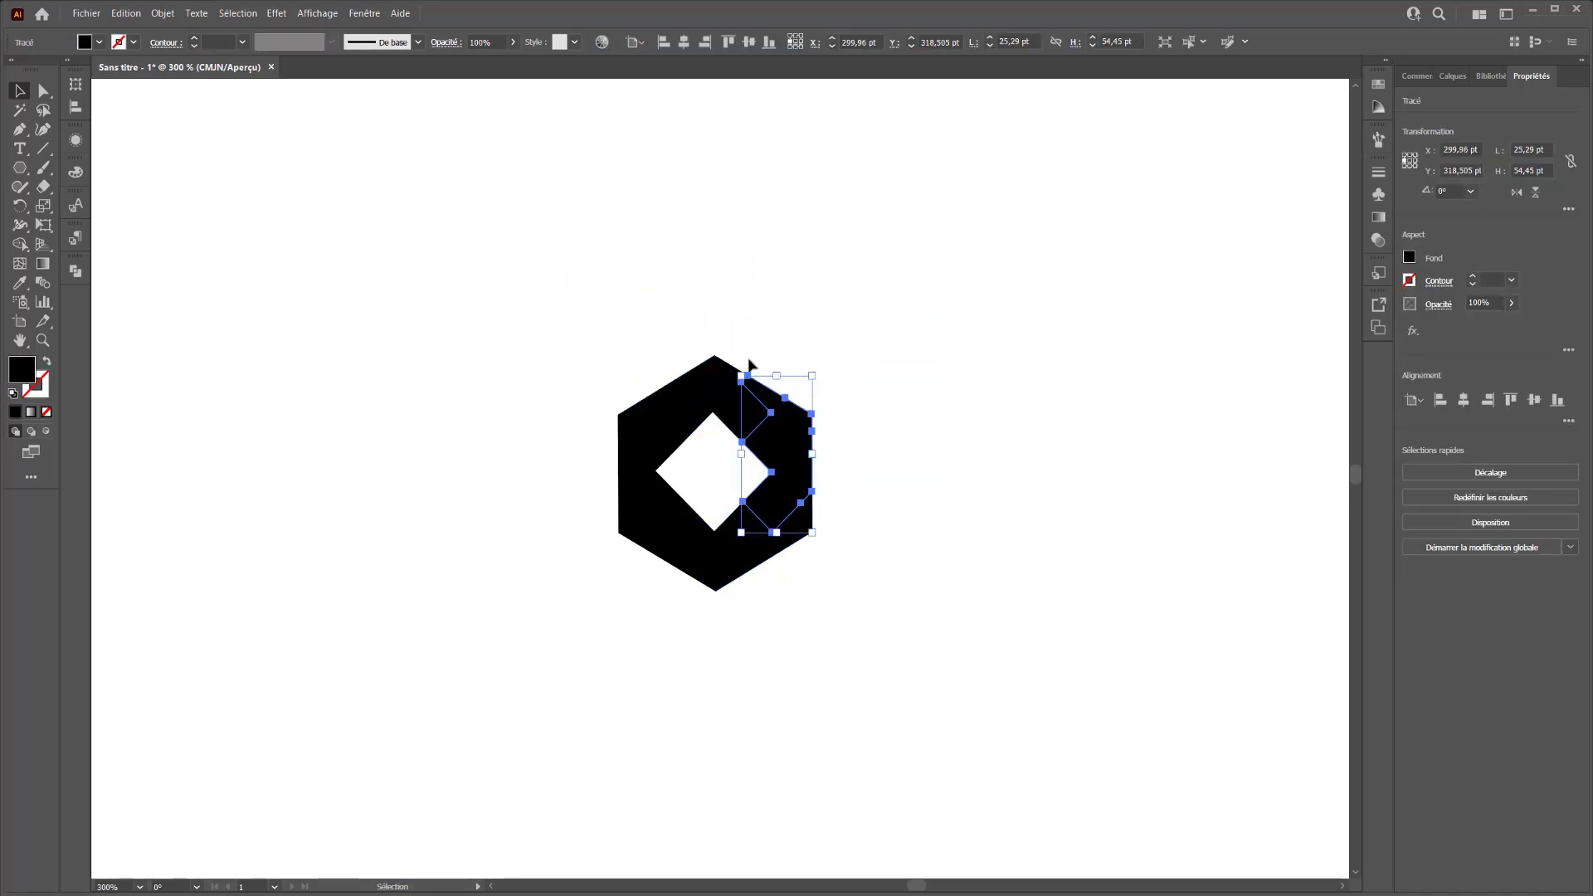
pyautogui.click(835, 357)
pyautogui.moveTo(808, 355); pyautogui.dragTo(742, 373)
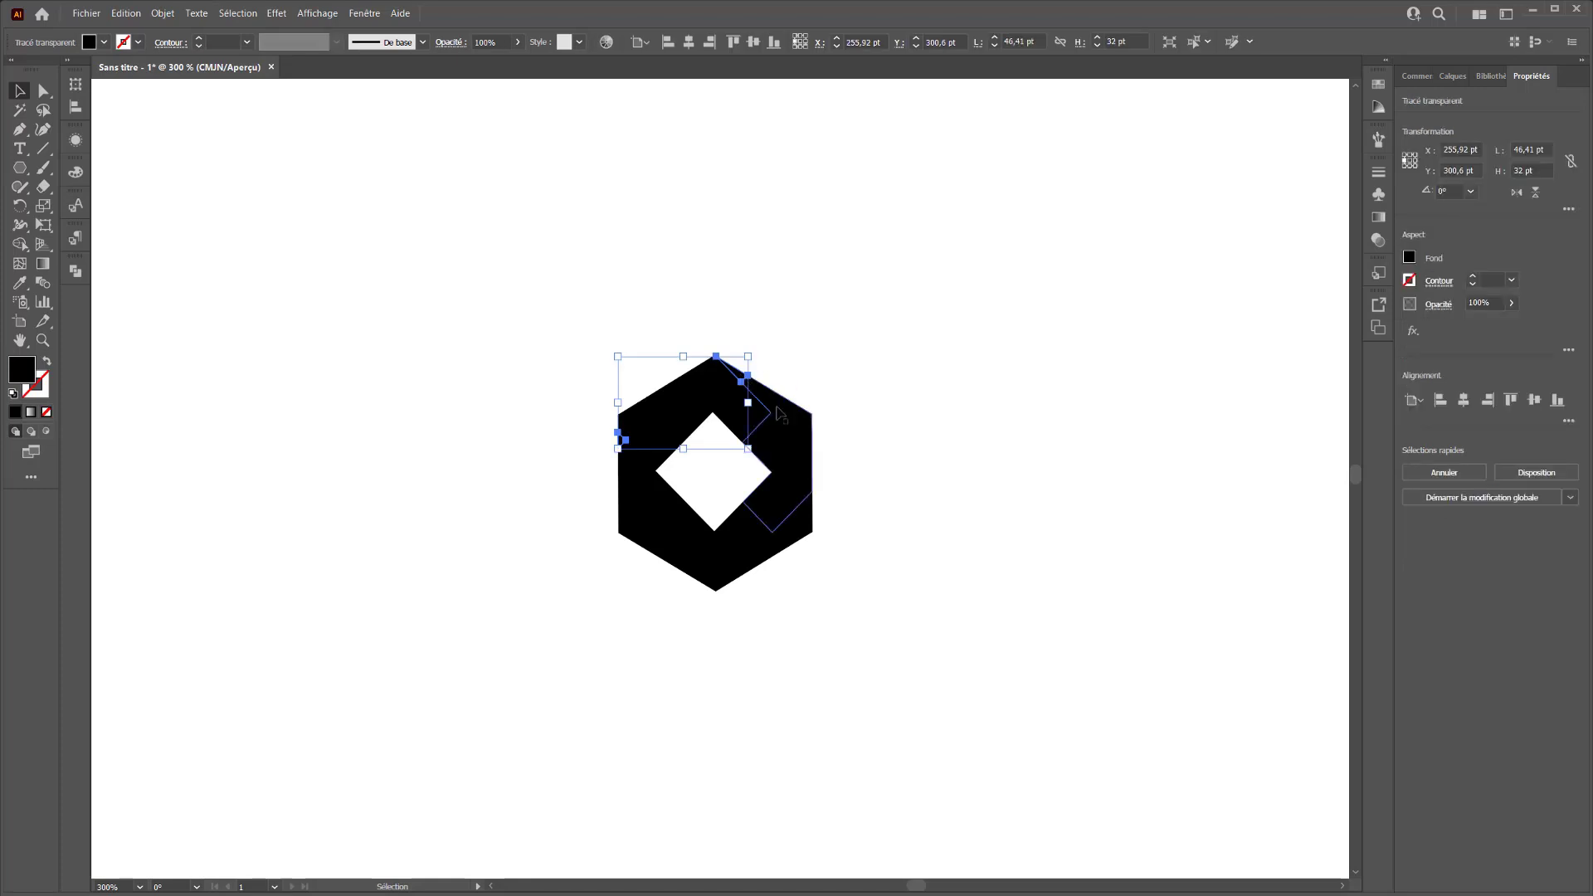
pyautogui.keyDown('shift'); pyautogui.click(813, 411); pyautogui.keyUp('shift')
# Hide the perspective grid.
pyautogui.click(31, 252)
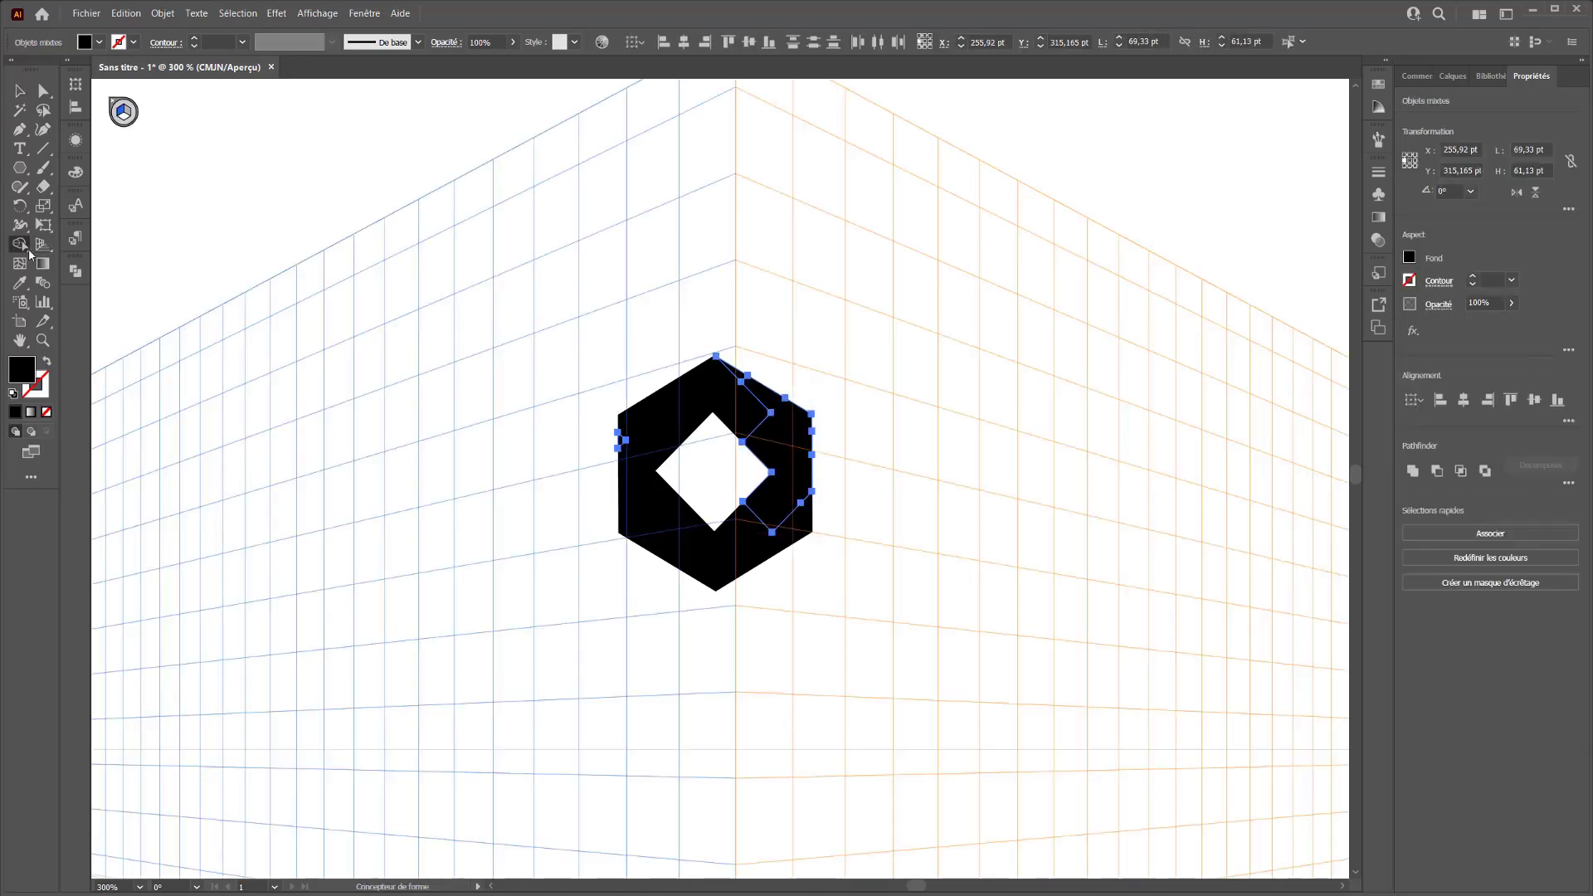
pyautogui.click(45, 249)
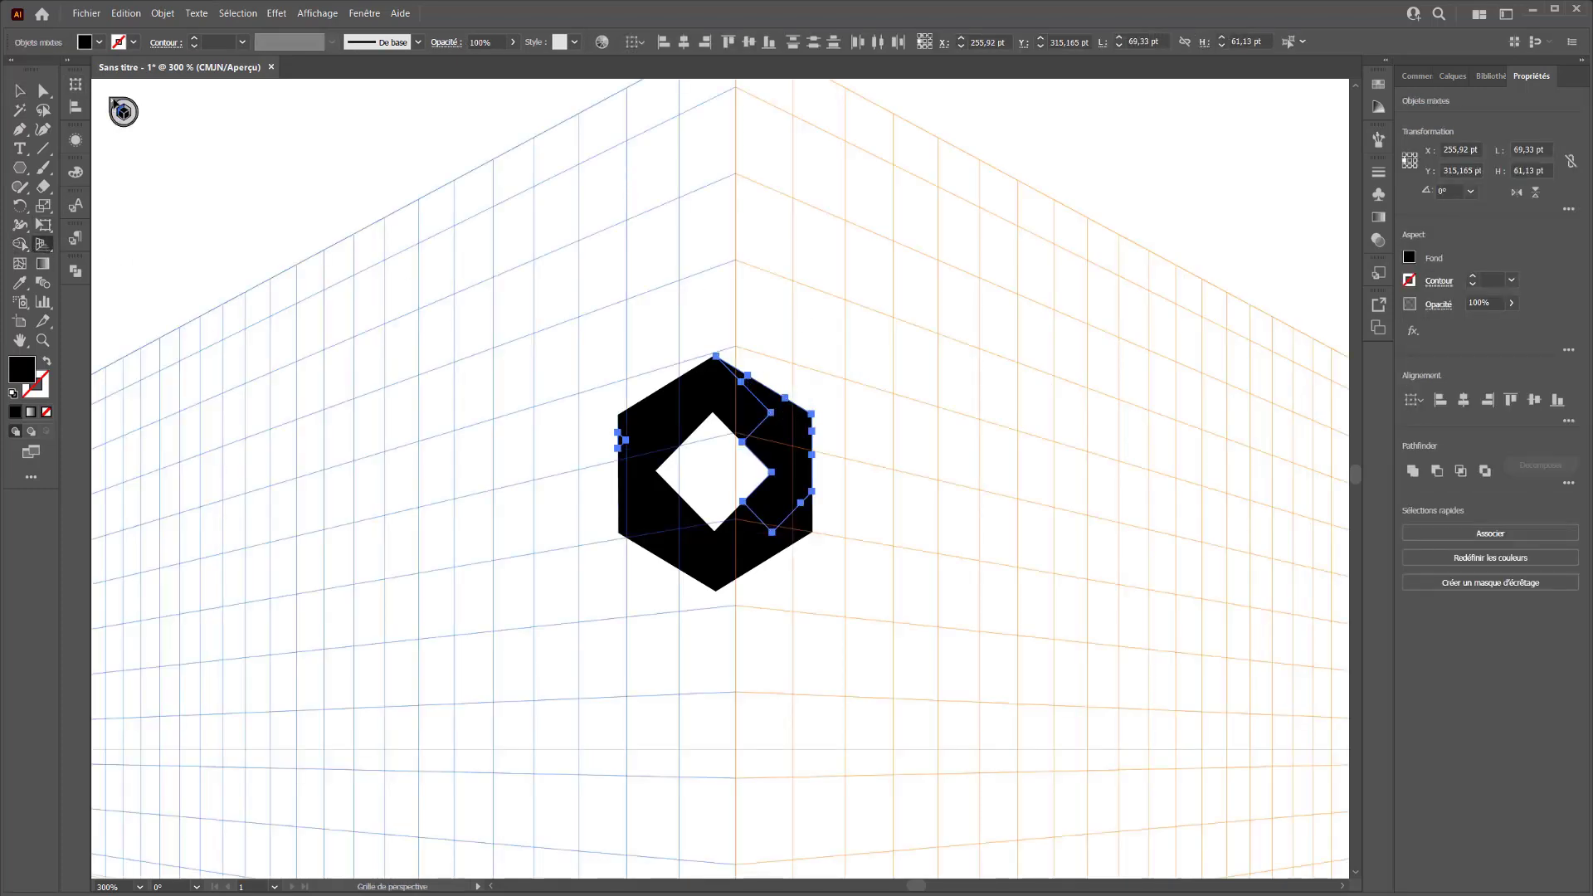
pyautogui.click(113, 101)
pyautogui.click(21, 244)
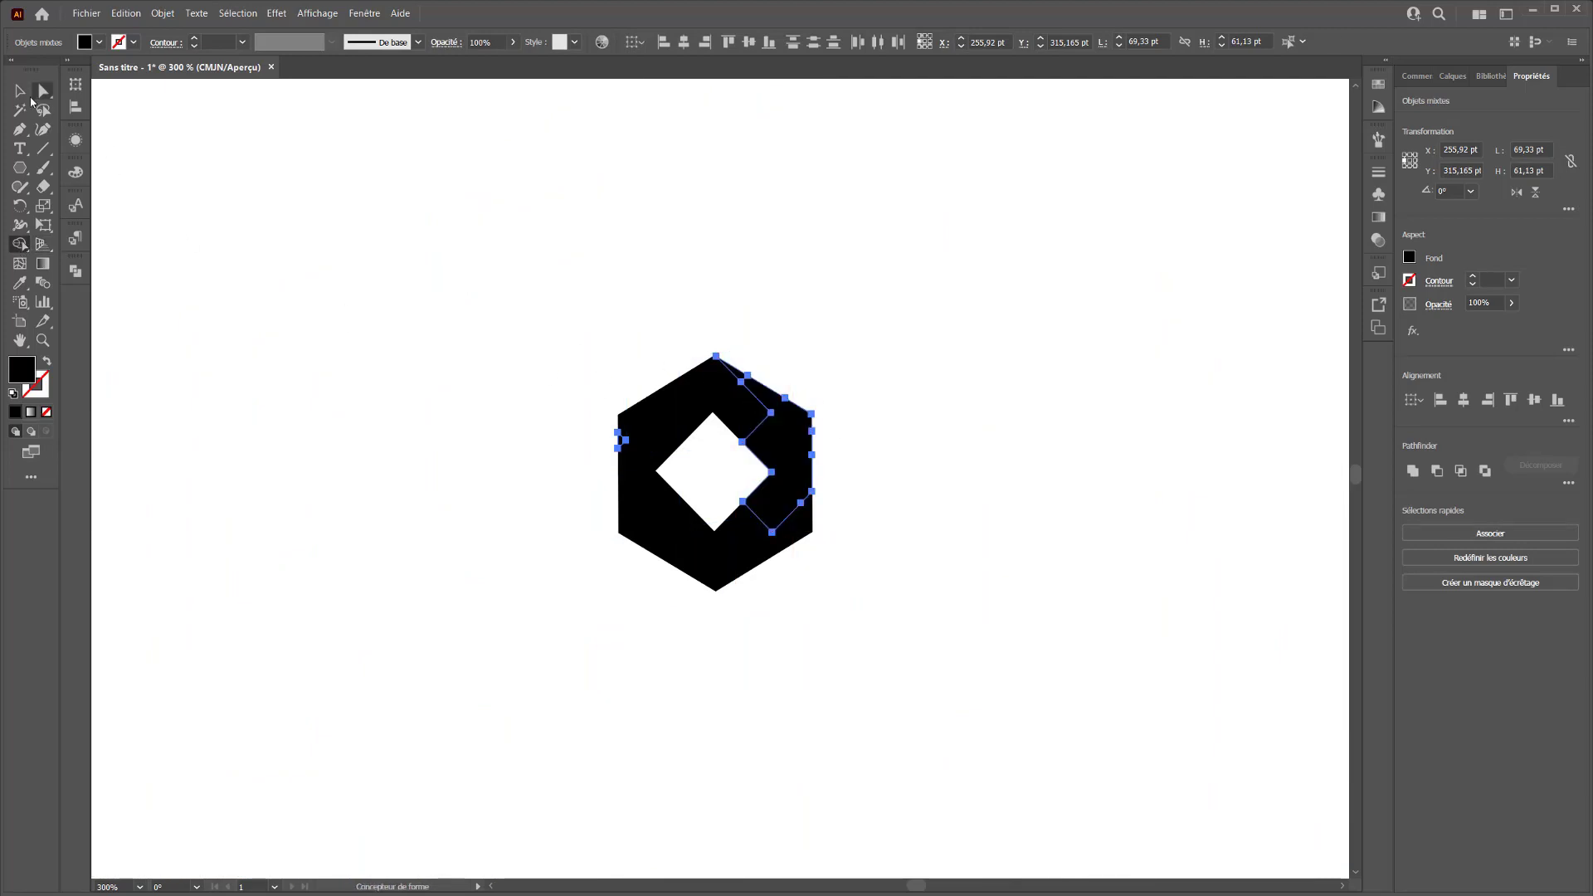
pyautogui.click(20, 90)
# Pull the zigzag pieces apart to inspect them, undo, and select both hexagon pieces.
pyautogui.moveTo(797, 440); pyautogui.dragTo(881, 398)
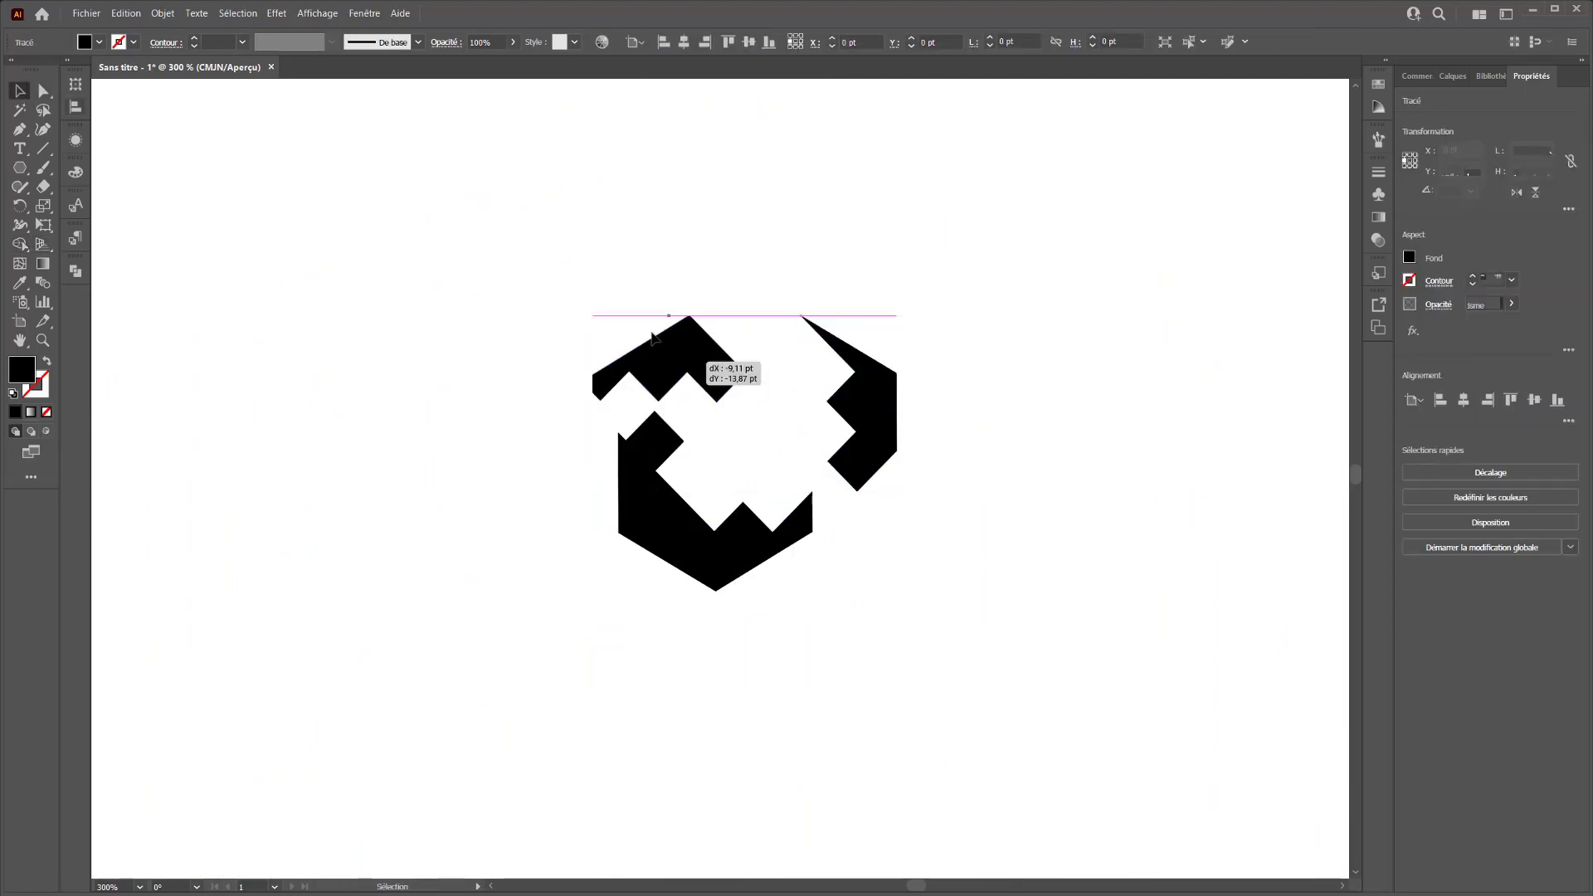
pyautogui.moveTo(730, 398); pyautogui.dragTo(657, 314)
pyautogui.click(647, 485)
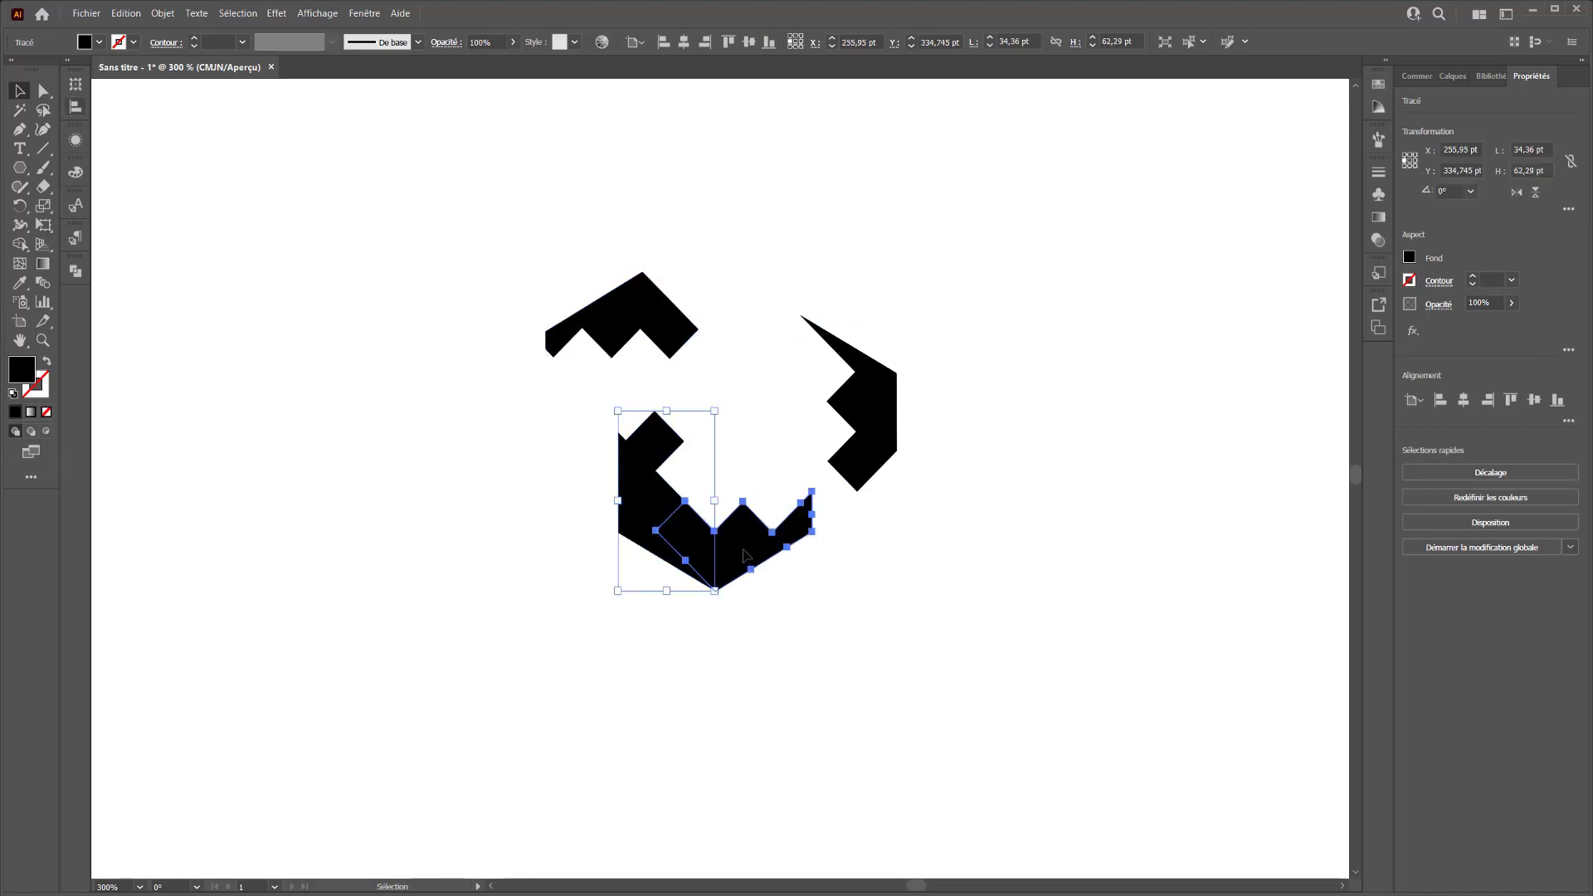
pyautogui.hotkey('ctrl', 'z')
pyautogui.hotkey('ctrl', 'z')
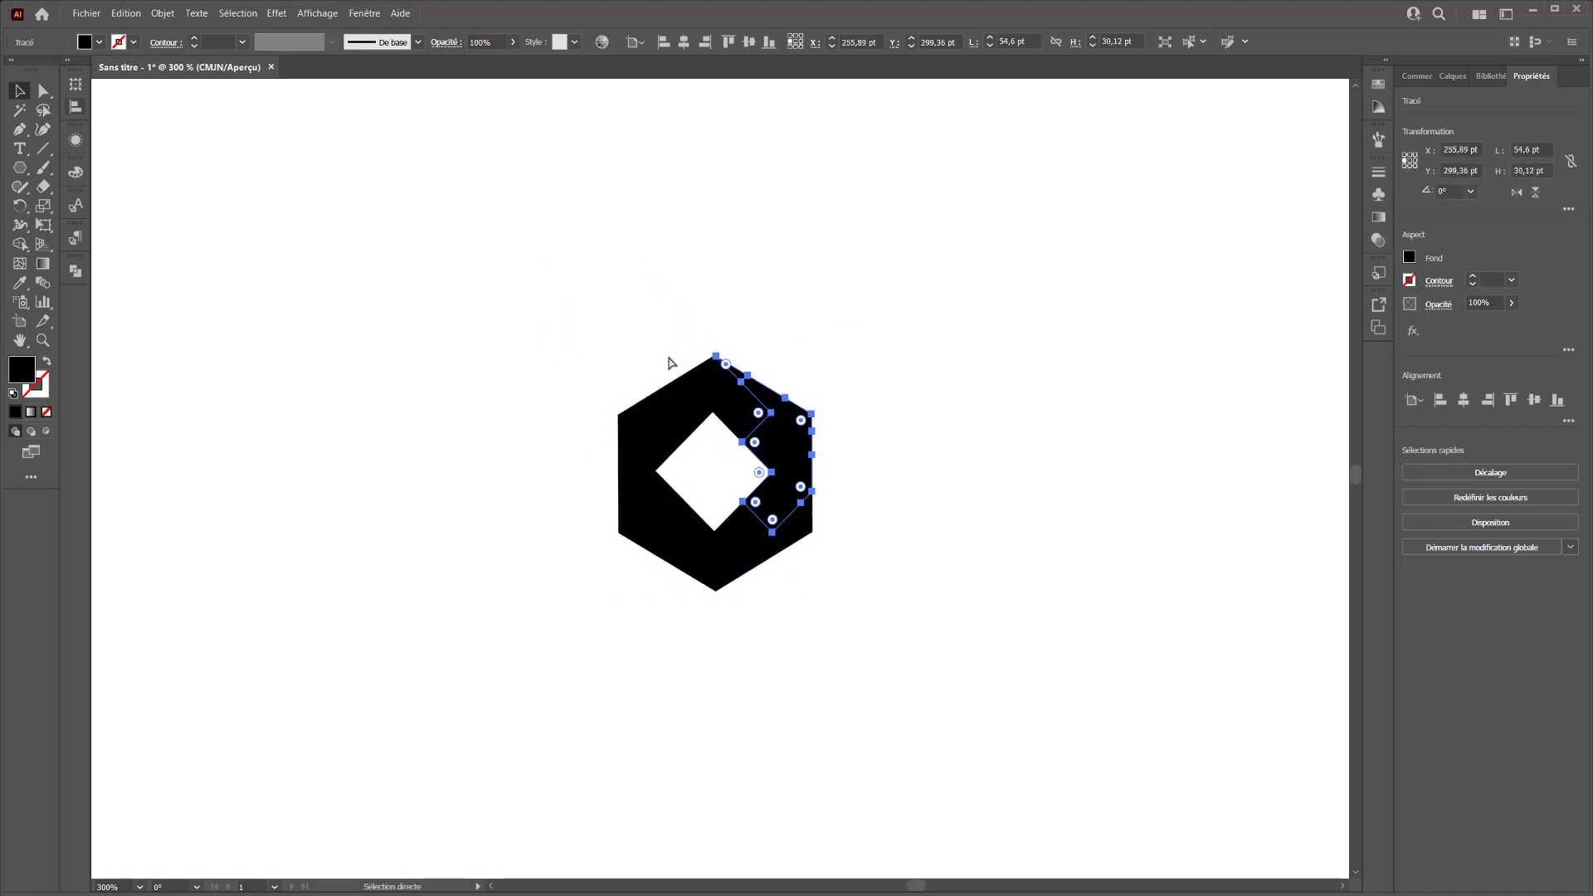
pyautogui.click(628, 442)
pyautogui.moveTo(568, 386); pyautogui.dragTo(639, 461)
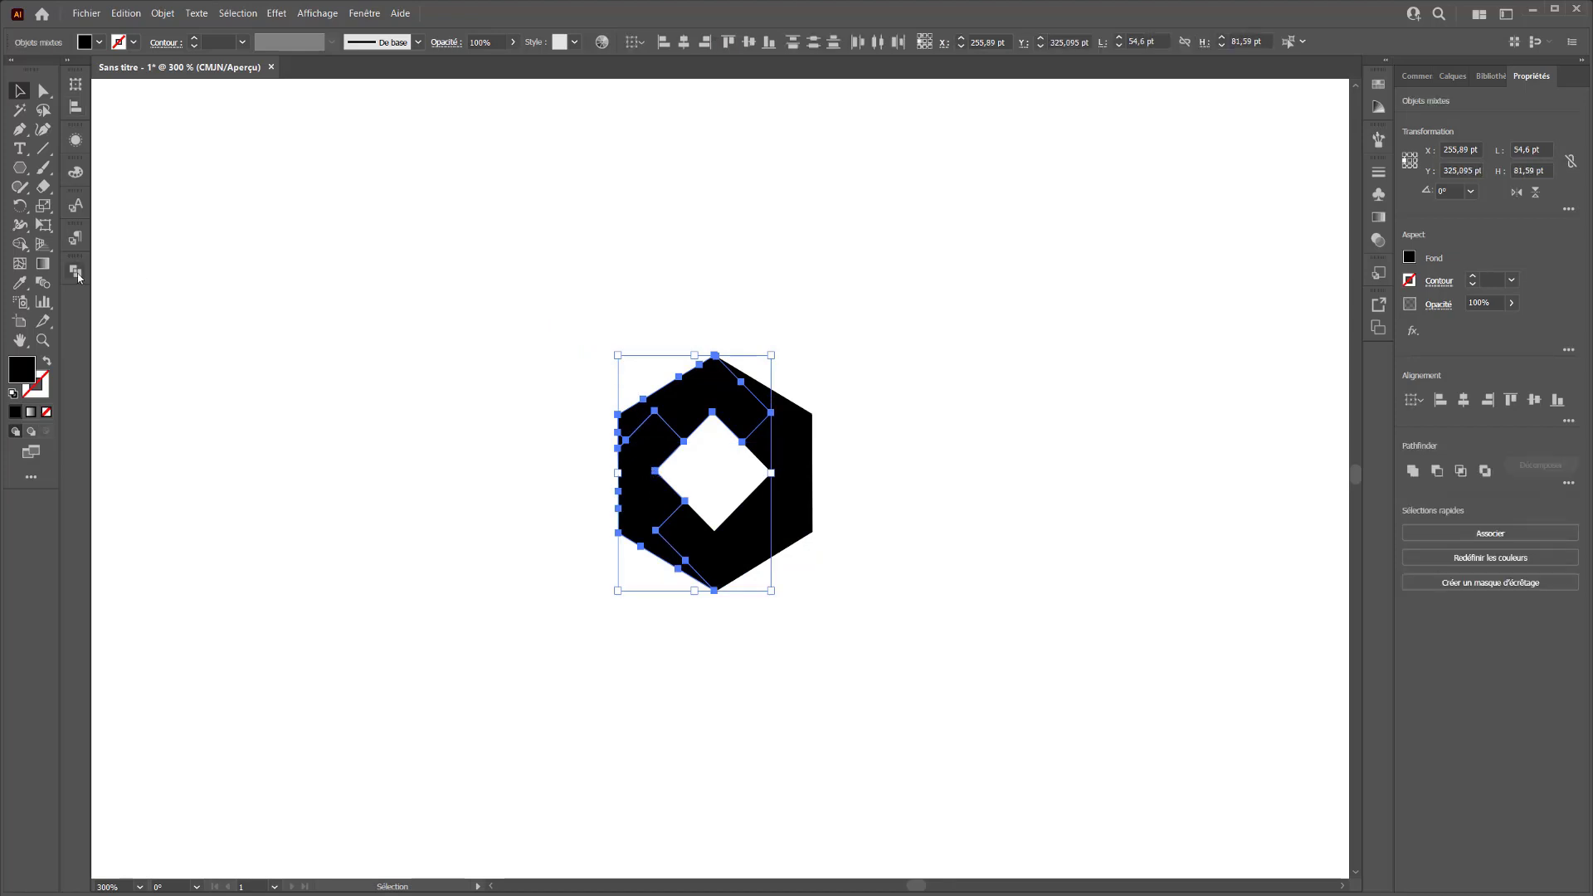
# Merge the top zigzag regions into one piece with Shape Builder.
pyautogui.click(19, 243)
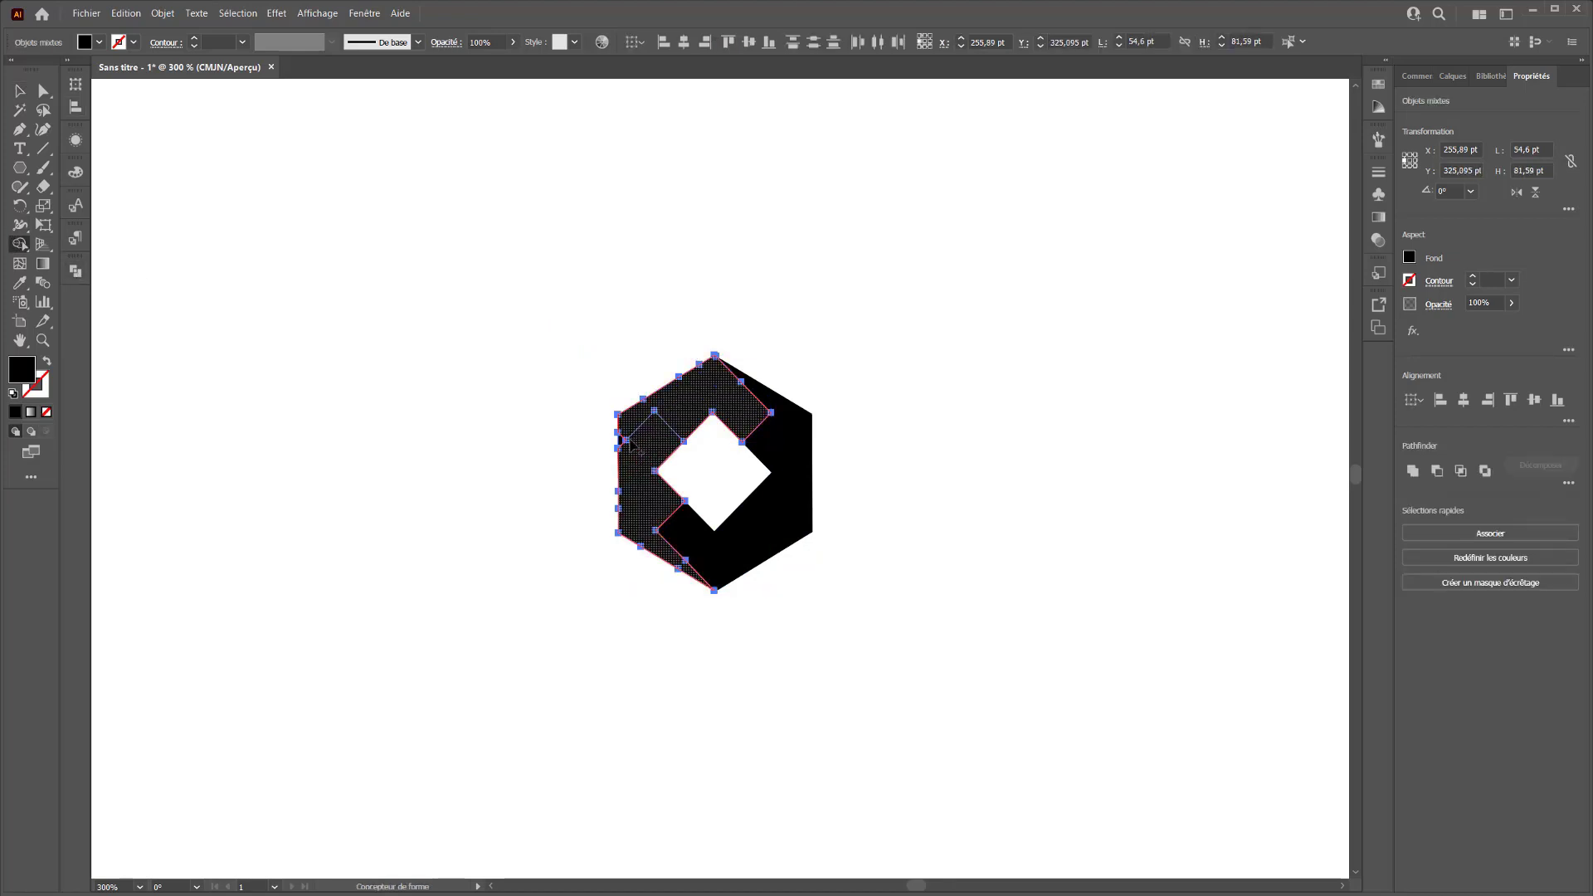
pyautogui.moveTo(633, 425); pyautogui.dragTo(624, 452)
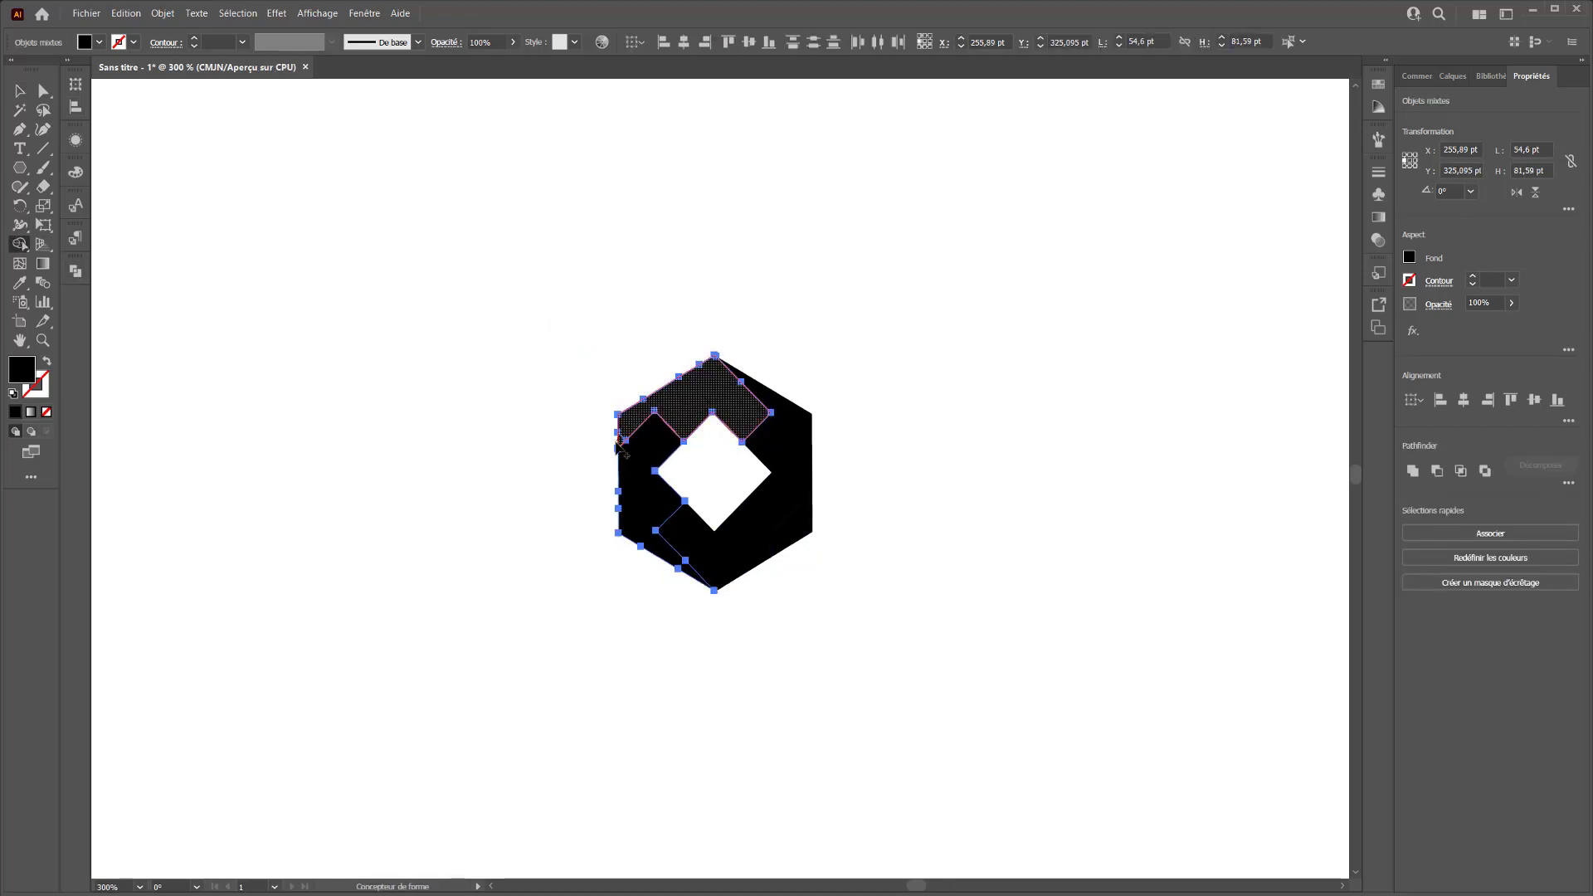
pyautogui.click(12, 90)
# Select all hexagon pieces and fill them with a linear gradient.
pyautogui.click(606, 402)
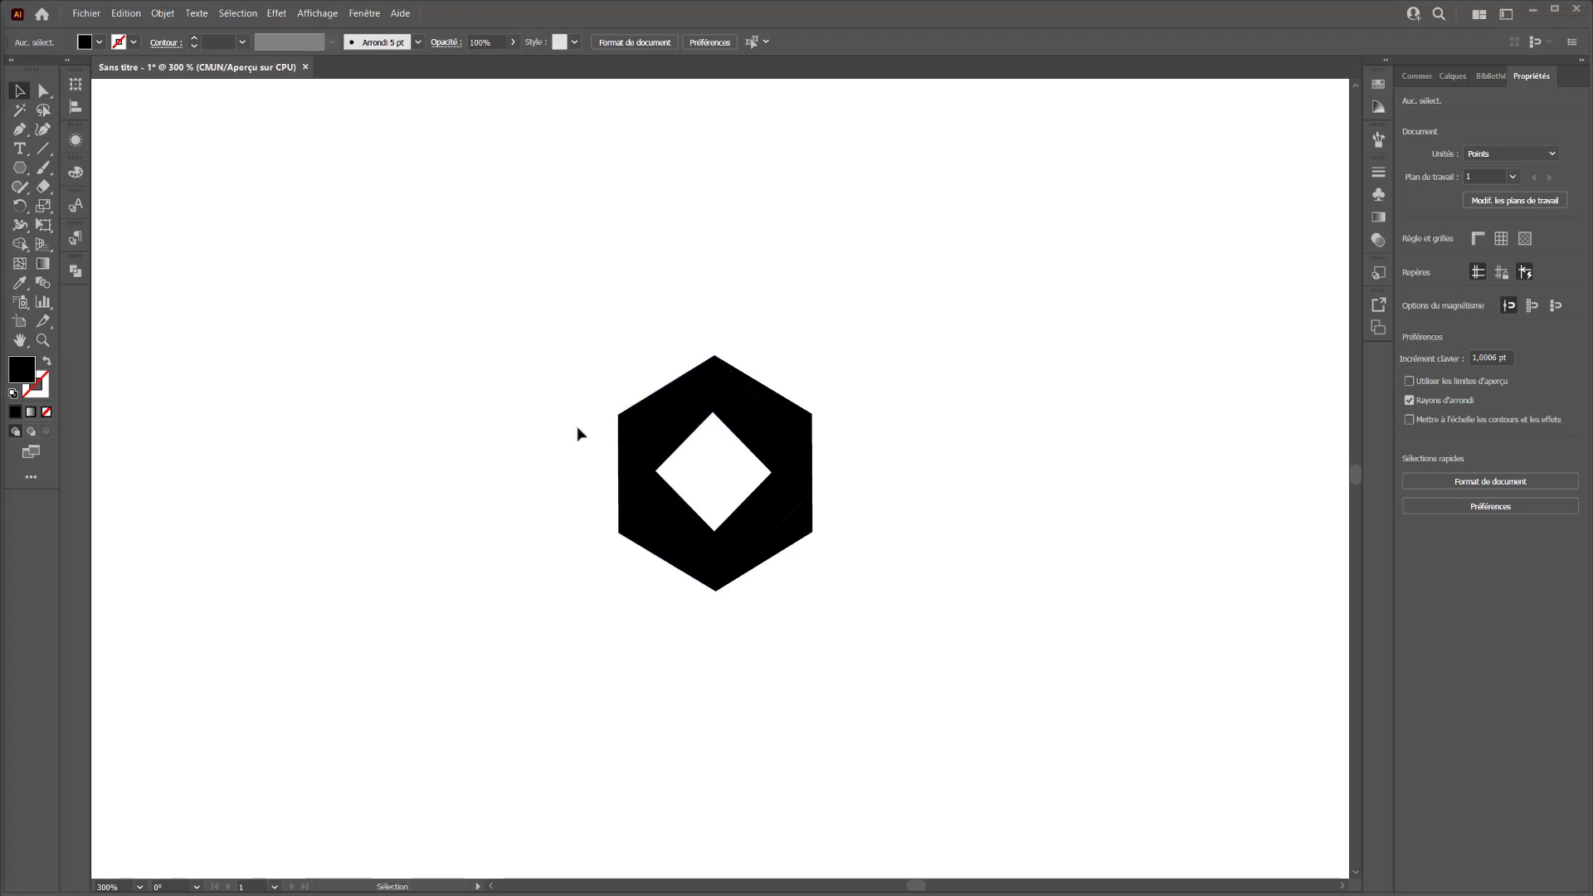
pyautogui.moveTo(931, 328)
pyautogui.mouseDown()
pyautogui.moveTo(604, 553)
pyautogui.moveTo(544, 630)
pyautogui.mouseUp()
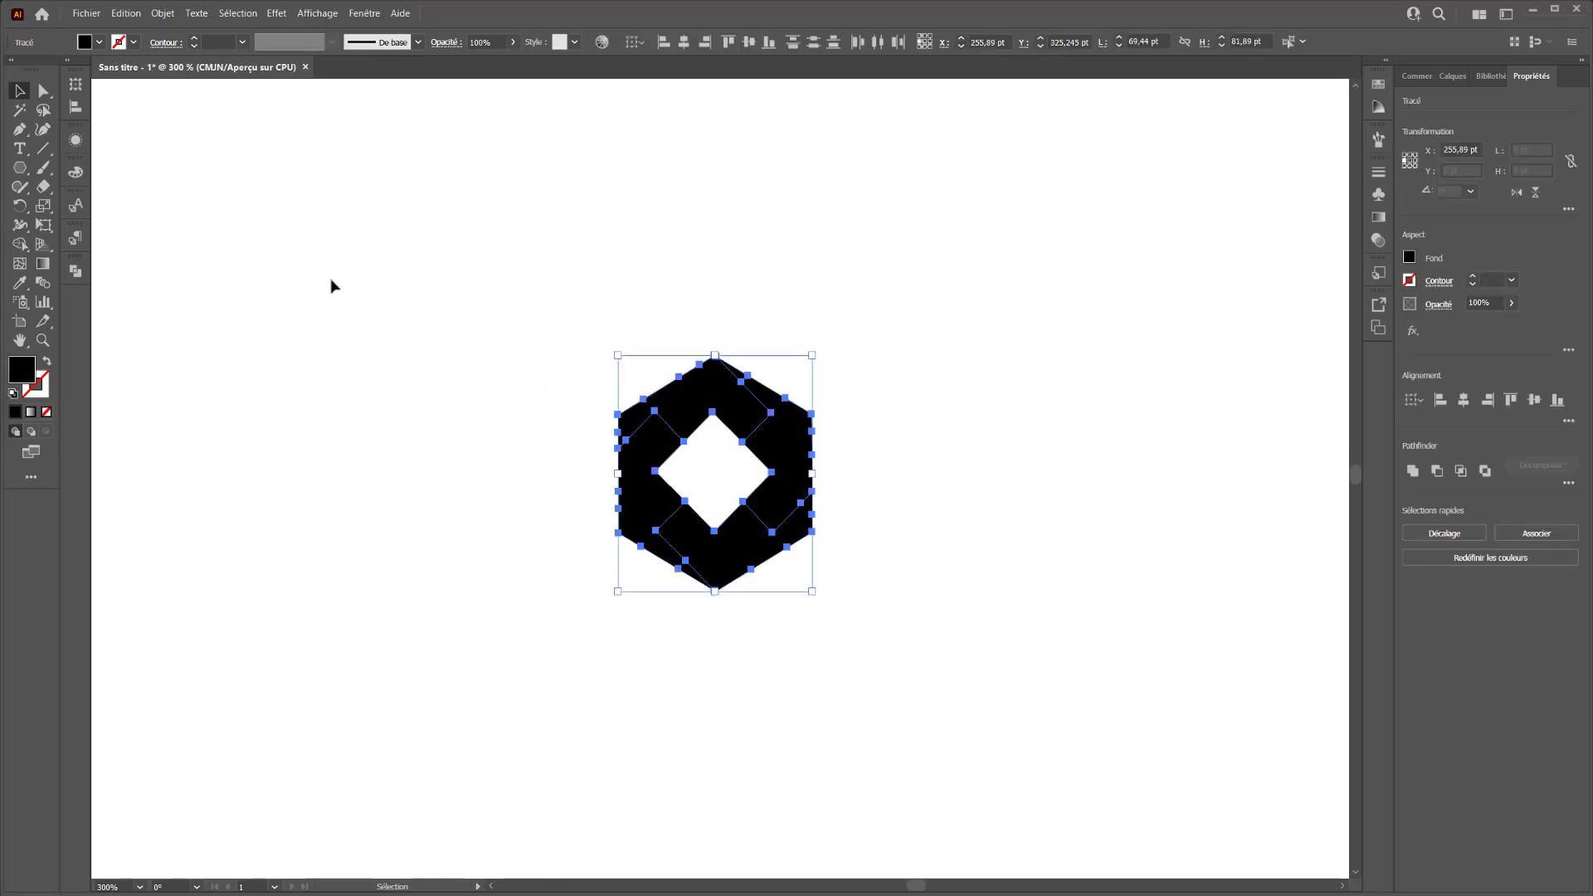
pyautogui.click(37, 266)
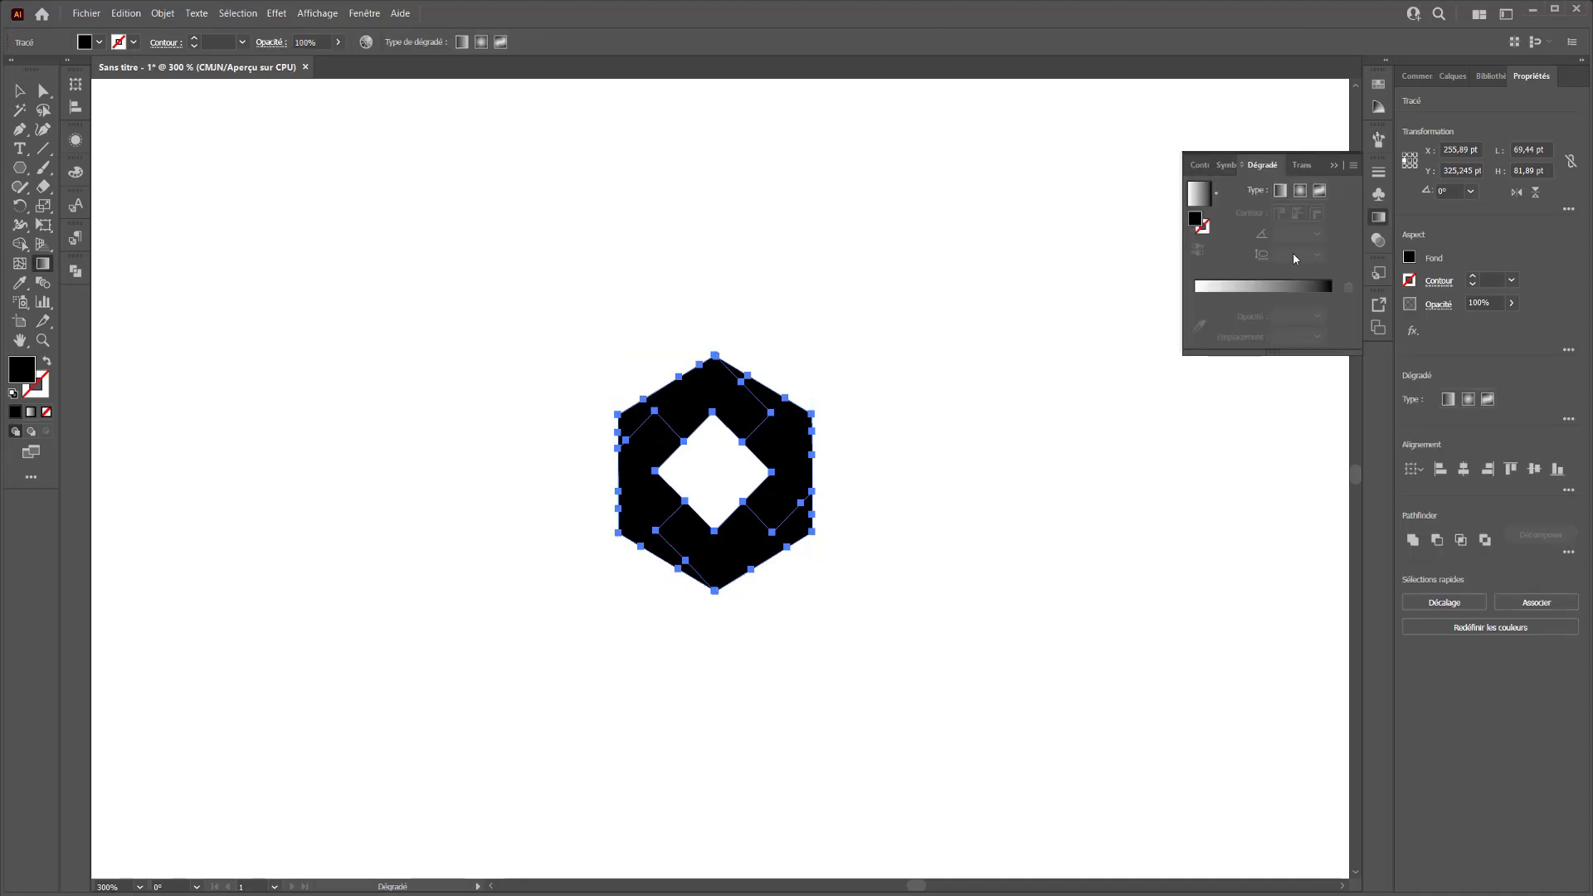
pyautogui.click(1251, 286)
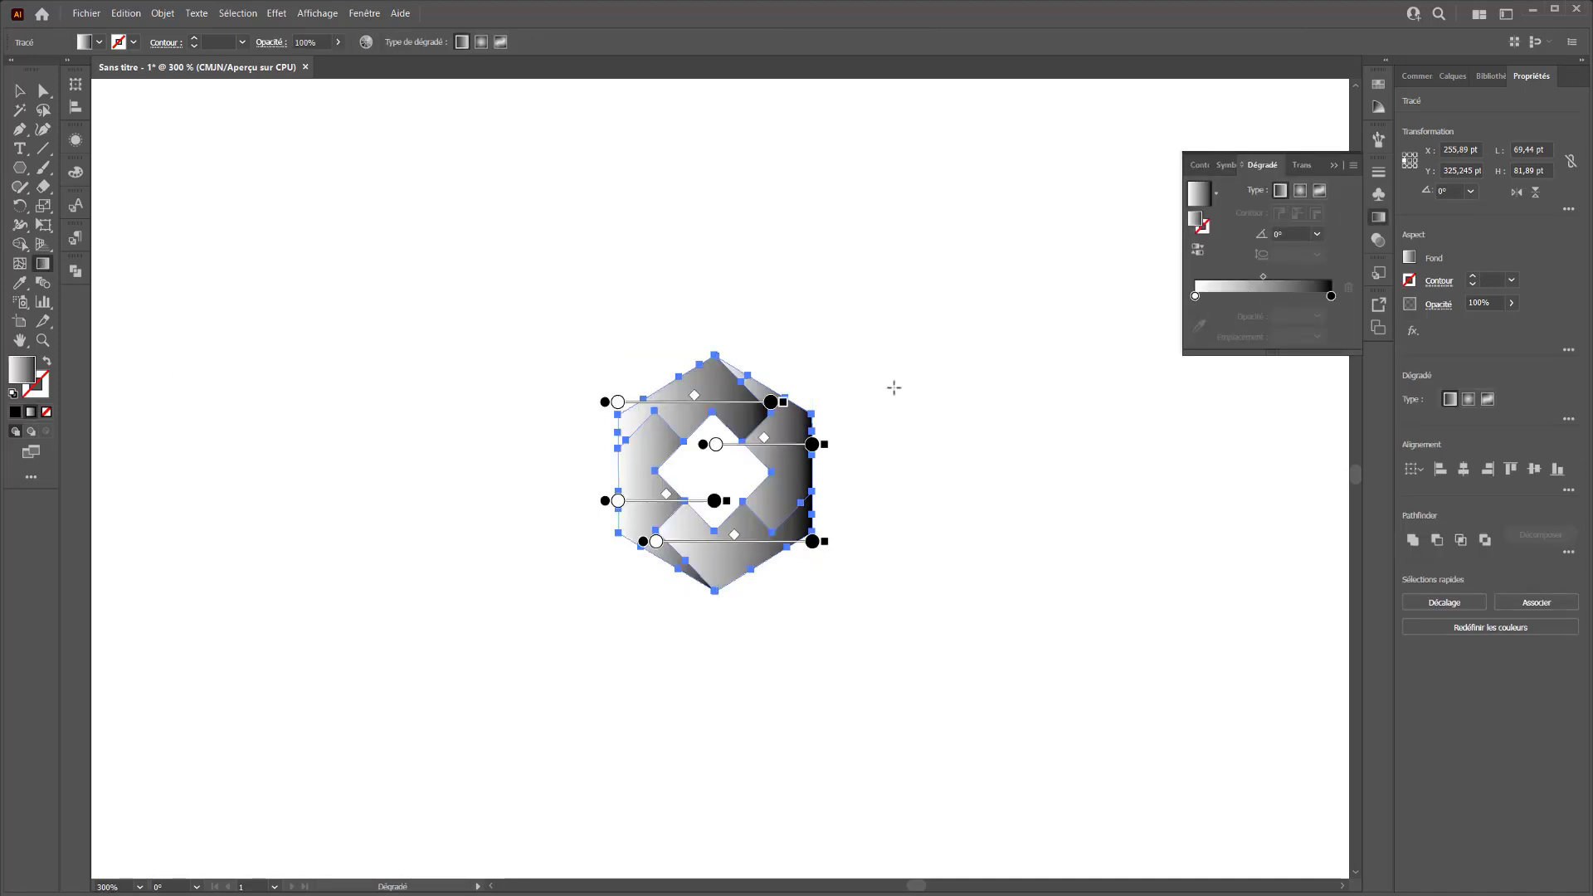
# Set the gradient stops to light blue and navy (C100 M95 J5 N20).
pyautogui.doubleClick(1195, 295)
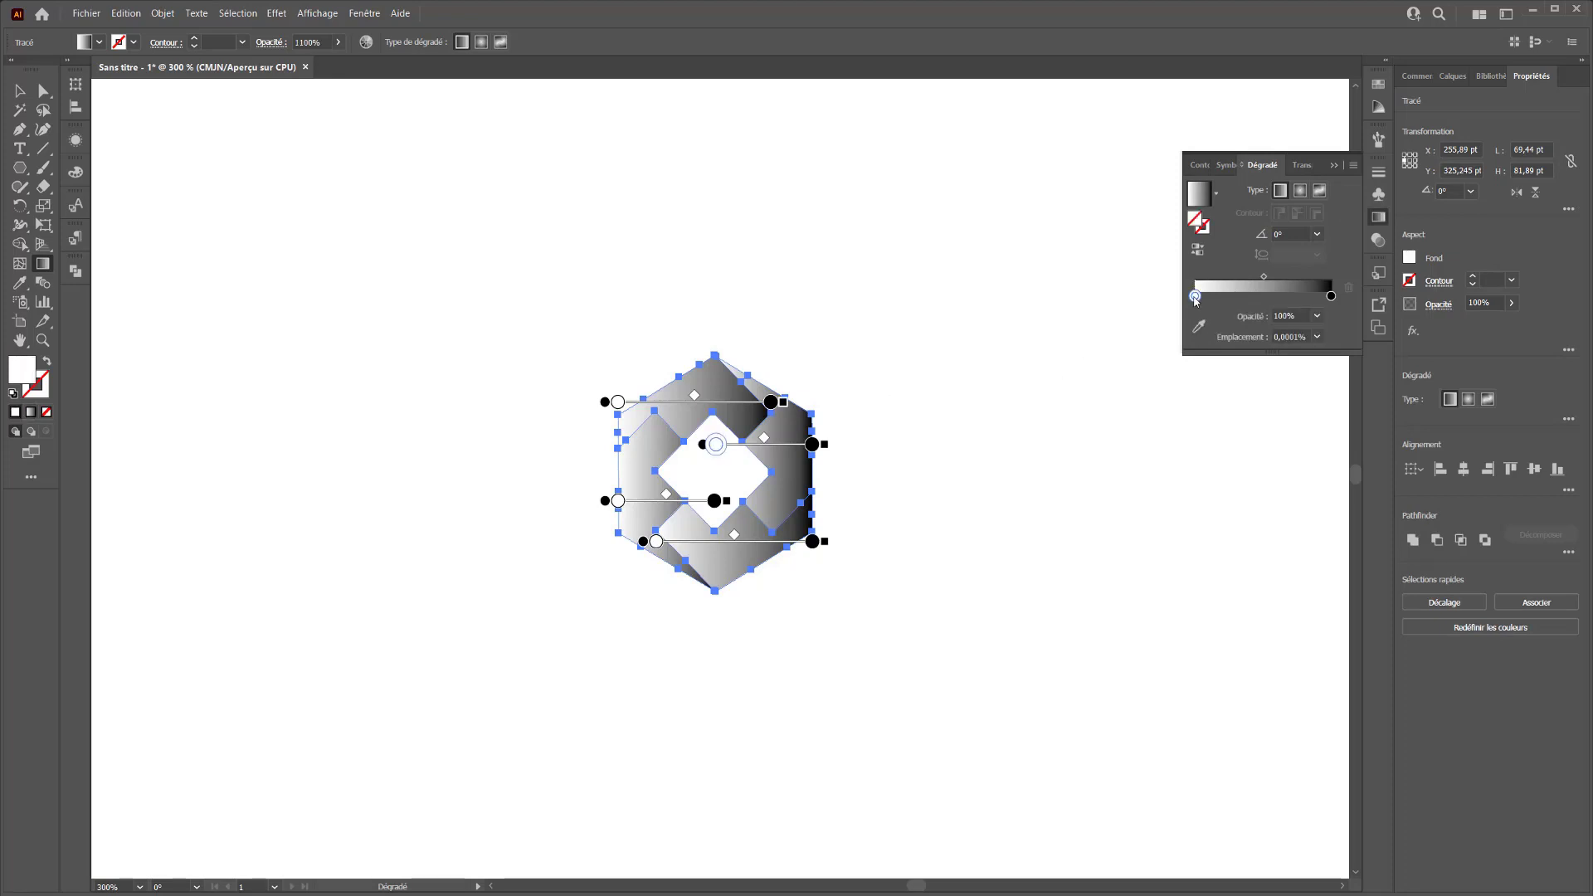
pyautogui.click(1124, 382)
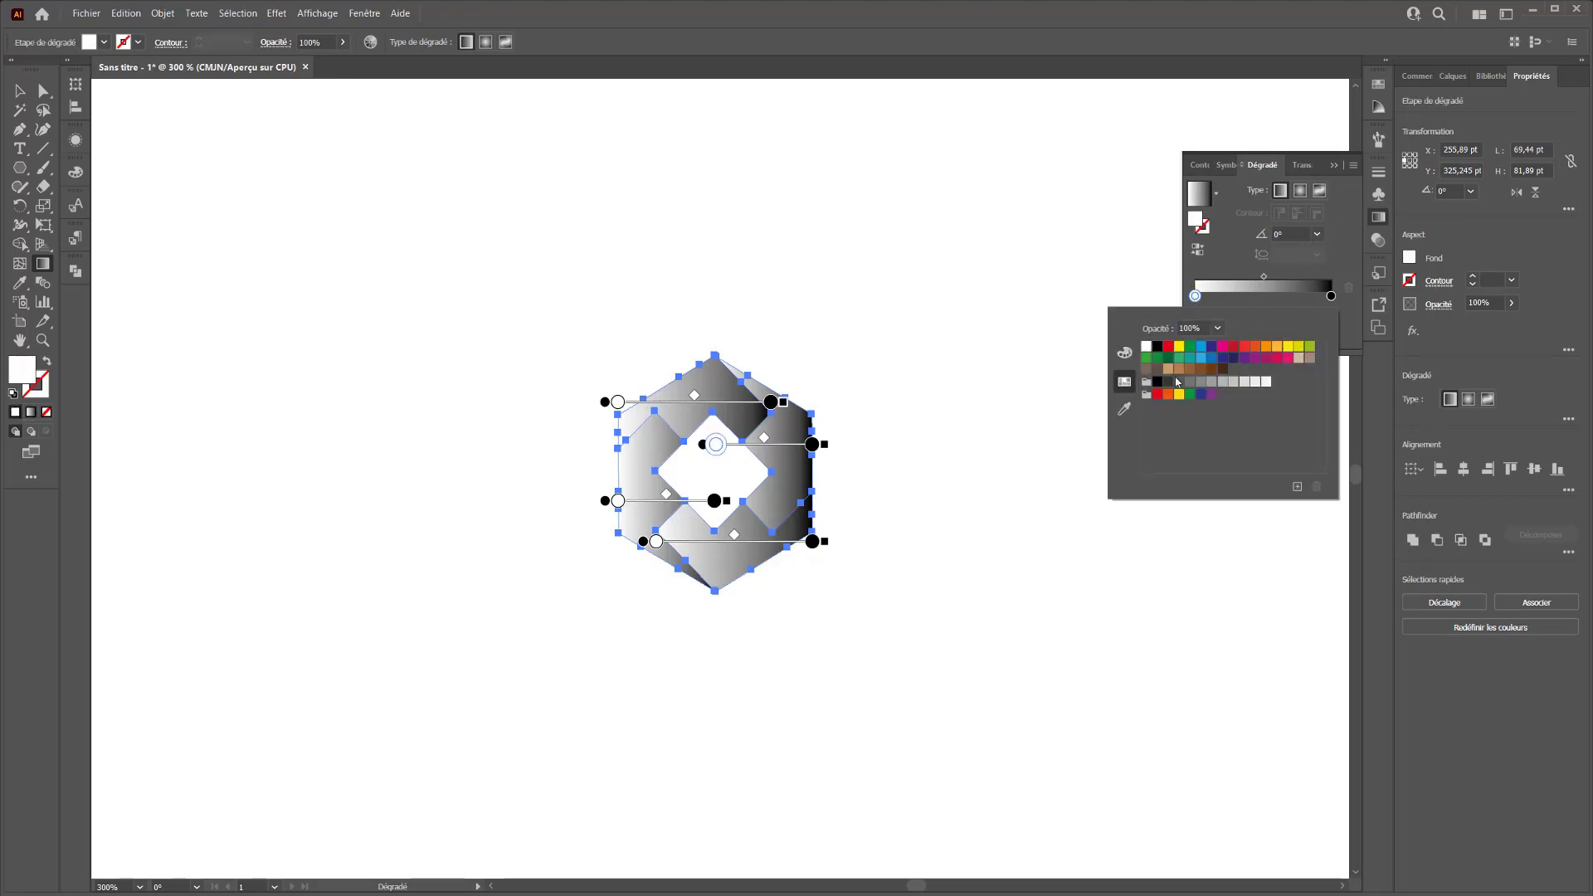
pyautogui.click(1200, 361)
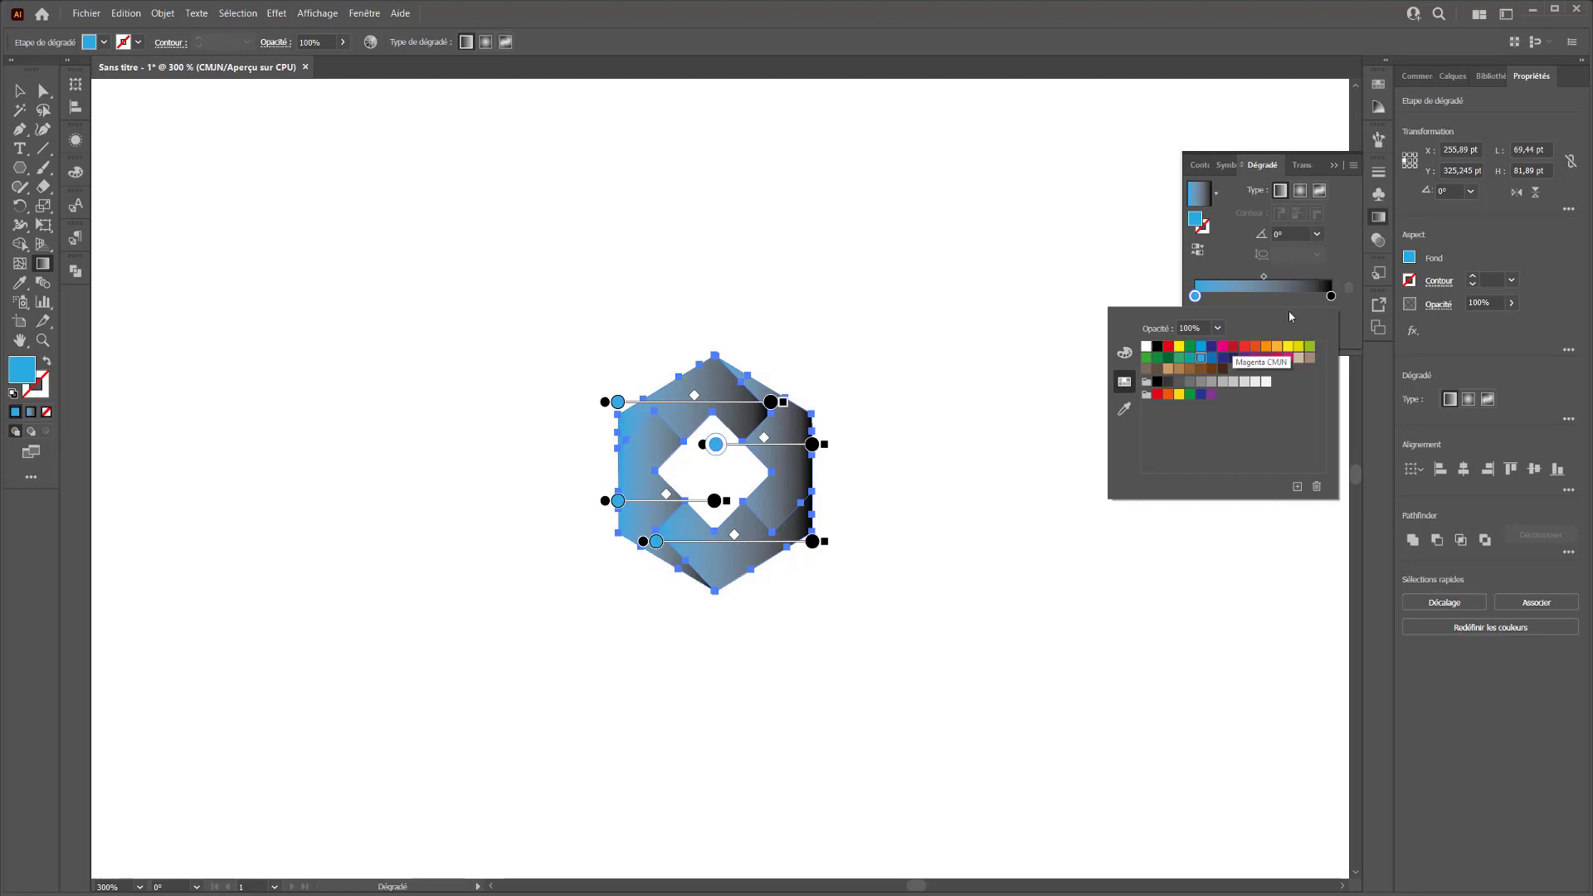
pyautogui.doubleClick(1331, 296)
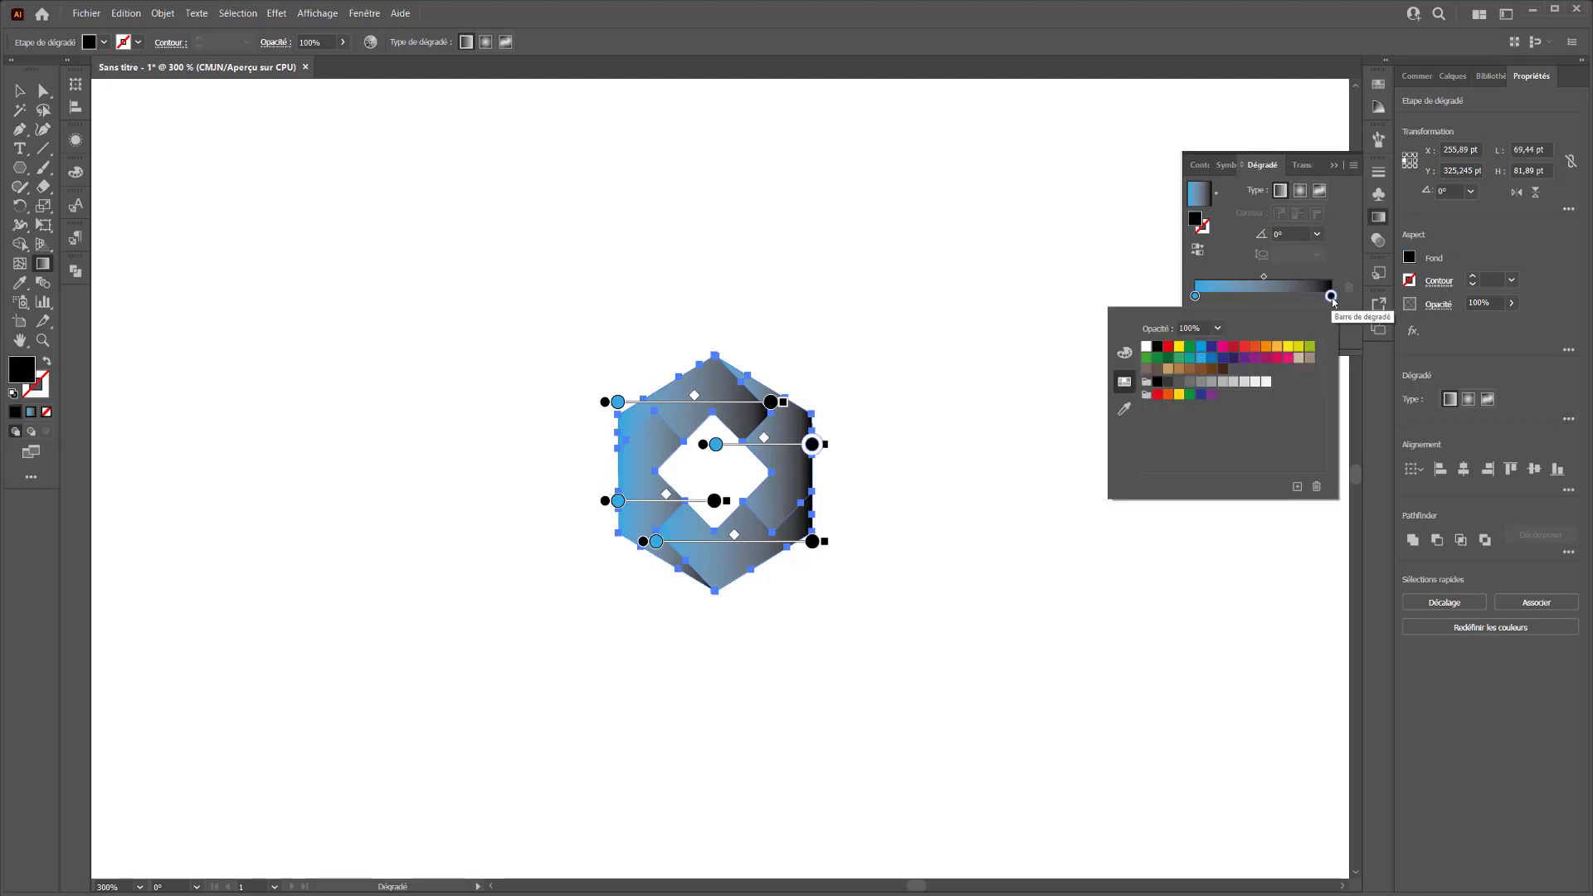
pyautogui.click(1224, 359)
pyautogui.click(1233, 359)
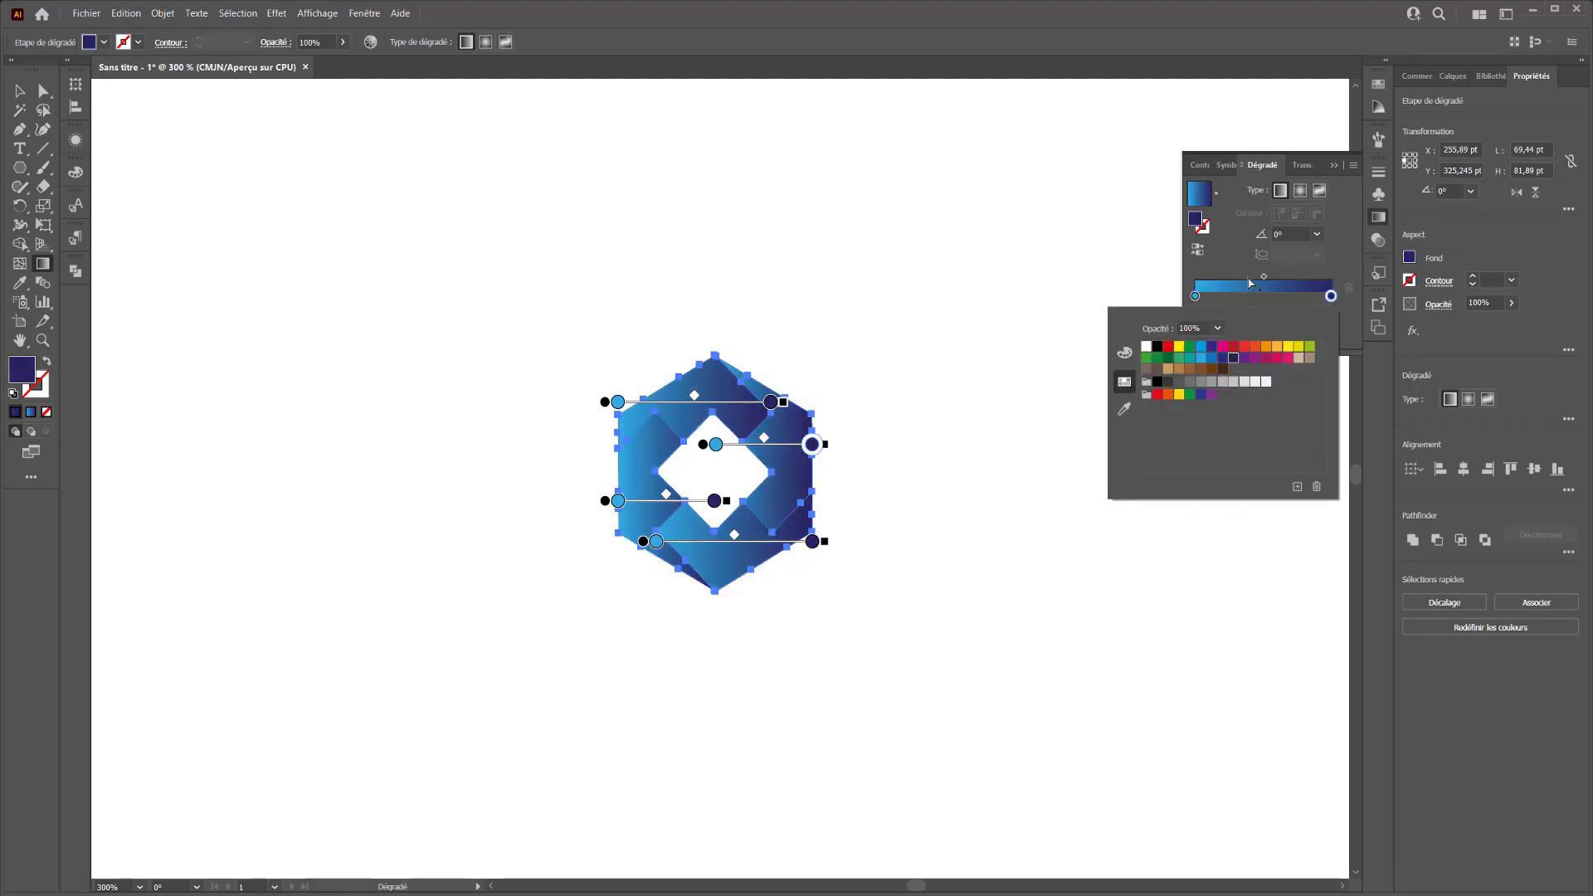
pyautogui.click(1190, 357)
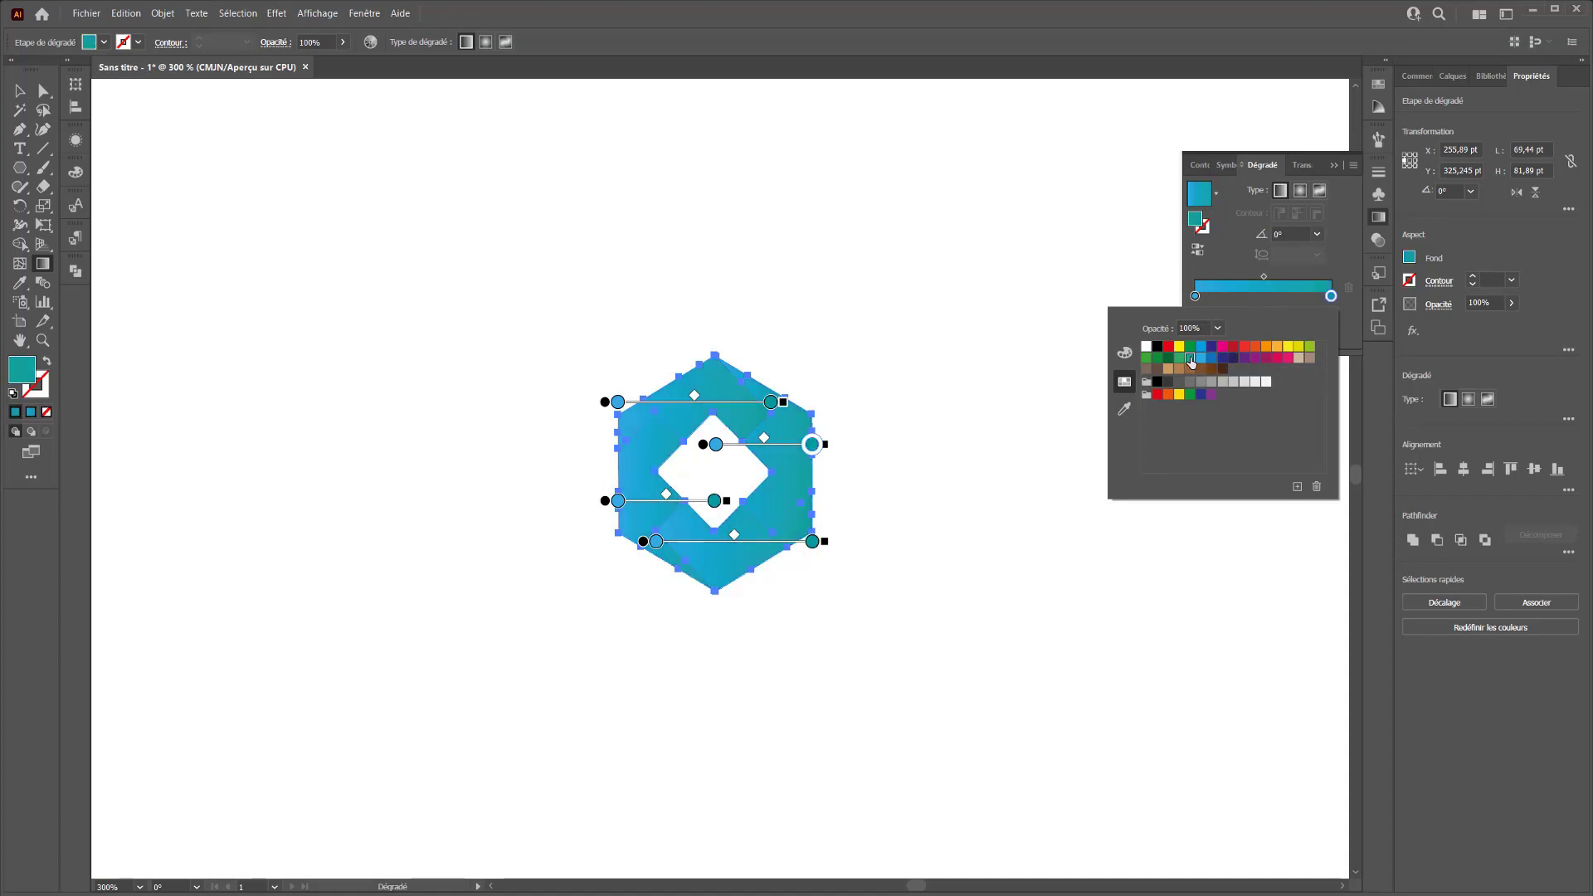
pyautogui.click(1169, 359)
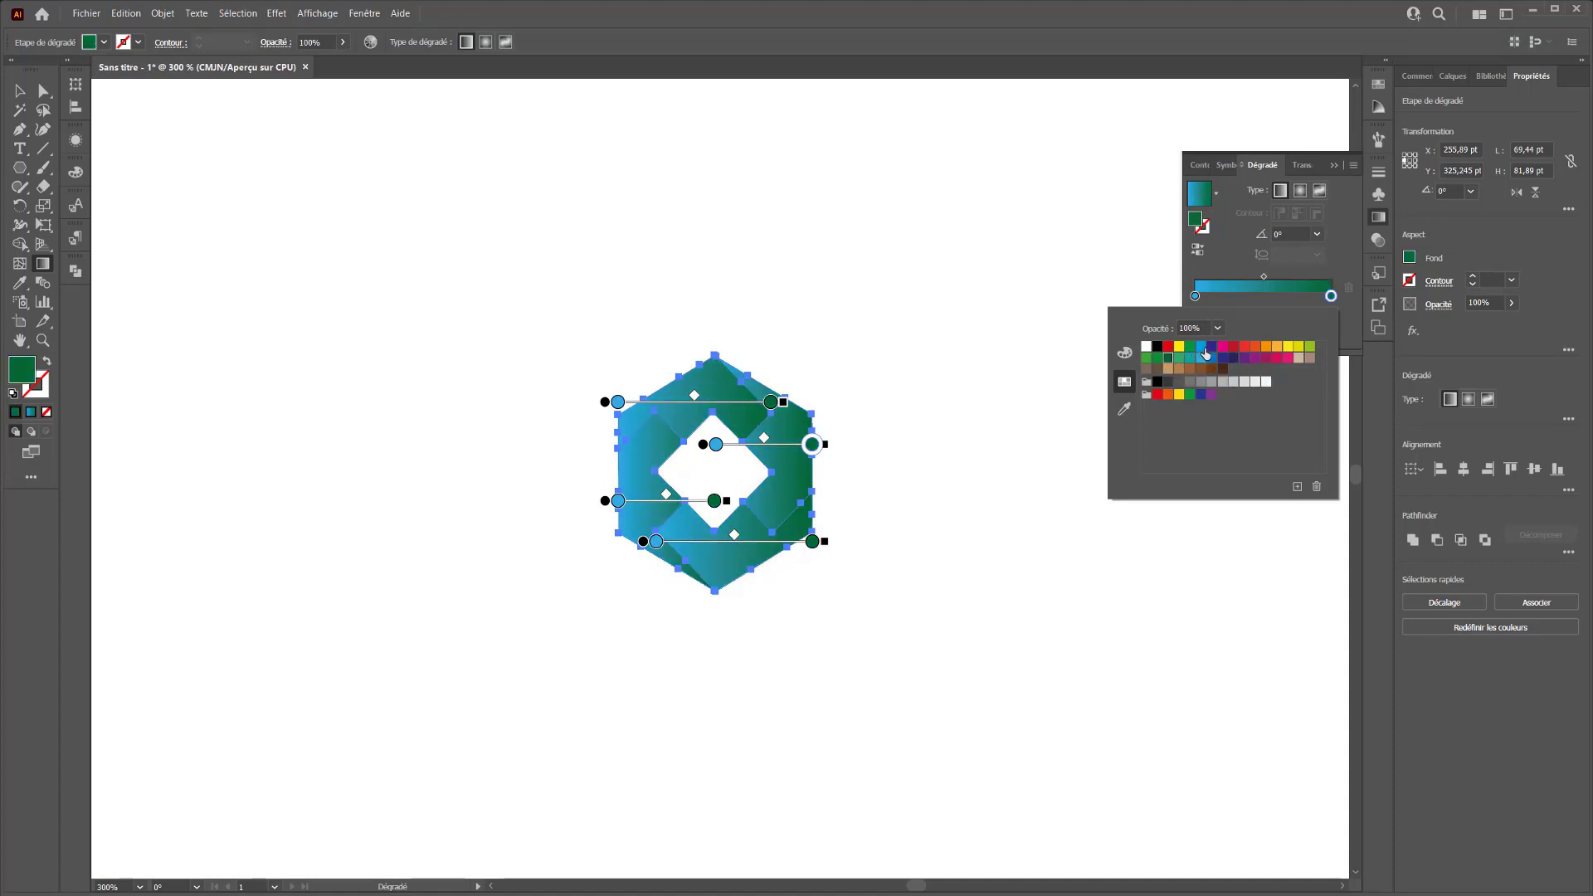
pyautogui.click(1220, 359)
pyautogui.click(1124, 353)
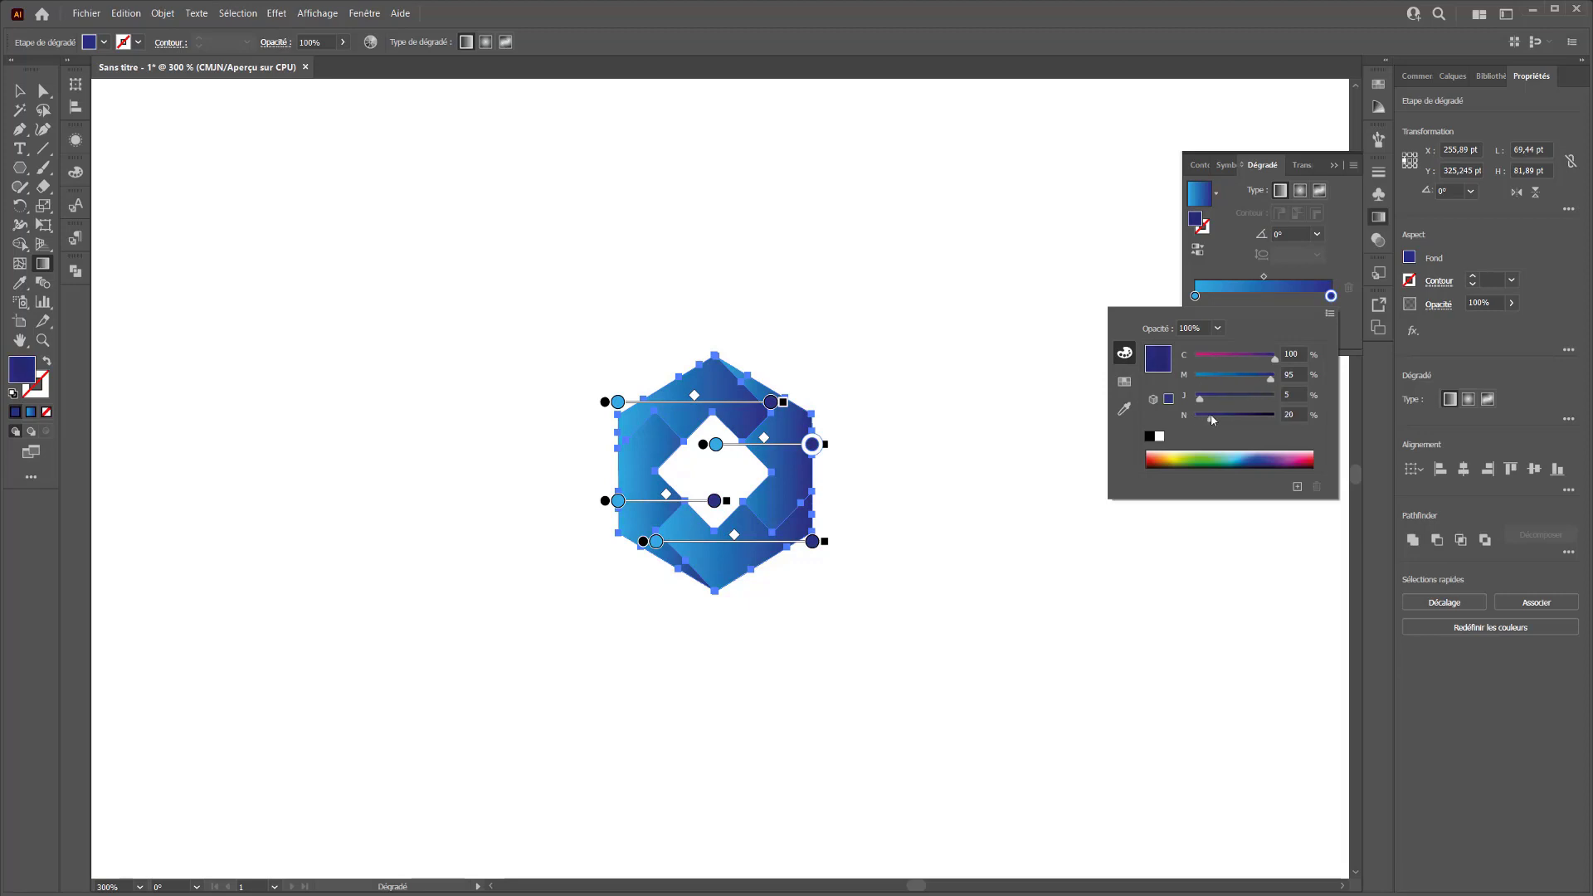
pyautogui.moveTo(1212, 420); pyautogui.dragTo(1208, 418)
pyautogui.click(1005, 347)
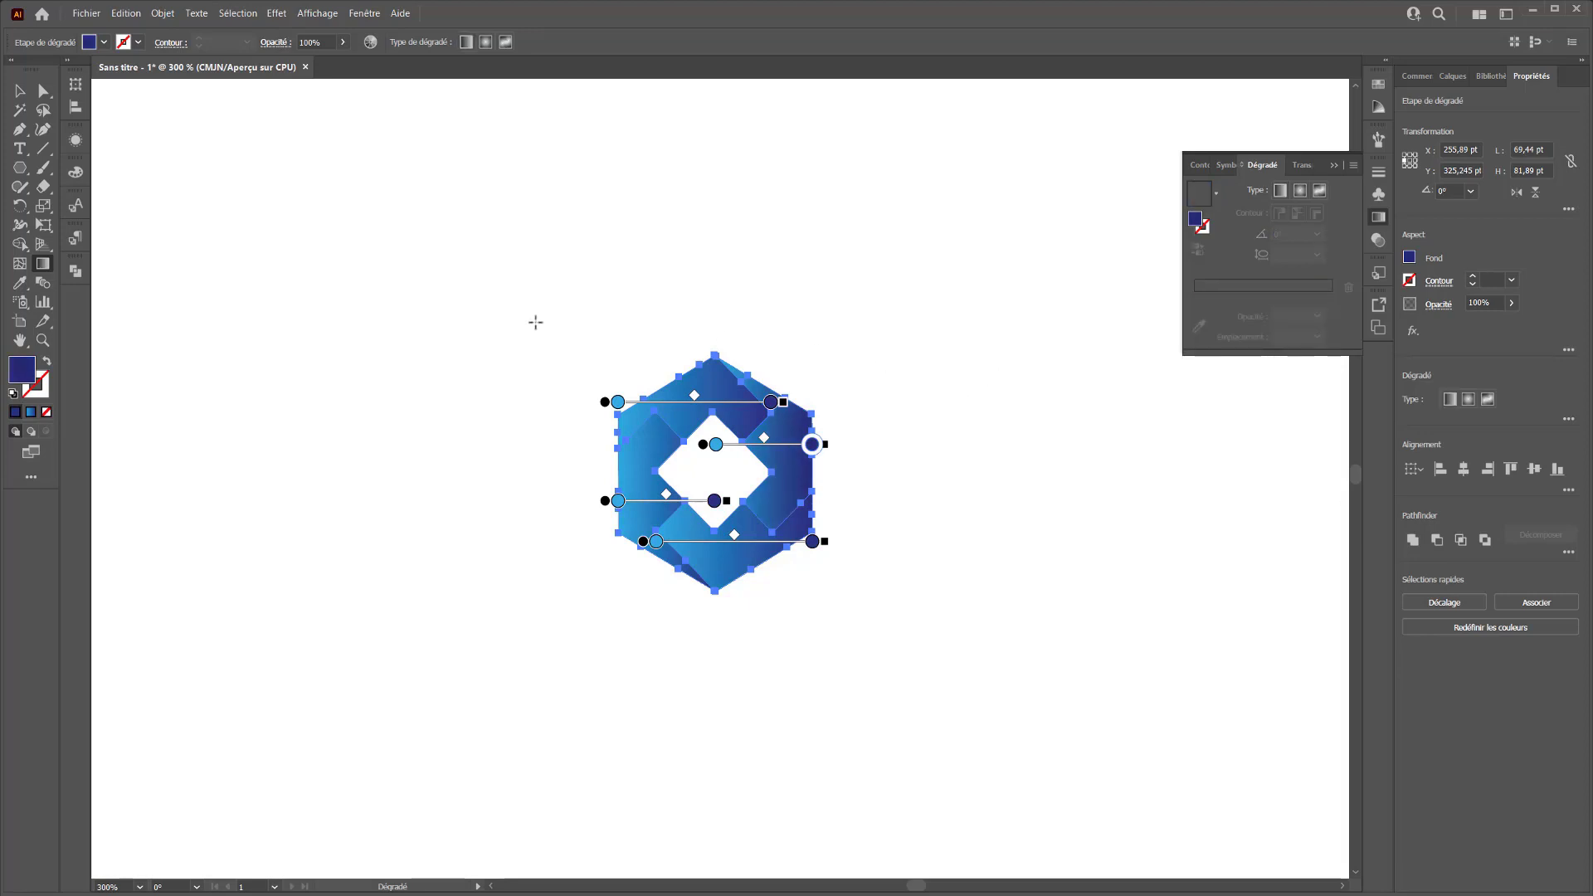
# Make the right facet's gradient run vertically, with the light-blue stop moved down.
pyautogui.click(43, 89)
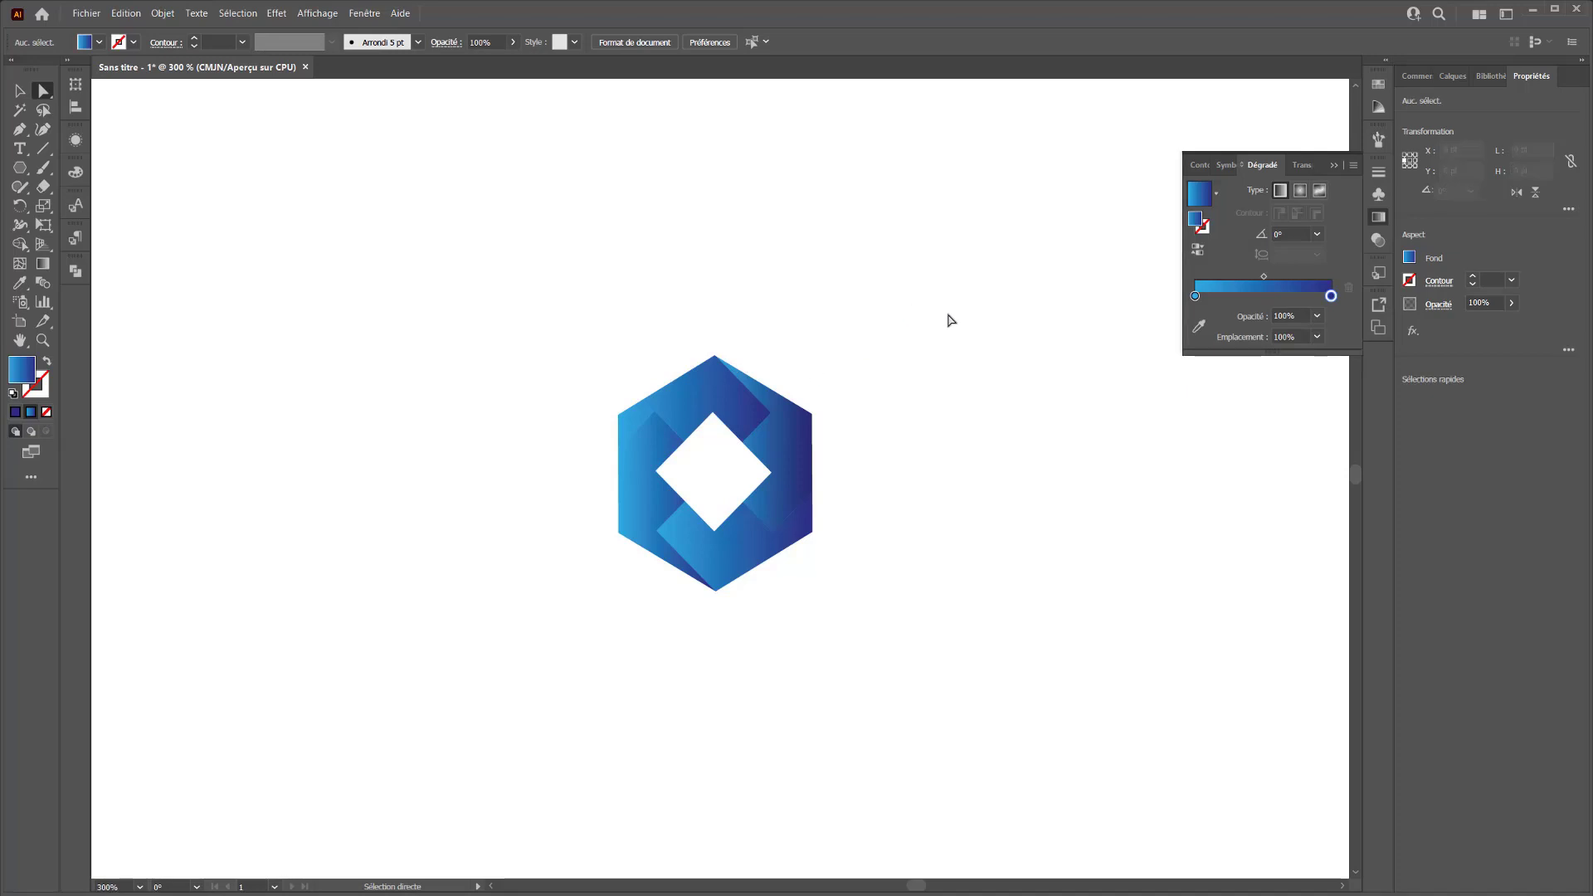
pyautogui.click(737, 426)
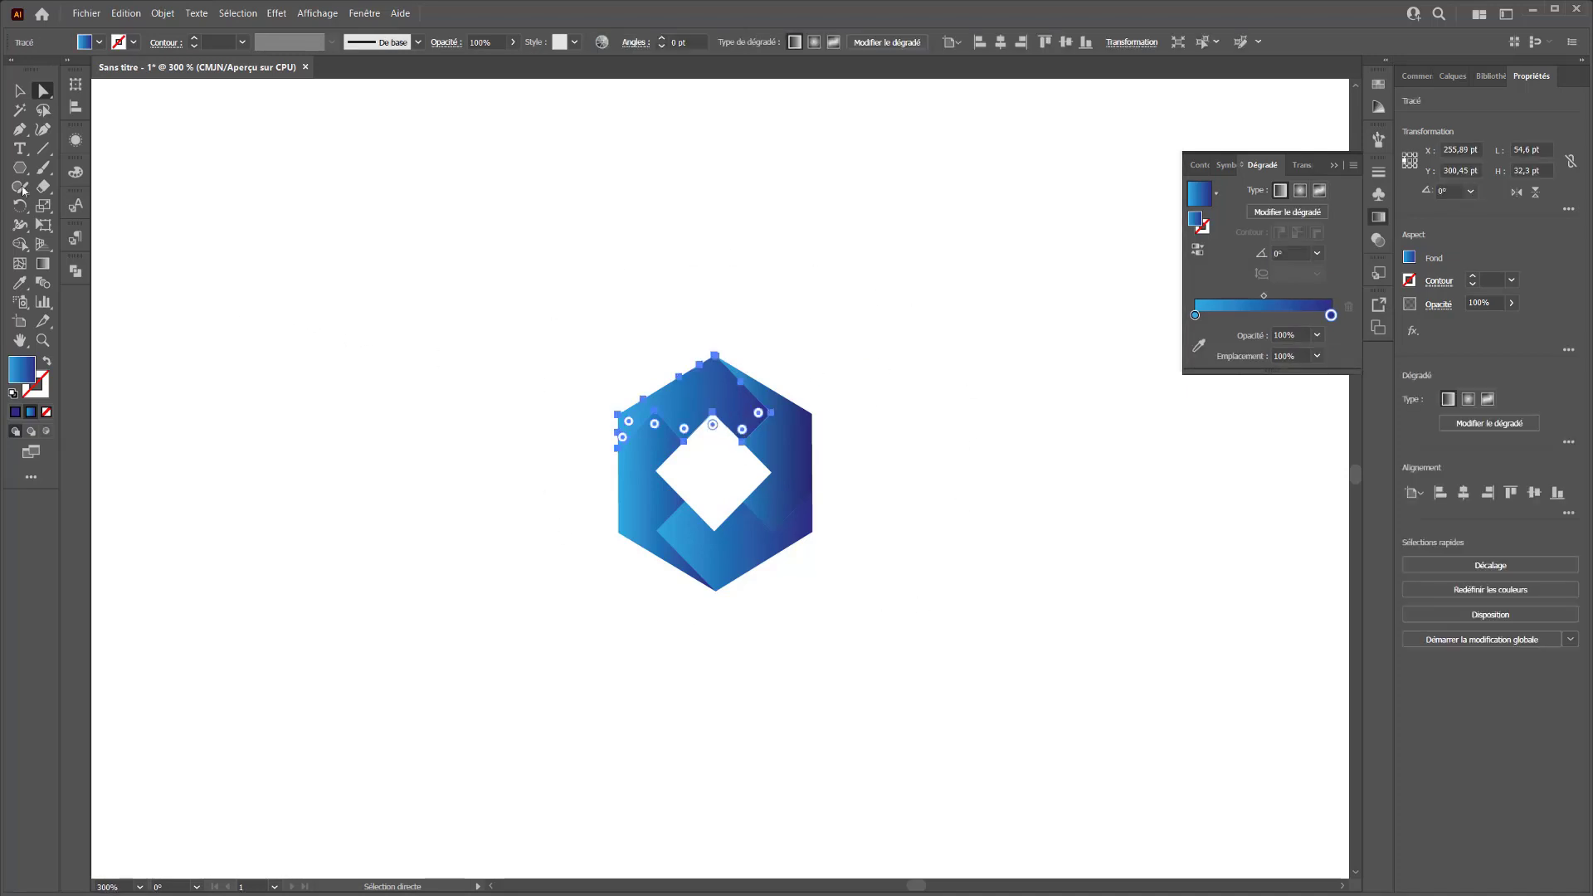
pyautogui.click(799, 455)
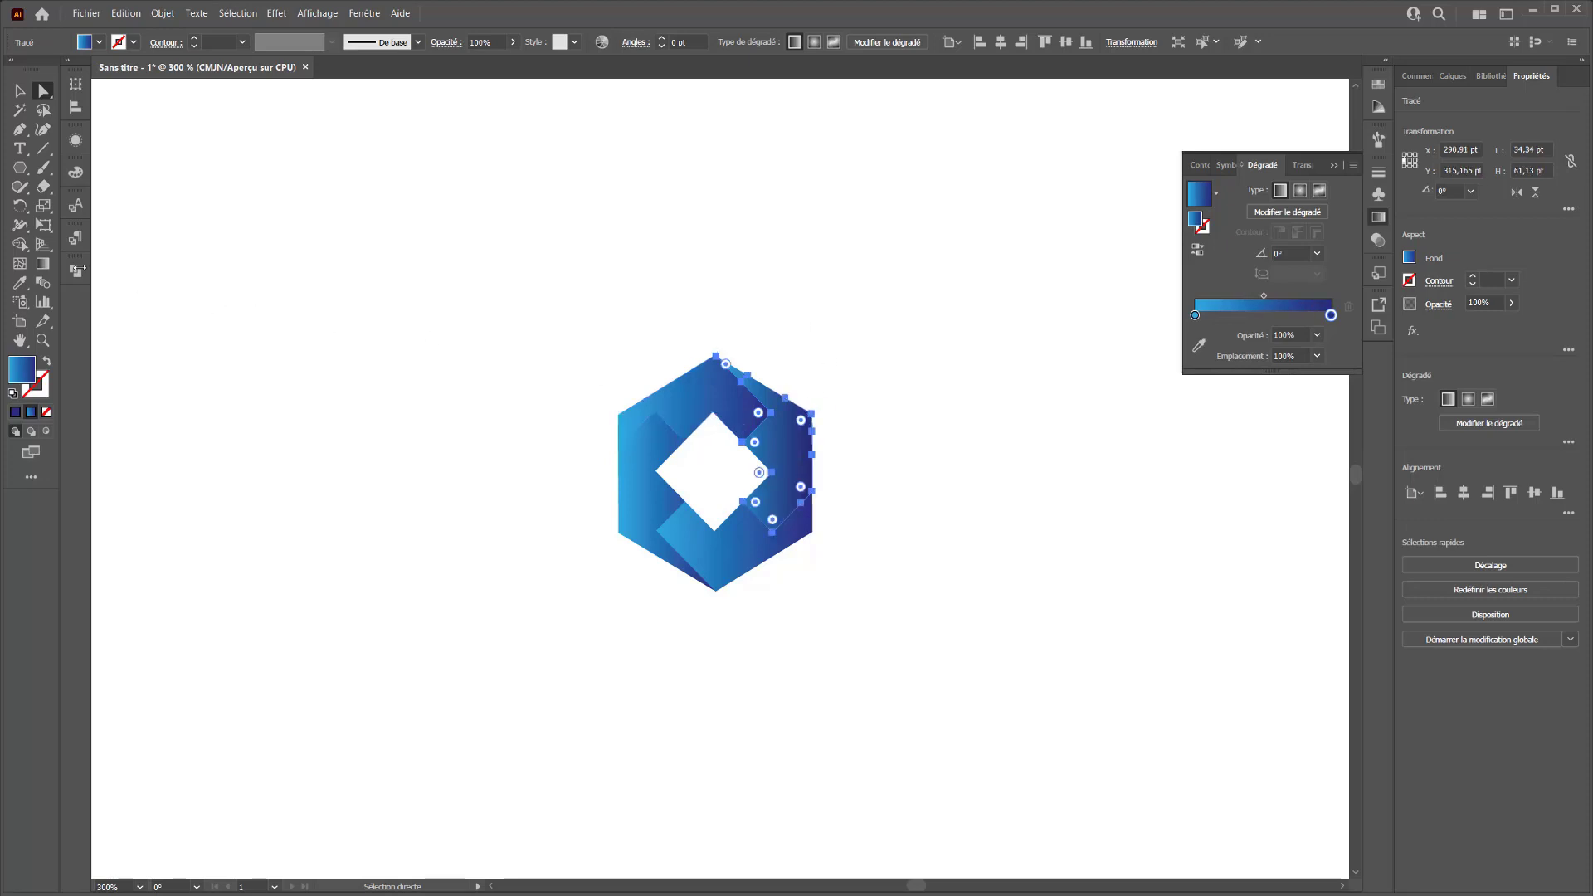
pyautogui.press('g')
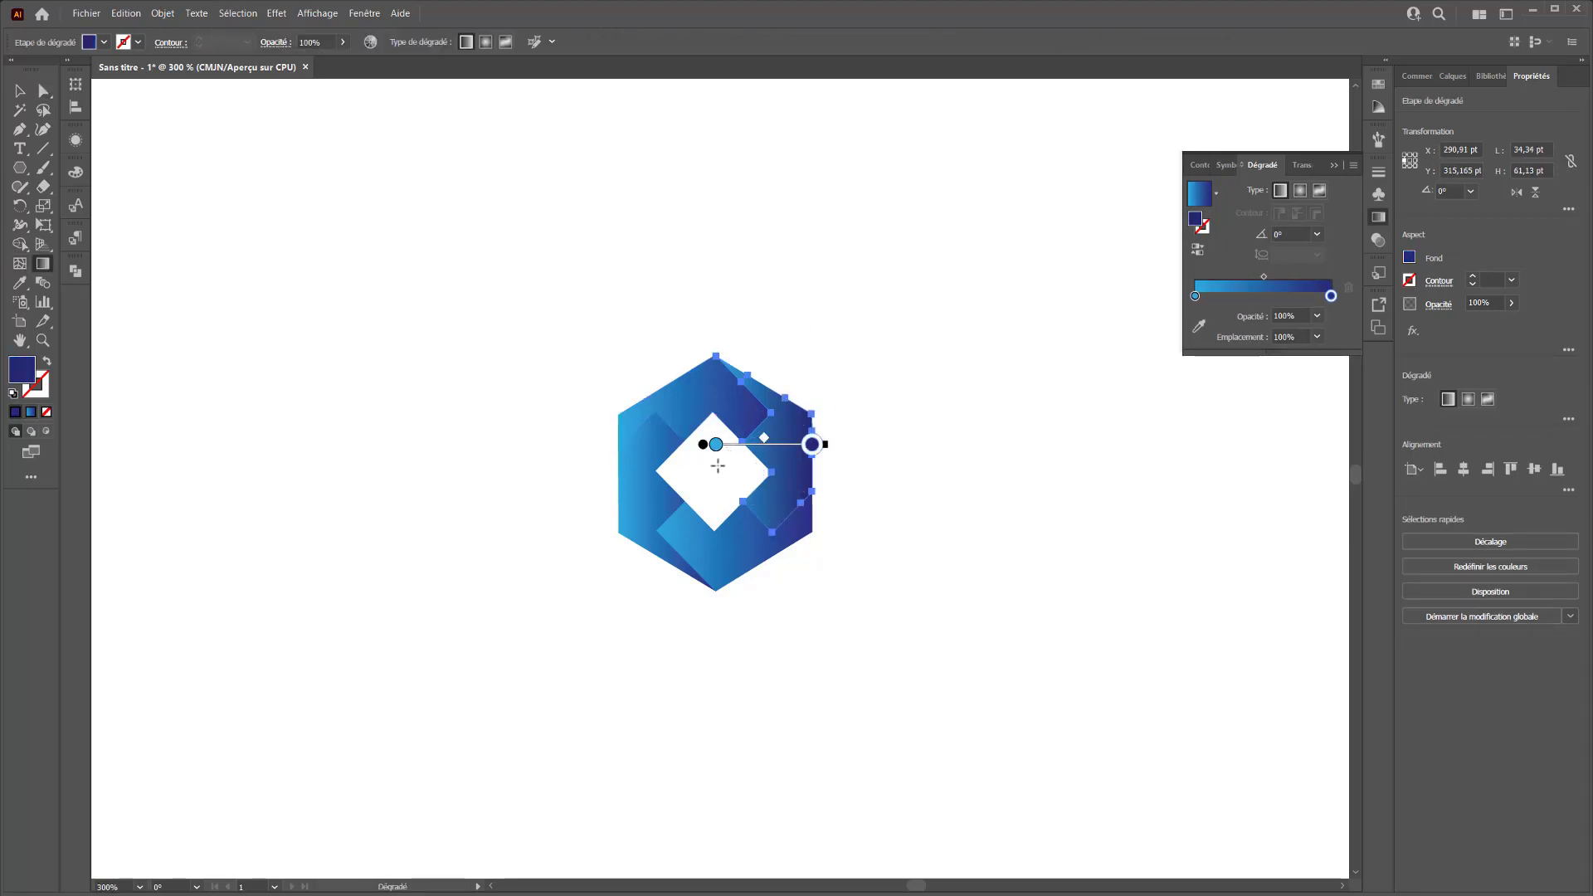
pyautogui.moveTo(717, 465); pyautogui.dragTo(915, 470)
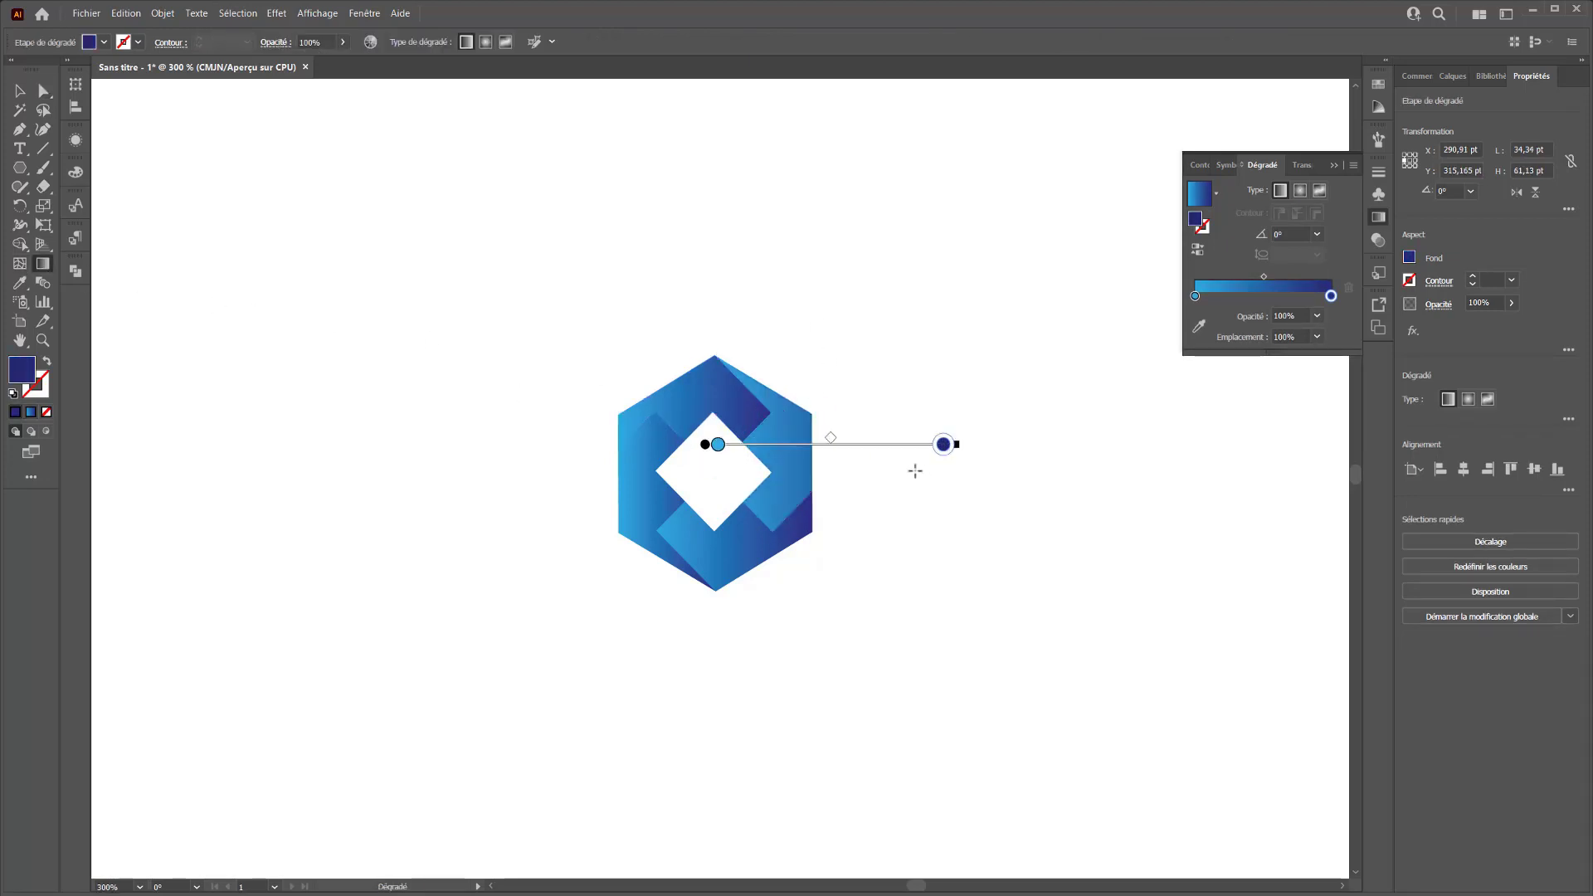
pyautogui.moveTo(958, 447); pyautogui.dragTo(836, 445)
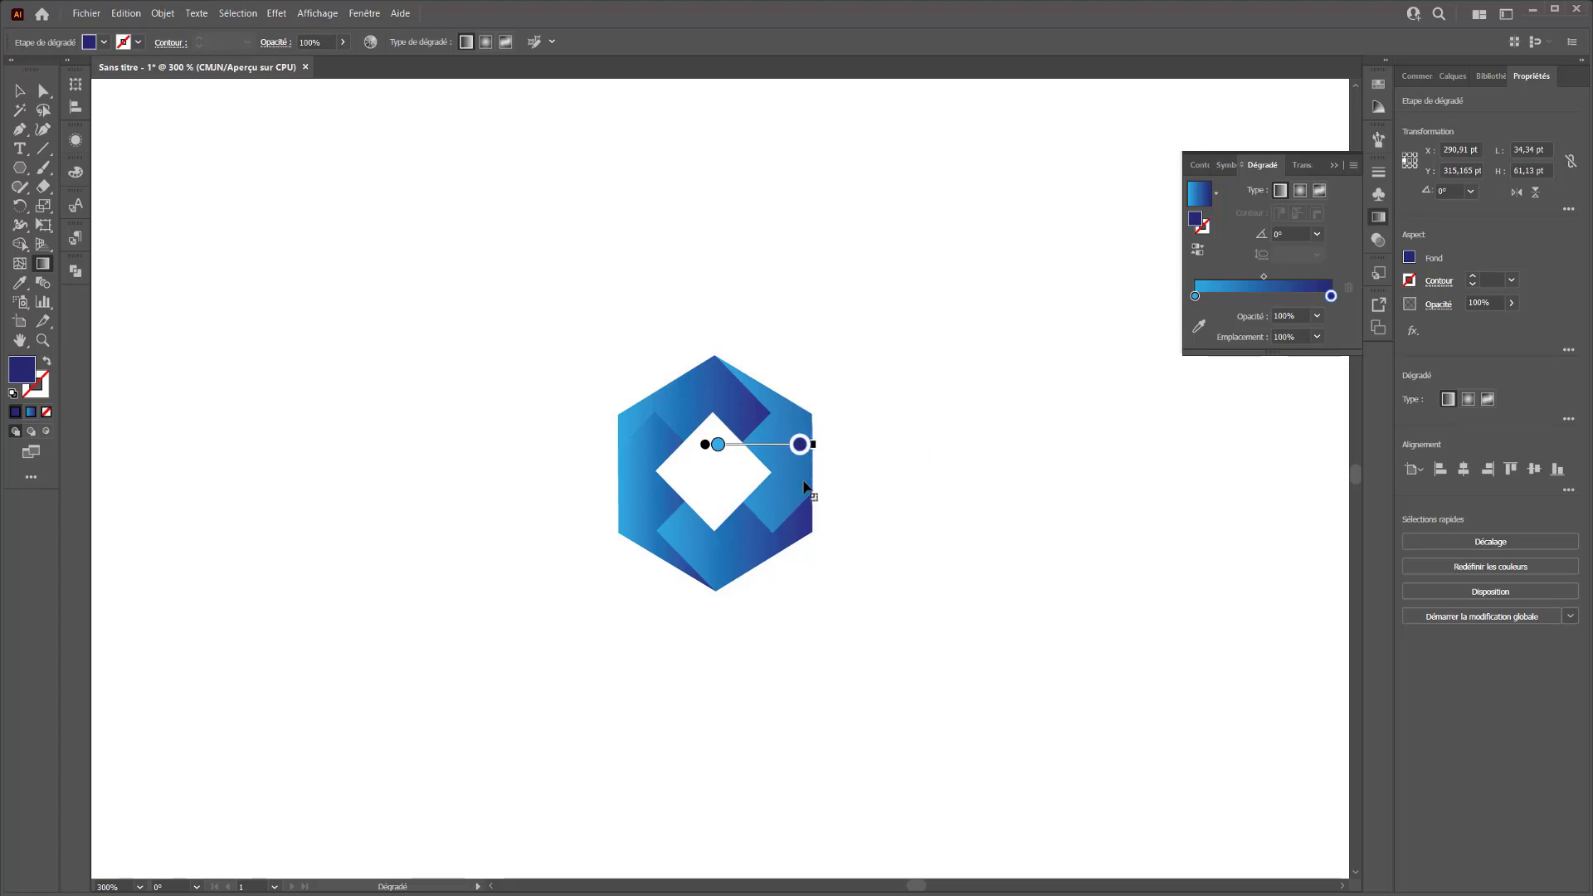
pyautogui.moveTo(788, 300); pyautogui.dragTo(791, 502)
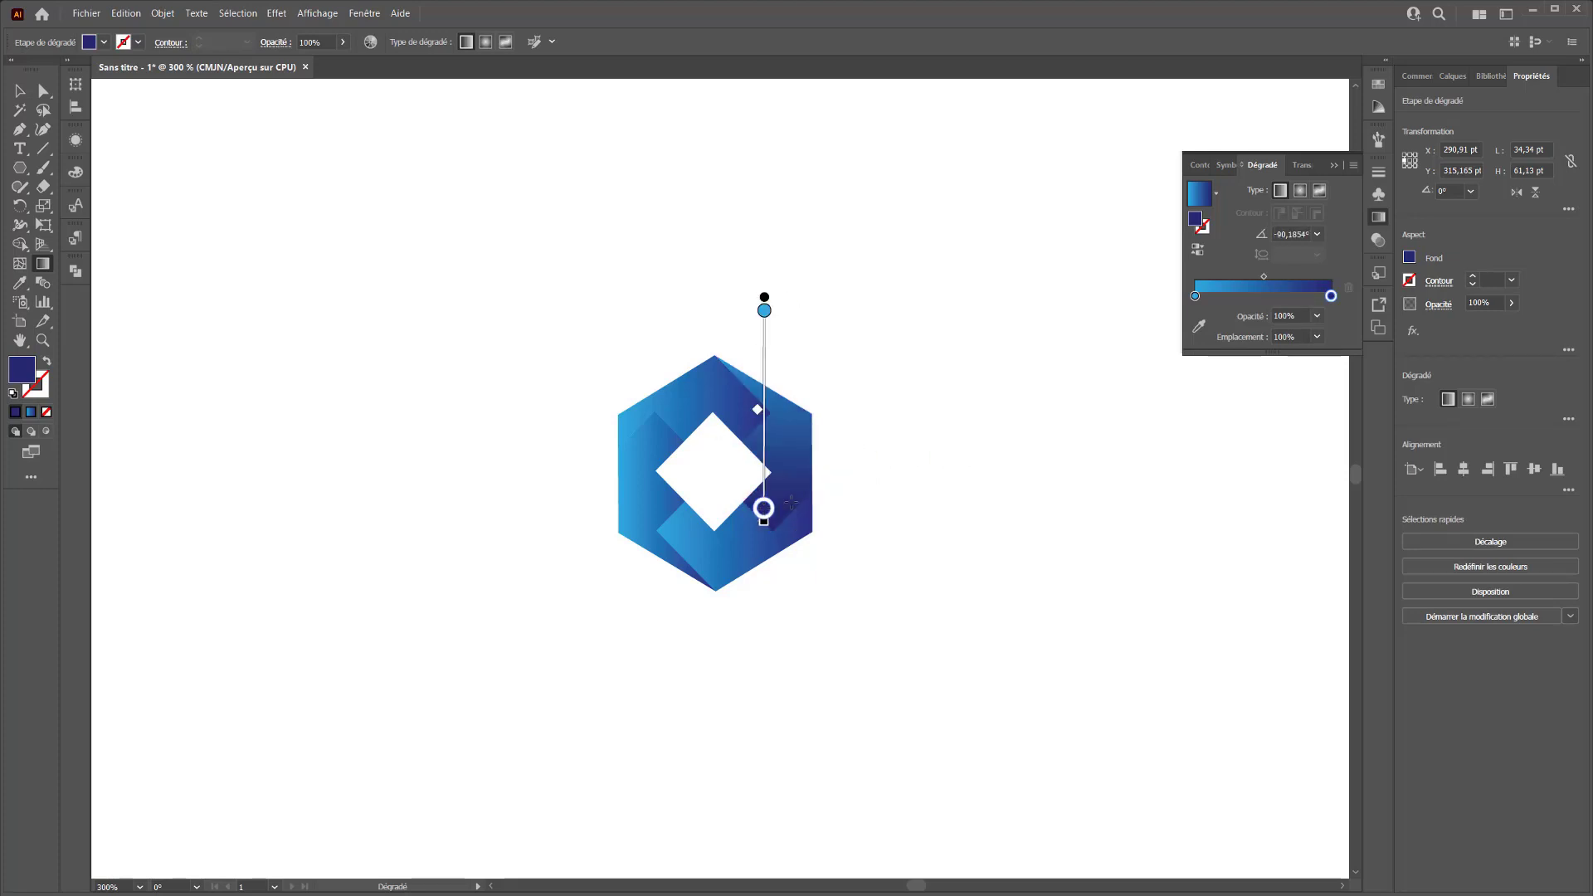
pyautogui.moveTo(767, 309); pyautogui.dragTo(770, 428)
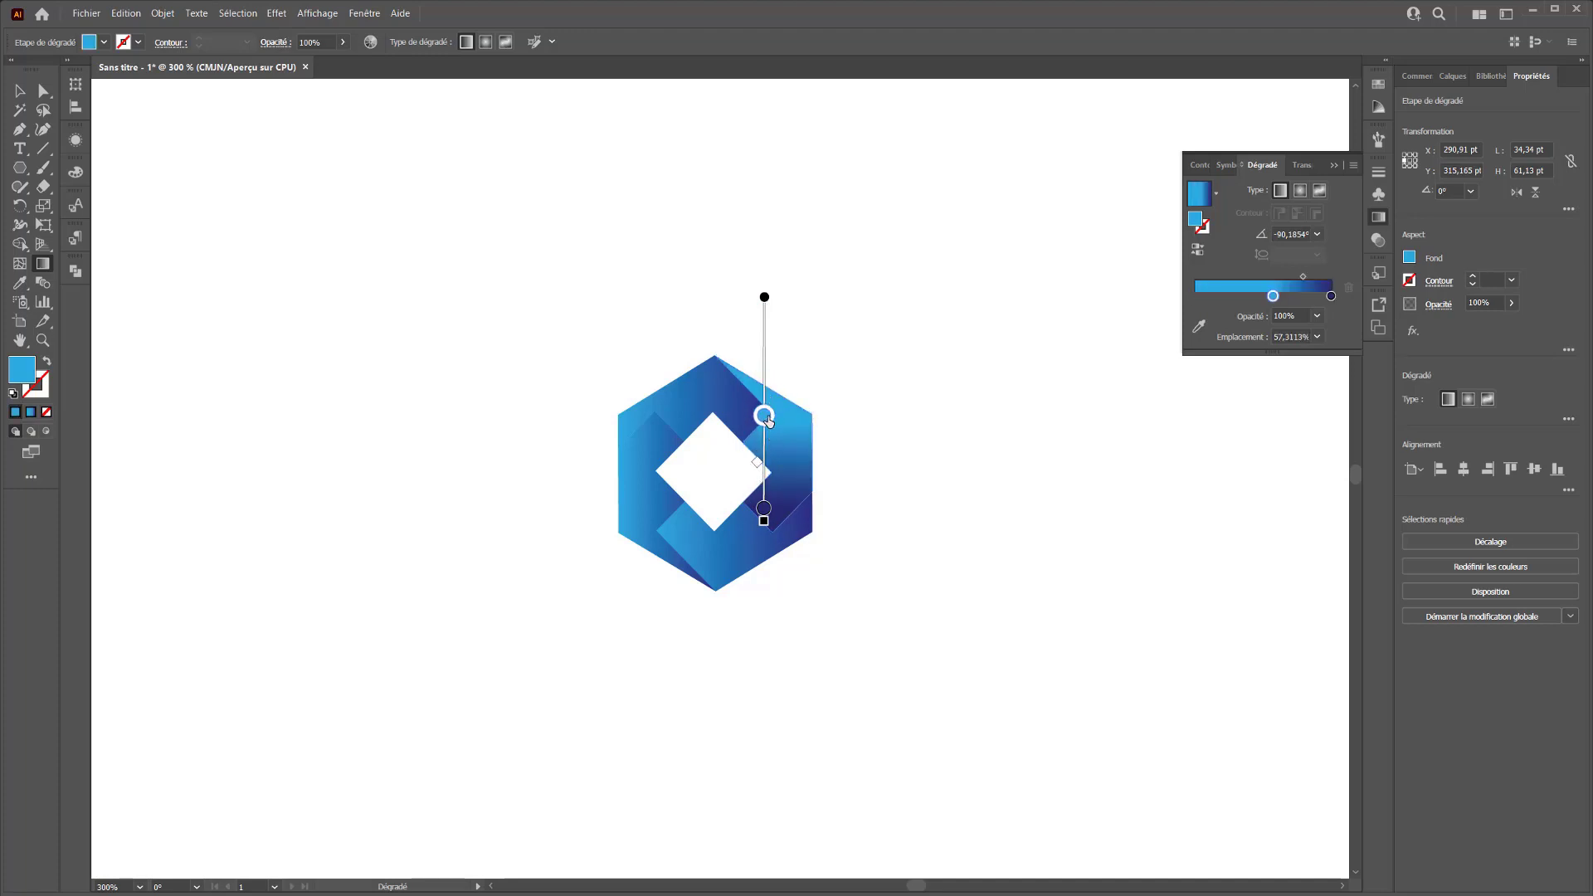
# Run the top facet's gradient horizontally and turn the lower-left facet's gradient vertical.
pyautogui.click(697, 404)
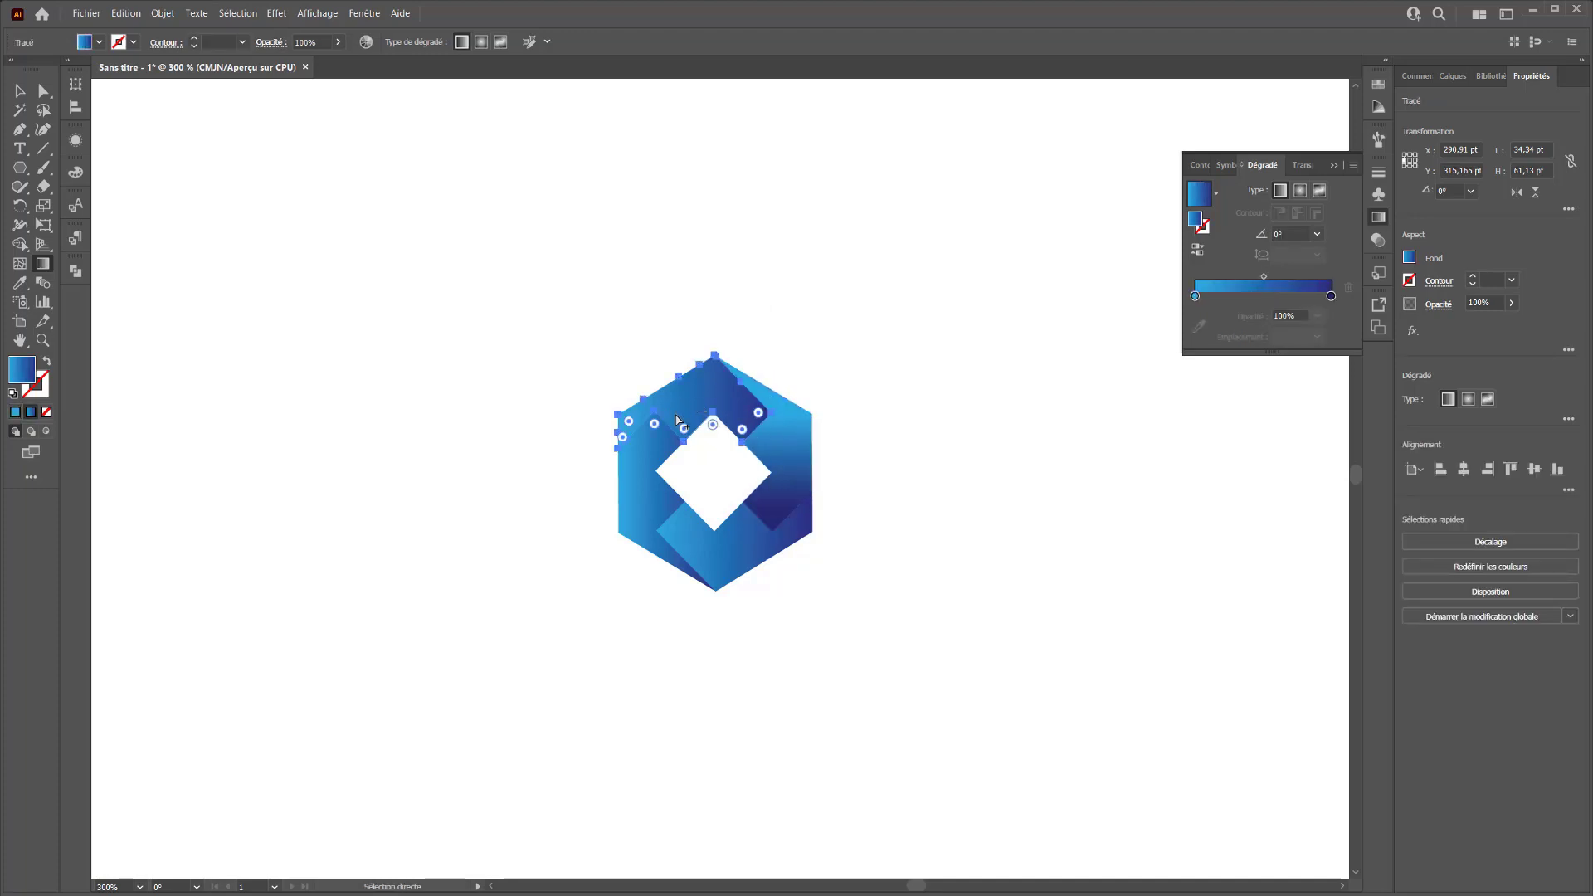
pyautogui.moveTo(605, 401)
pyautogui.mouseDown()
pyautogui.moveTo(783, 402)
pyautogui.moveTo(736, 403)
pyautogui.mouseUp()
pyautogui.click(757, 401)
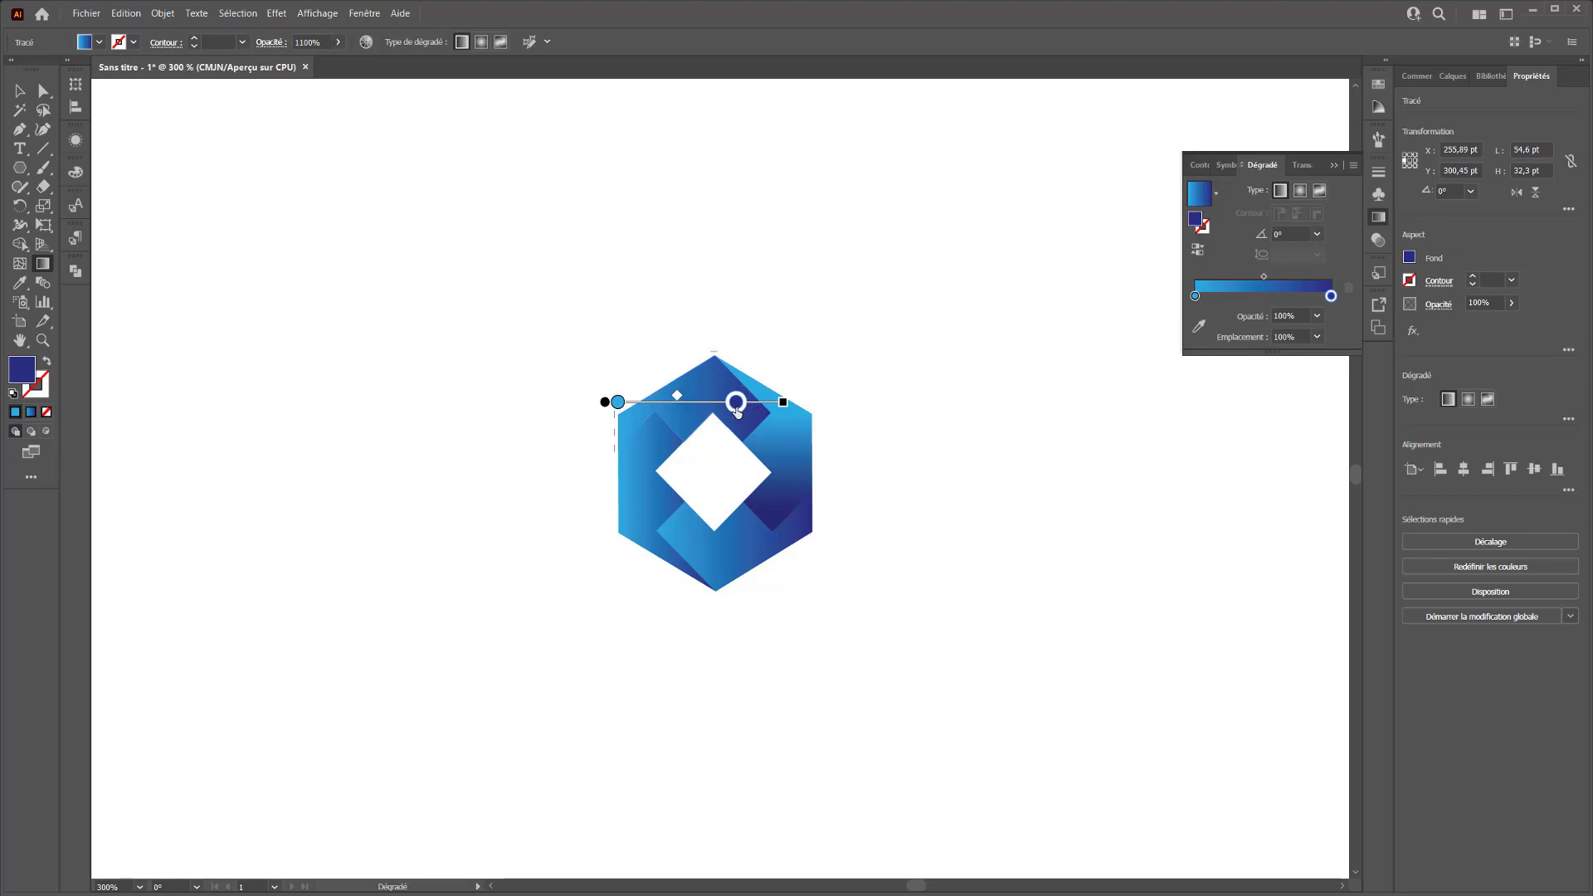
pyautogui.click(646, 509)
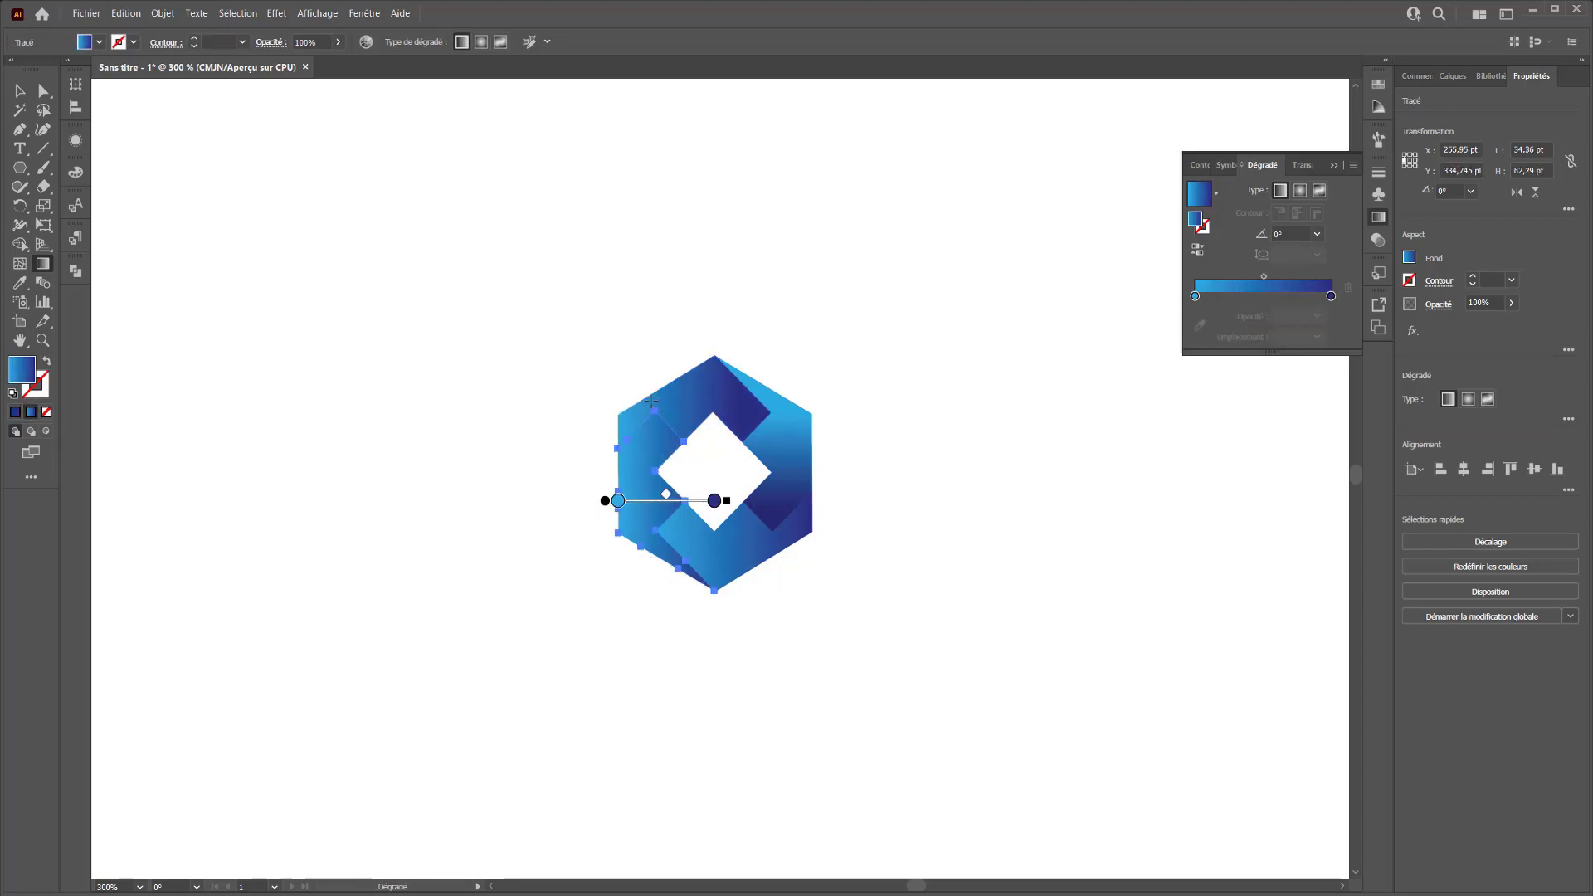
pyautogui.moveTo(667, 427); pyautogui.dragTo(666, 578)
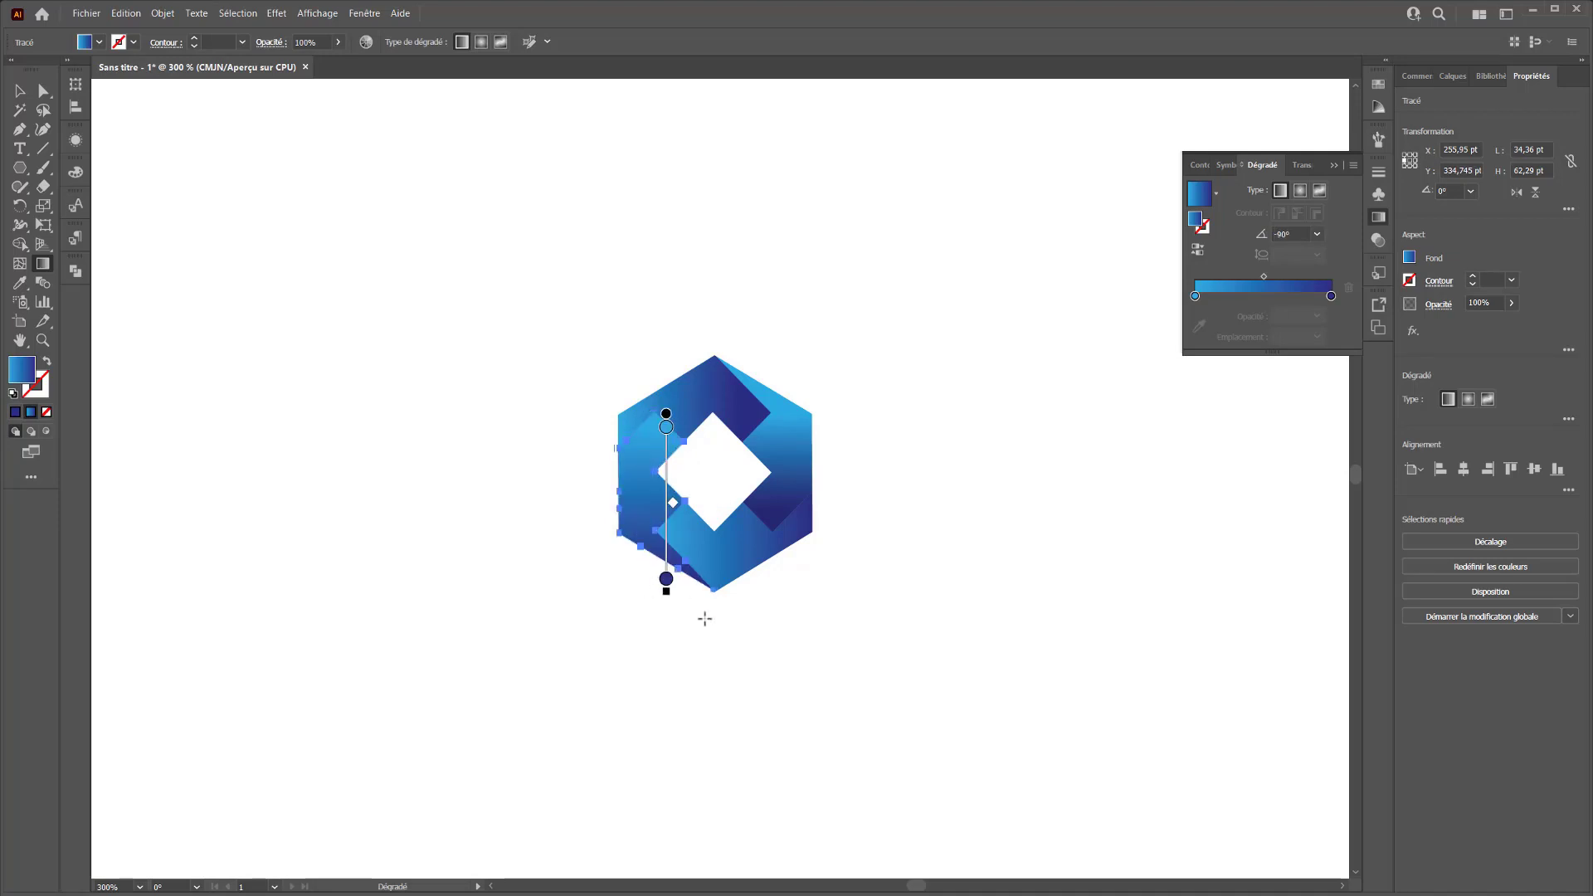
# Reverse the bottom-right facet's gradient, then deselect to review the shading.
pyautogui.click(729, 554)
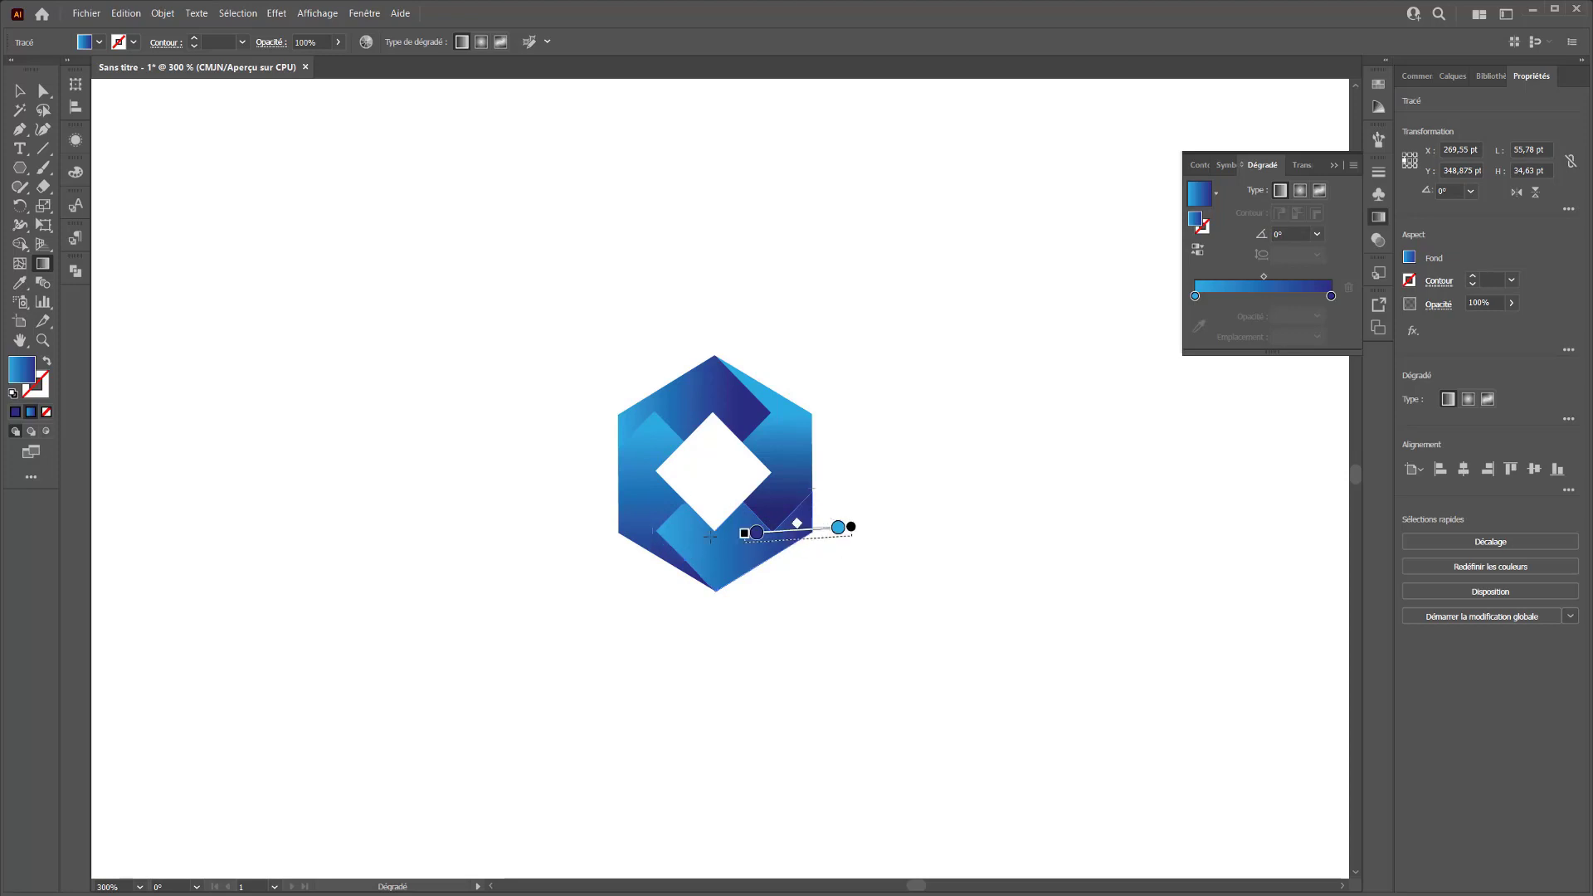
pyautogui.moveTo(850, 541); pyautogui.dragTo(641, 540)
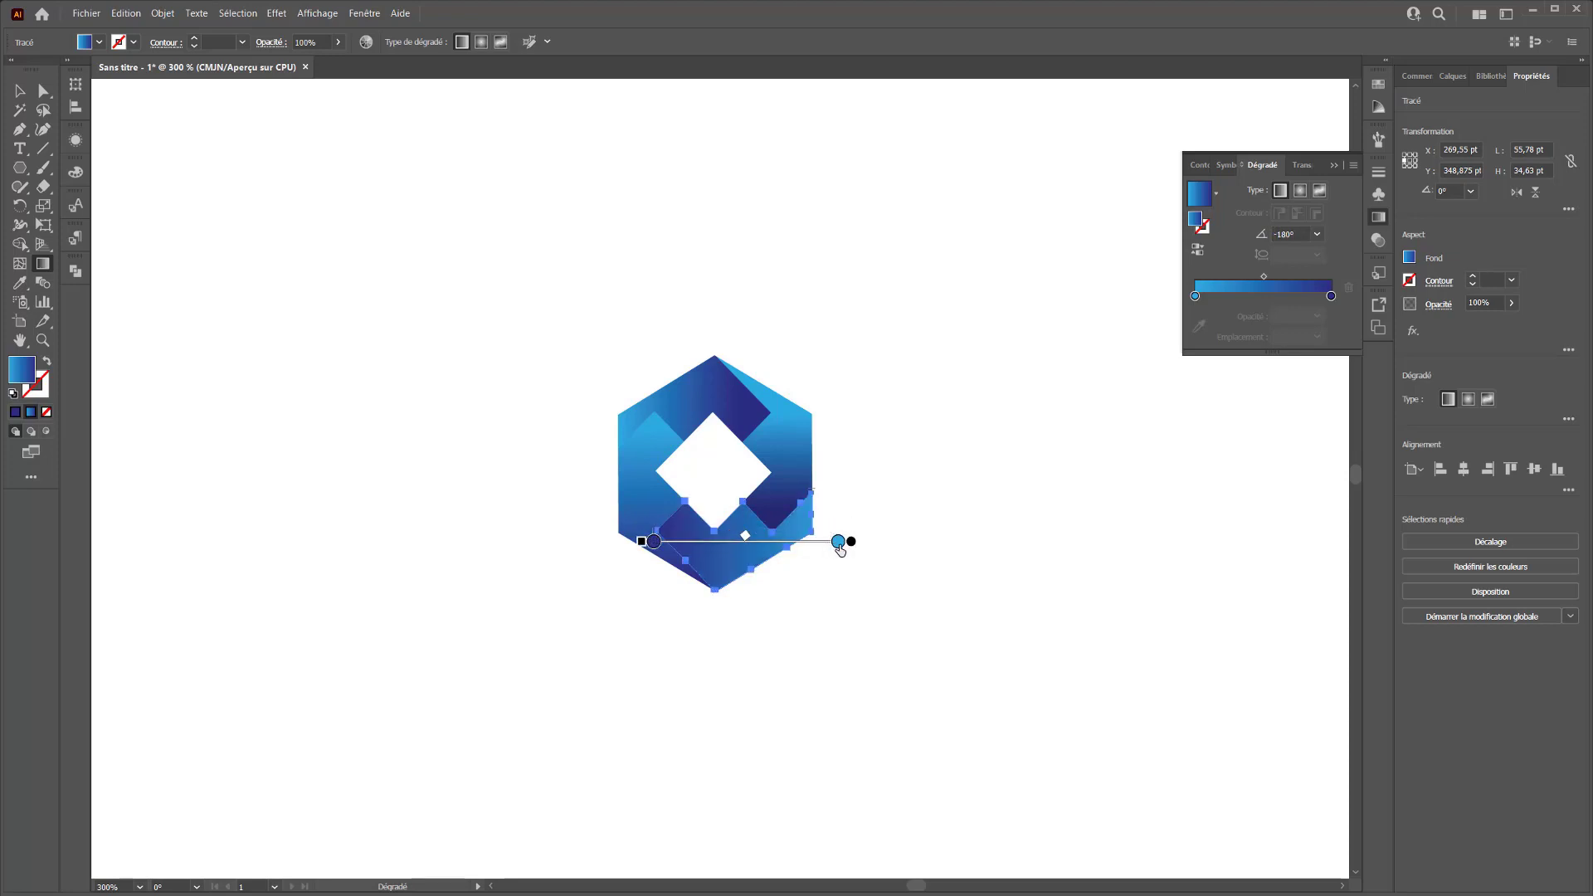
pyautogui.moveTo(838, 541); pyautogui.dragTo(824, 541)
pyautogui.click(20, 91)
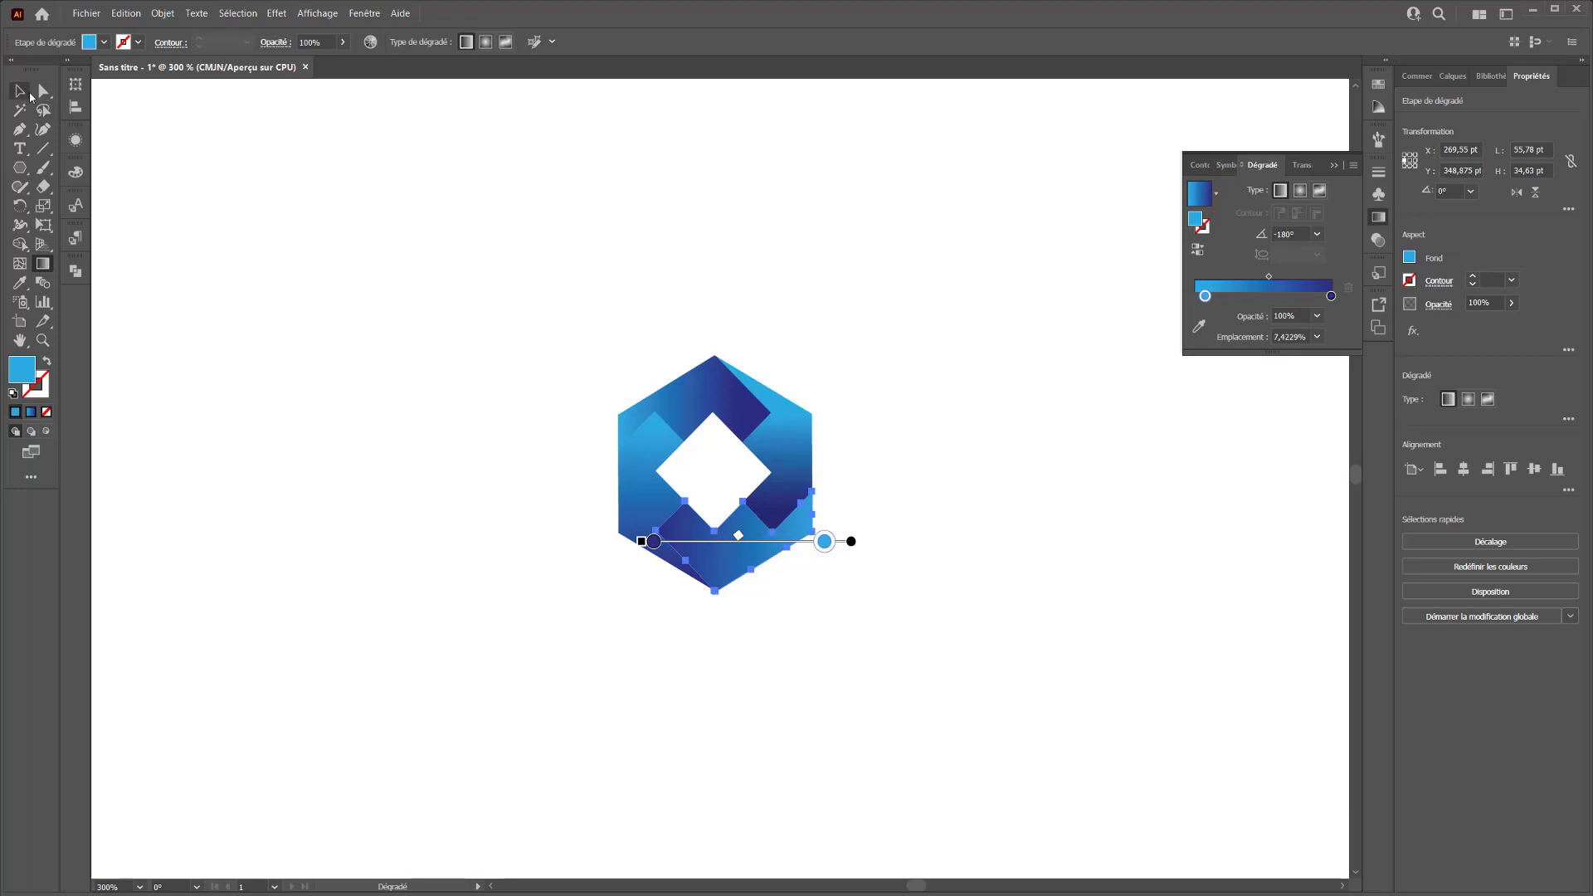
pyautogui.click(395, 189)
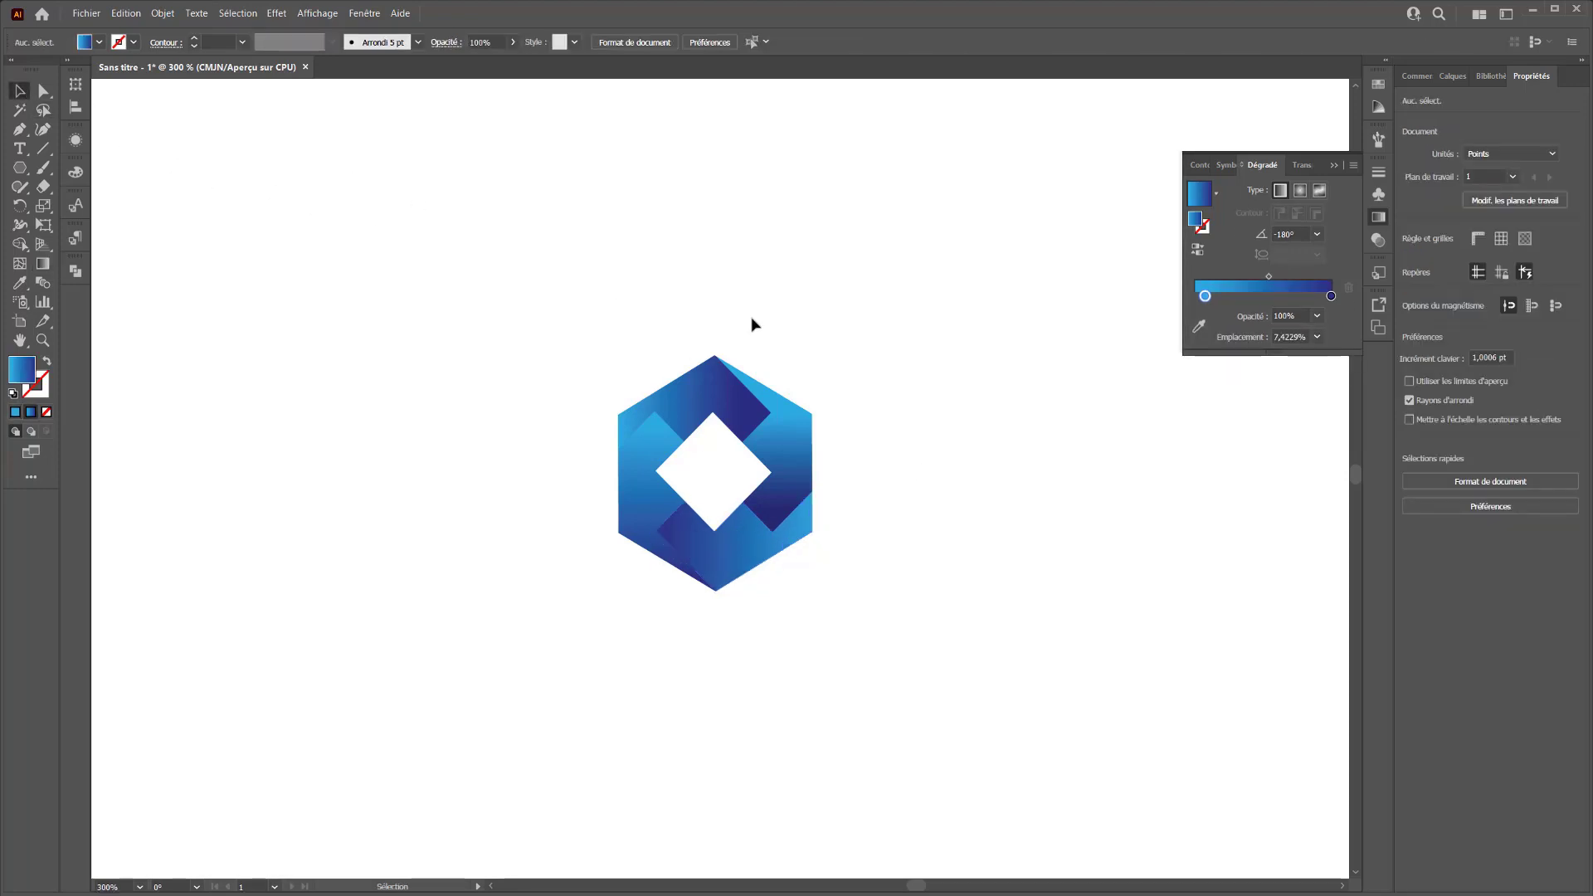
# Draw a 134 pt vertical line in empty space with a 1 pt blue stroke.
pyautogui.hotkey('ctrl', '-')
pyautogui.hotkey('ctrl', '-')
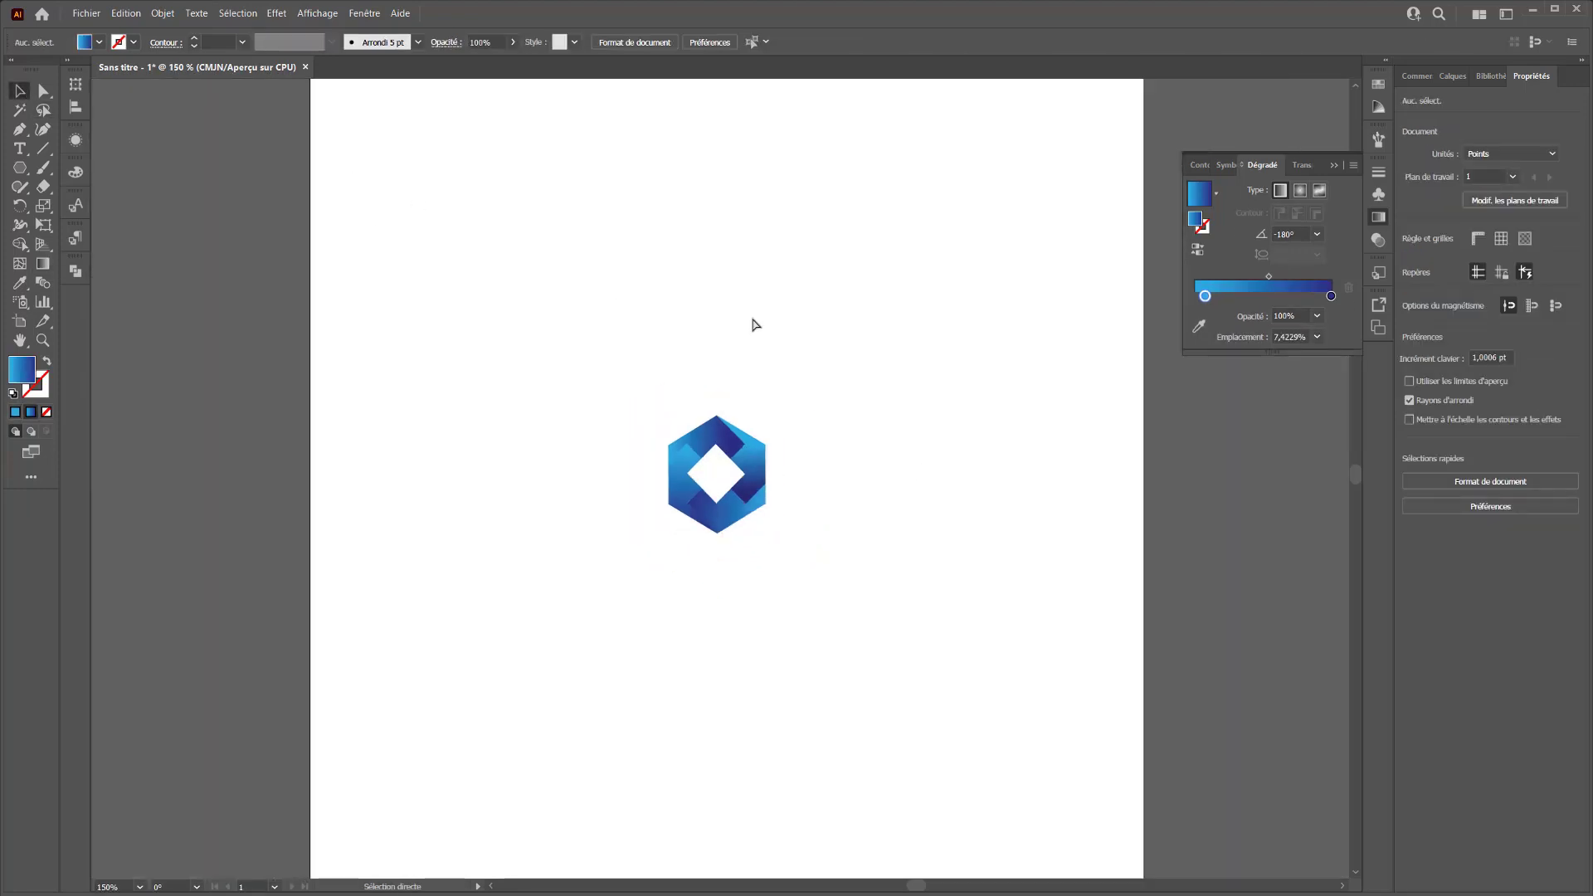
pyautogui.hotkey('ctrl', '+')
pyautogui.moveTo(799, 330); pyautogui.dragTo(646, 540)
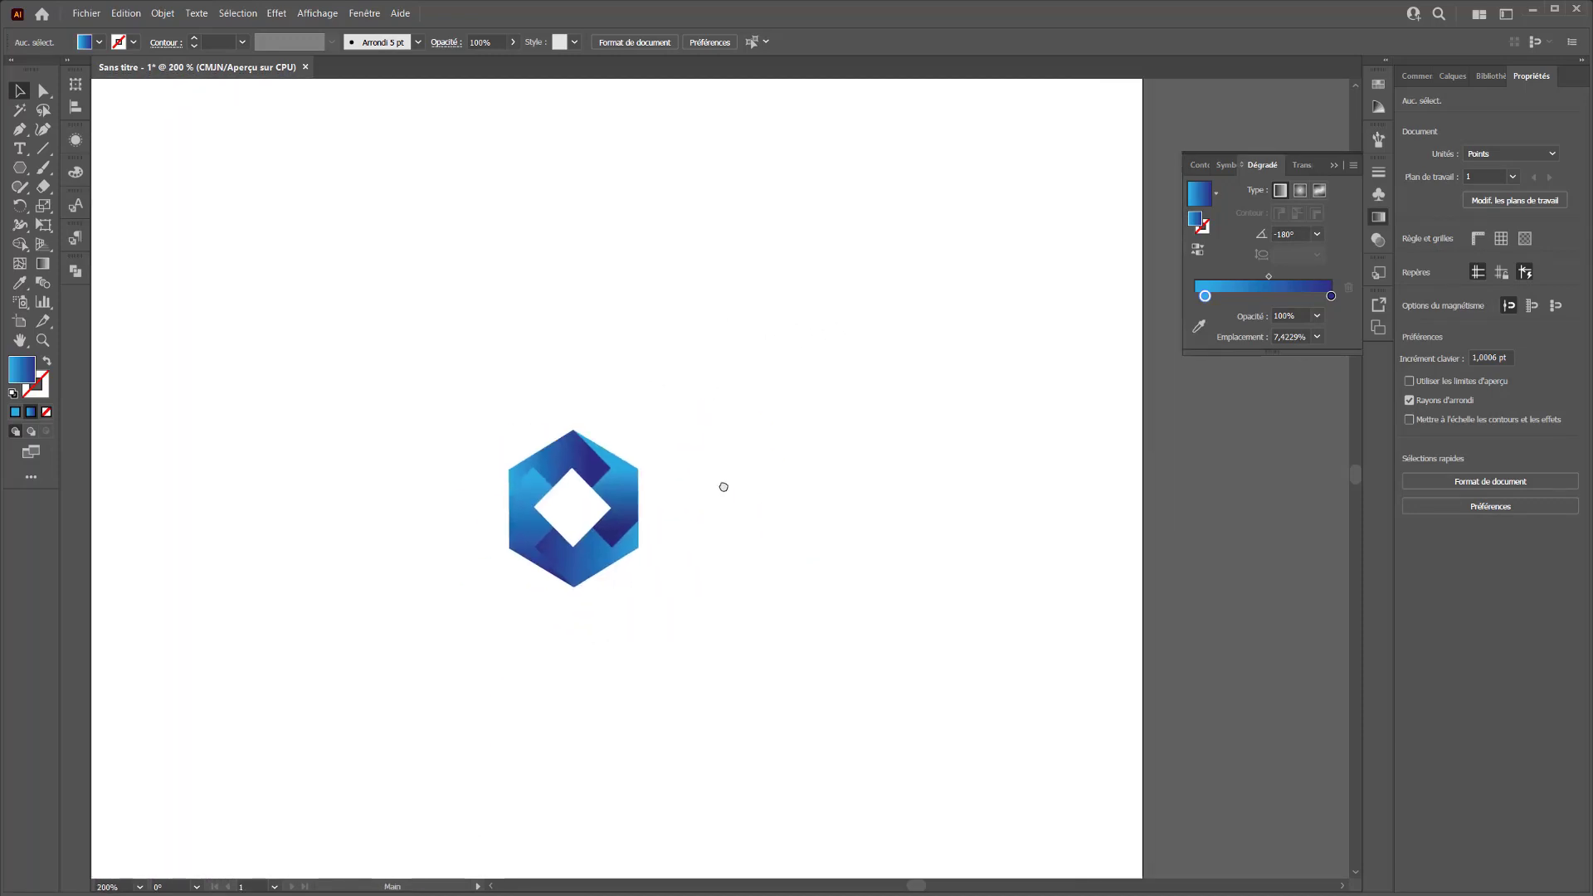
pyautogui.press('\\')
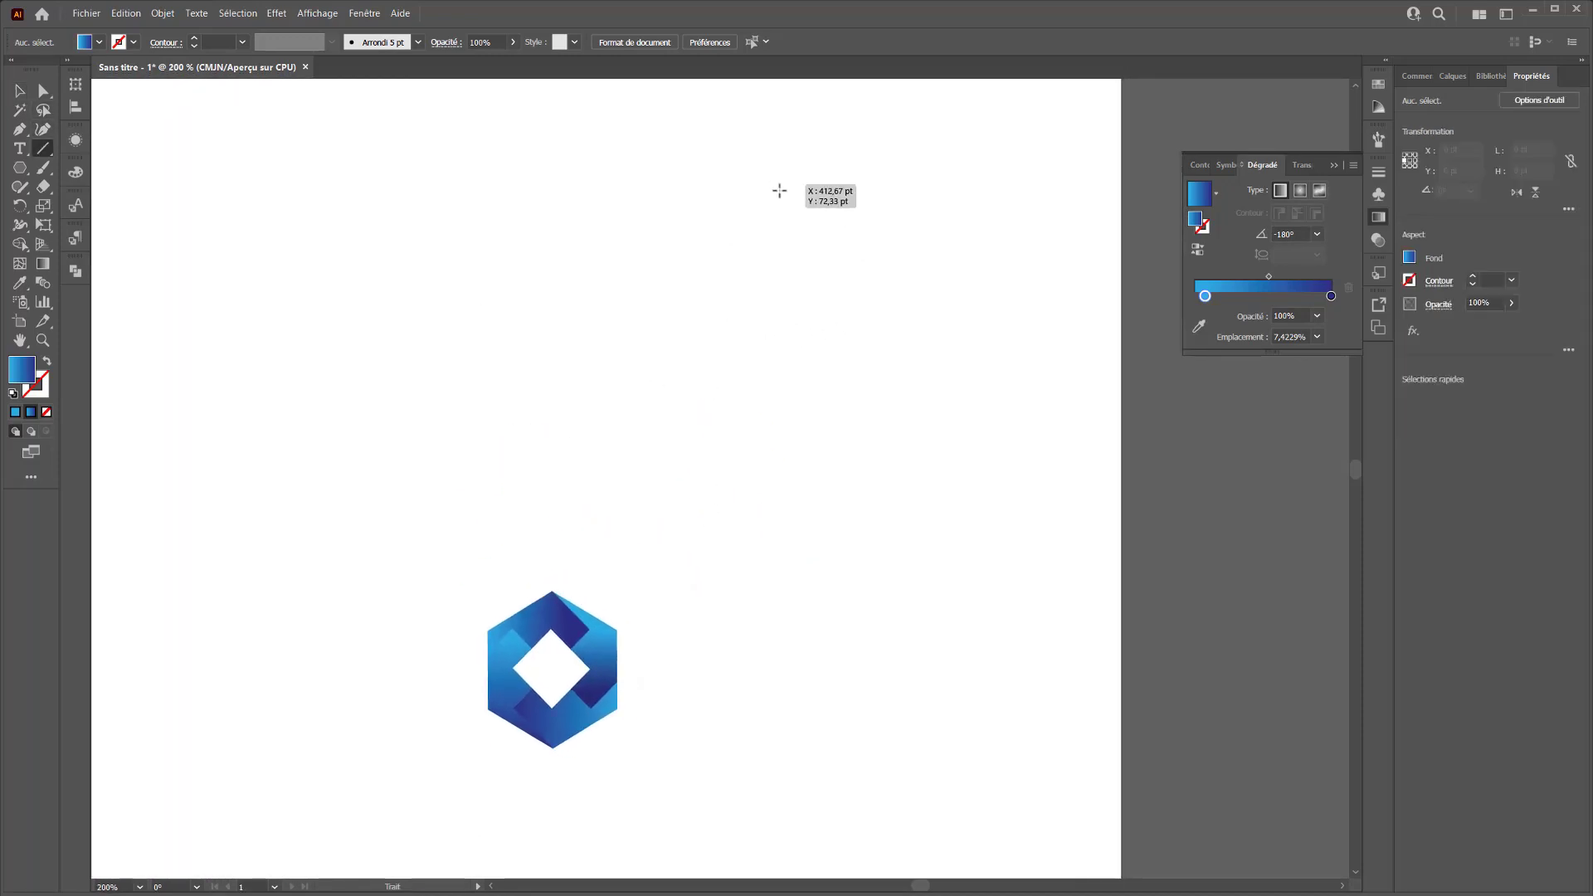
pyautogui.moveTo(780, 184); pyautogui.dragTo(780, 440)
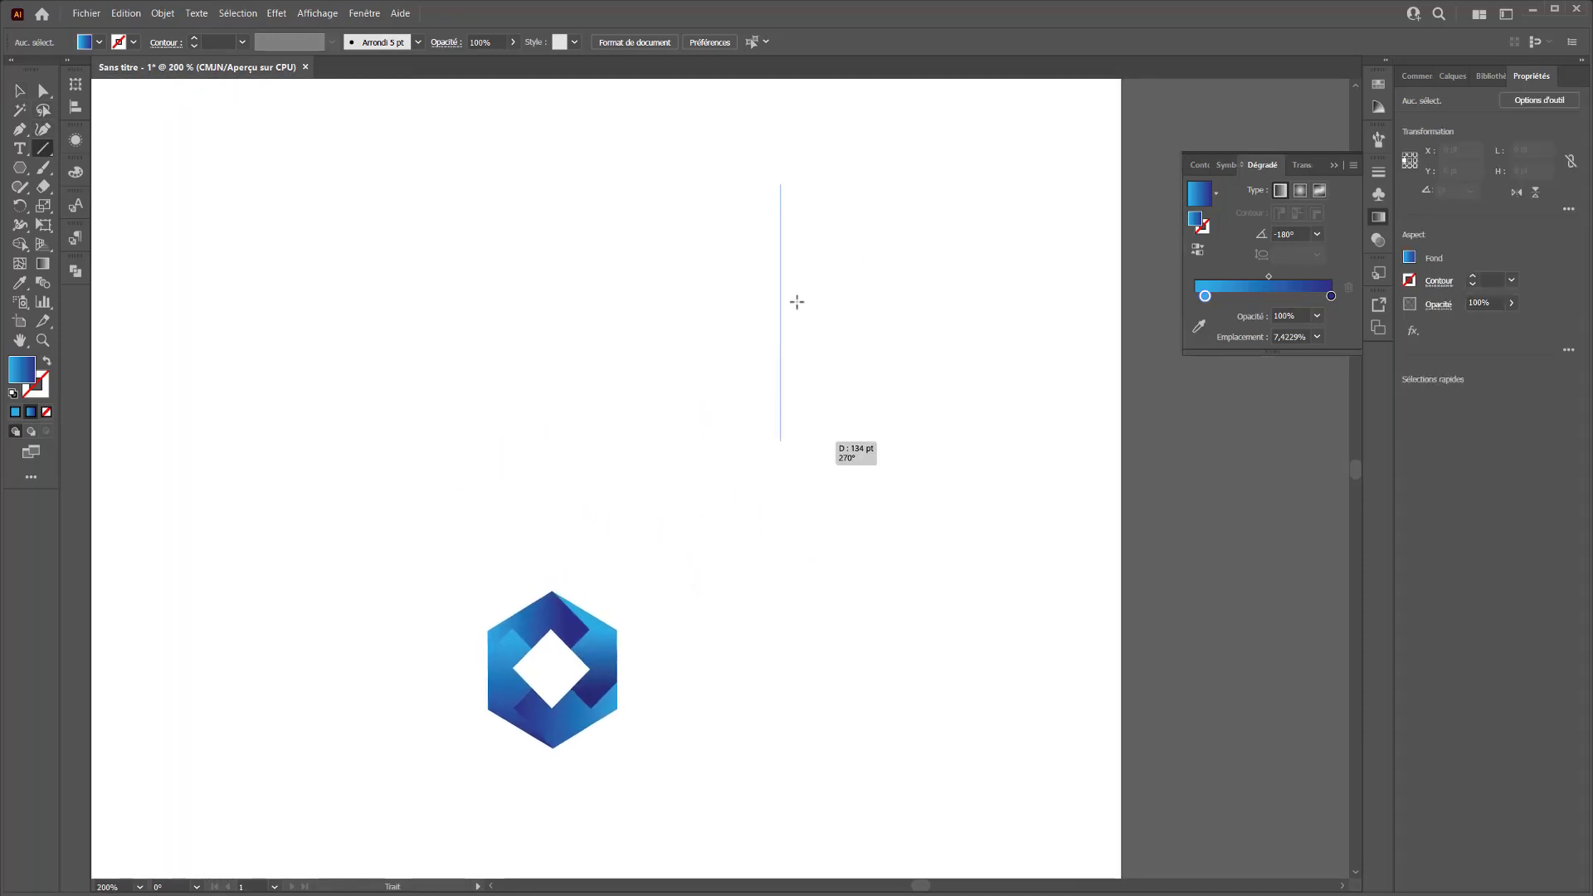
pyautogui.click(33, 393)
pyautogui.click(76, 172)
pyautogui.click(15, 412)
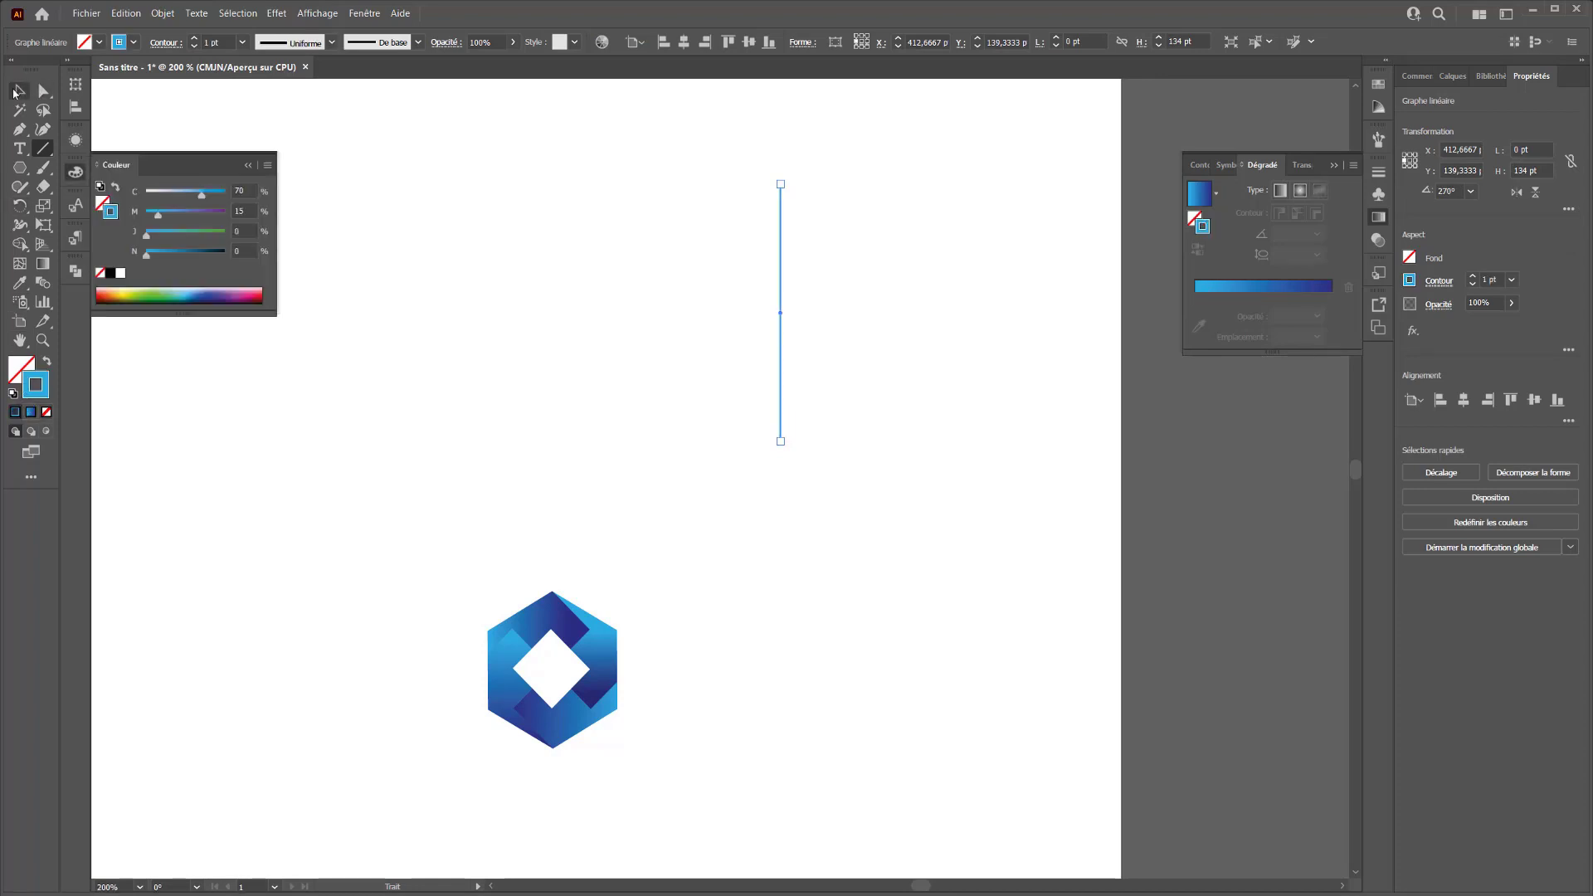
# Duplicate the line 16 pt apart to make six evenly spaced vertical lines.
pyautogui.click(15, 93)
pyautogui.click(755, 289)
pyautogui.moveTo(779, 286); pyautogui.dragTo(795, 280)
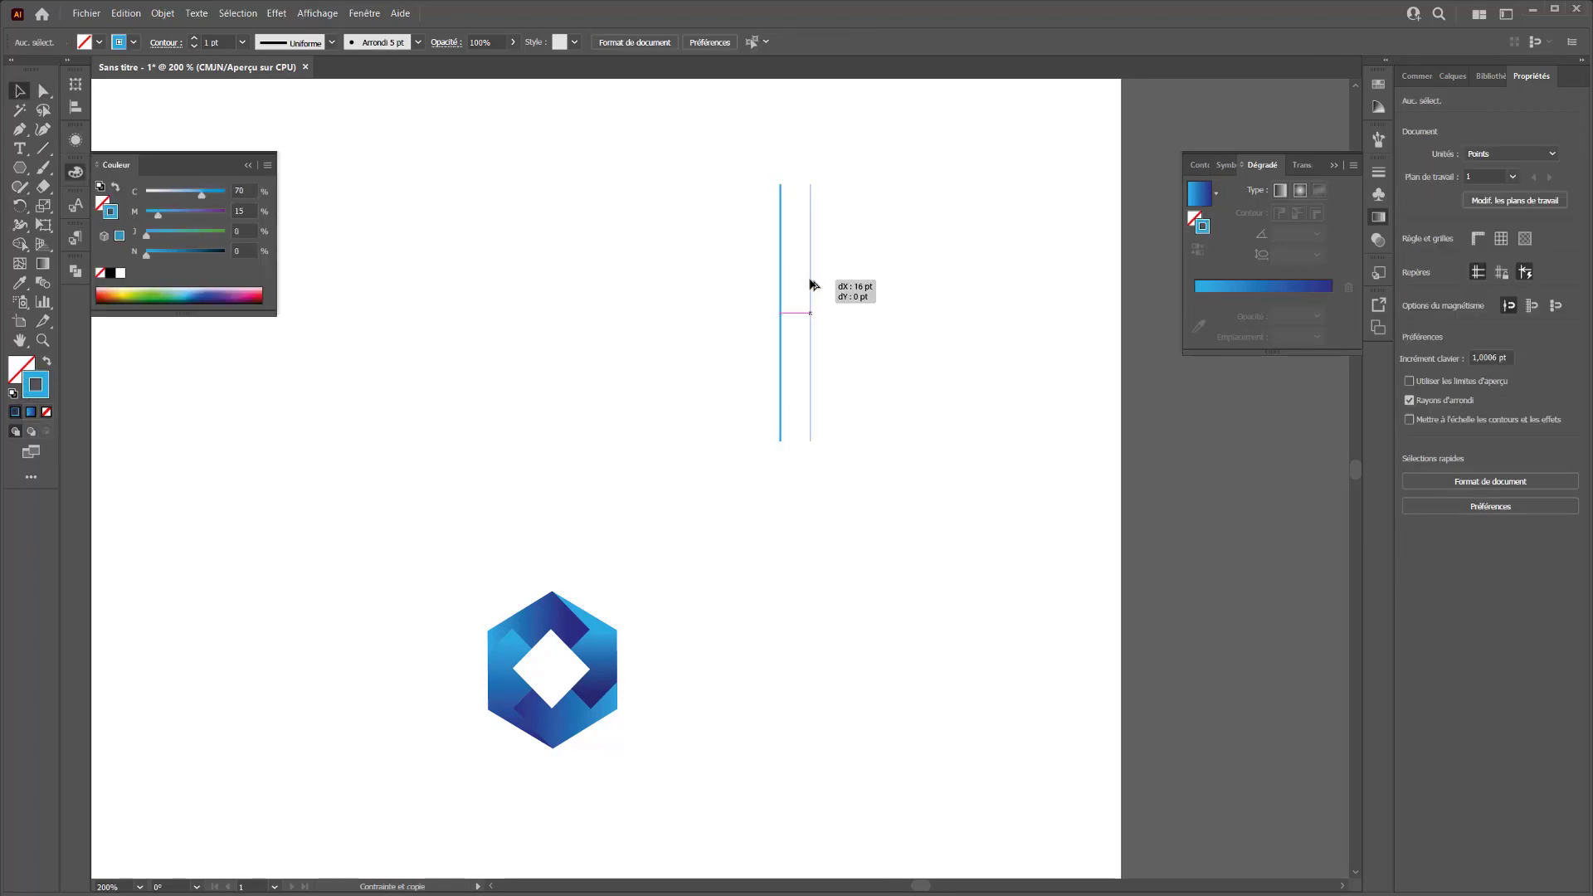
pyautogui.hotkey('ctrl', 'd')
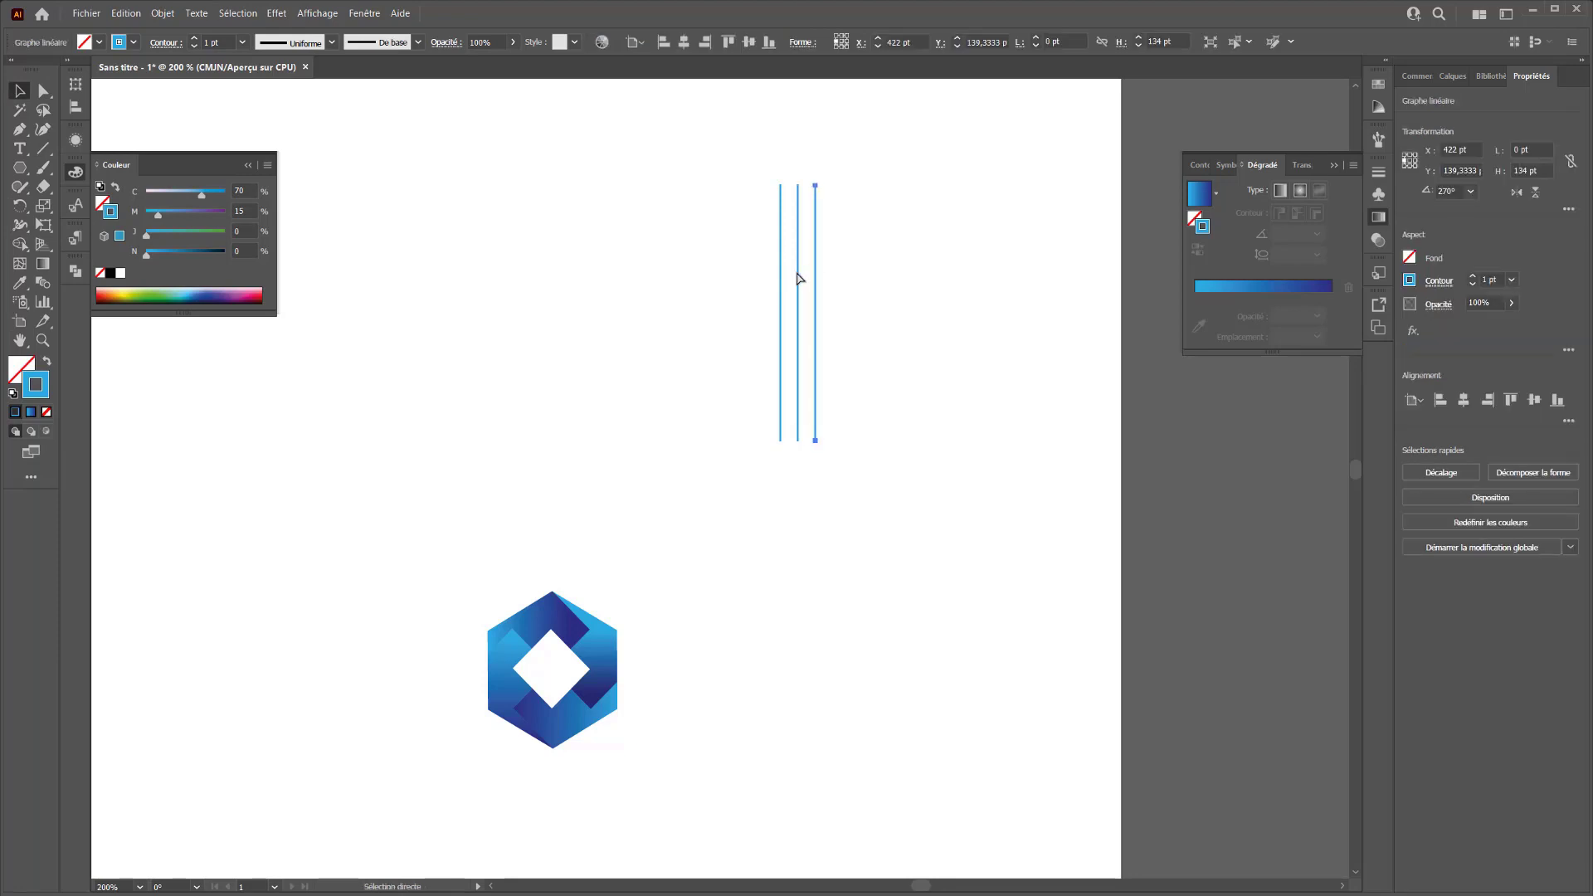
pyautogui.hotkey('ctrl', 'd')
pyautogui.hotkey('ctrl', 'd')
pyautogui.hotkey('ctrl', 'd')
pyautogui.moveTo(950, 130); pyautogui.dragTo(625, 381)
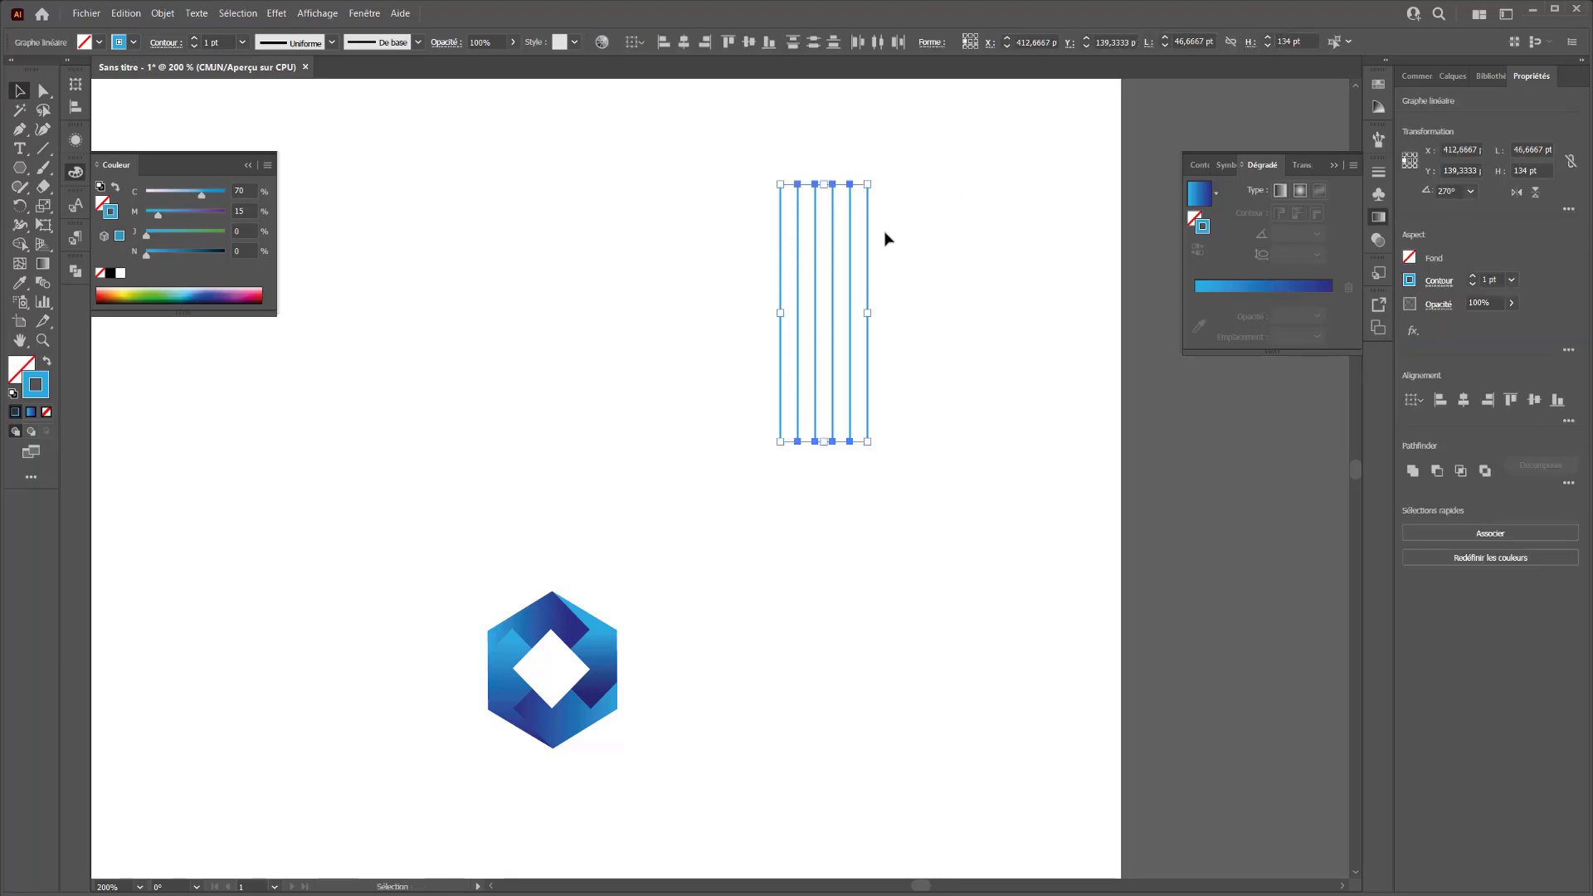
pyautogui.press('a')
pyautogui.press('v')
# Lay a 90°-rotated copy of the lines across them and rotate the grid 45°.
pyautogui.moveTo(853, 248); pyautogui.dragTo(904, 254)
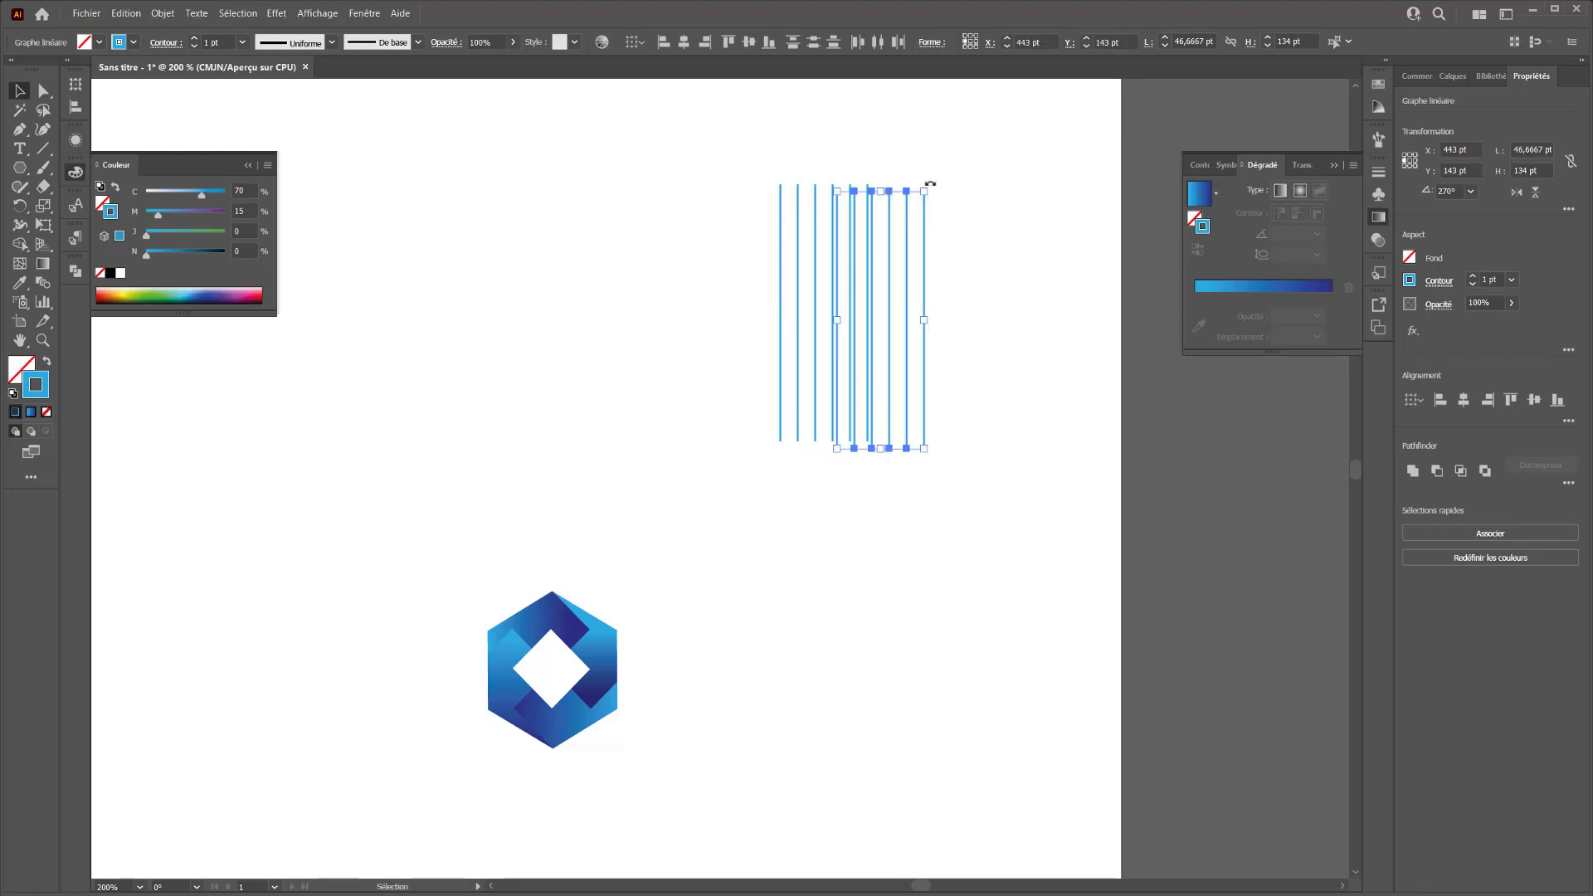
pyautogui.moveTo(929, 184); pyautogui.dragTo(1069, 345)
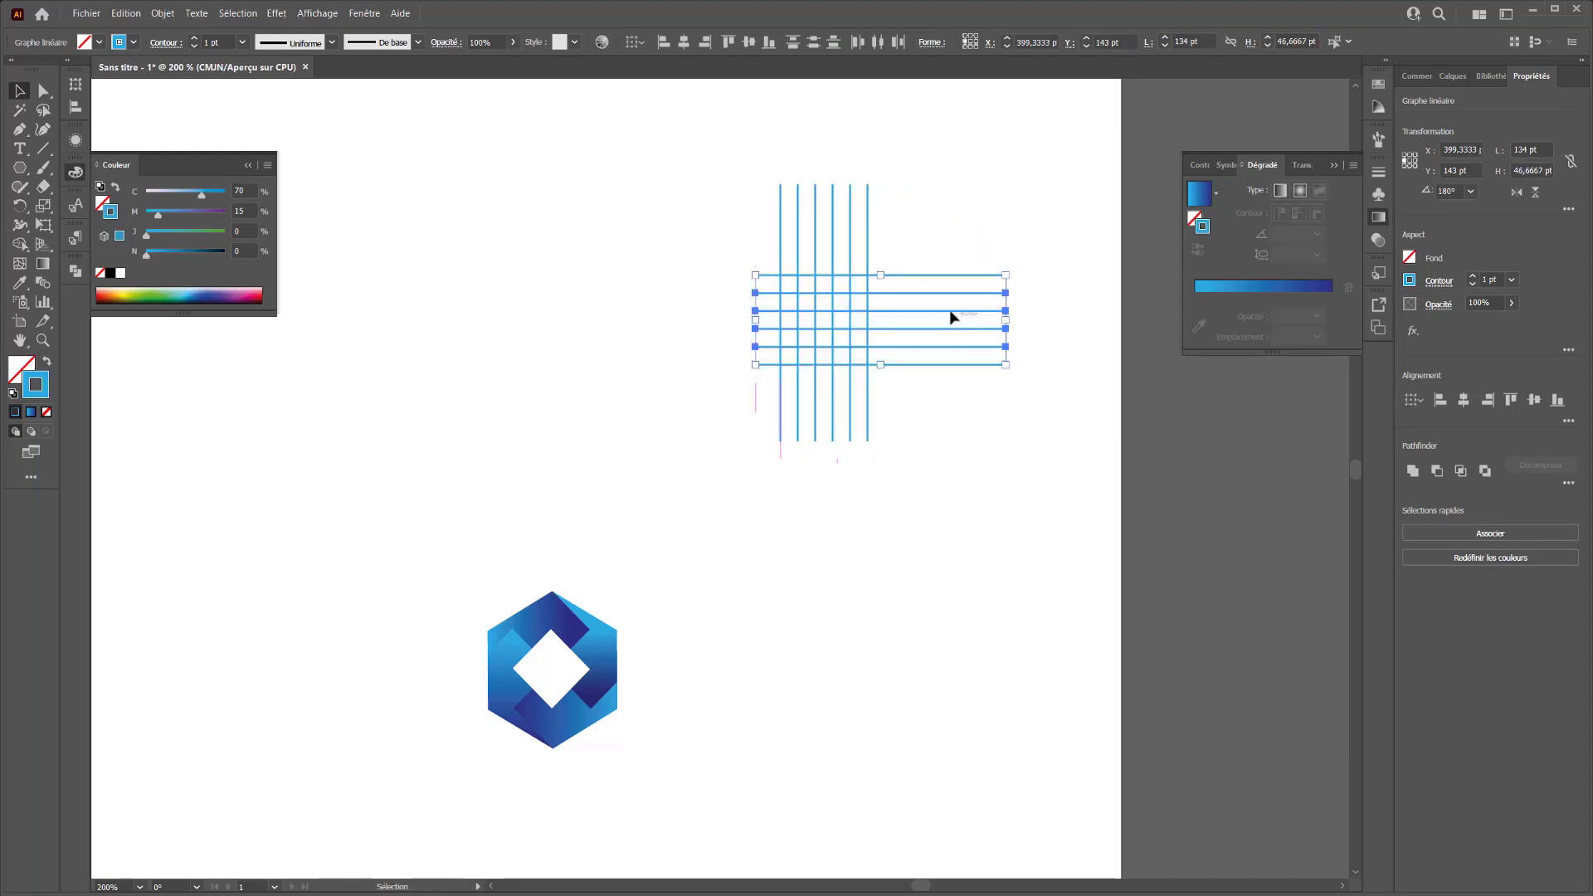
pyautogui.moveTo(950, 311)
pyautogui.mouseDown()
pyautogui.moveTo(930, 314)
pyautogui.moveTo(949, 335)
pyautogui.moveTo(836, 296)
pyautogui.mouseUp()
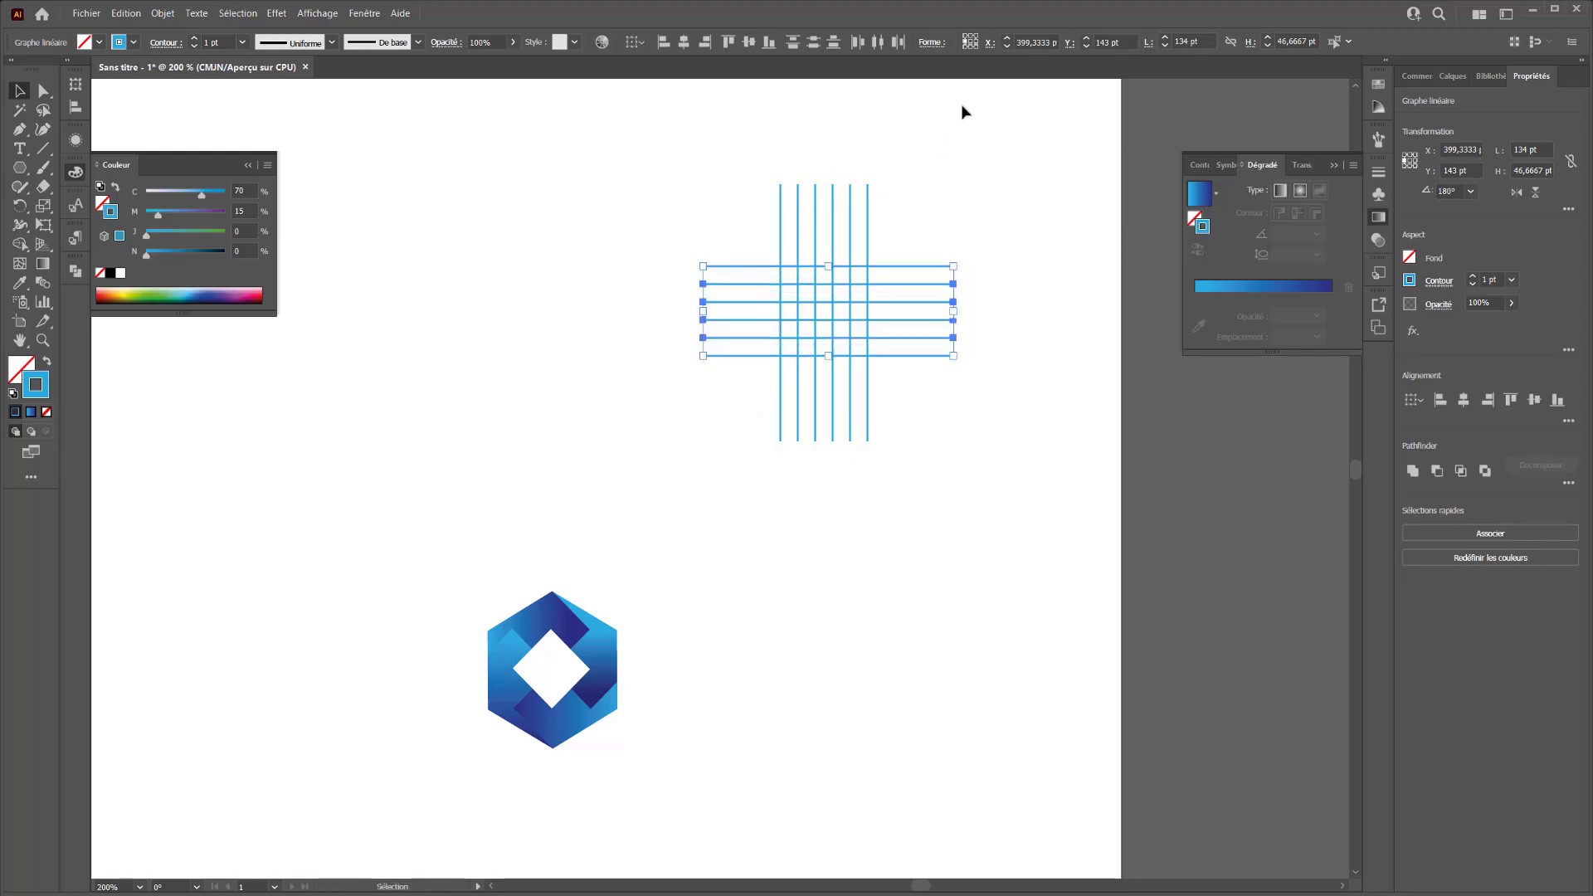
pyautogui.moveTo(959, 107); pyautogui.dragTo(676, 508)
pyautogui.moveTo(958, 448); pyautogui.dragTo(1031, 330)
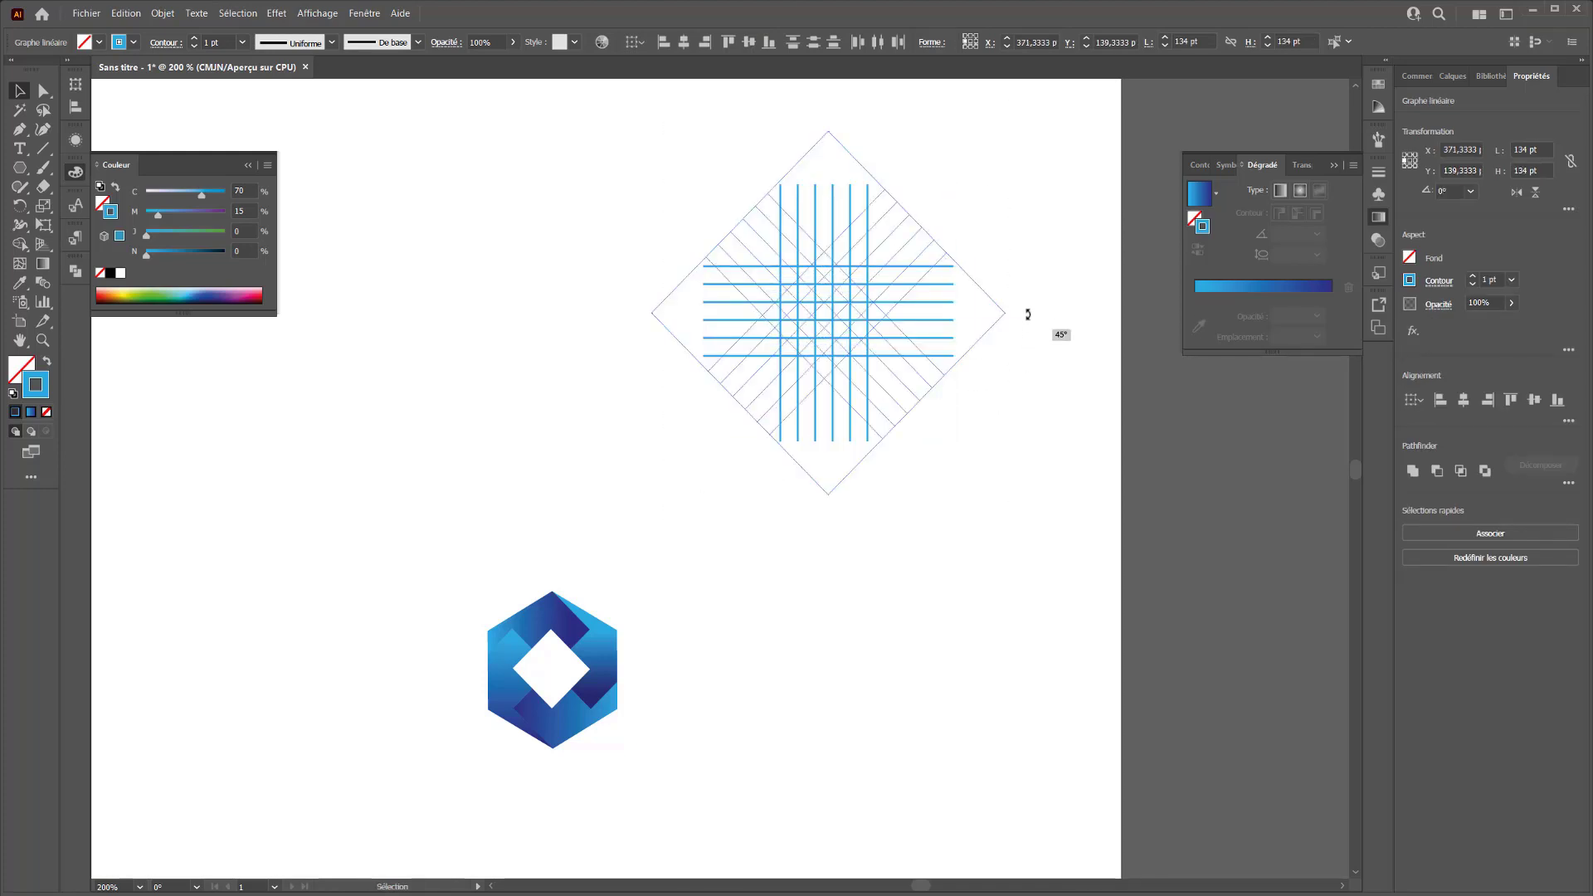
pyautogui.hotkey('ctrl', '+')
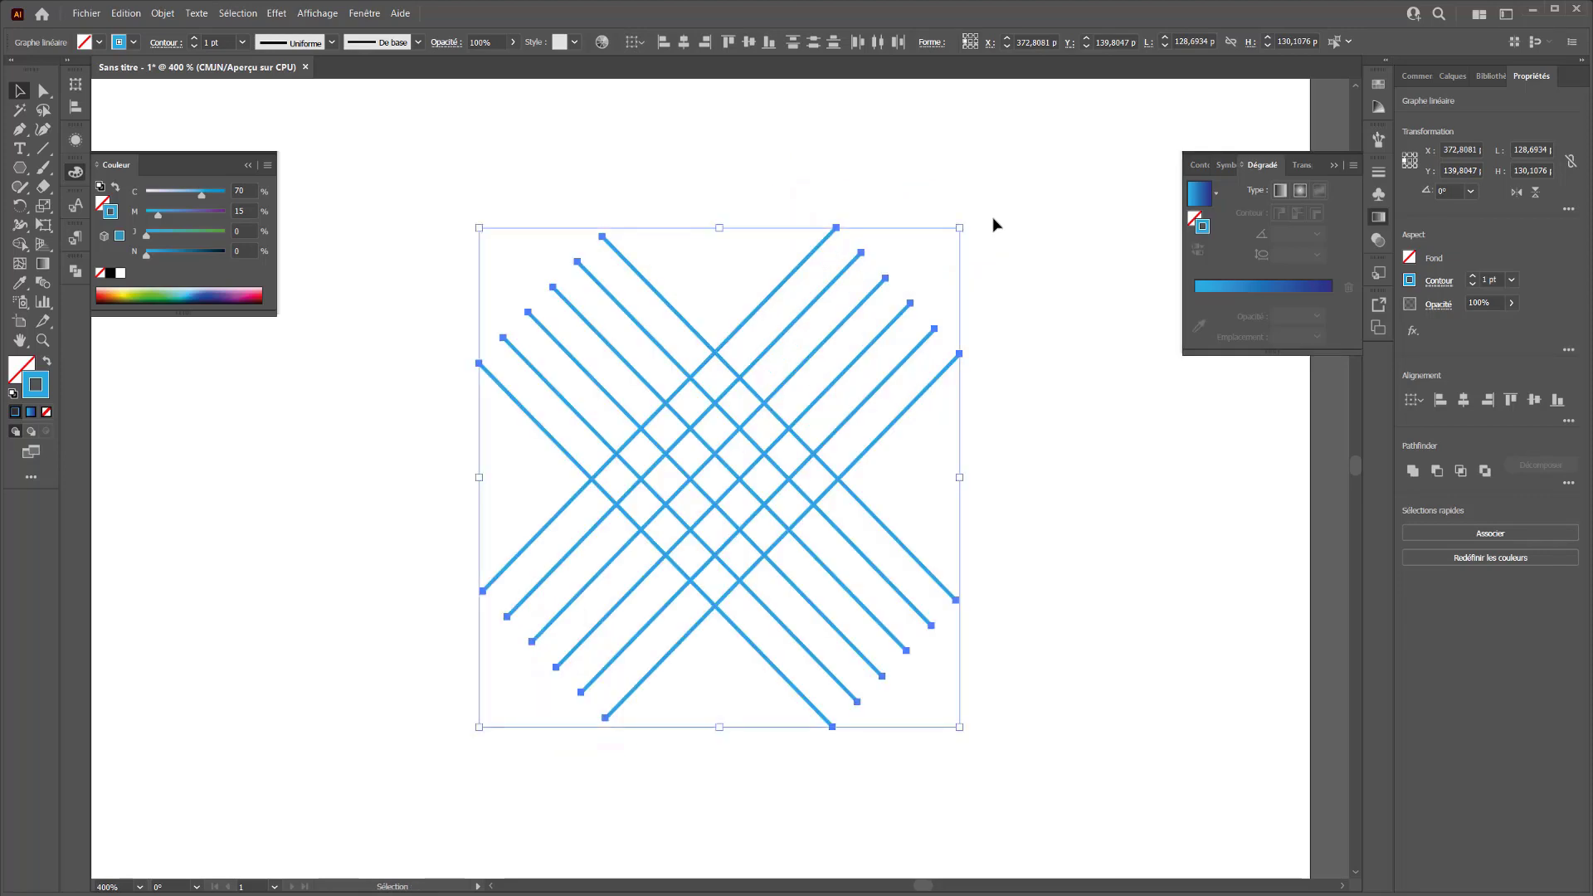
pyautogui.click(21, 168)
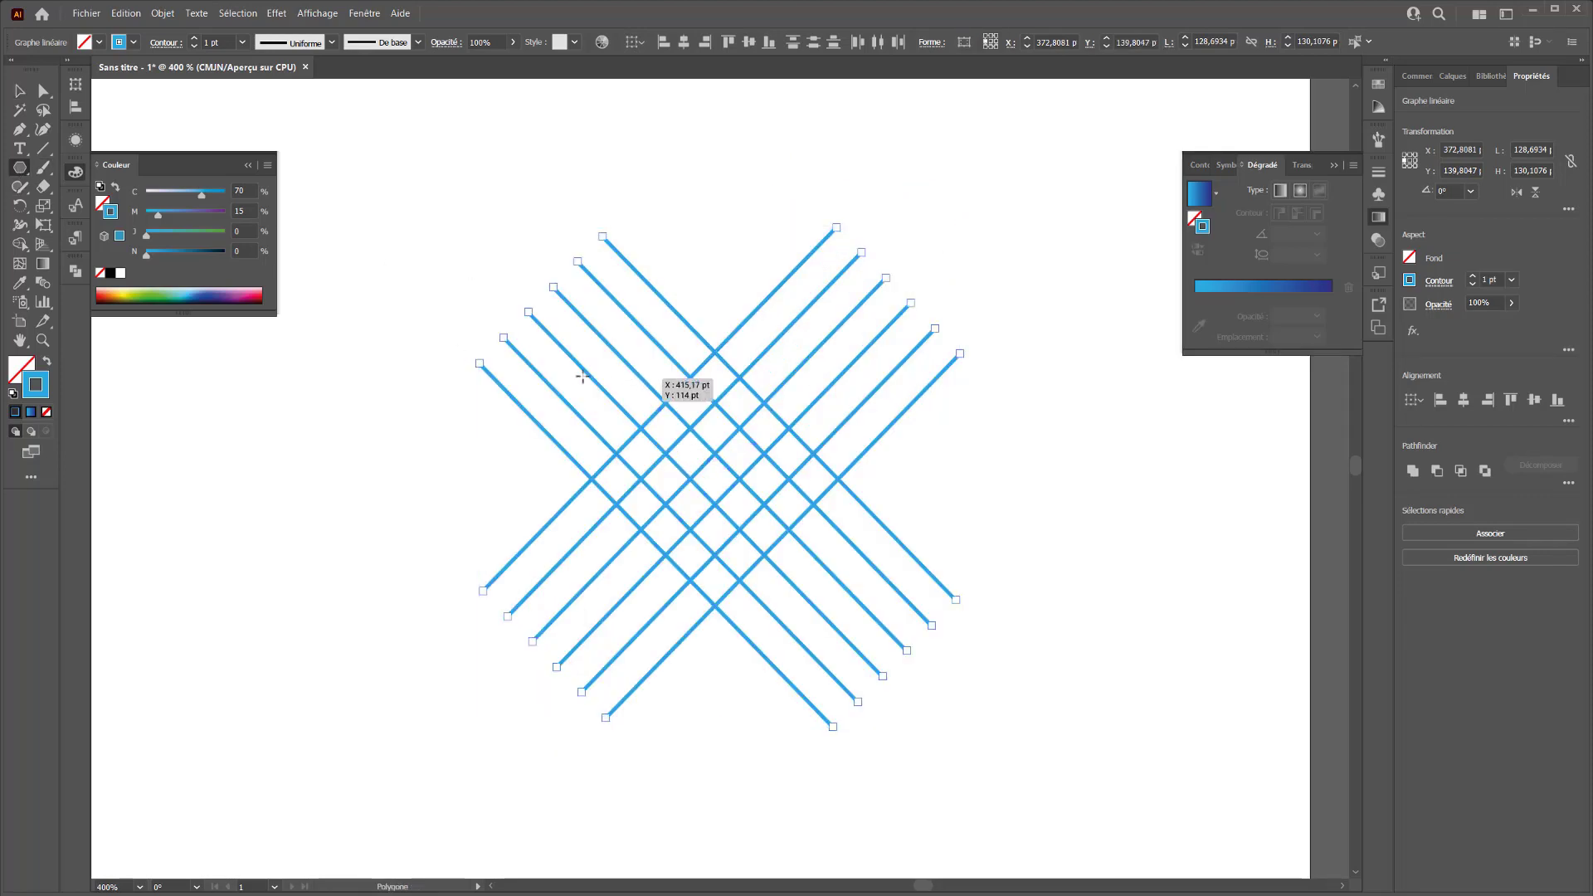
# Draw a rounded hexagon, fill it green without stroke, shrink and centre it on the lattice.
pyautogui.moveTo(322, 399); pyautogui.dragTo(456, 499)
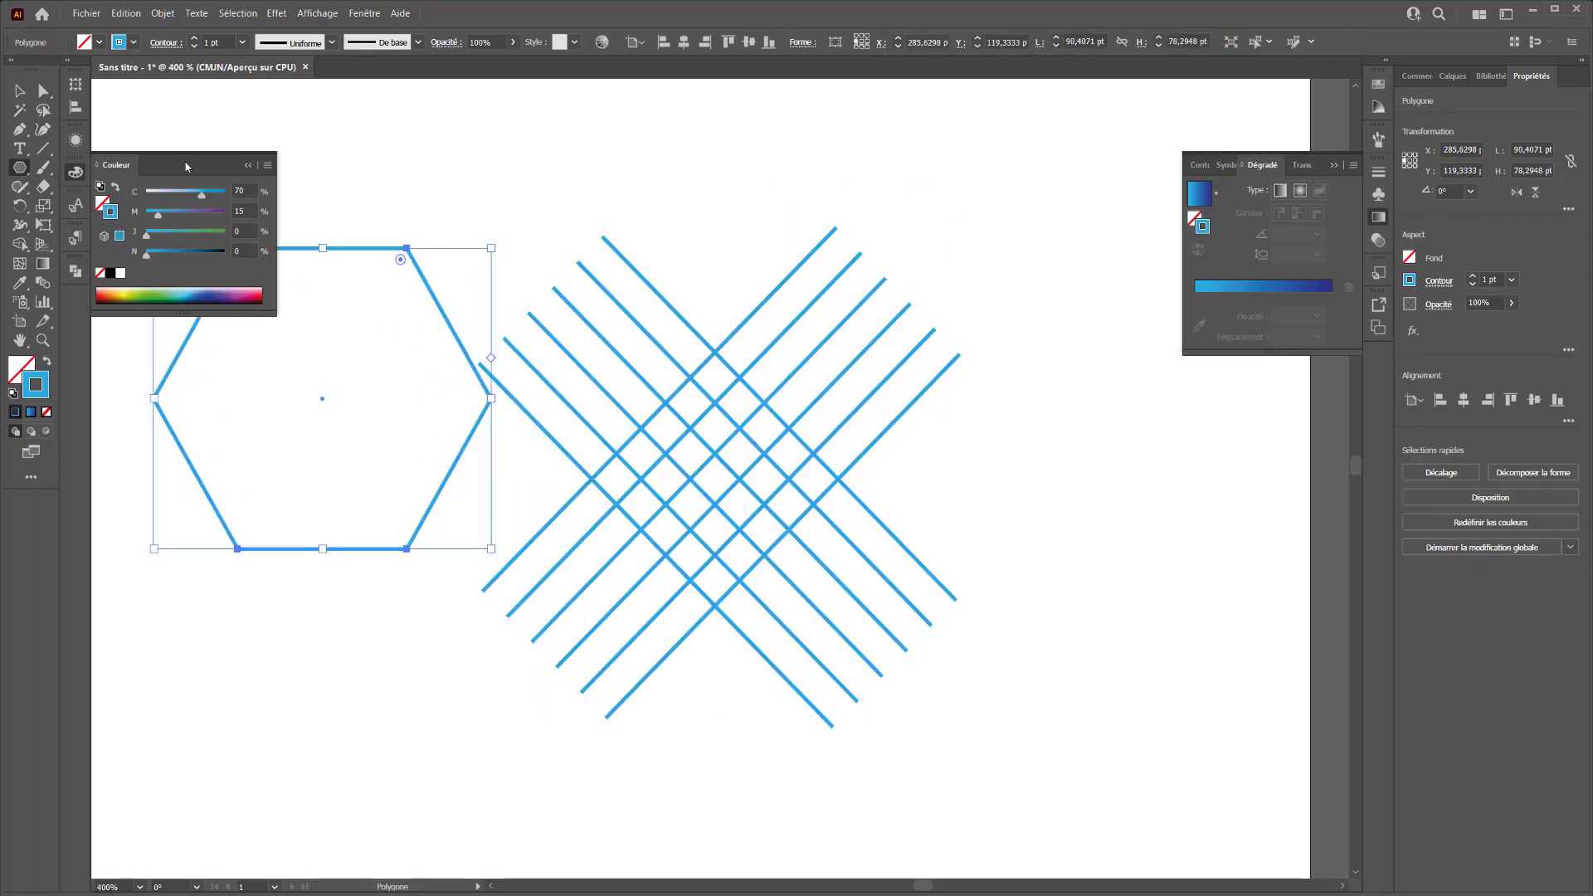
pyautogui.moveTo(393, 277)
pyautogui.mouseDown()
pyautogui.moveTo(380, 293)
pyautogui.moveTo(732, 324)
pyautogui.mouseUp()
pyautogui.press('v')
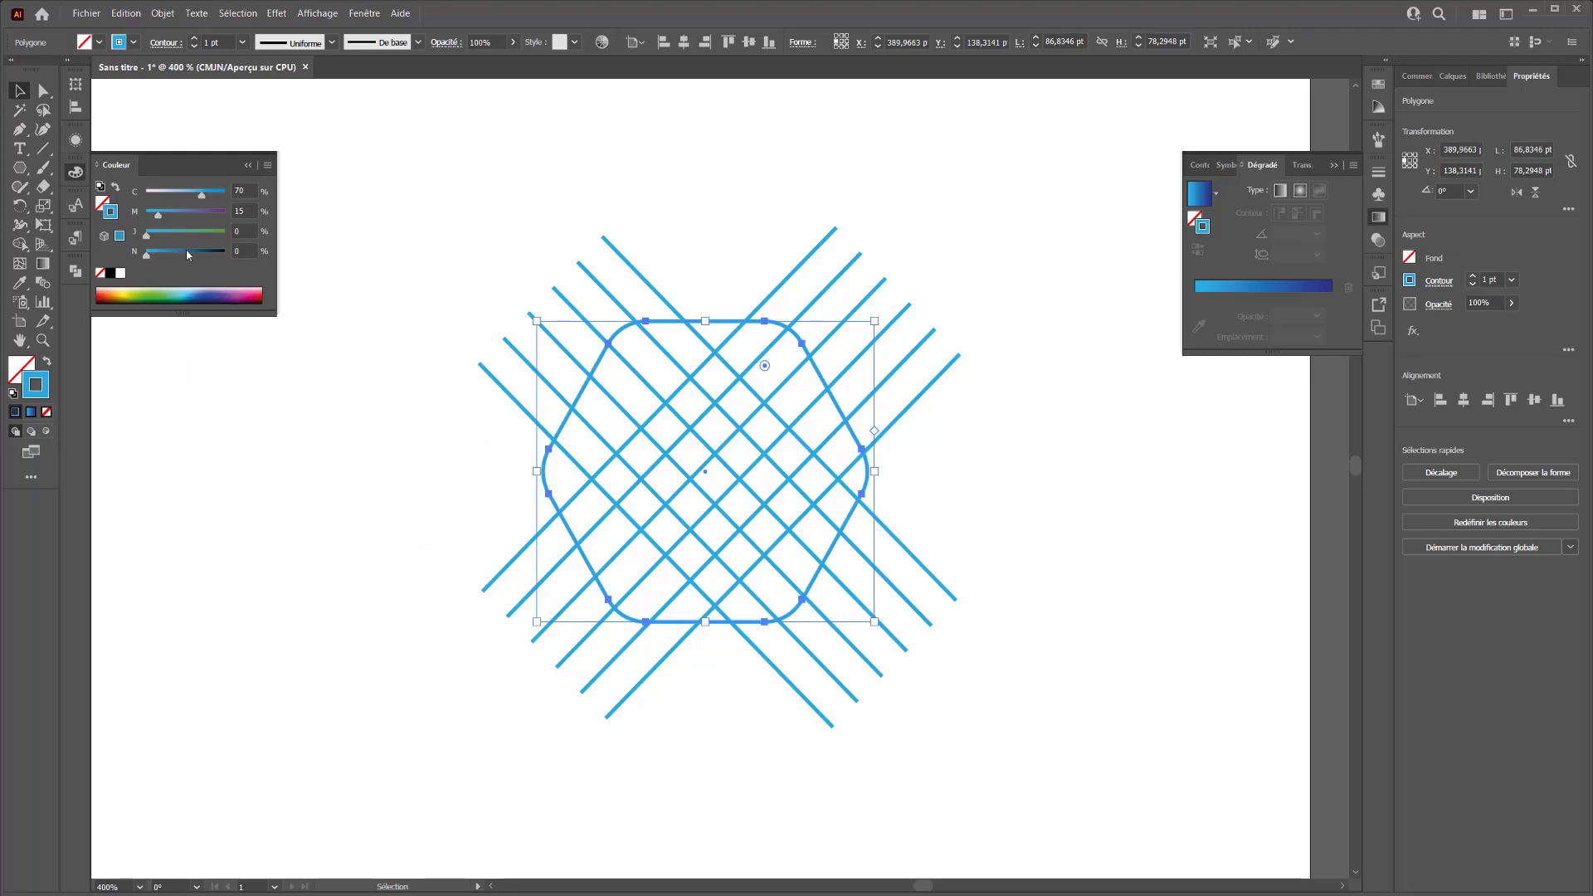
pyautogui.click(48, 366)
pyautogui.moveTo(879, 323); pyautogui.dragTo(813, 375)
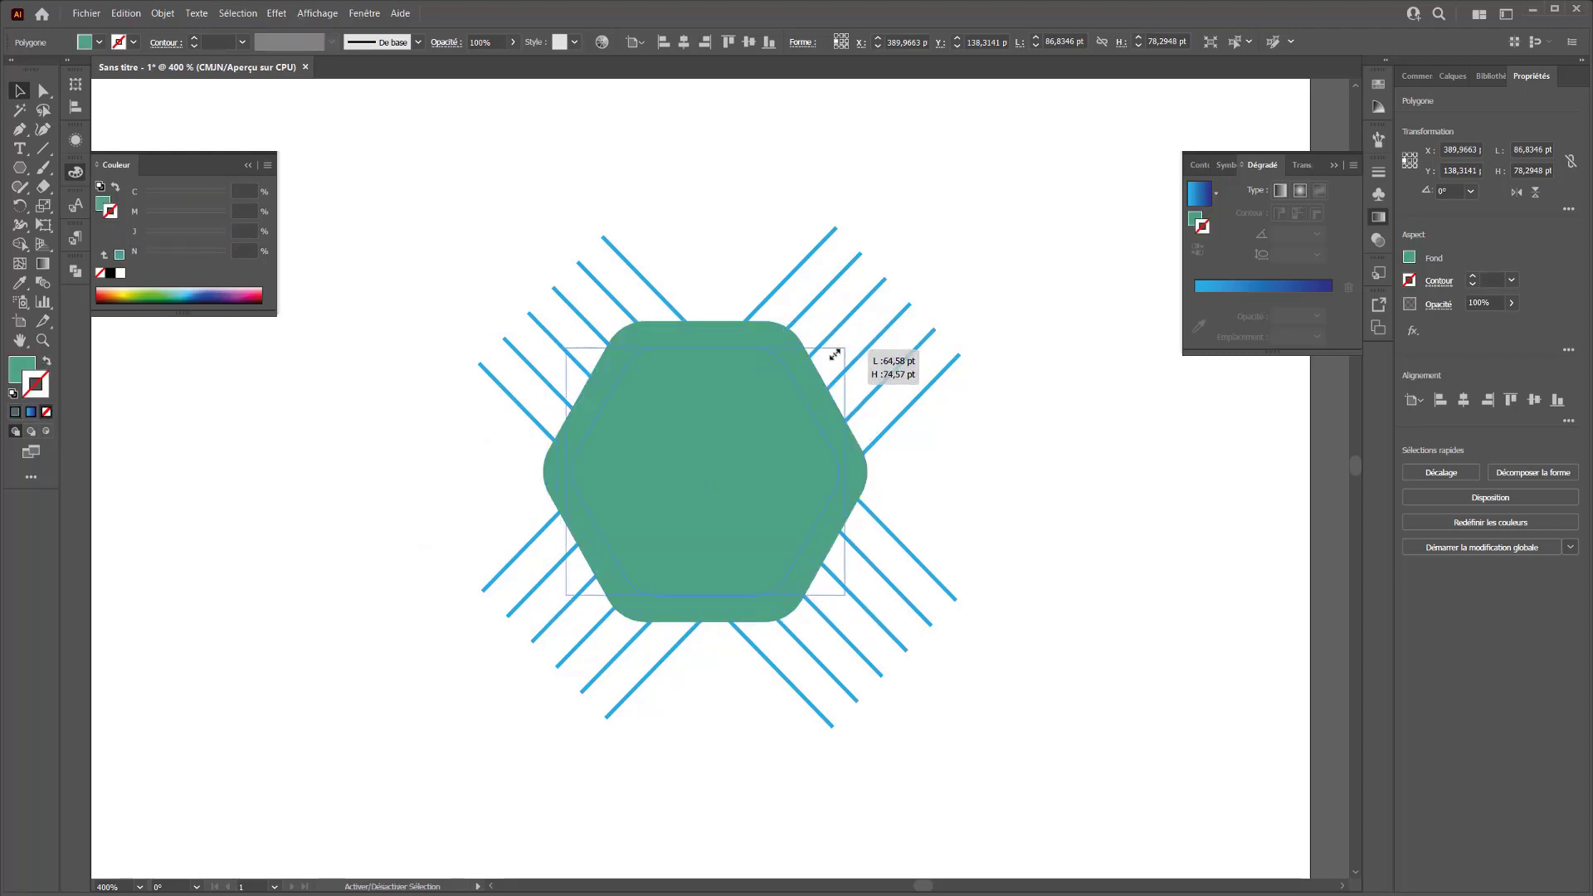
pyautogui.moveTo(763, 466); pyautogui.dragTo(771, 493)
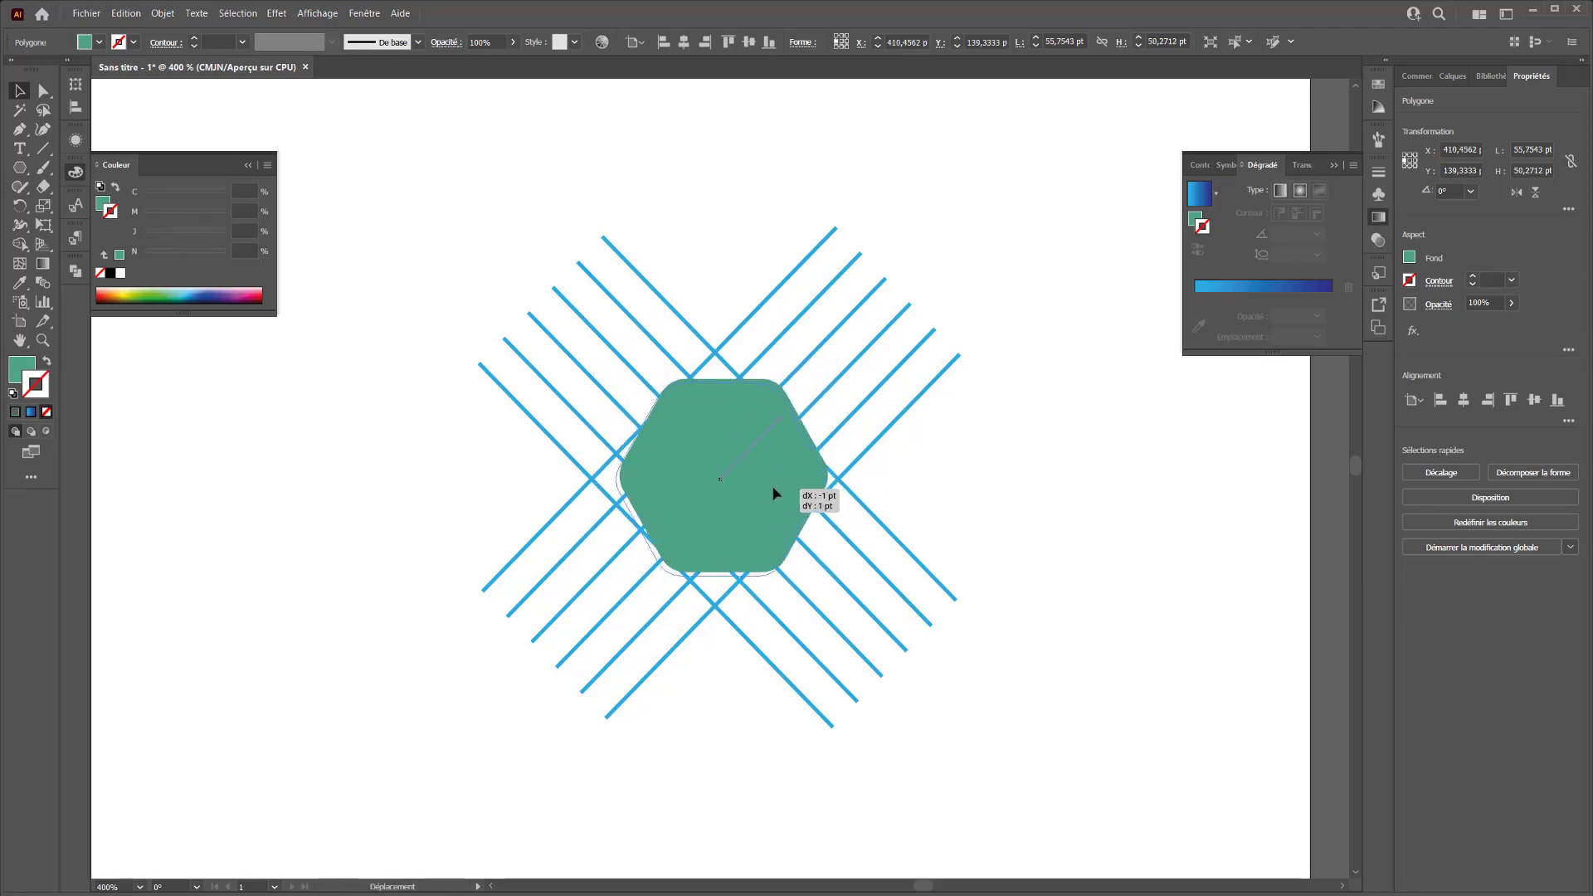
pyautogui.moveTo(772, 493); pyautogui.dragTo(771, 496)
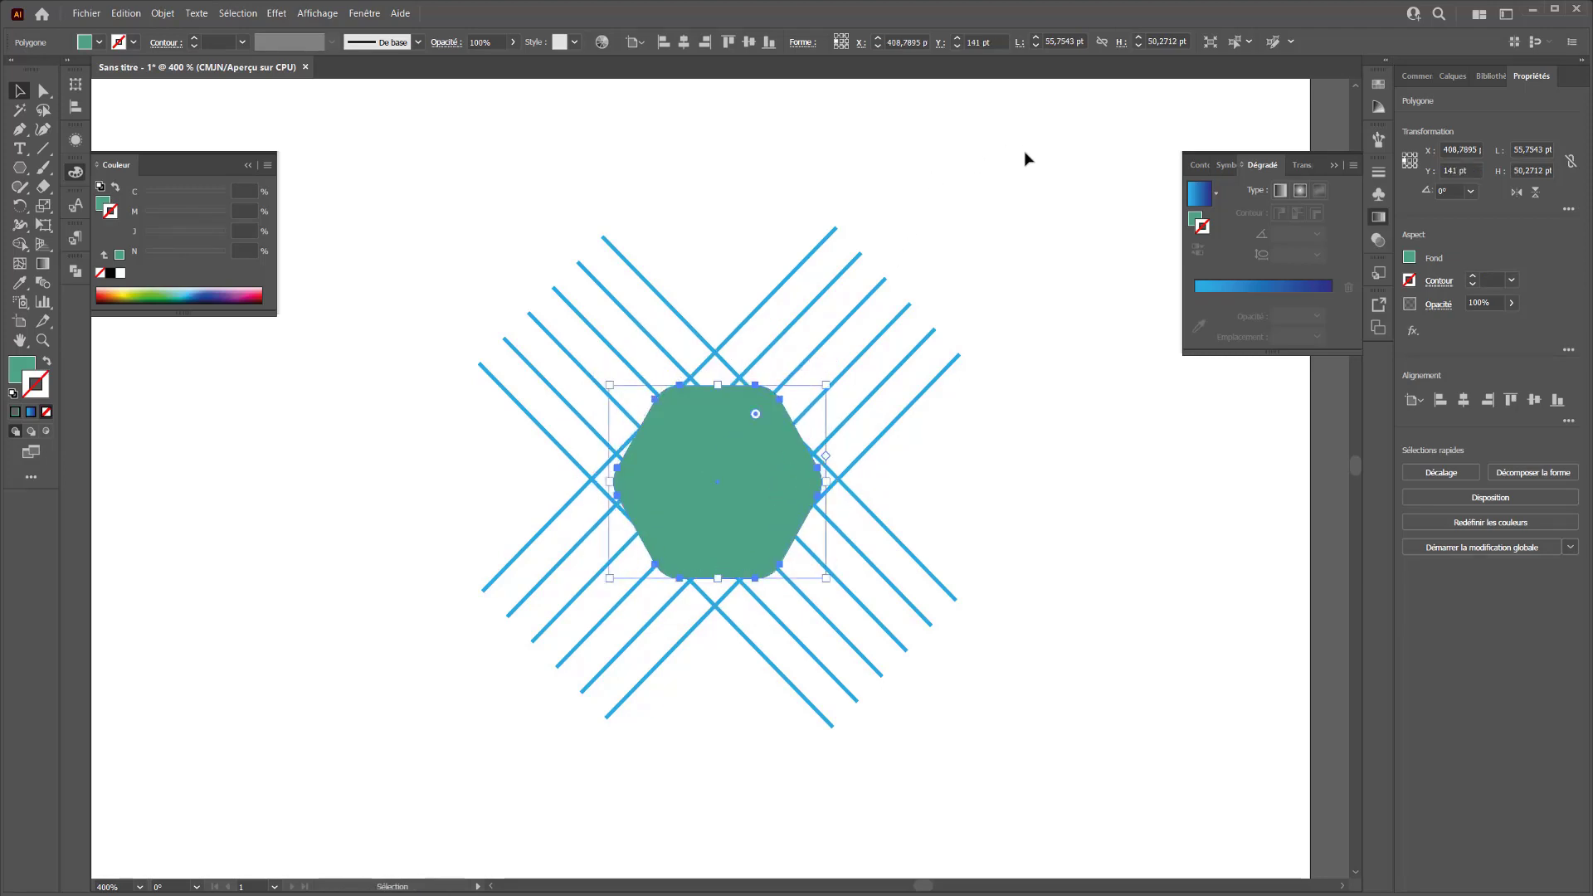
pyautogui.moveTo(1030, 145); pyautogui.dragTo(390, 728)
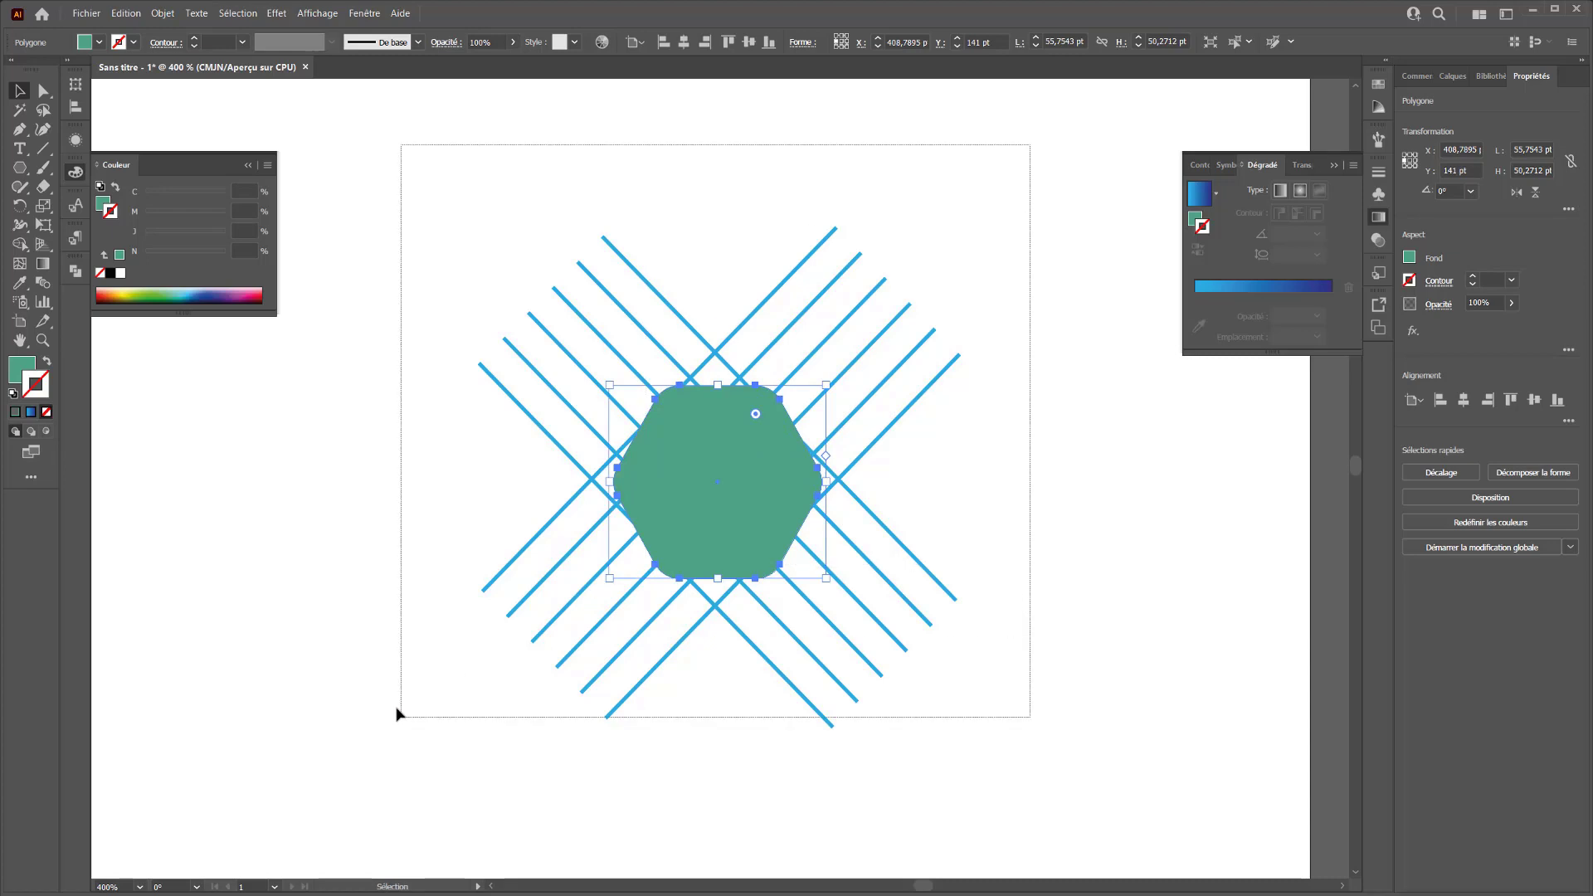
# Remove the centre diamond regions with Shape Builder and merge them into one tilted hole.
pyautogui.click(20, 243)
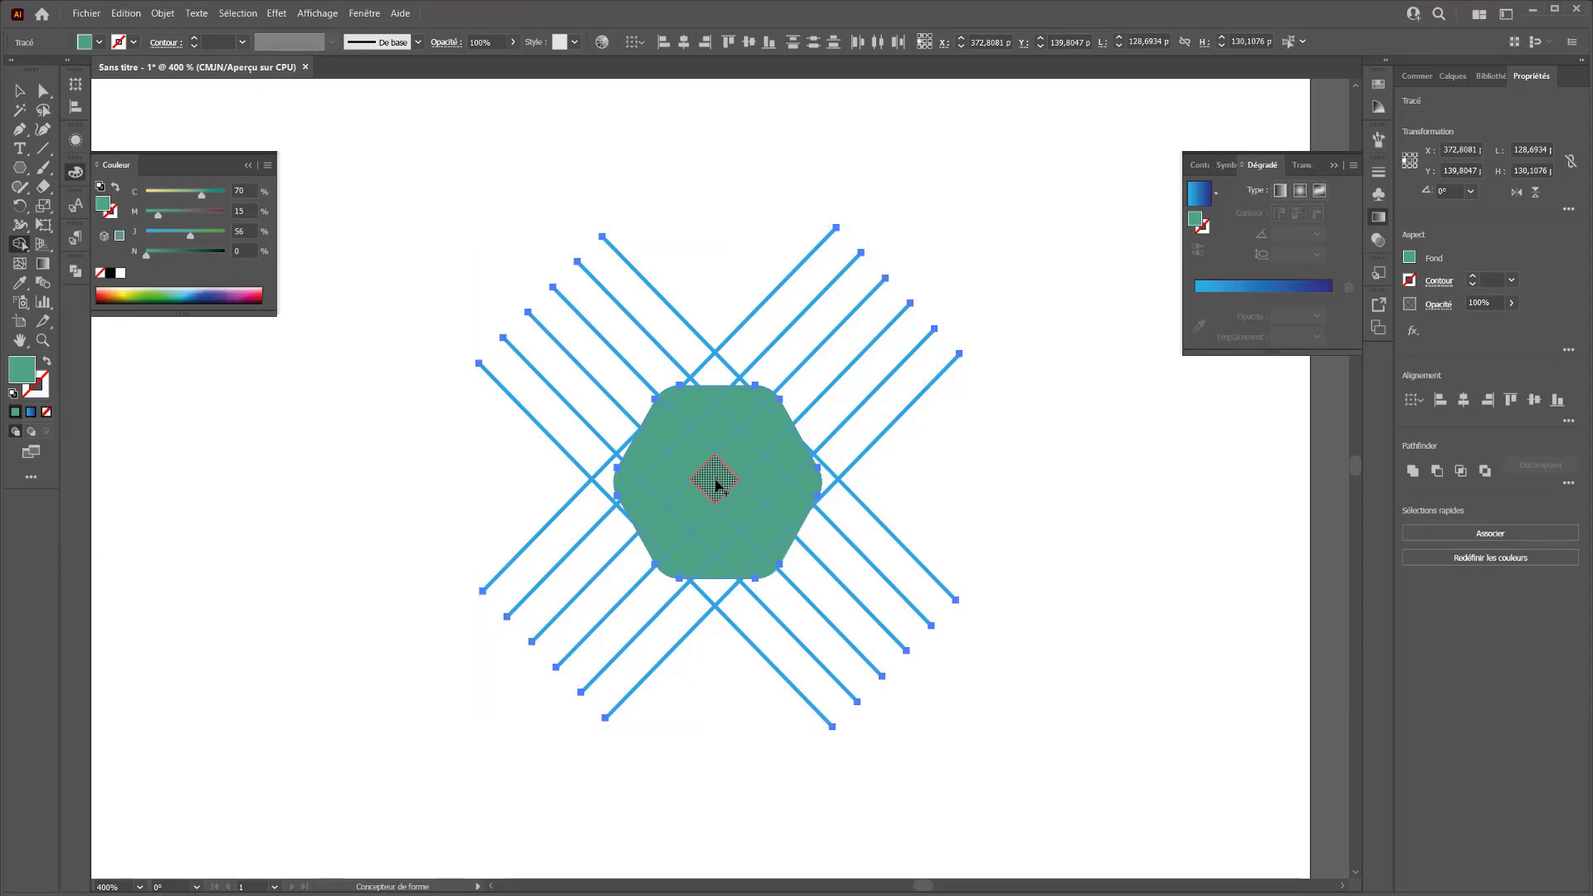
pyautogui.click(718, 488)
pyautogui.keyDown('alt'); pyautogui.click(712, 490); pyautogui.keyUp('alt')
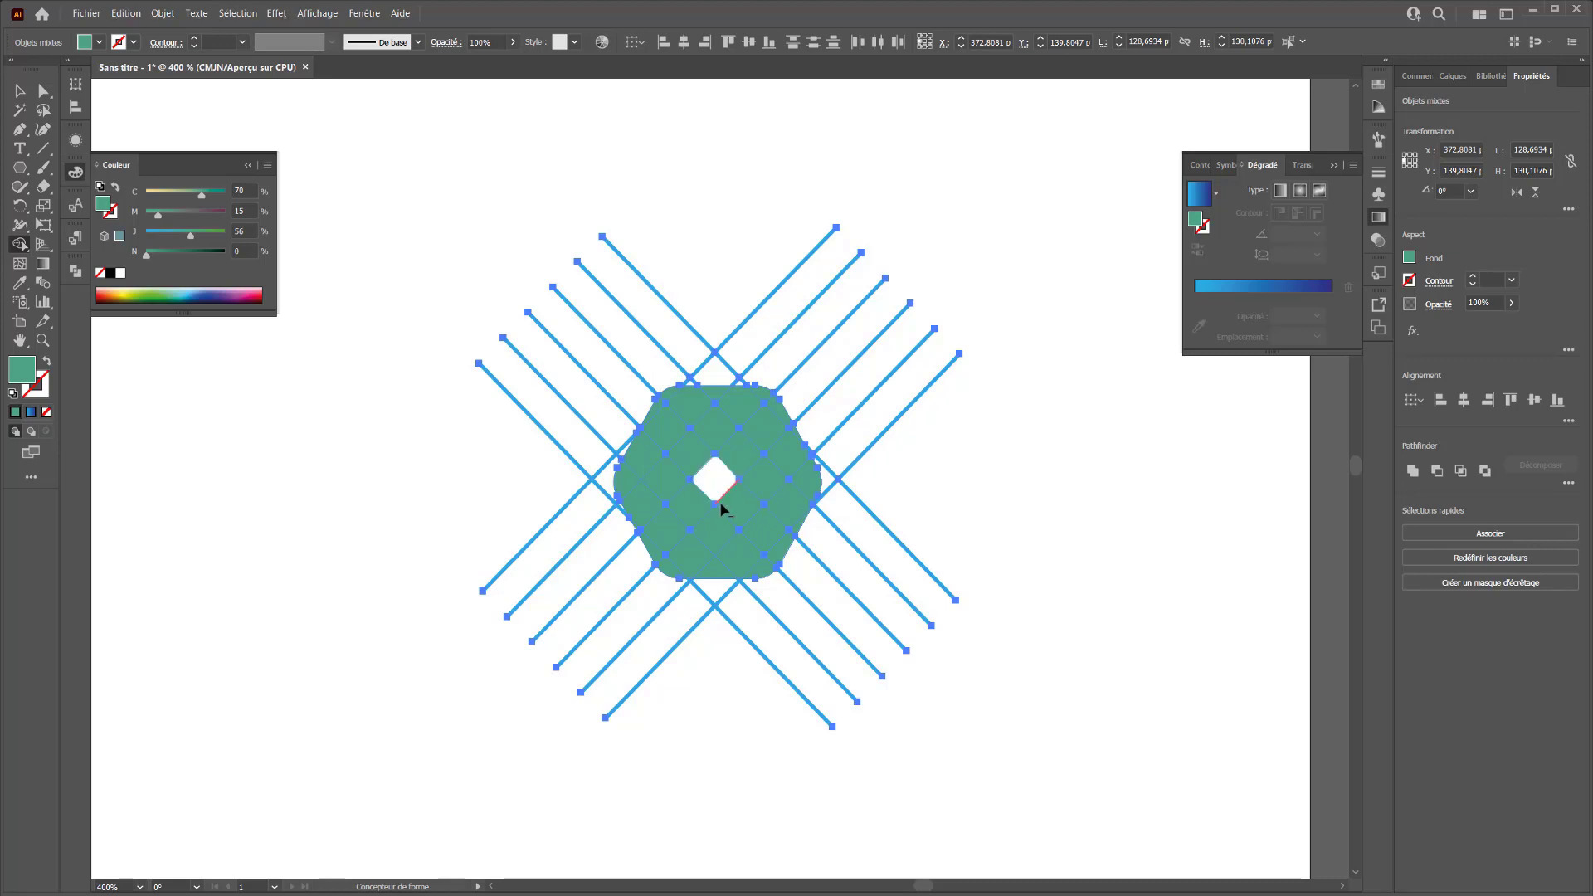
pyautogui.keyDown('alt'); pyautogui.click(740, 505); pyautogui.keyUp('alt')
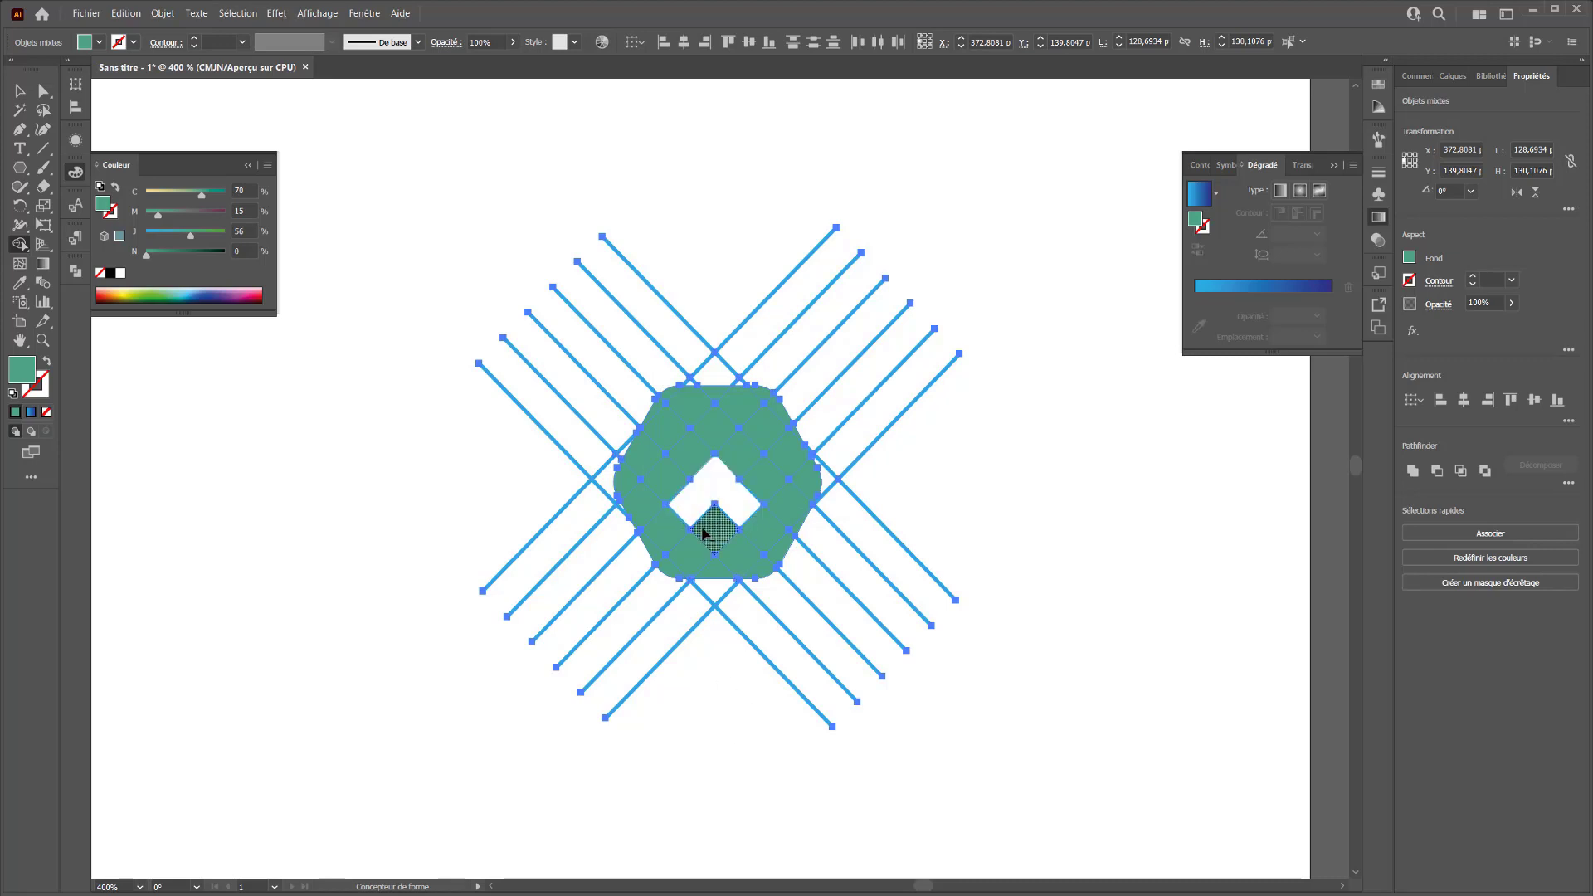
pyautogui.keyDown('alt'); pyautogui.click(758, 470); pyautogui.keyUp('alt')
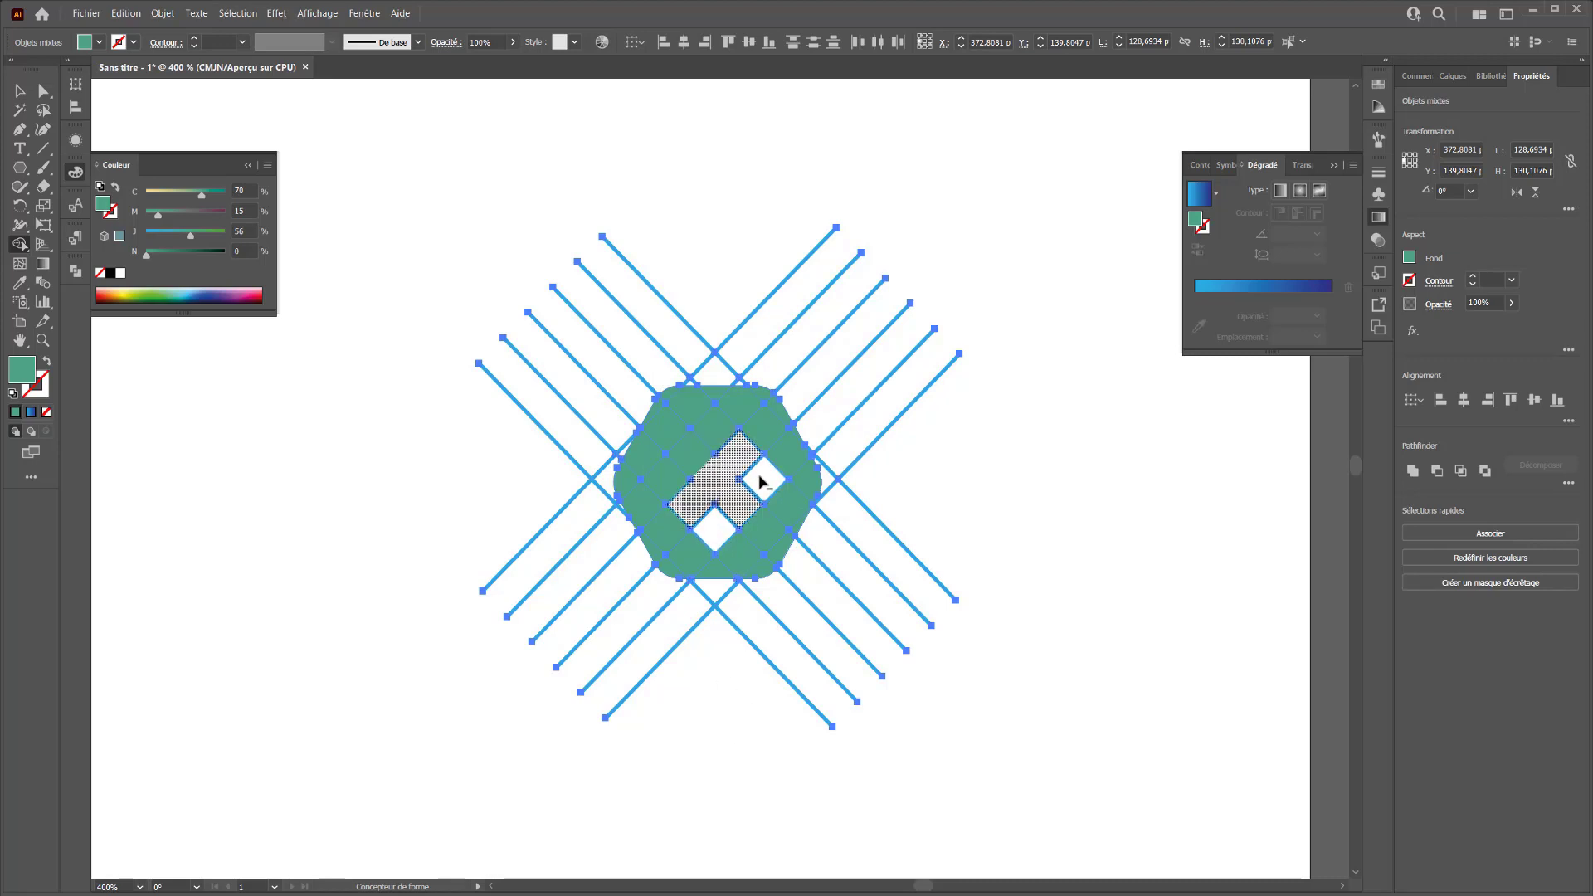
pyautogui.moveTo(758, 477); pyautogui.dragTo(712, 518)
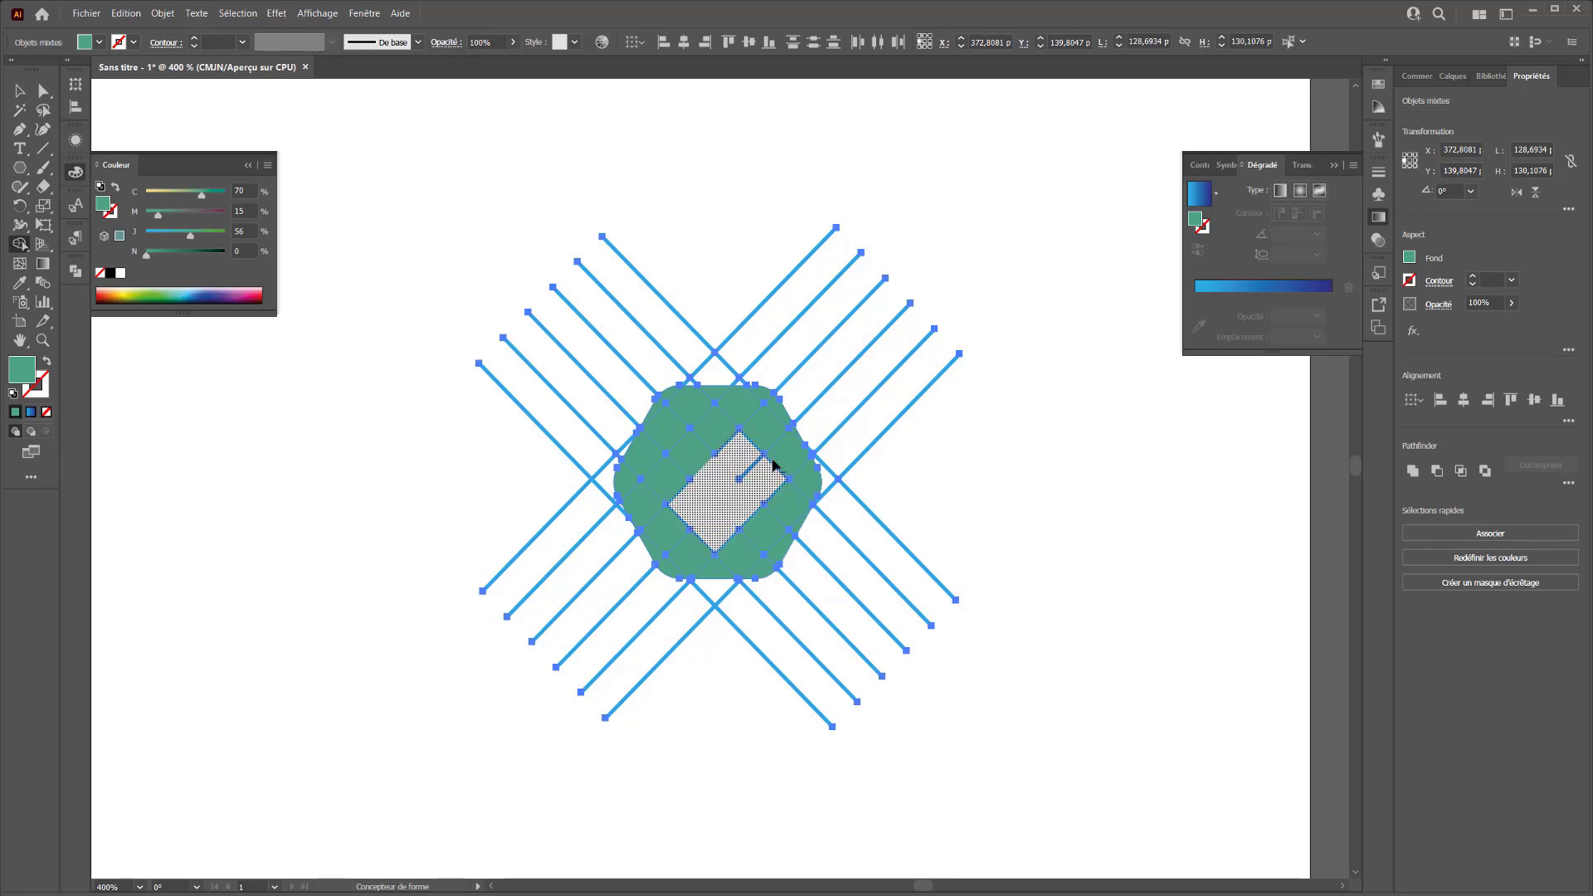
pyautogui.moveTo(771, 464); pyautogui.dragTo(751, 460)
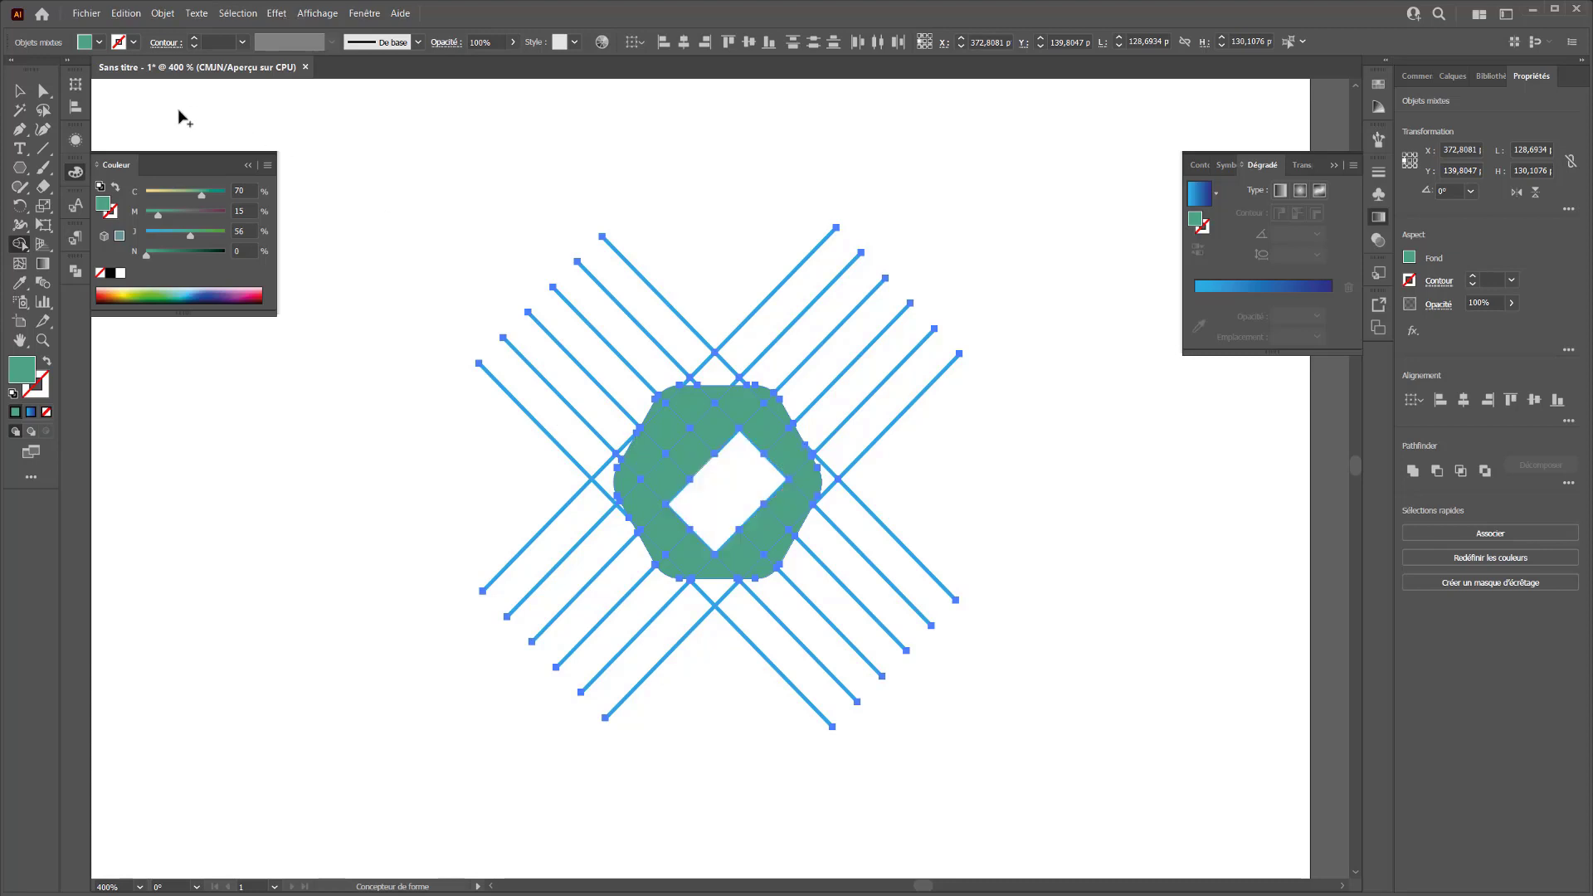
pyautogui.click(44, 89)
pyautogui.click(730, 437)
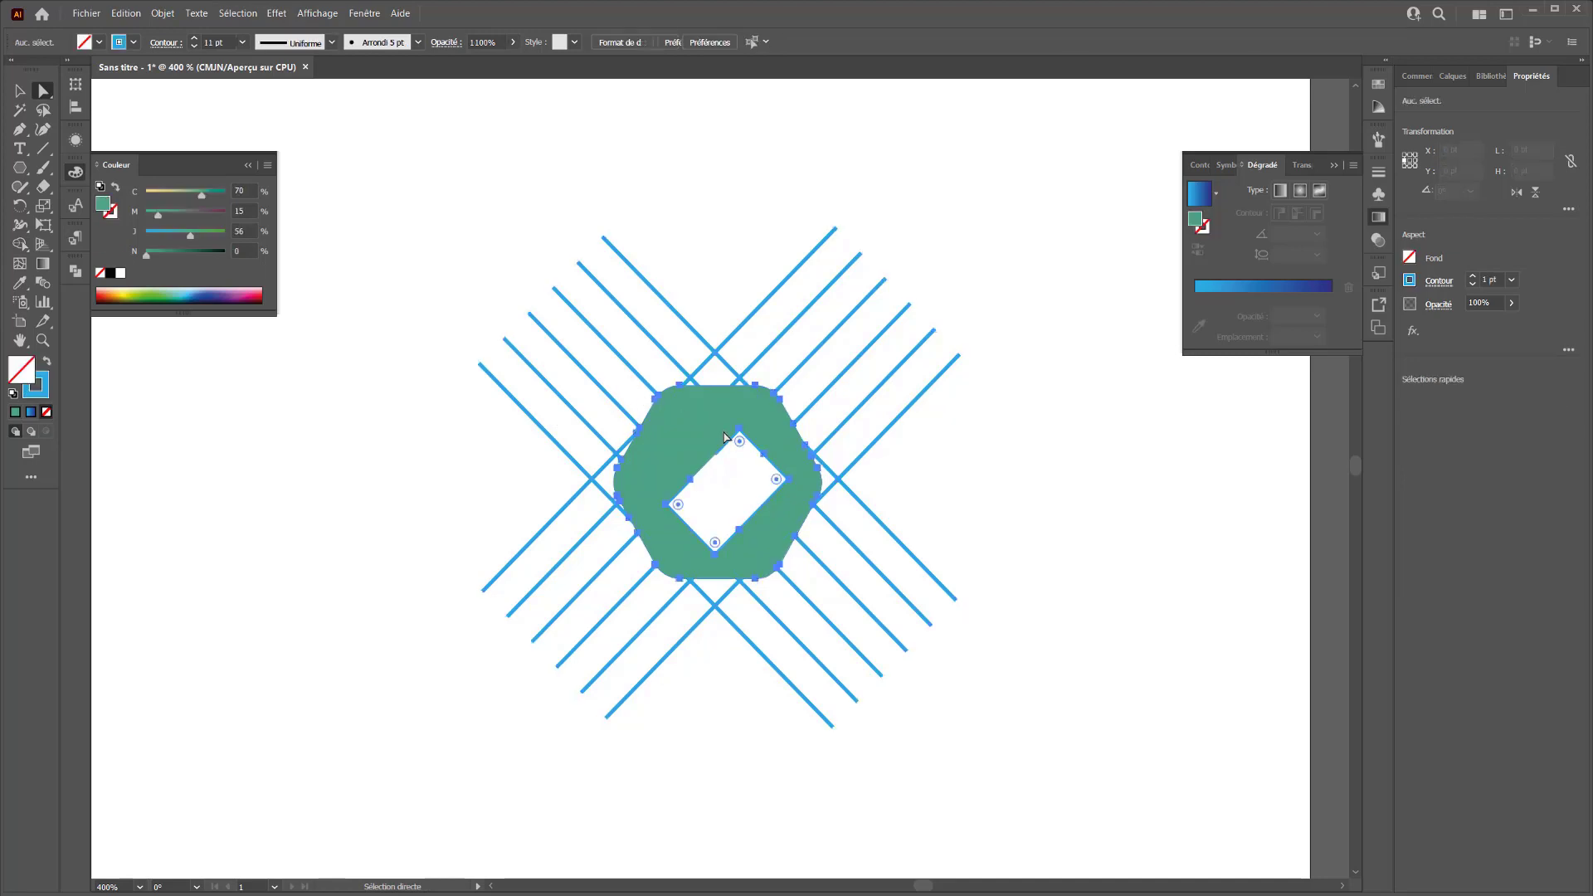
pyautogui.click(741, 443)
pyautogui.moveTo(741, 448); pyautogui.dragTo(743, 483)
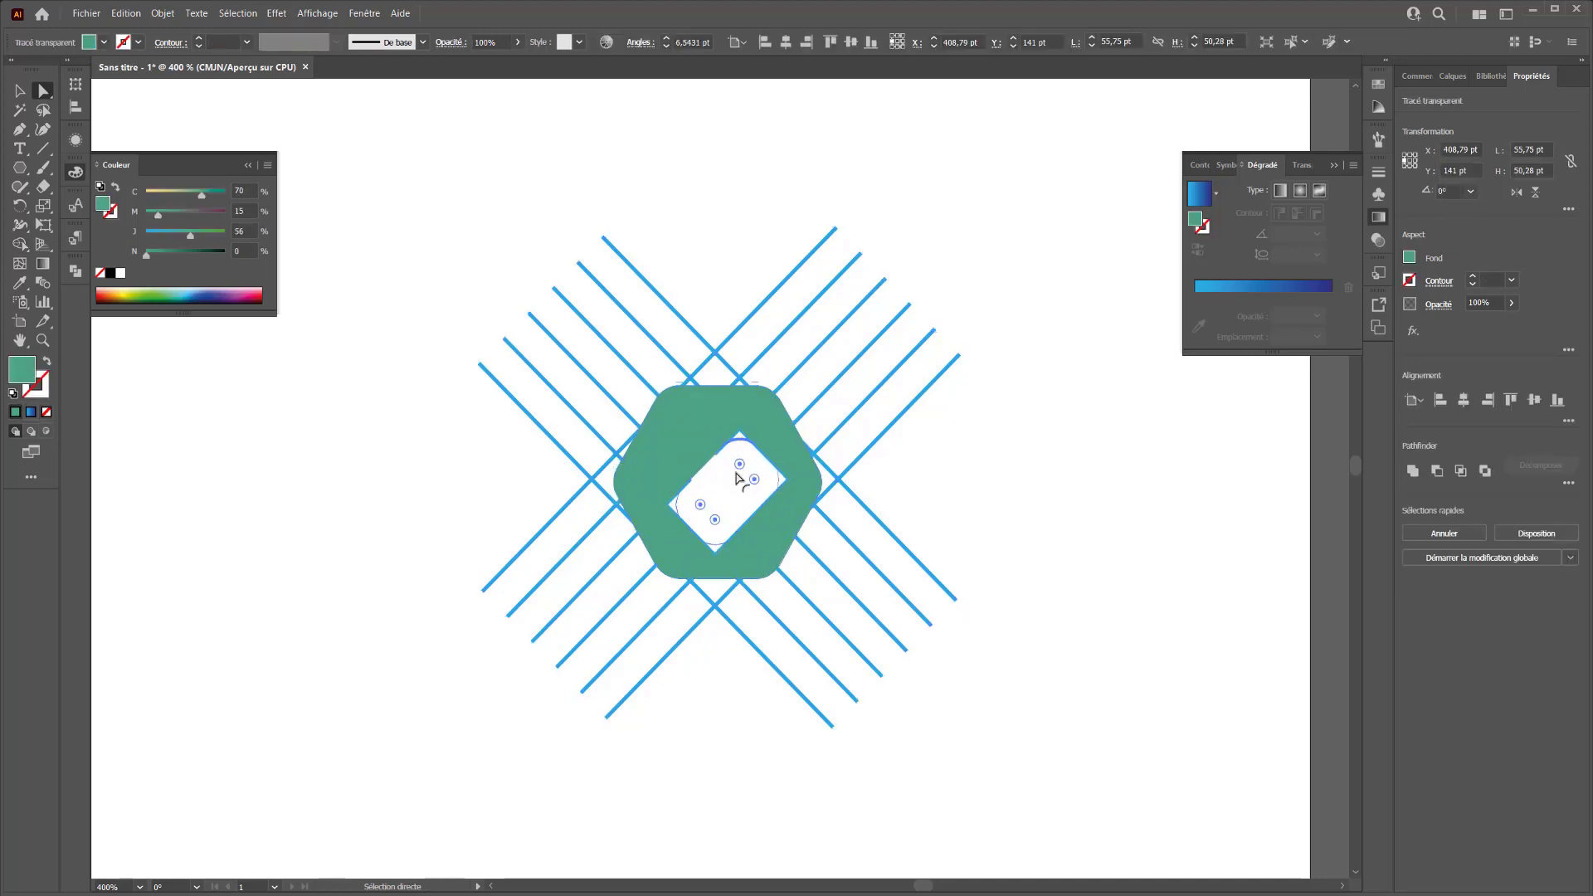
pyautogui.click(387, 473)
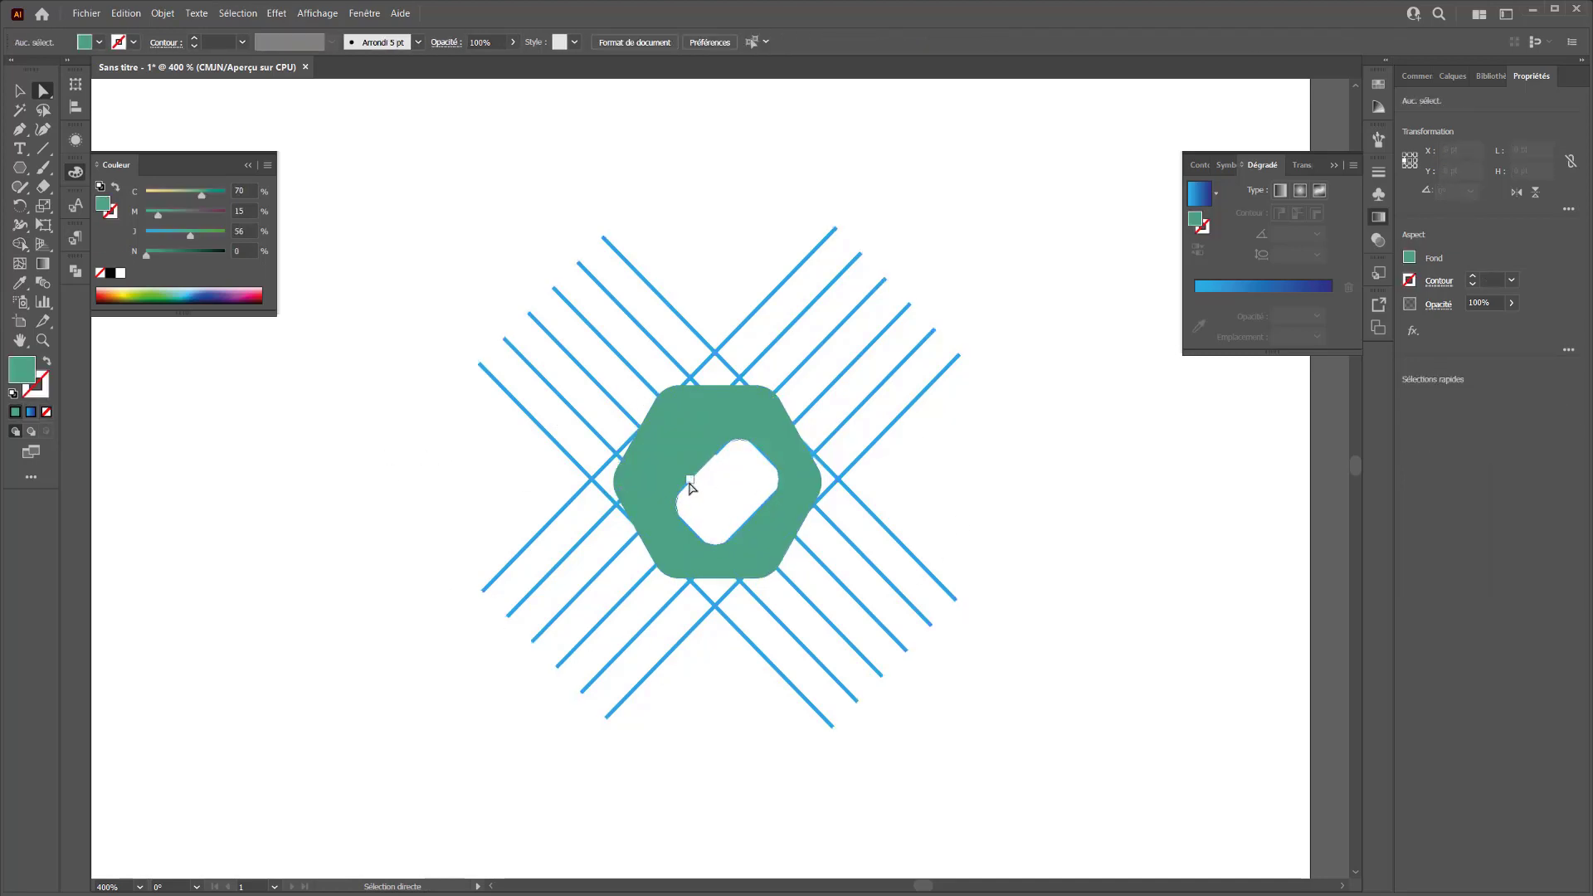
pyautogui.moveTo(729, 240); pyautogui.dragTo(658, 204)
pyautogui.hotkey('ctrl', 'z')
pyautogui.hotkey('ctrl', 'z')
pyautogui.hotkey('ctrl', 'z')
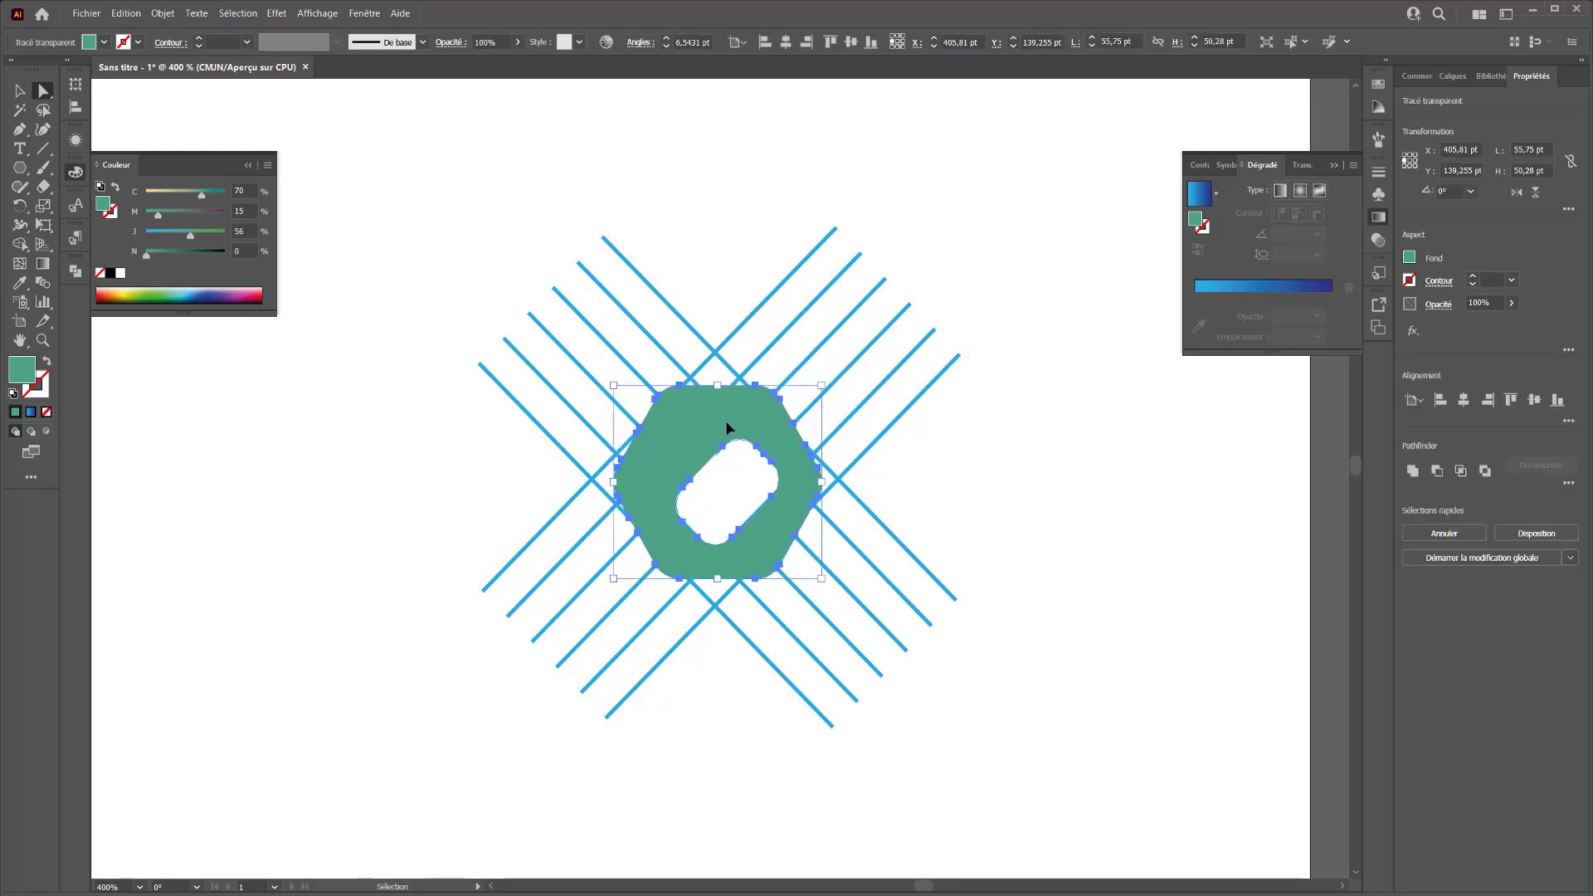
pyautogui.hotkey('ctrl', 'a')
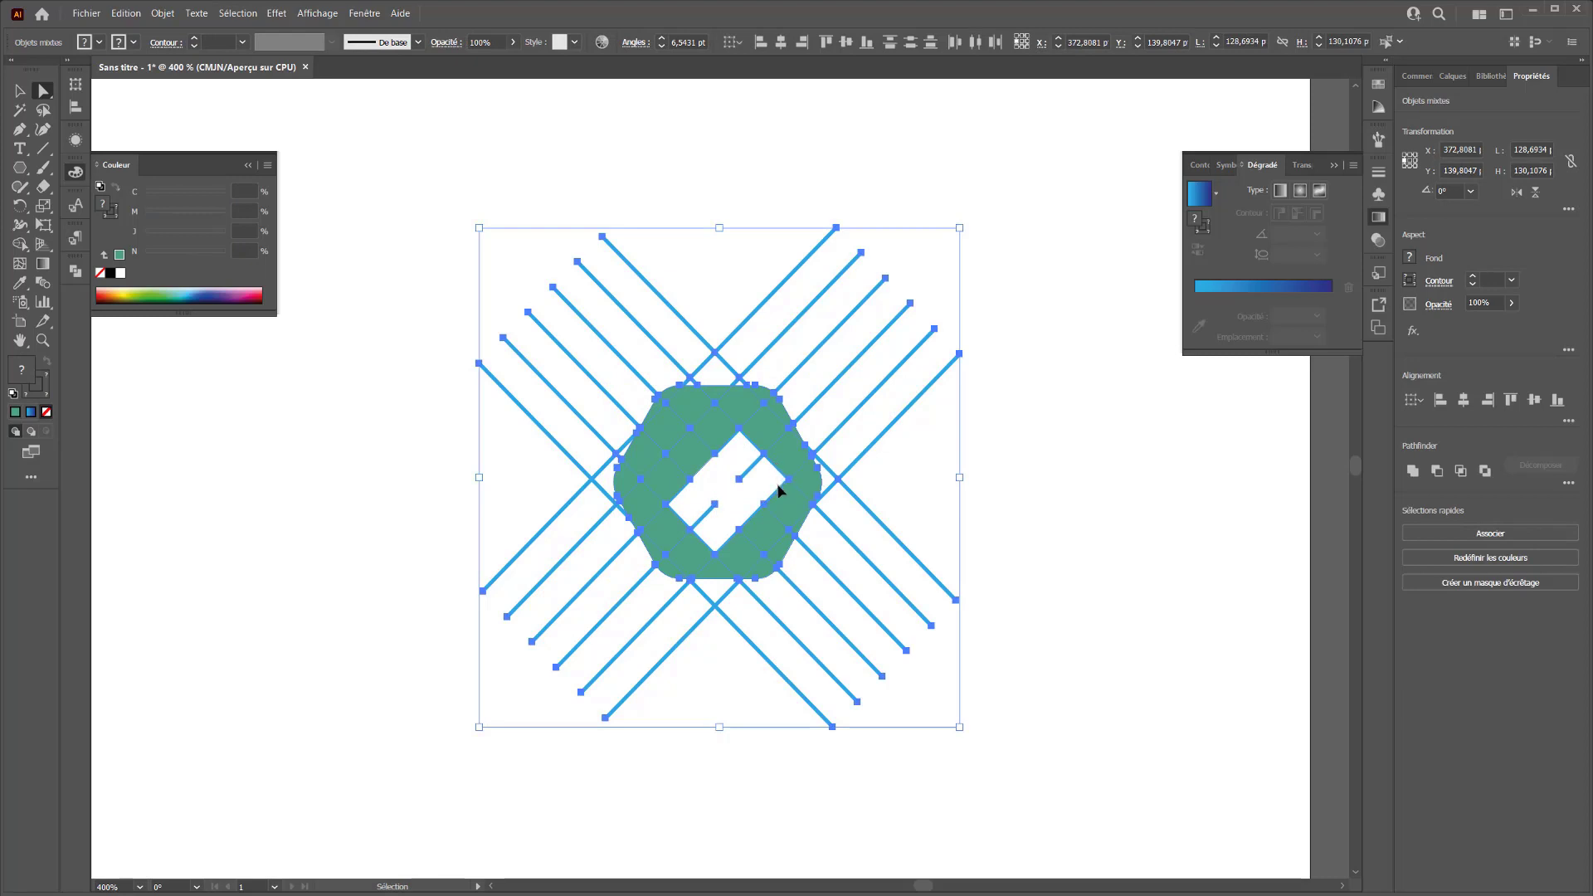
pyautogui.press('a')
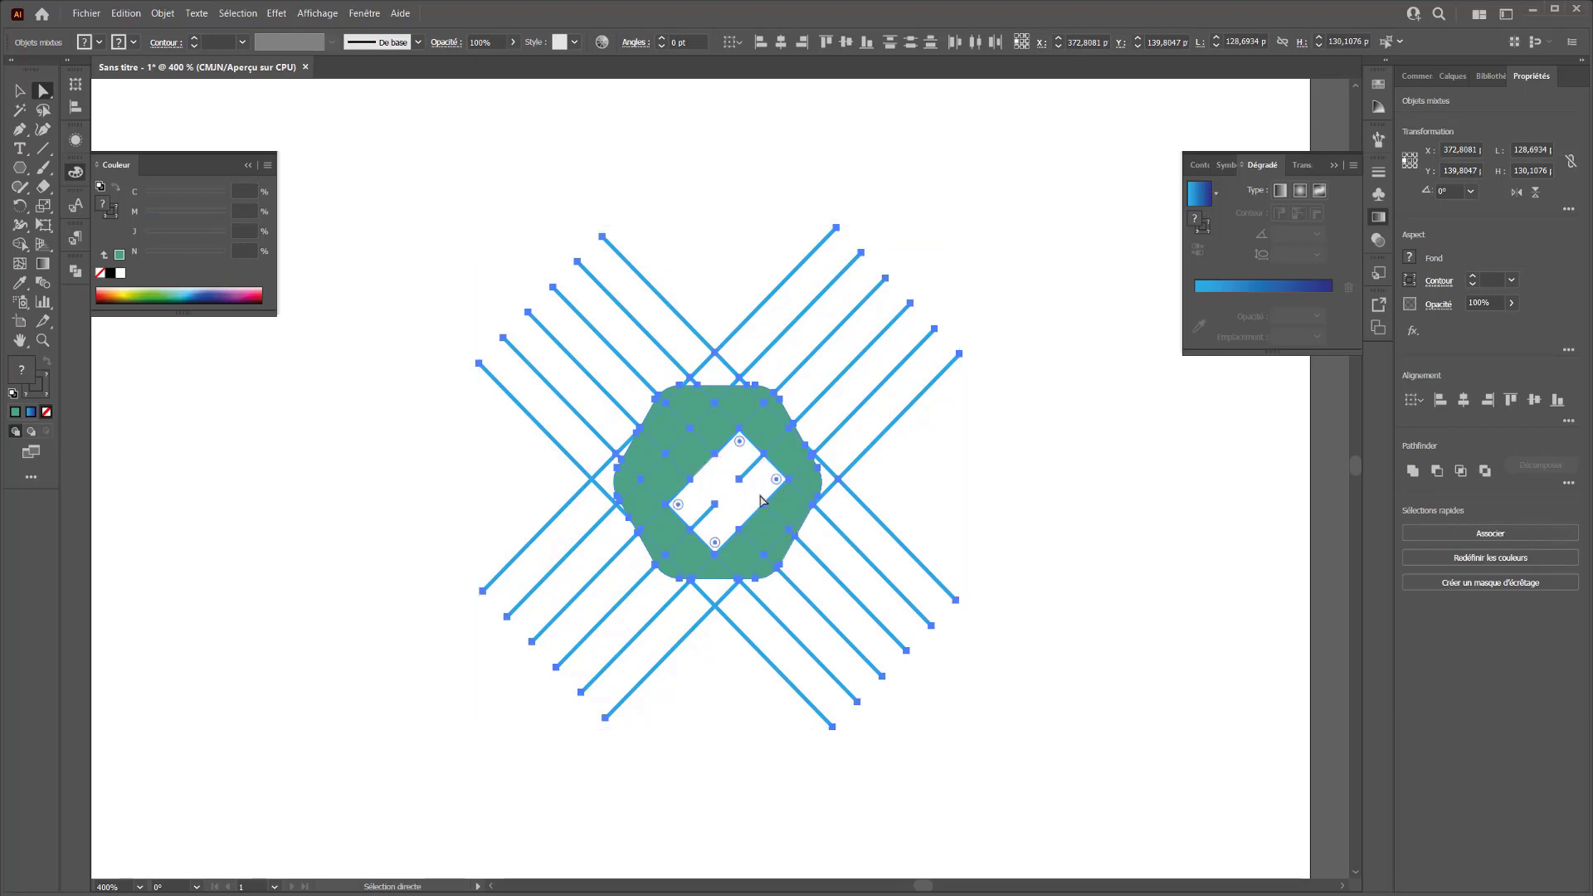
pyautogui.press('v')
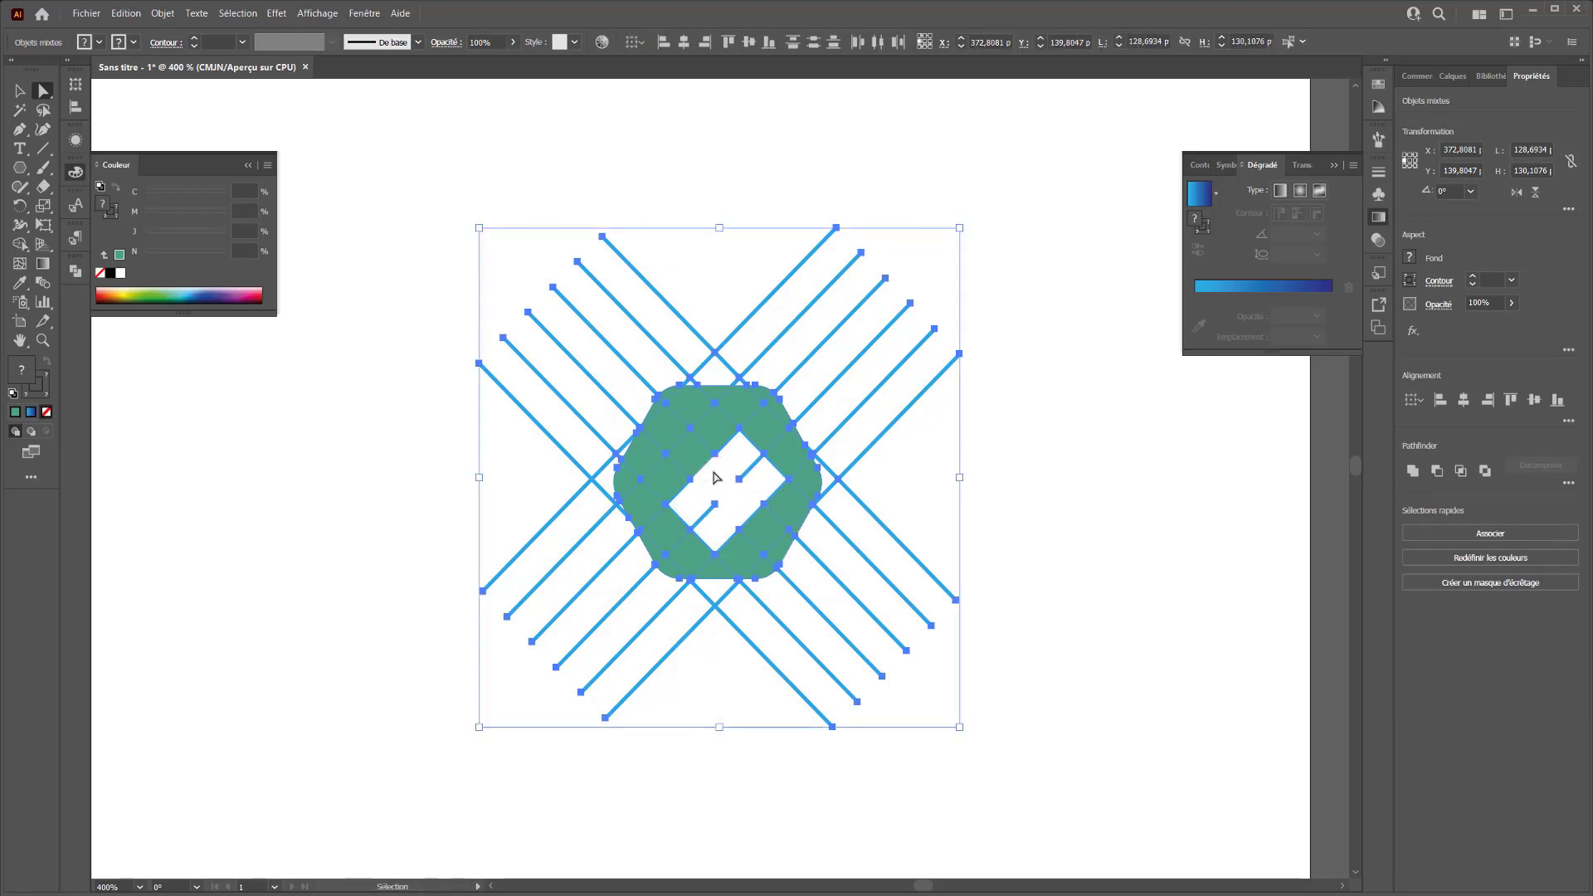
pyautogui.press('shift')
pyautogui.press('a')
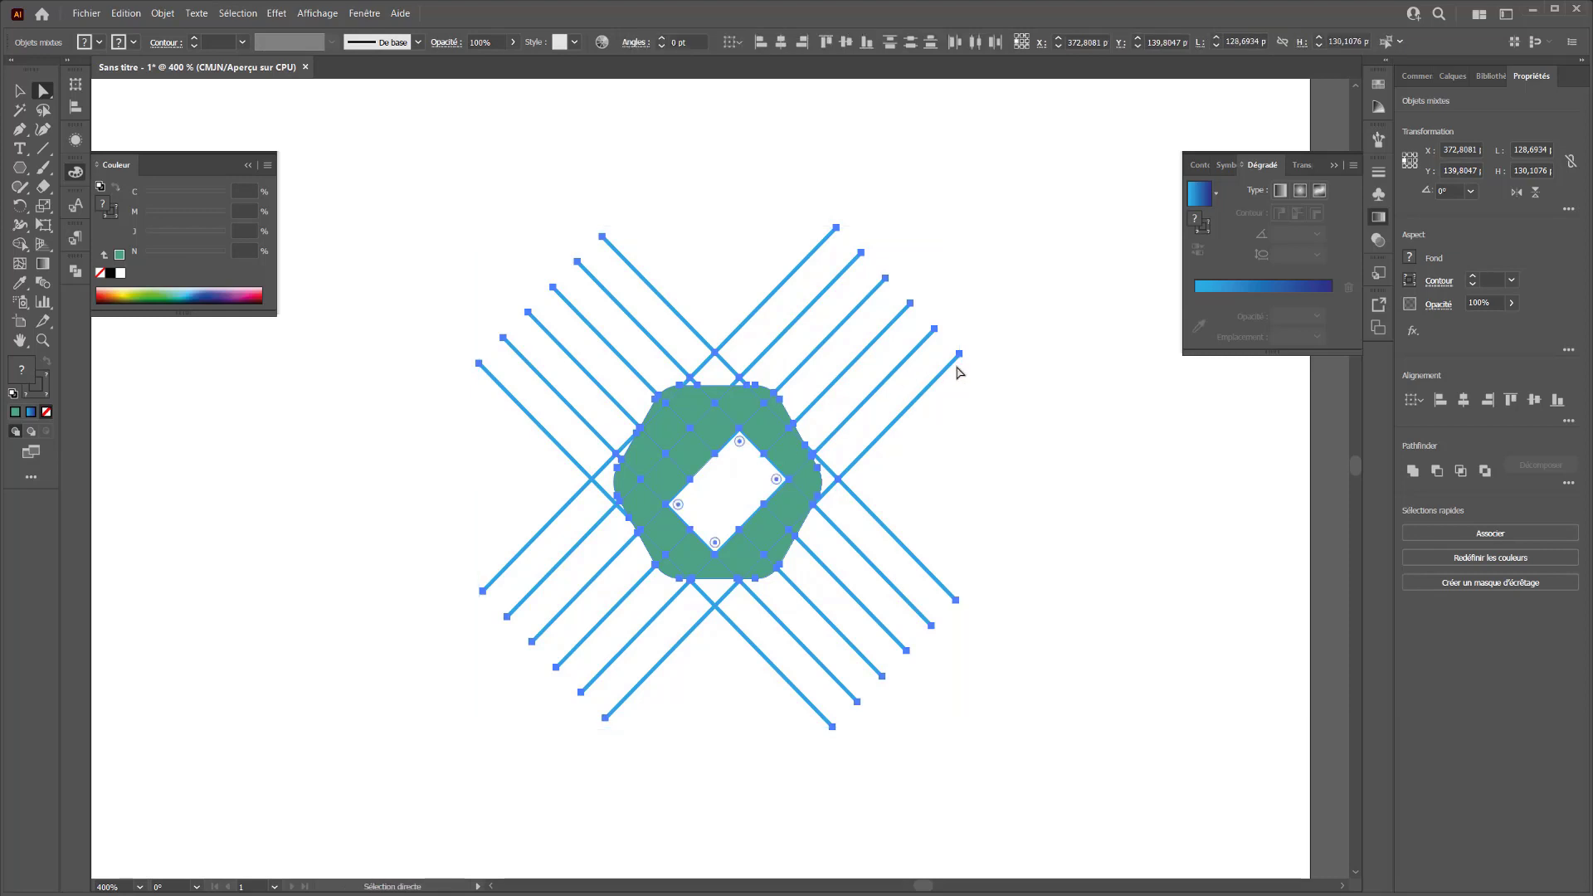
# Merge the green band regions and corner slivers into one solid ring with Shape Builder.
pyautogui.click(20, 244)
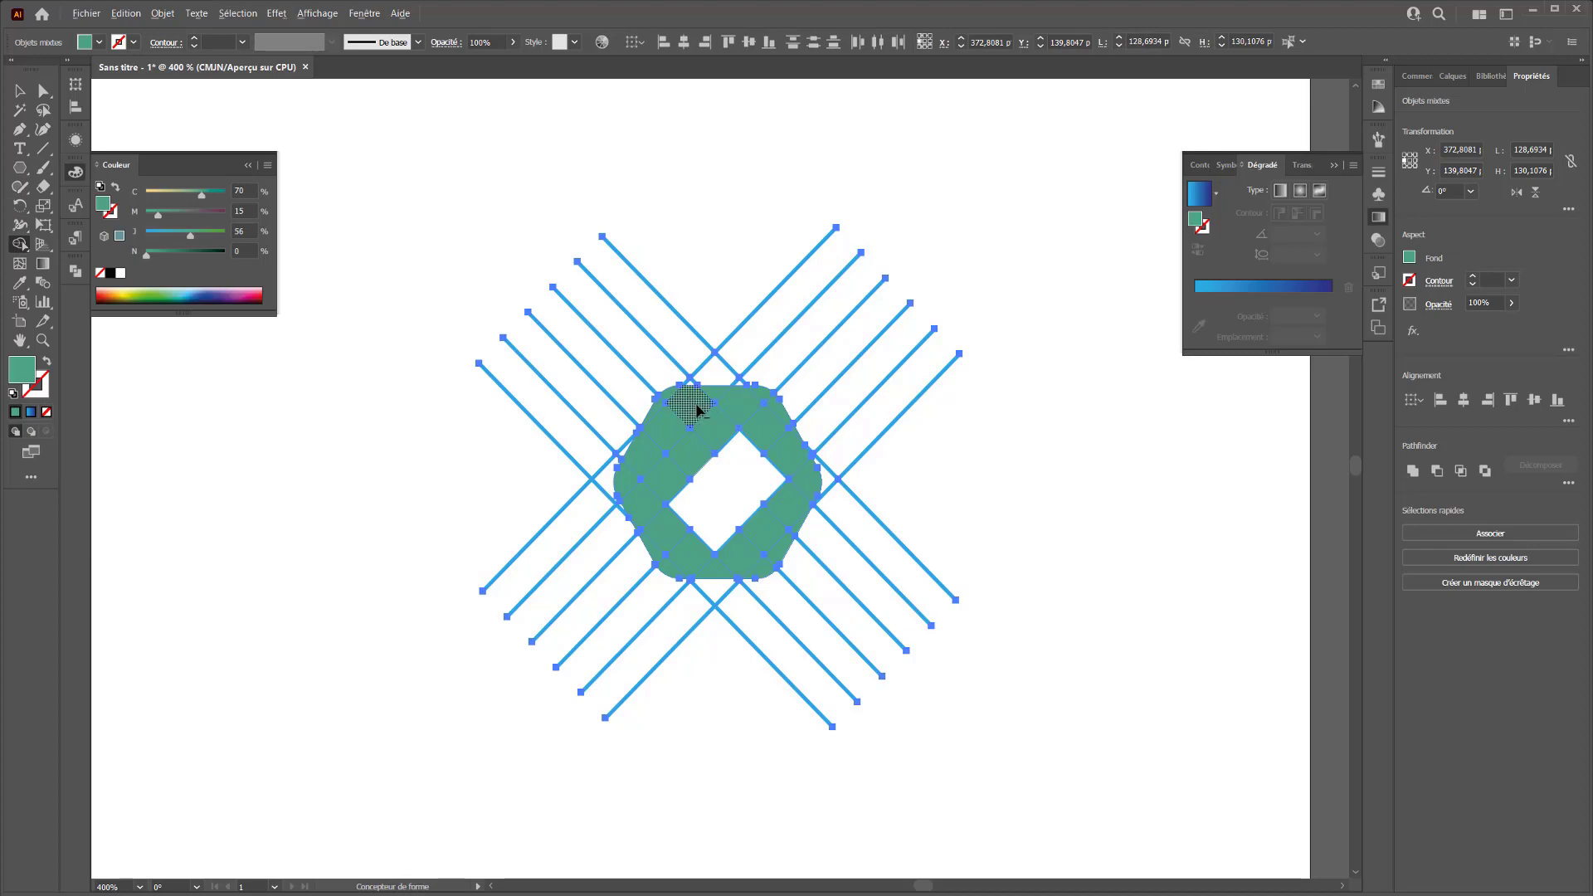
pyautogui.moveTo(650, 446)
pyautogui.mouseDown()
pyautogui.moveTo(648, 425)
pyautogui.moveTo(743, 452)
pyautogui.mouseUp()
pyautogui.moveTo(674, 400)
pyautogui.mouseDown()
pyautogui.moveTo(649, 465)
pyautogui.moveTo(663, 538)
pyautogui.mouseUp()
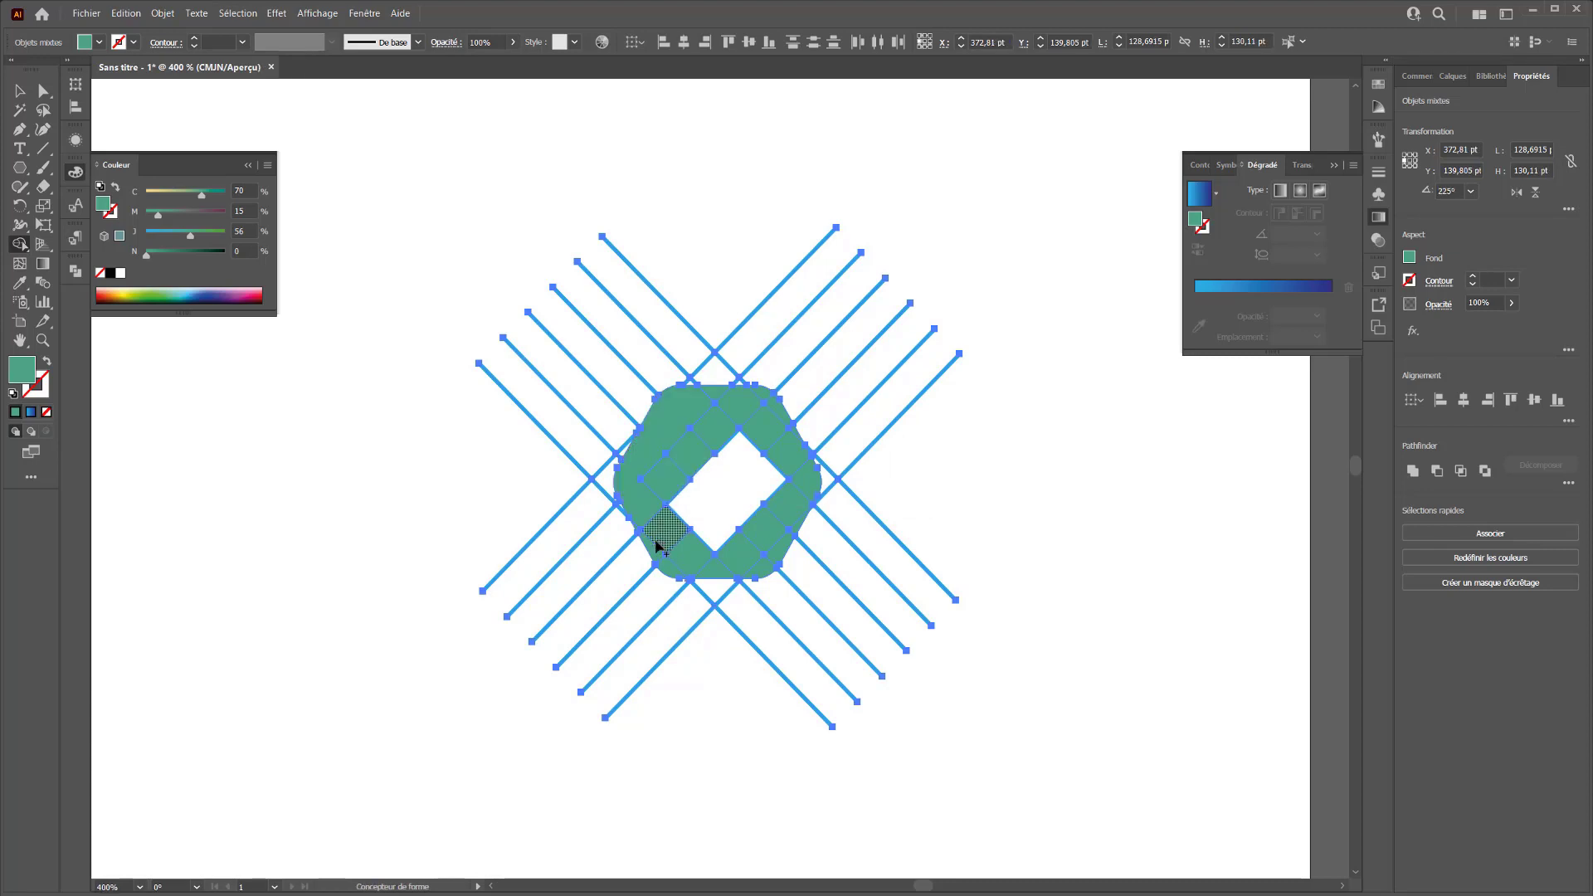
pyautogui.moveTo(704, 571); pyautogui.dragTo(764, 571)
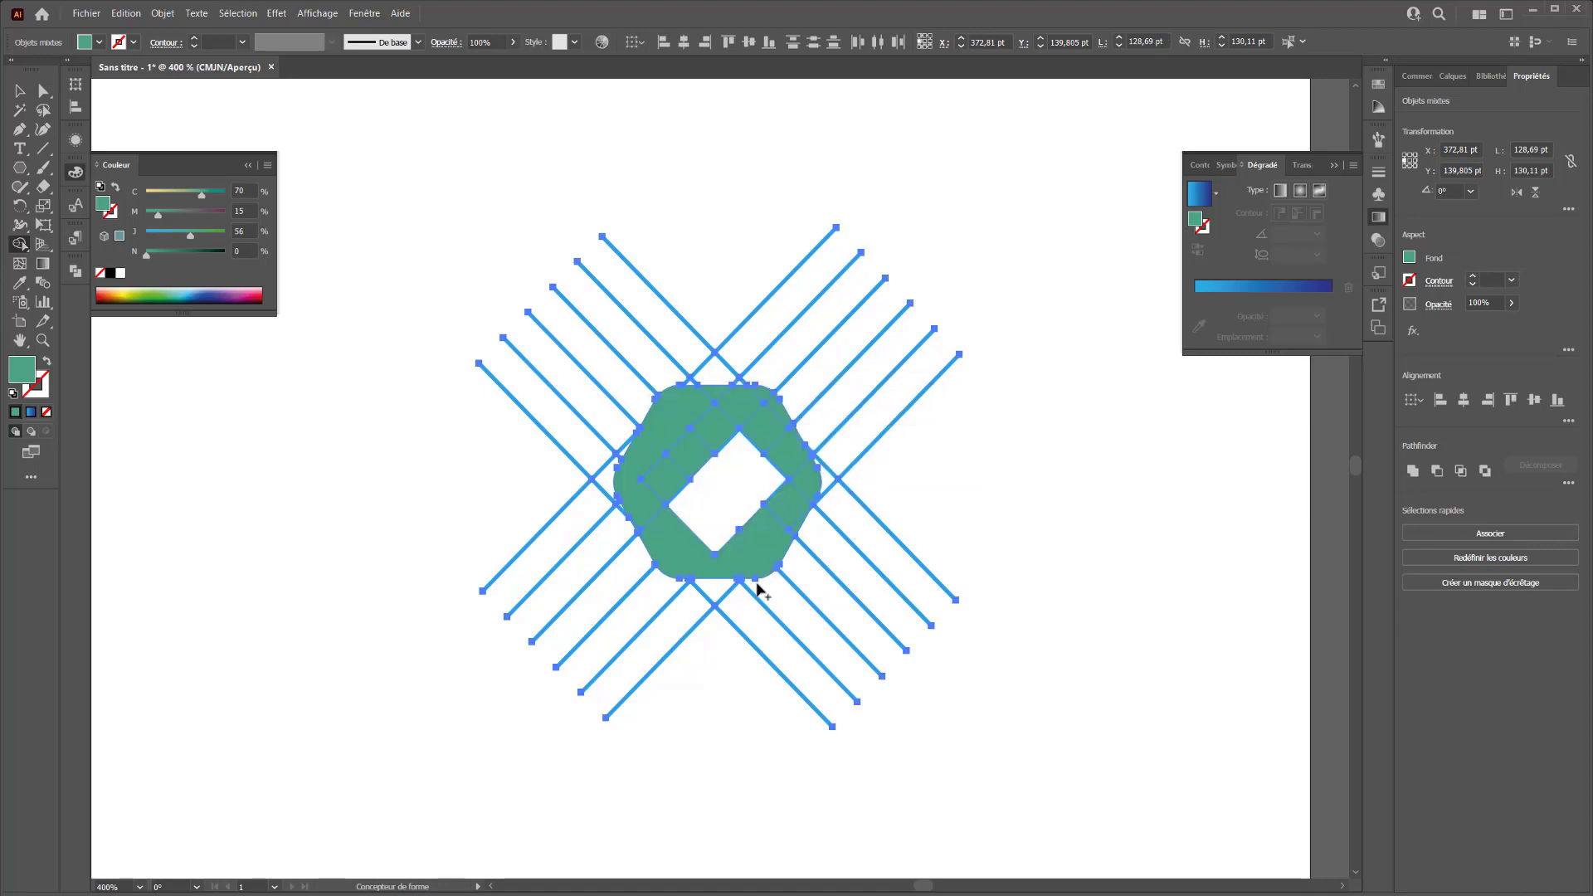
pyautogui.moveTo(808, 486); pyautogui.dragTo(730, 404)
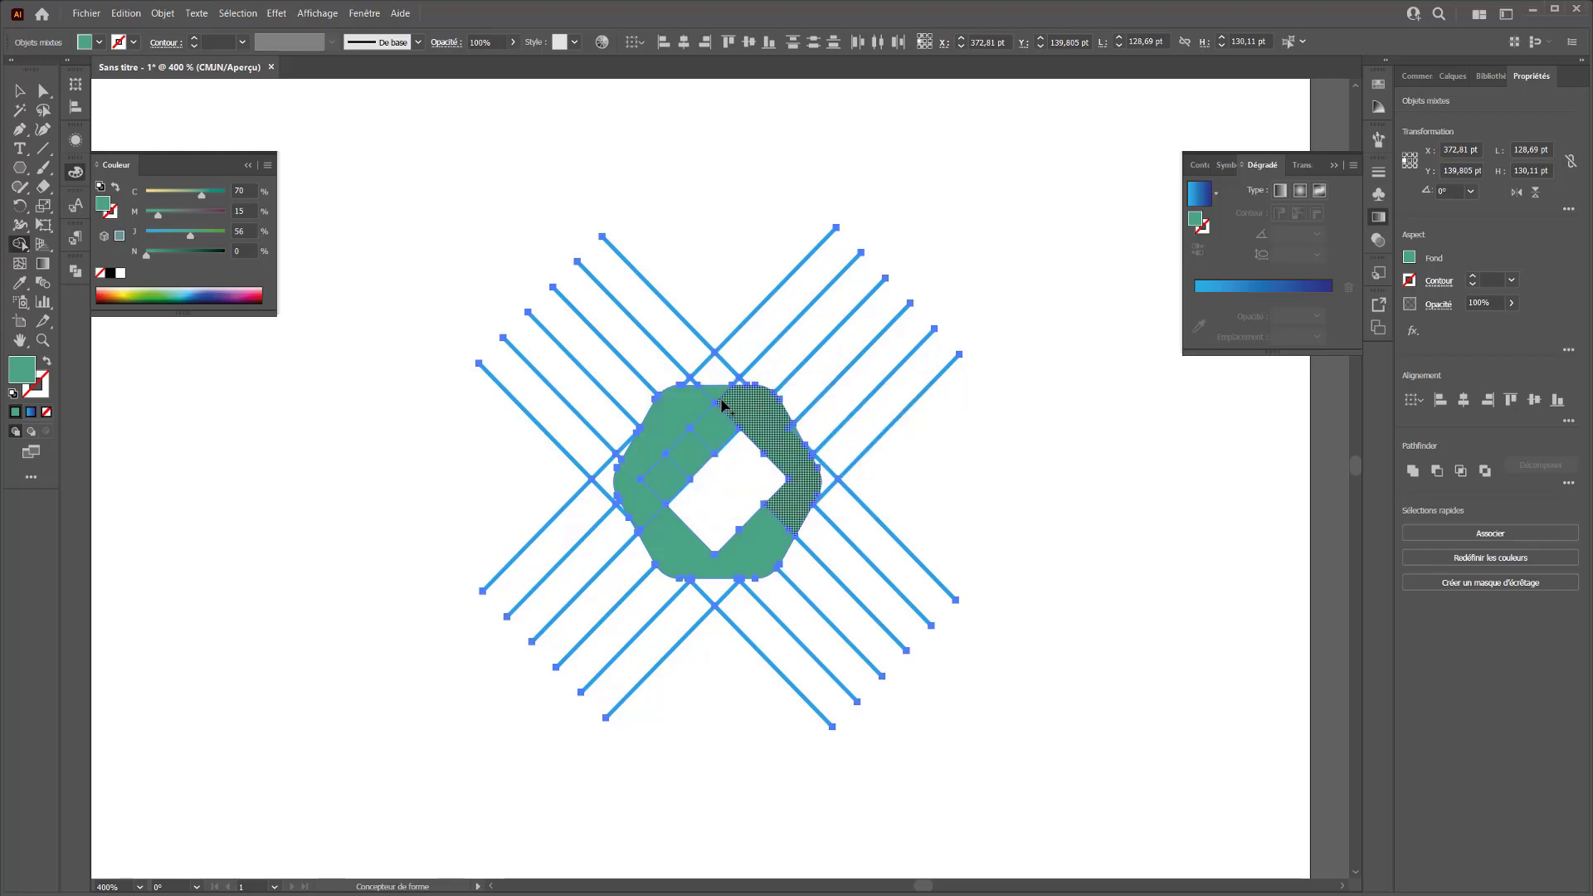
pyautogui.click(677, 476)
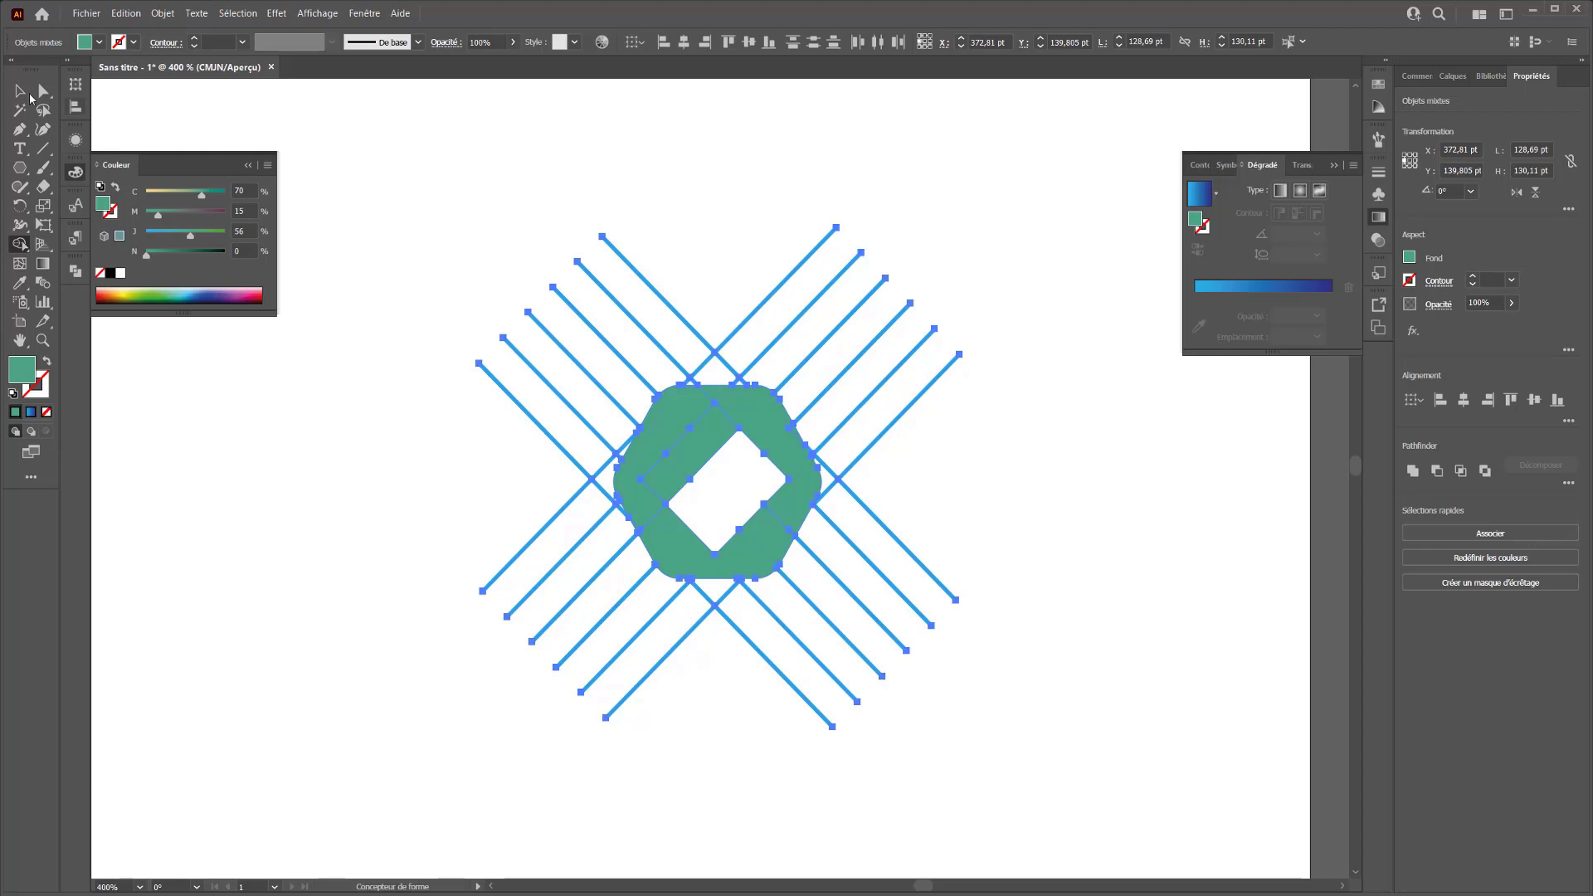
pyautogui.click(42, 91)
pyautogui.click(580, 170)
pyautogui.moveTo(738, 218); pyautogui.dragTo(956, 365)
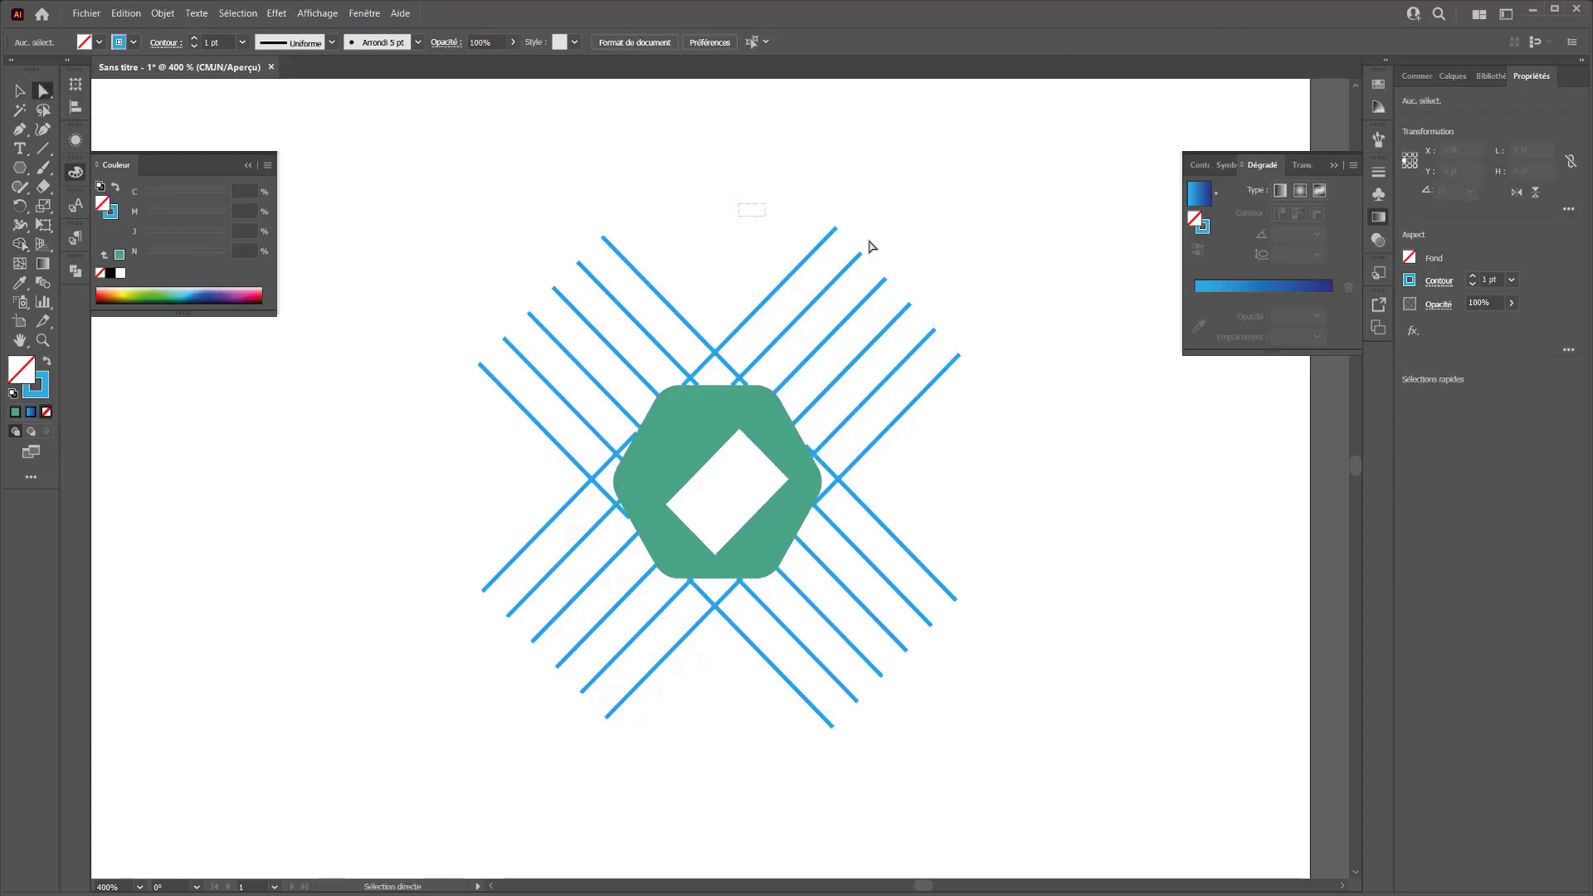
# Delete the blue line ends at the upper-right, upper-left and above the hexagon.
pyautogui.moveTo(871, 246); pyautogui.dragTo(1013, 357)
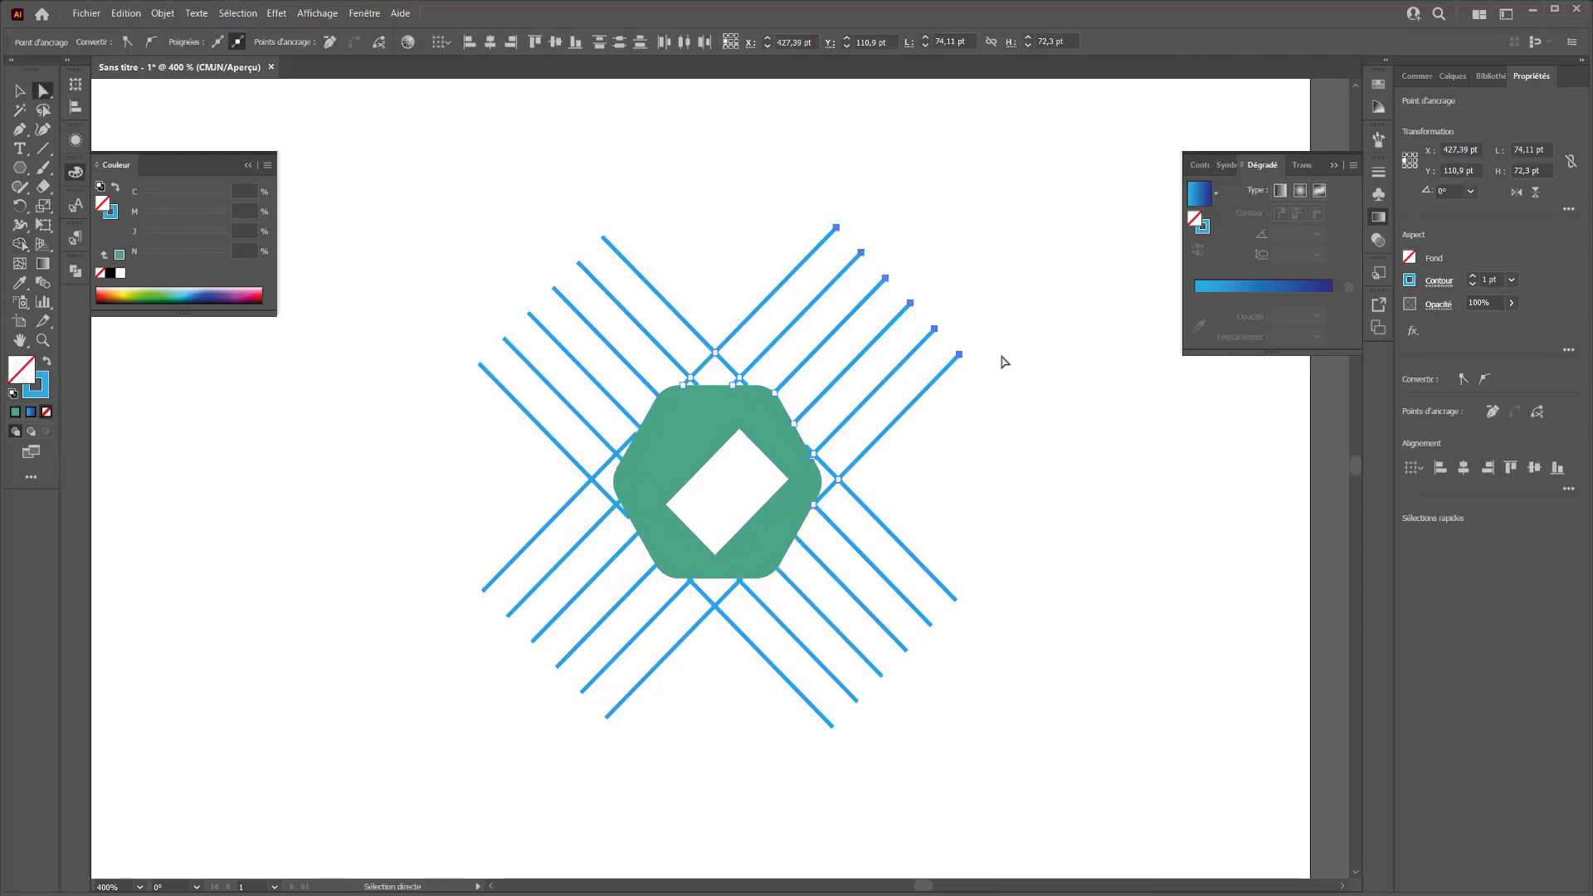
pyautogui.press('Delete')
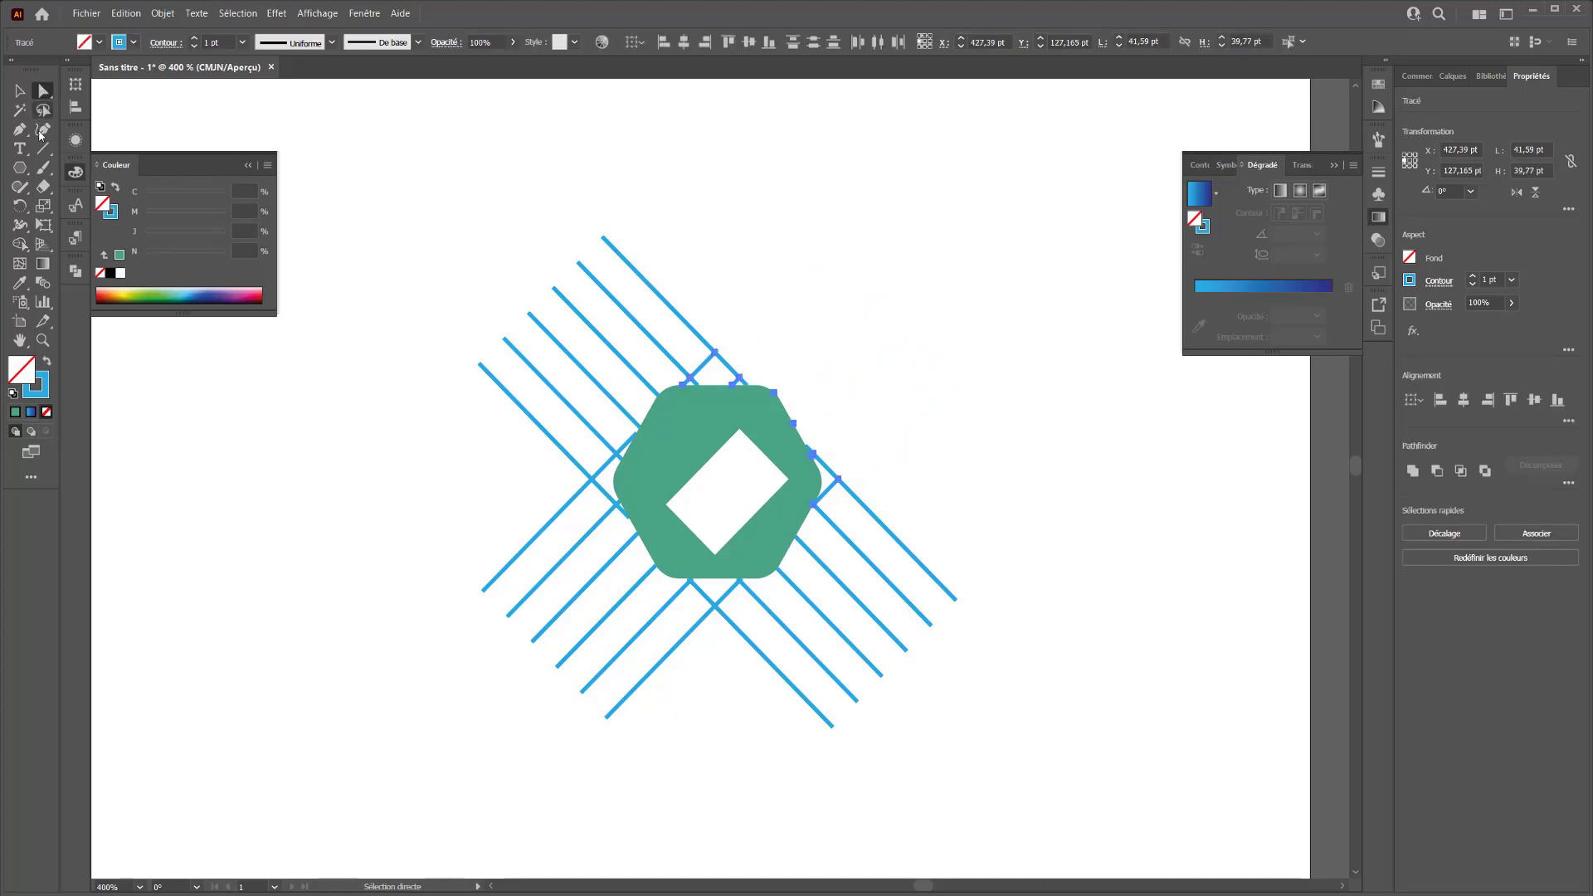
pyautogui.click(41, 117)
pyautogui.moveTo(756, 279)
pyautogui.mouseDown()
pyautogui.moveTo(462, 365)
pyautogui.moveTo(700, 224)
pyautogui.mouseUp()
pyautogui.press('Delete')
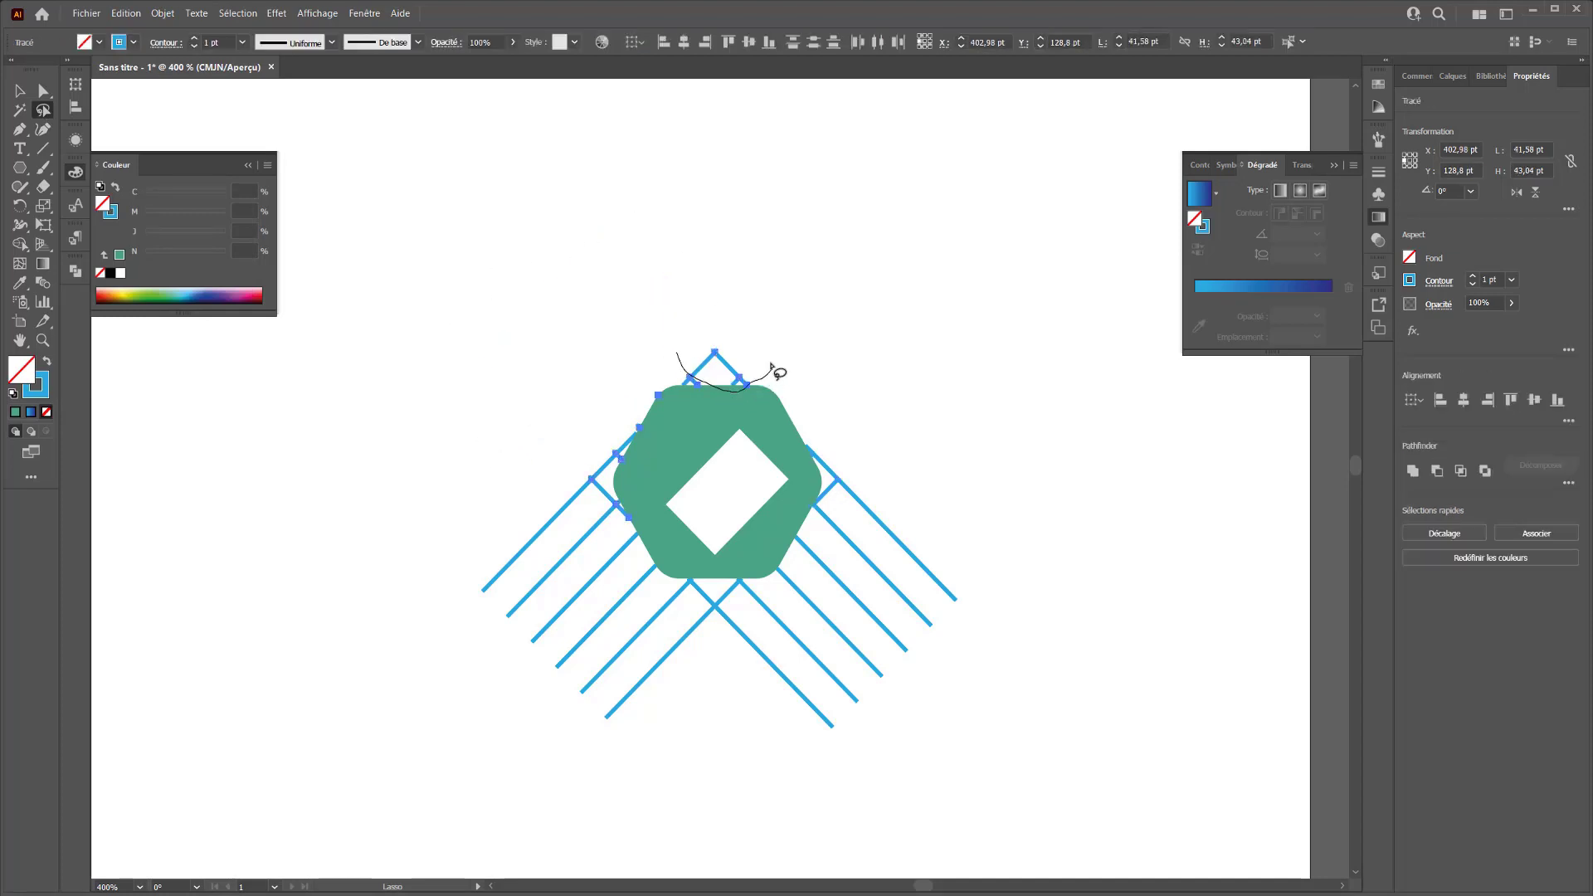
pyautogui.moveTo(697, 383); pyautogui.dragTo(764, 309)
pyautogui.press('Delete')
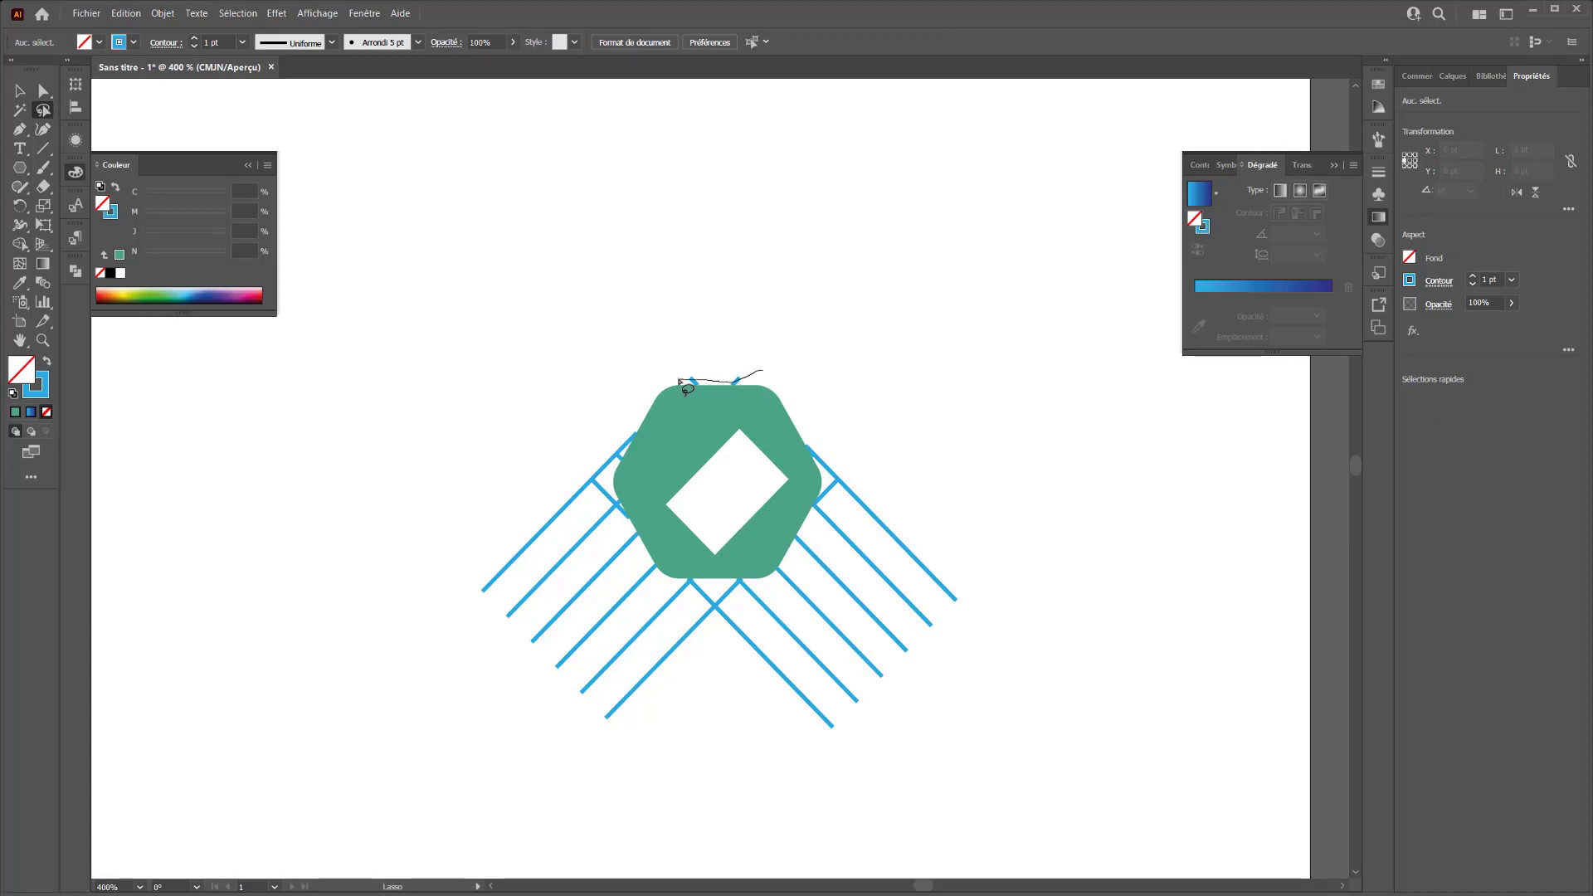
pyautogui.moveTo(685, 388); pyautogui.dragTo(686, 390)
pyautogui.press('Delete')
# Delete the remaining lower-left and lower-right blue lines.
pyautogui.moveTo(622, 450)
pyautogui.mouseDown()
pyautogui.moveTo(611, 481)
pyautogui.moveTo(391, 509)
pyautogui.mouseUp()
pyautogui.press('Delete')
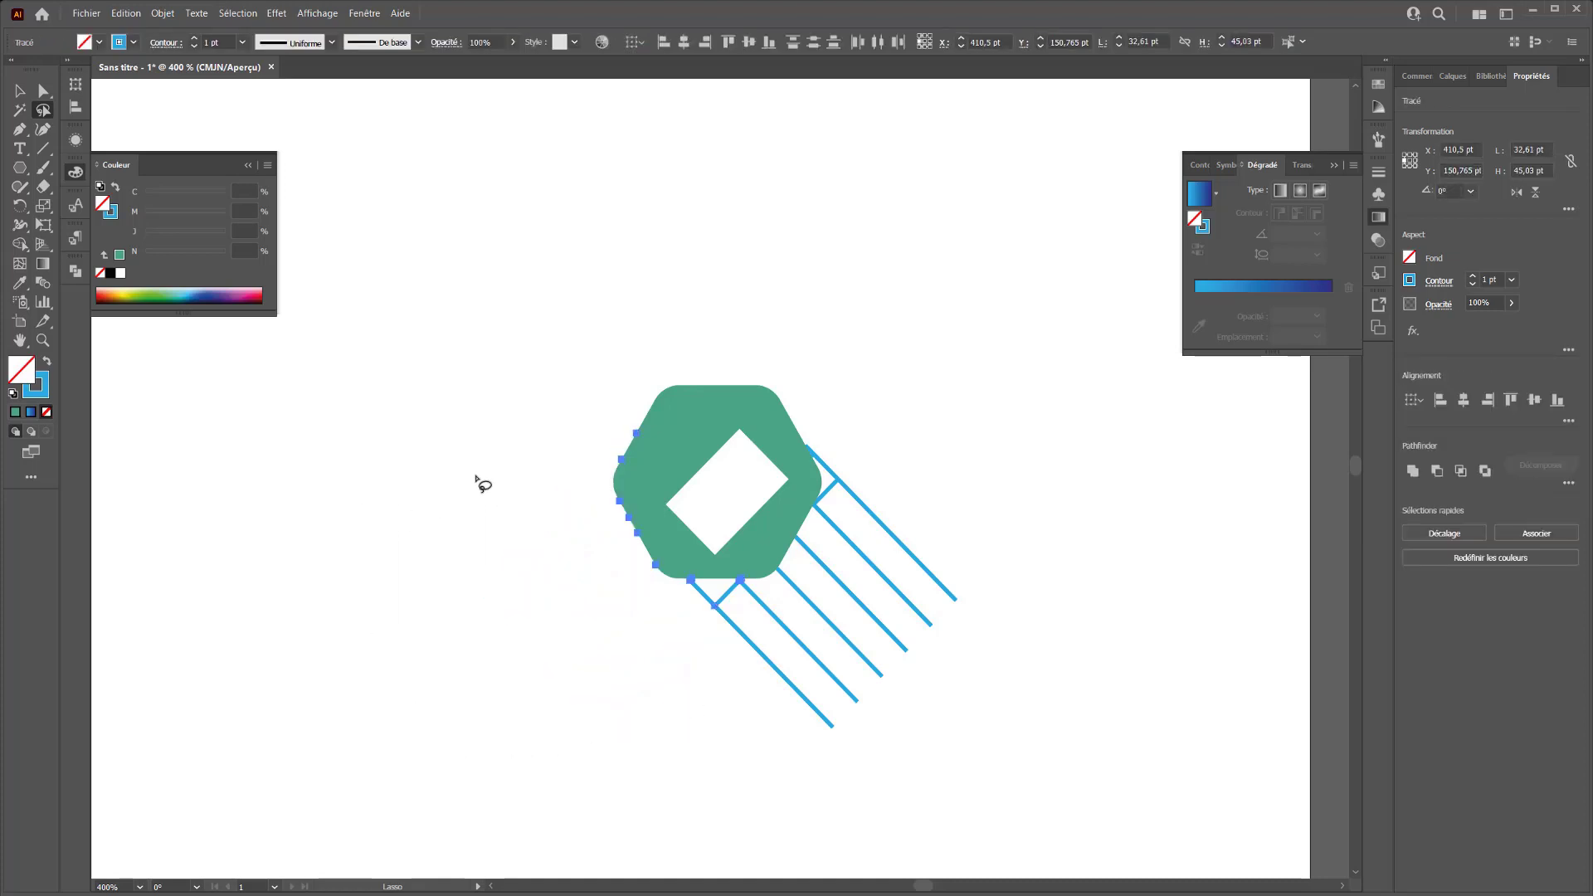
pyautogui.moveTo(827, 428); pyautogui.dragTo(811, 531)
pyautogui.moveTo(809, 535)
pyautogui.mouseDown()
pyautogui.moveTo(1015, 716)
pyautogui.moveTo(917, 462)
pyautogui.mouseUp()
pyautogui.press('Delete')
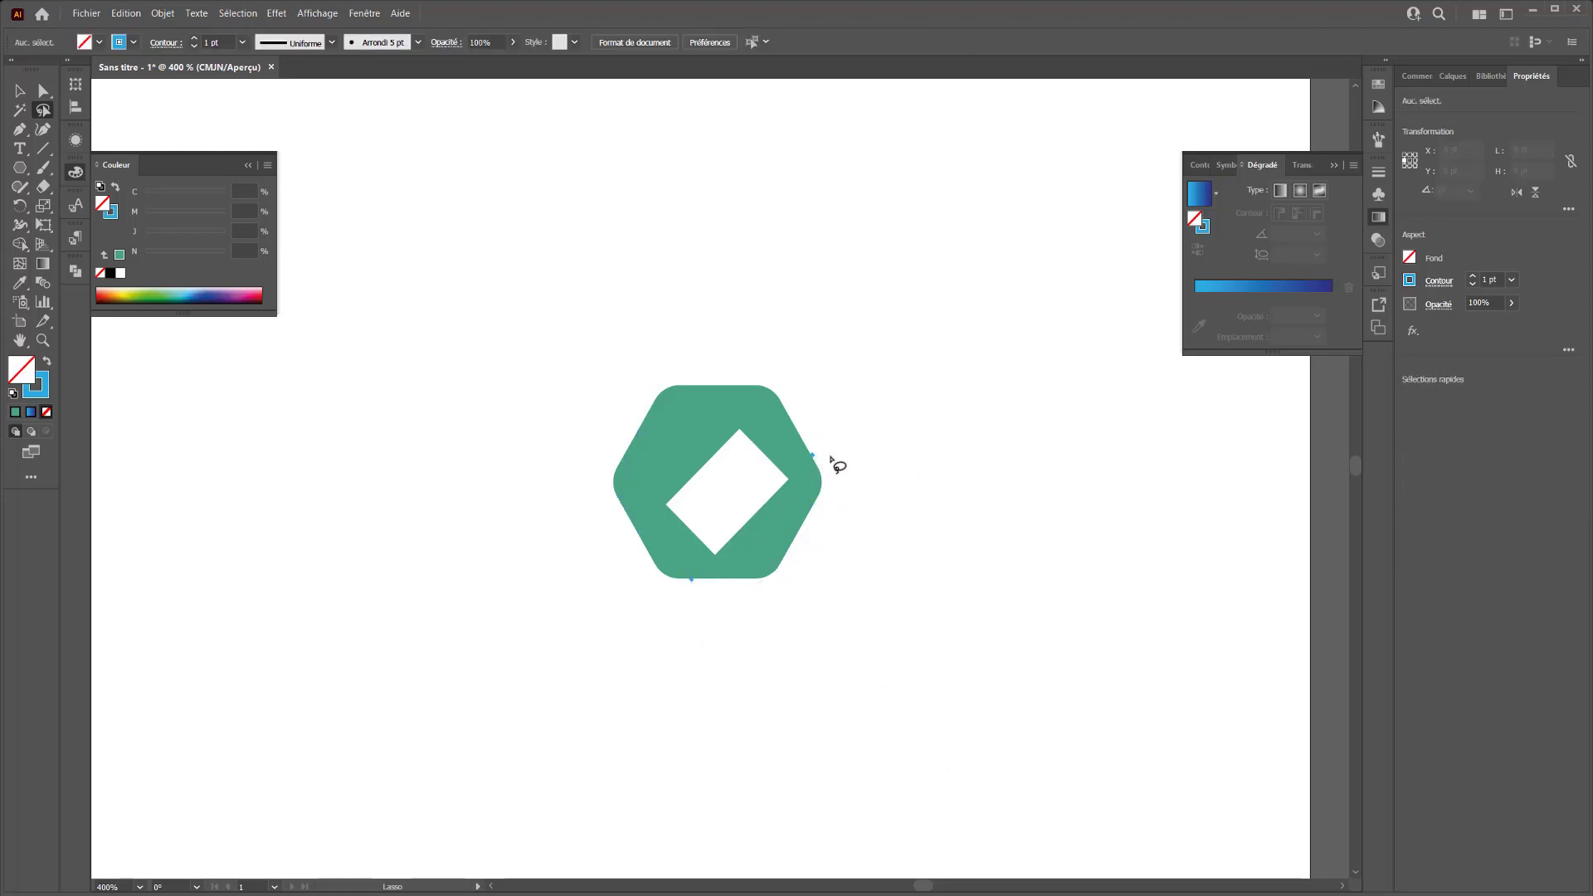
# Select the right band's paths, merge them into one piece, then select all pieces.
pyautogui.scroll(1, 831, 473)
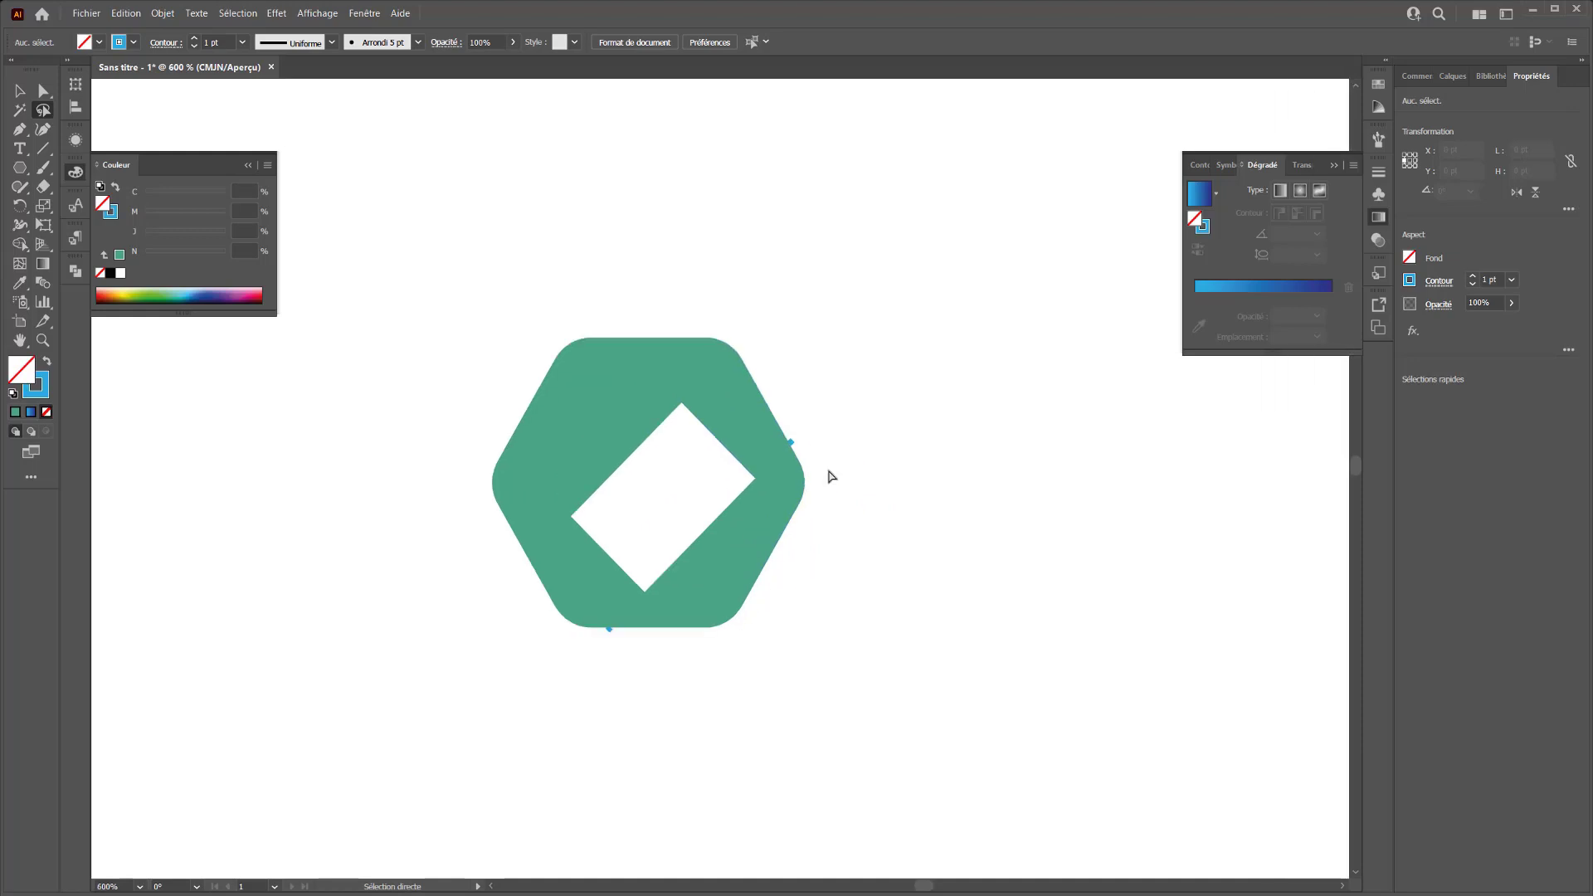
pyautogui.scroll(2, 831, 476)
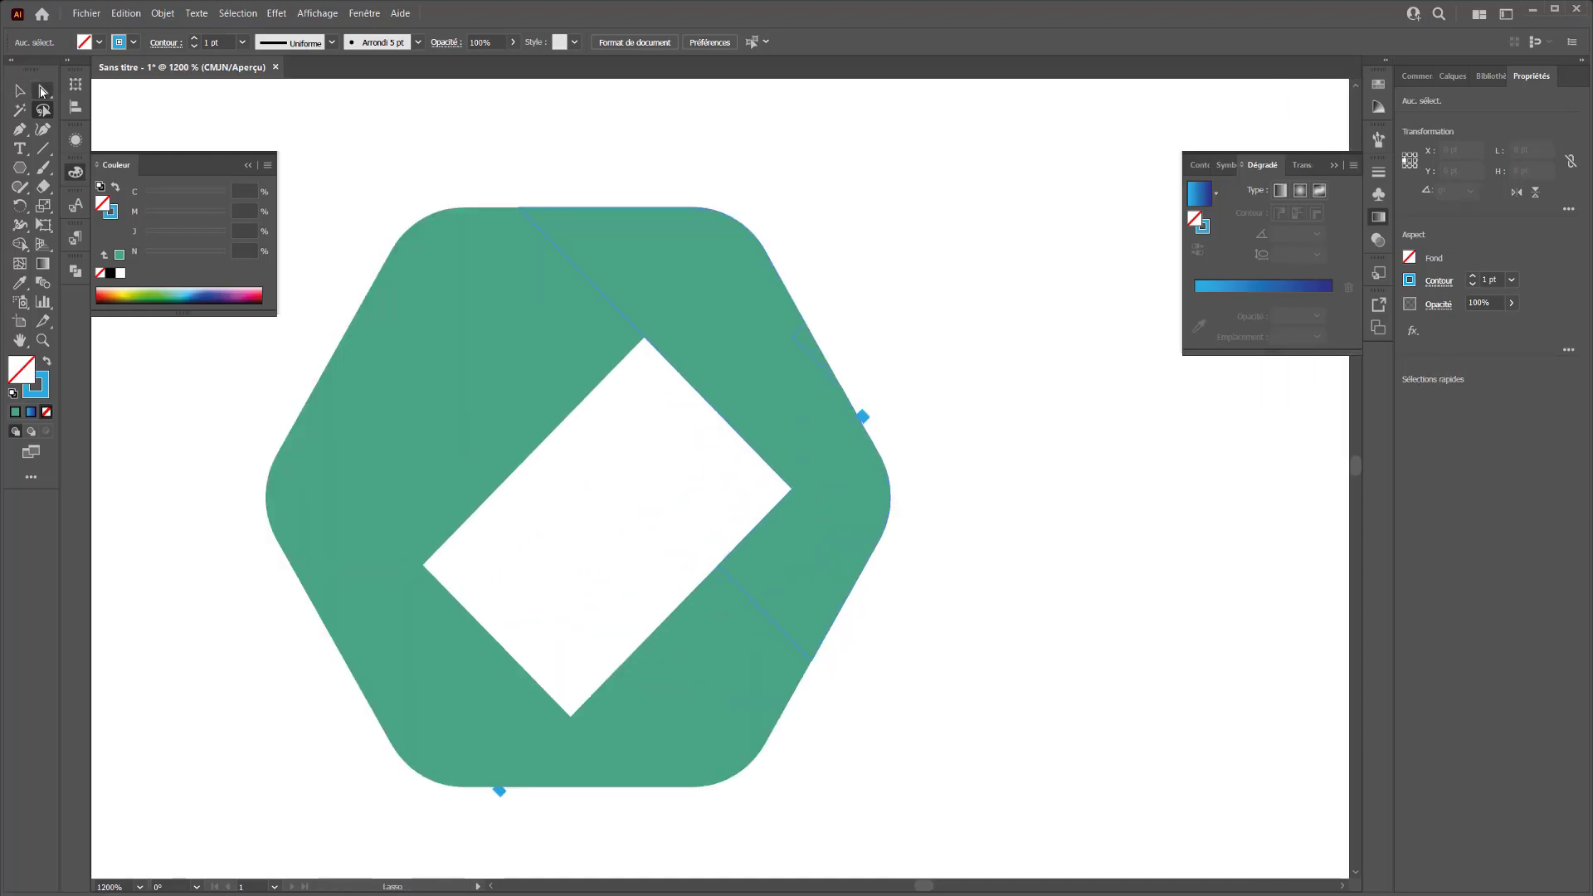
pyautogui.click(42, 92)
pyautogui.click(865, 416)
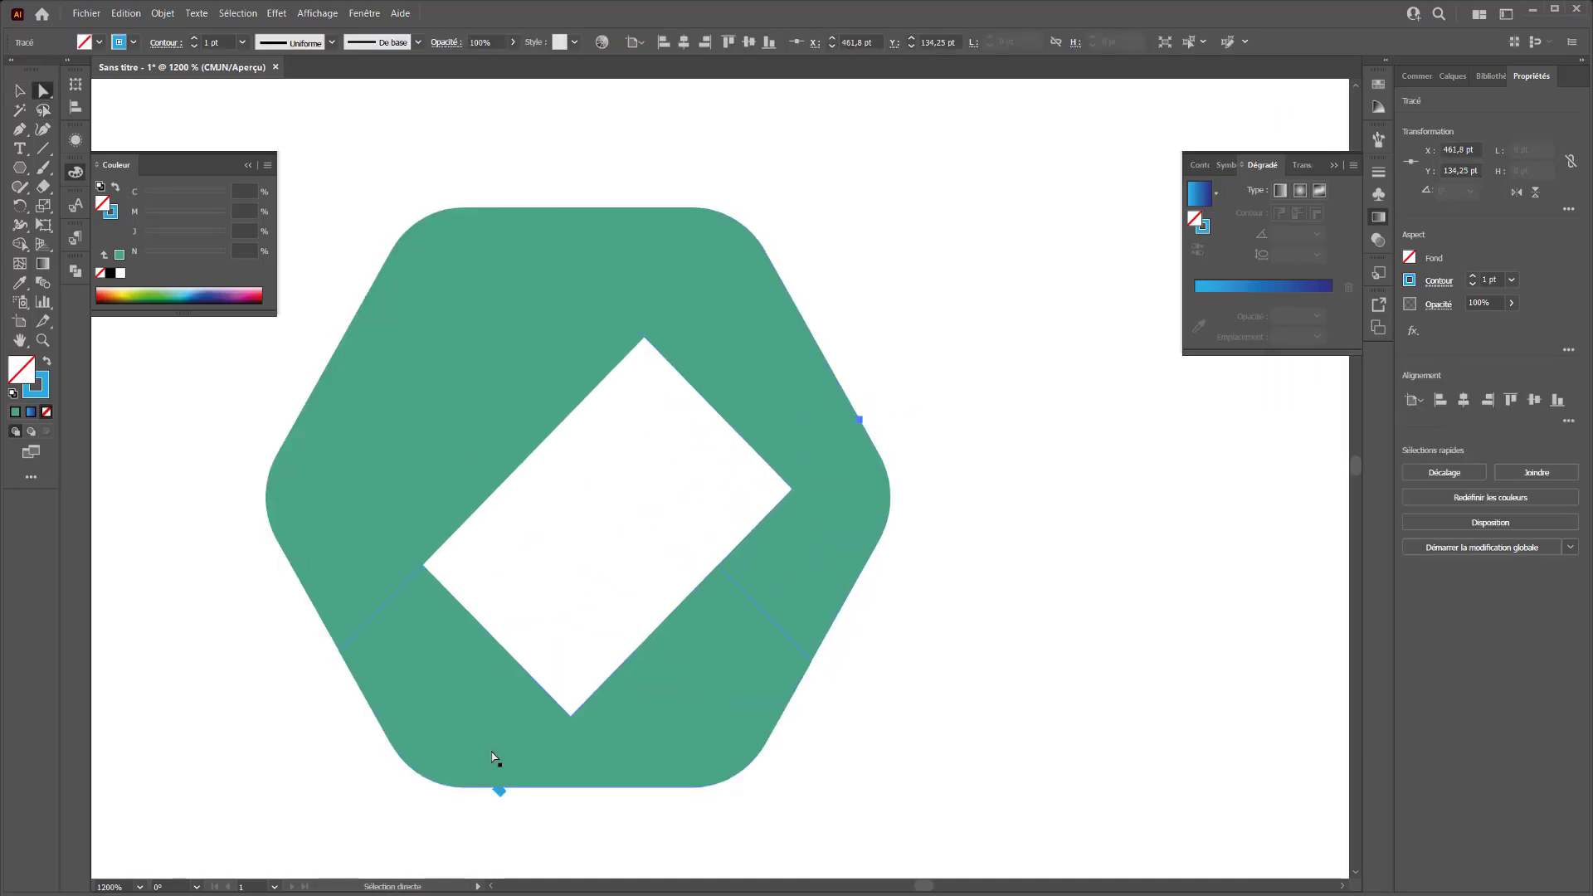
pyautogui.click(499, 791)
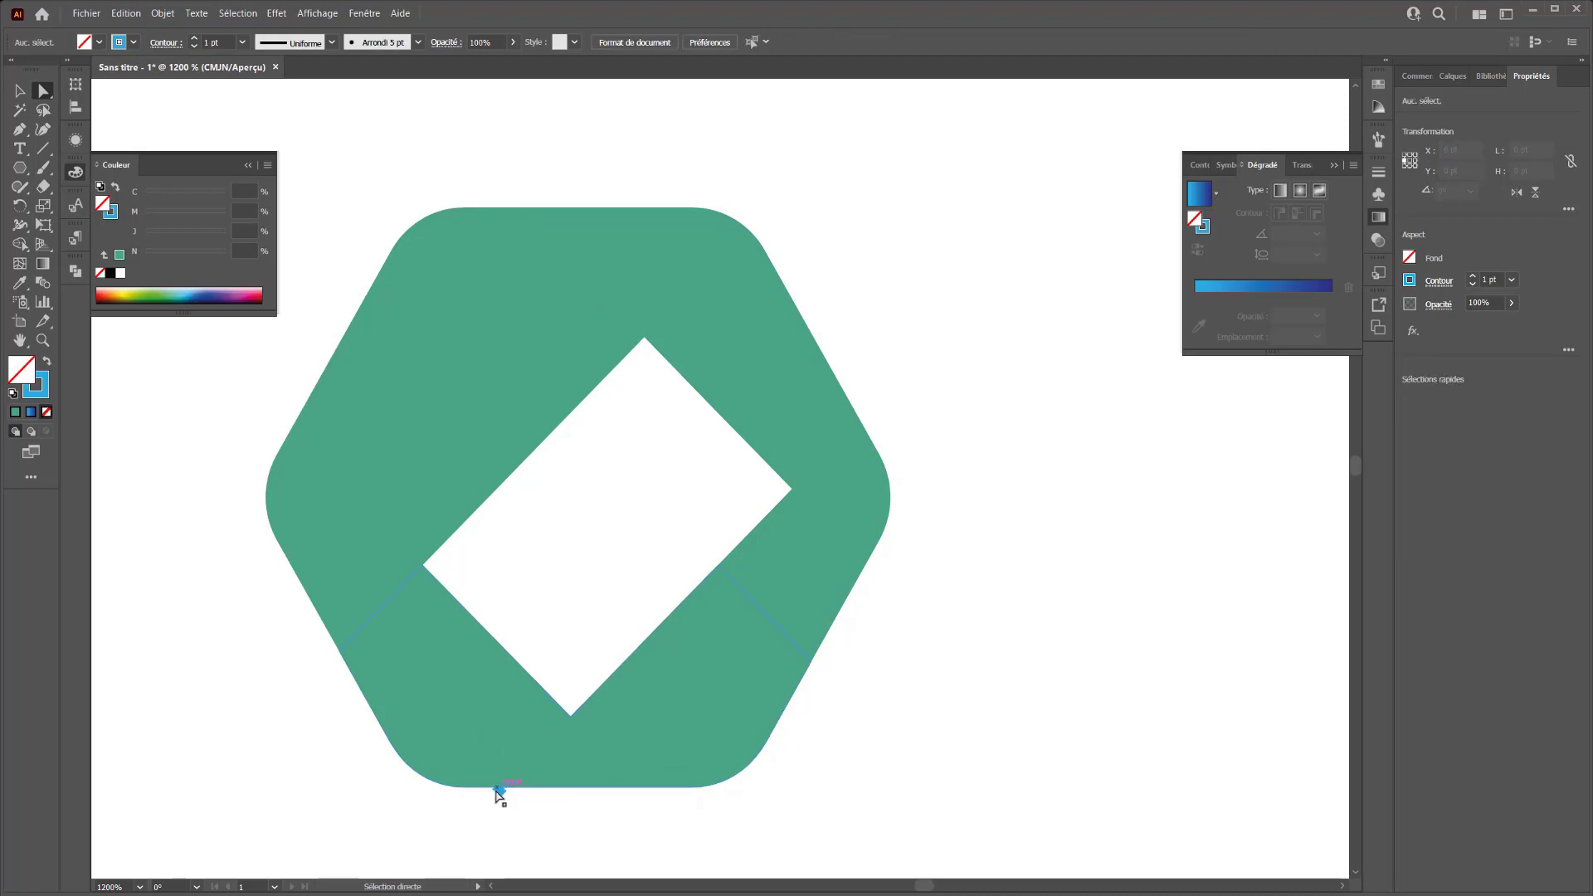
pyautogui.click(498, 789)
pyautogui.click(805, 337)
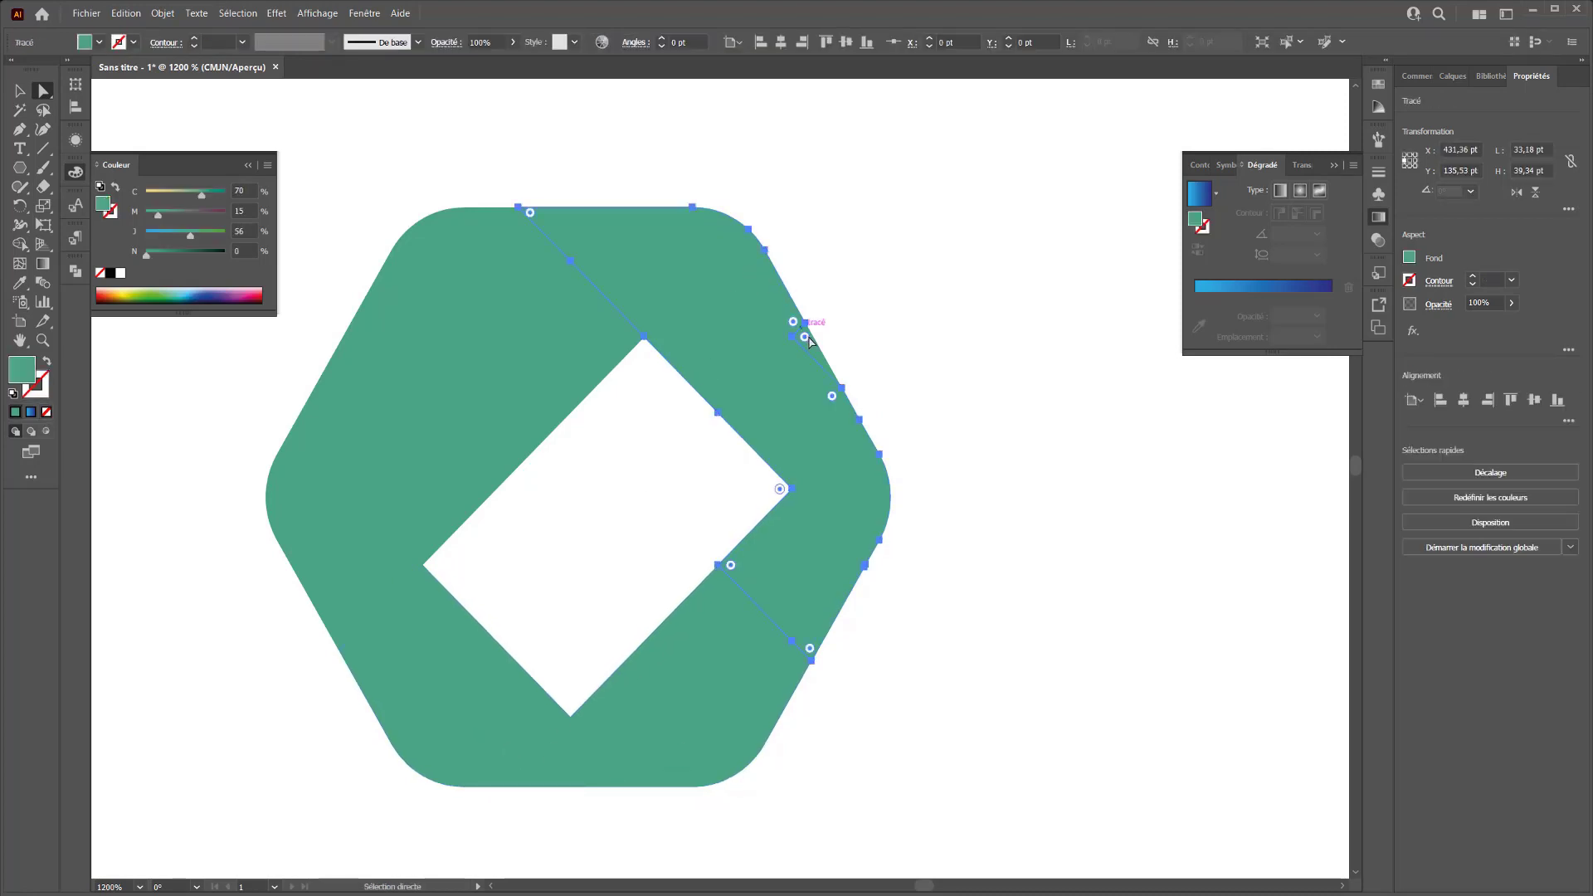
pyautogui.click(981, 398)
pyautogui.click(805, 337)
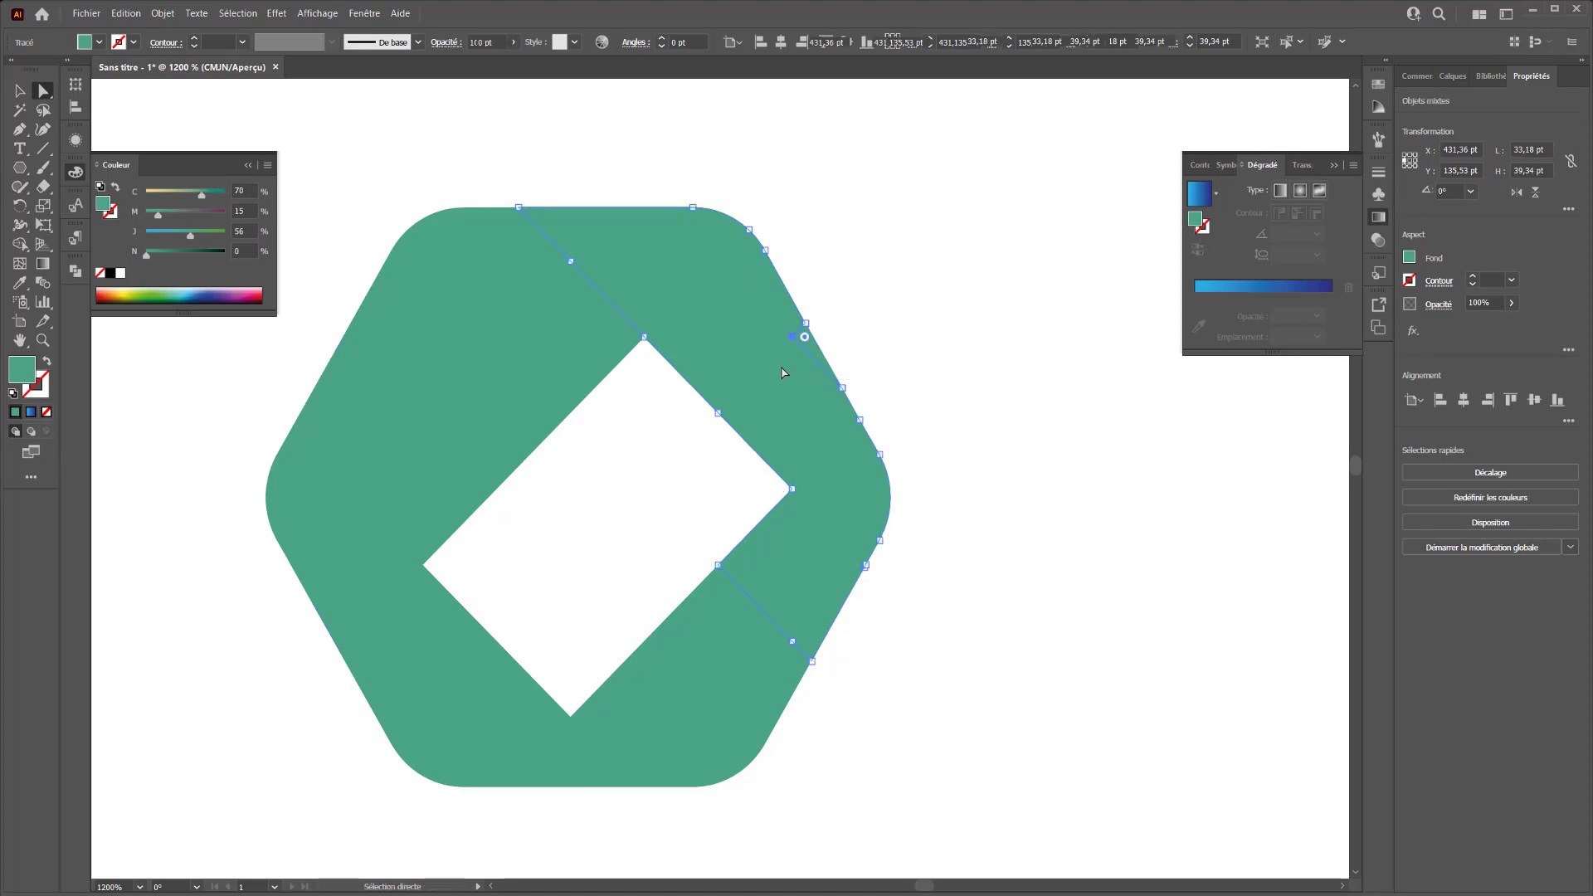
pyautogui.click(19, 244)
pyautogui.click(555, 325)
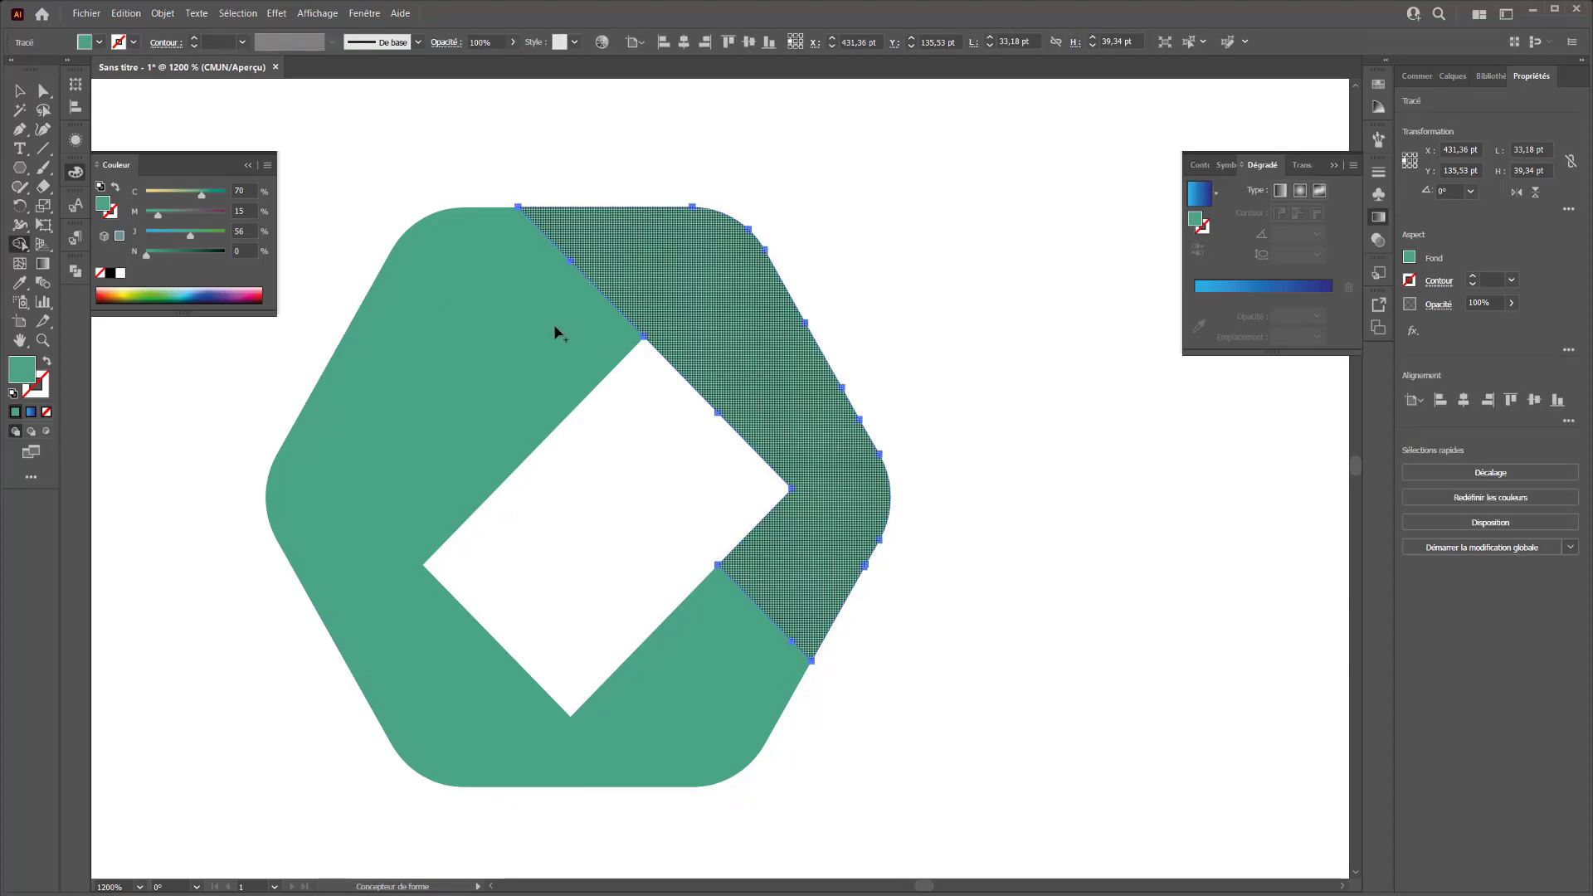
pyautogui.hotkey('ctrl', 'a')
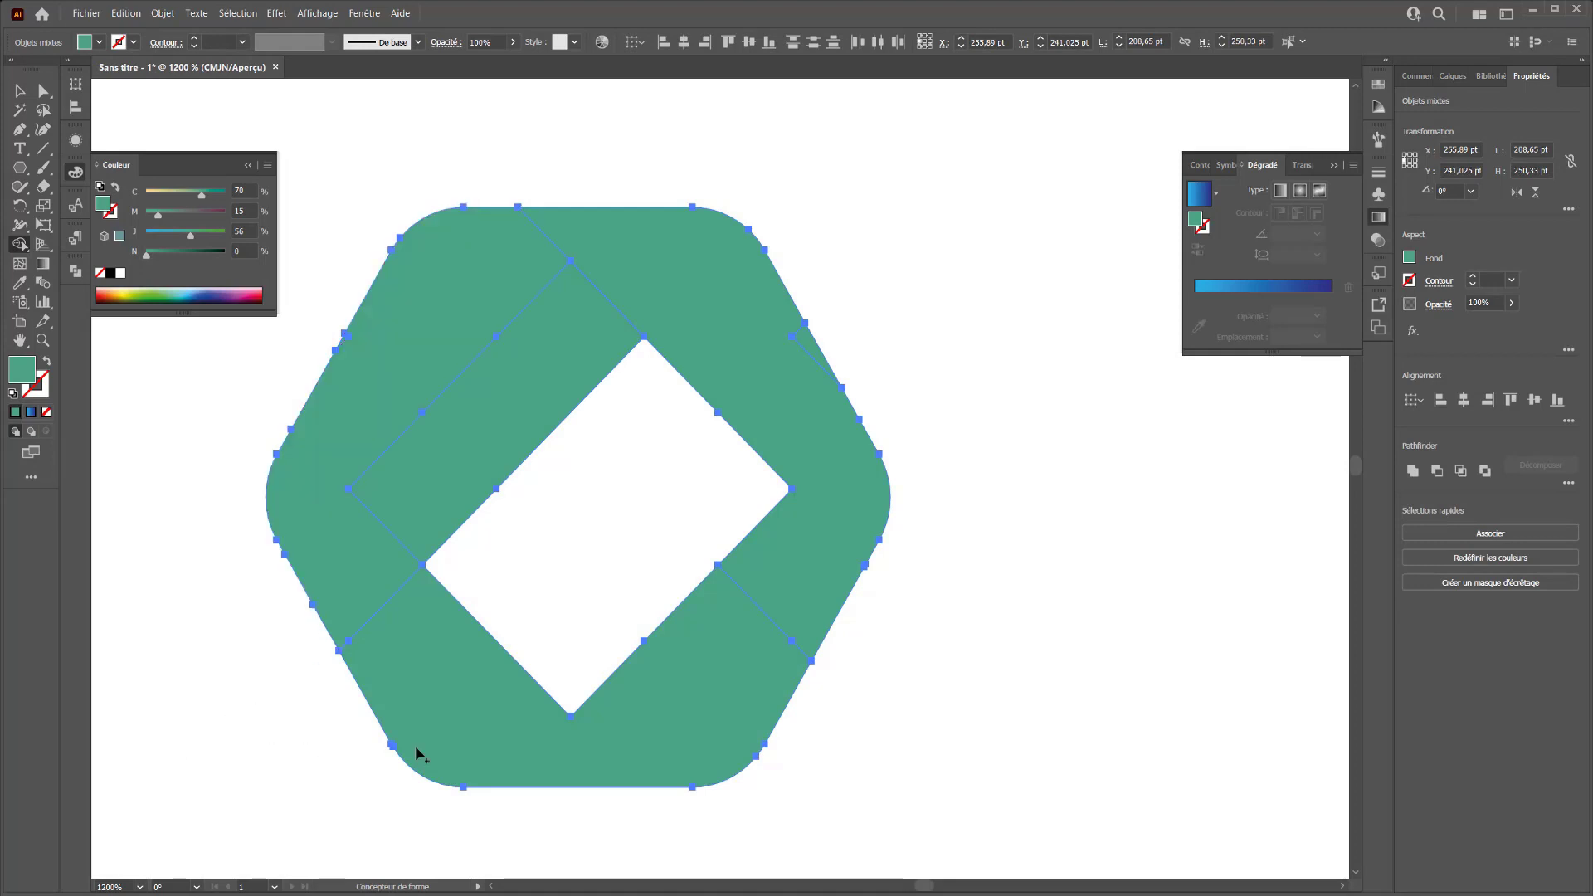
# Try the blue gradient on all hexagon pieces, then undo back to green fills.
pyautogui.click(20, 89)
pyautogui.click(361, 91)
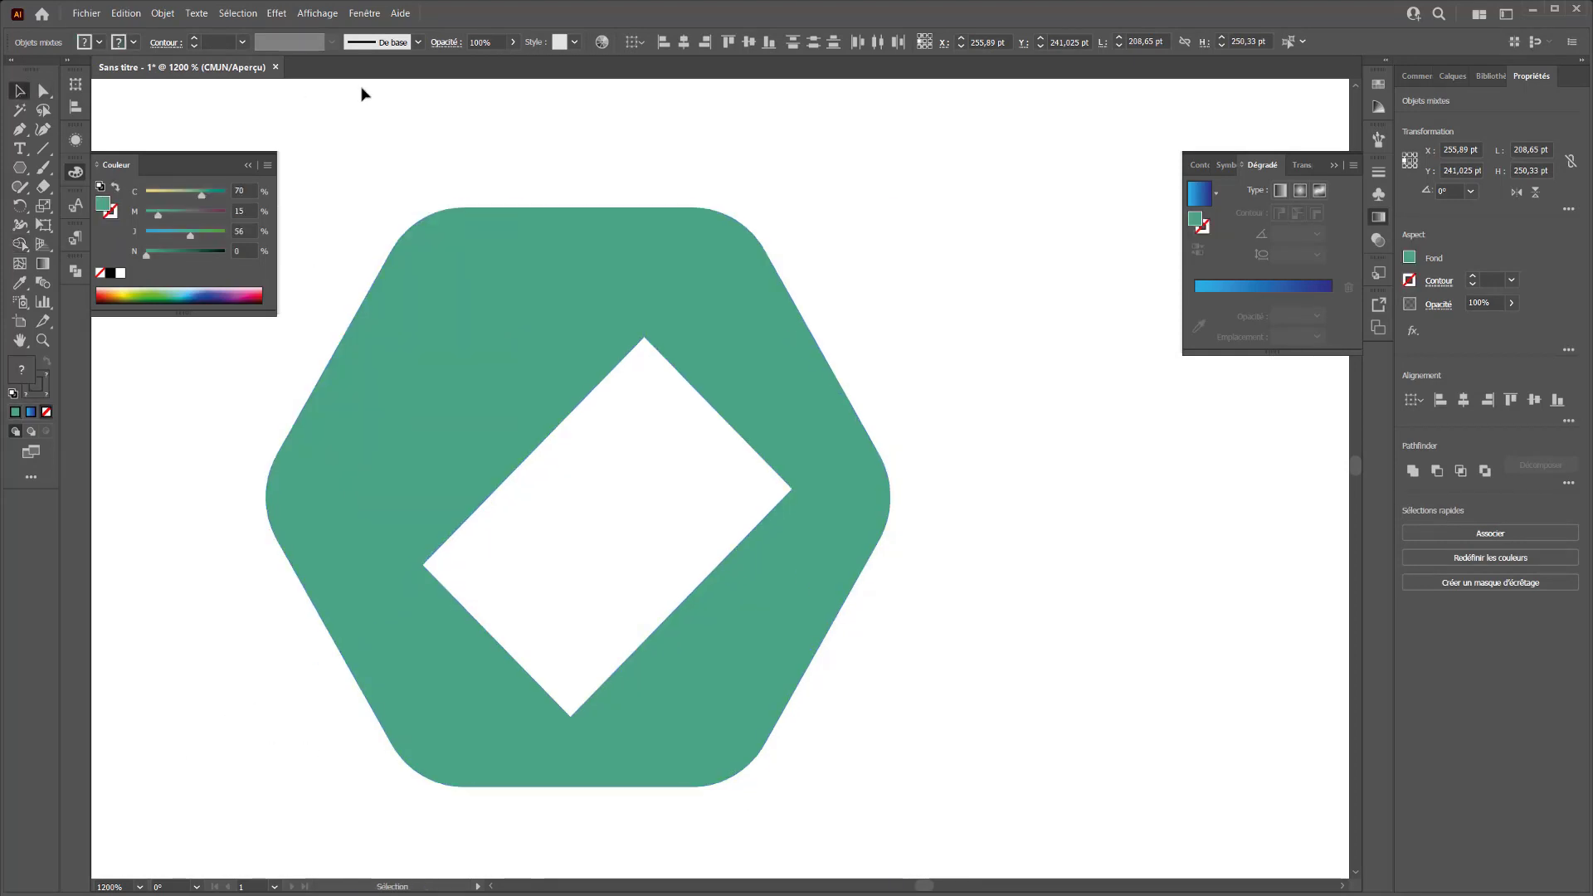
pyautogui.hotkey('ctrl', '-')
pyautogui.hotkey('ctrl', '-')
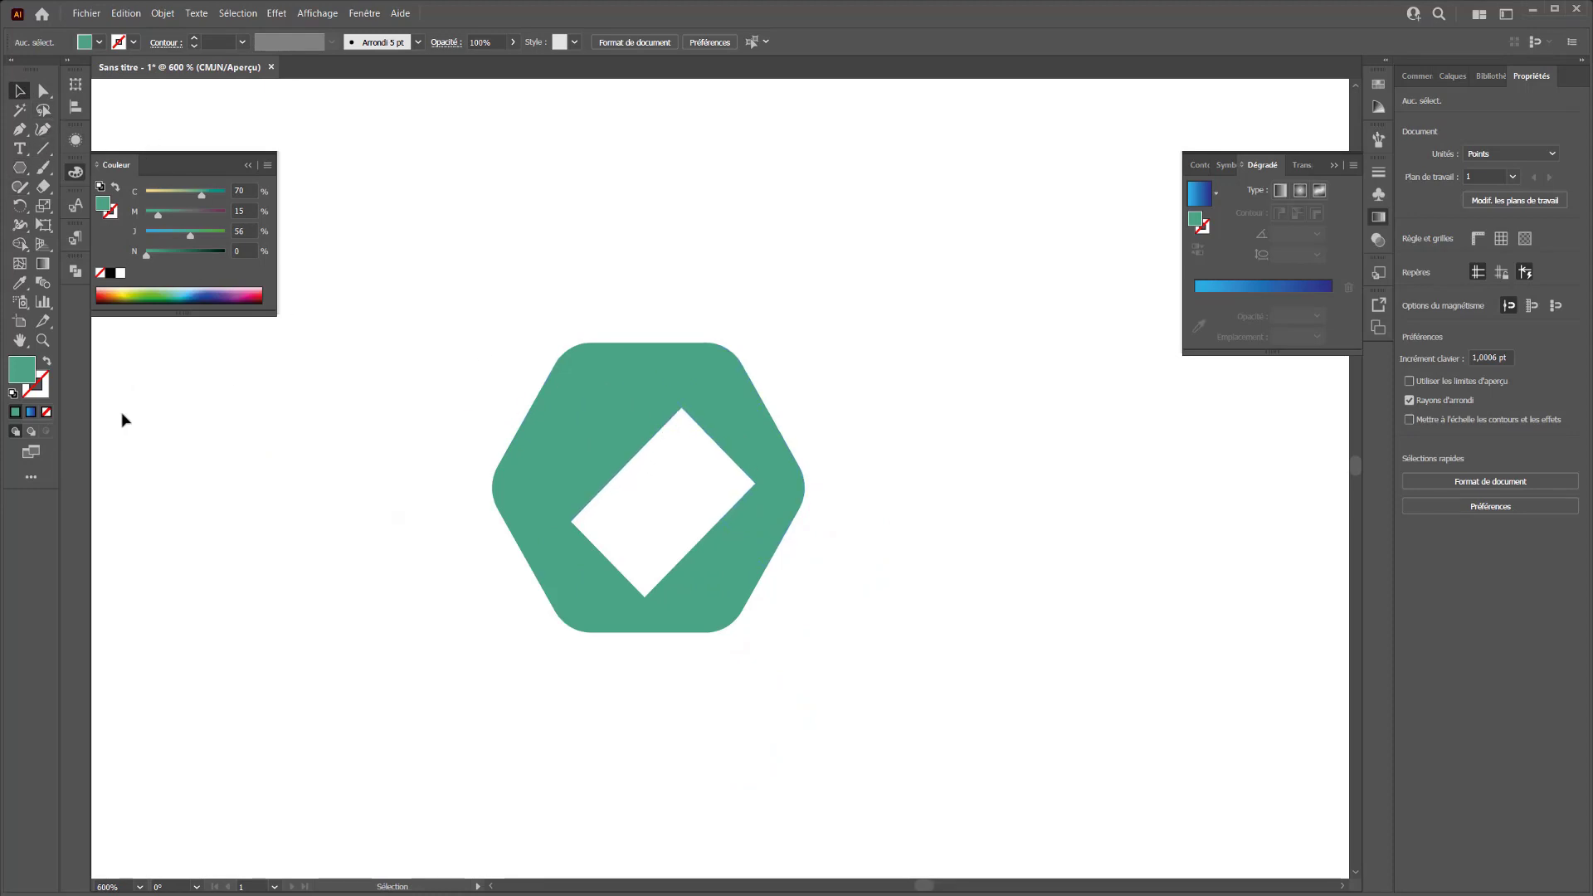
pyautogui.moveTo(523, 249); pyautogui.dragTo(788, 659)
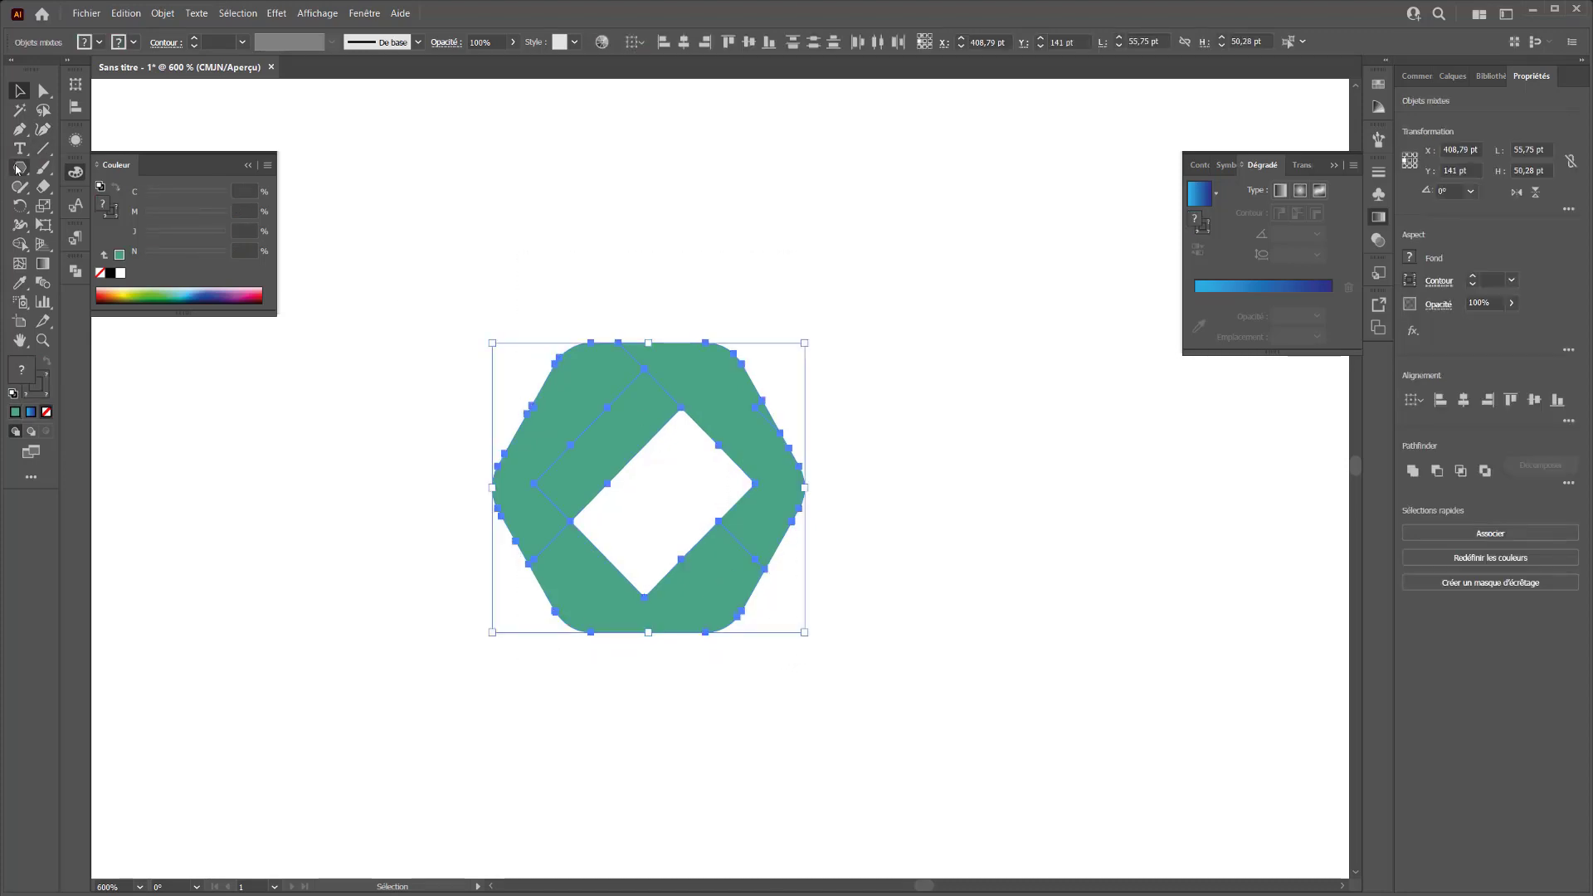
pyautogui.click(42, 263)
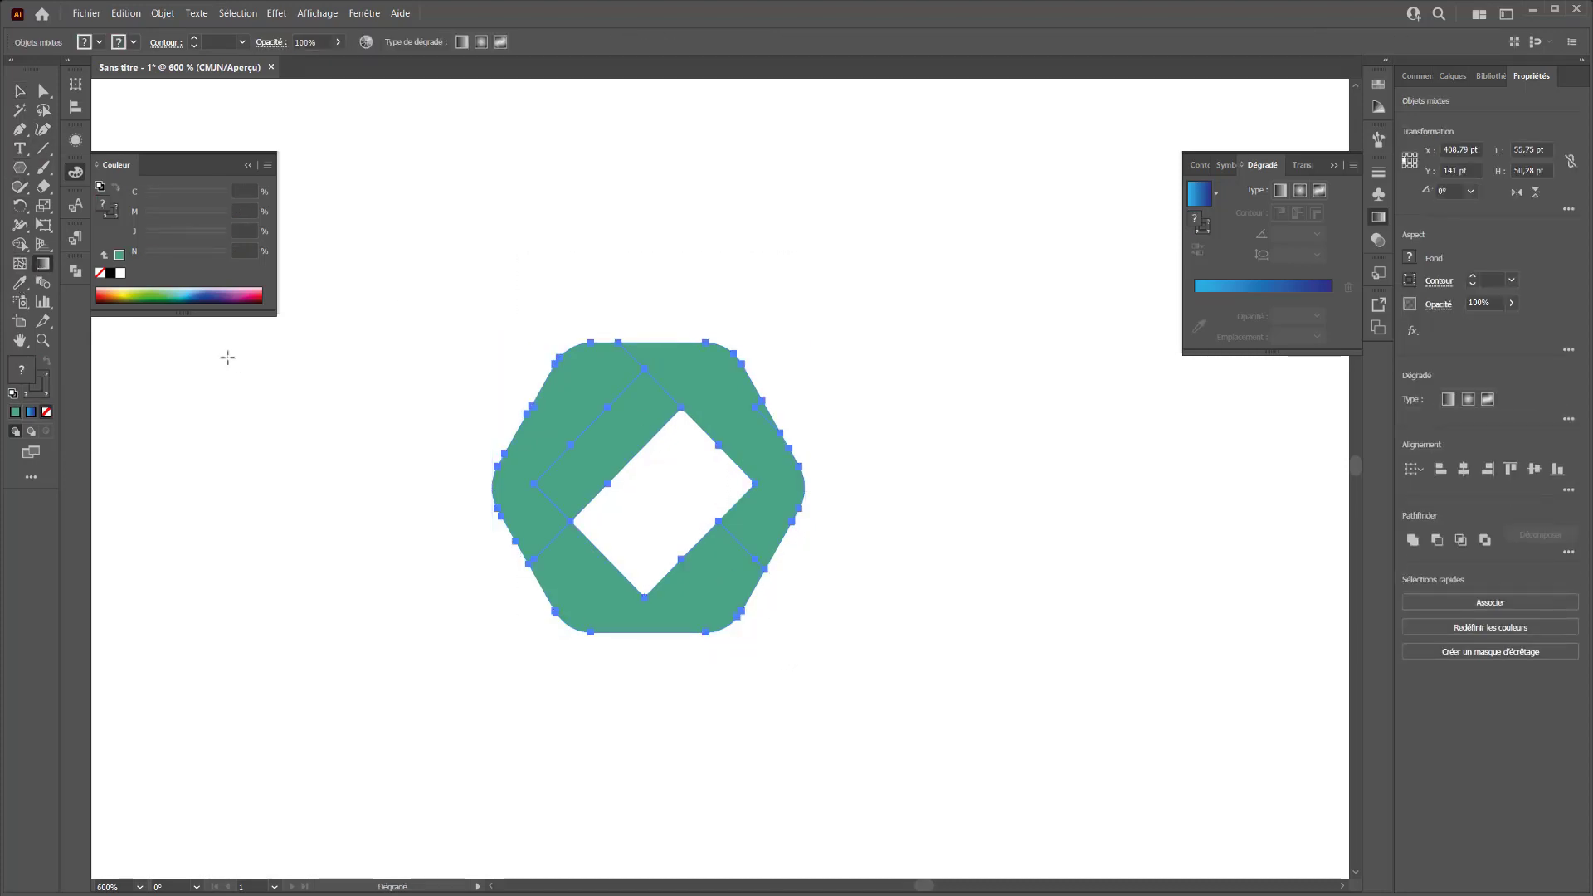
pyautogui.click(1290, 284)
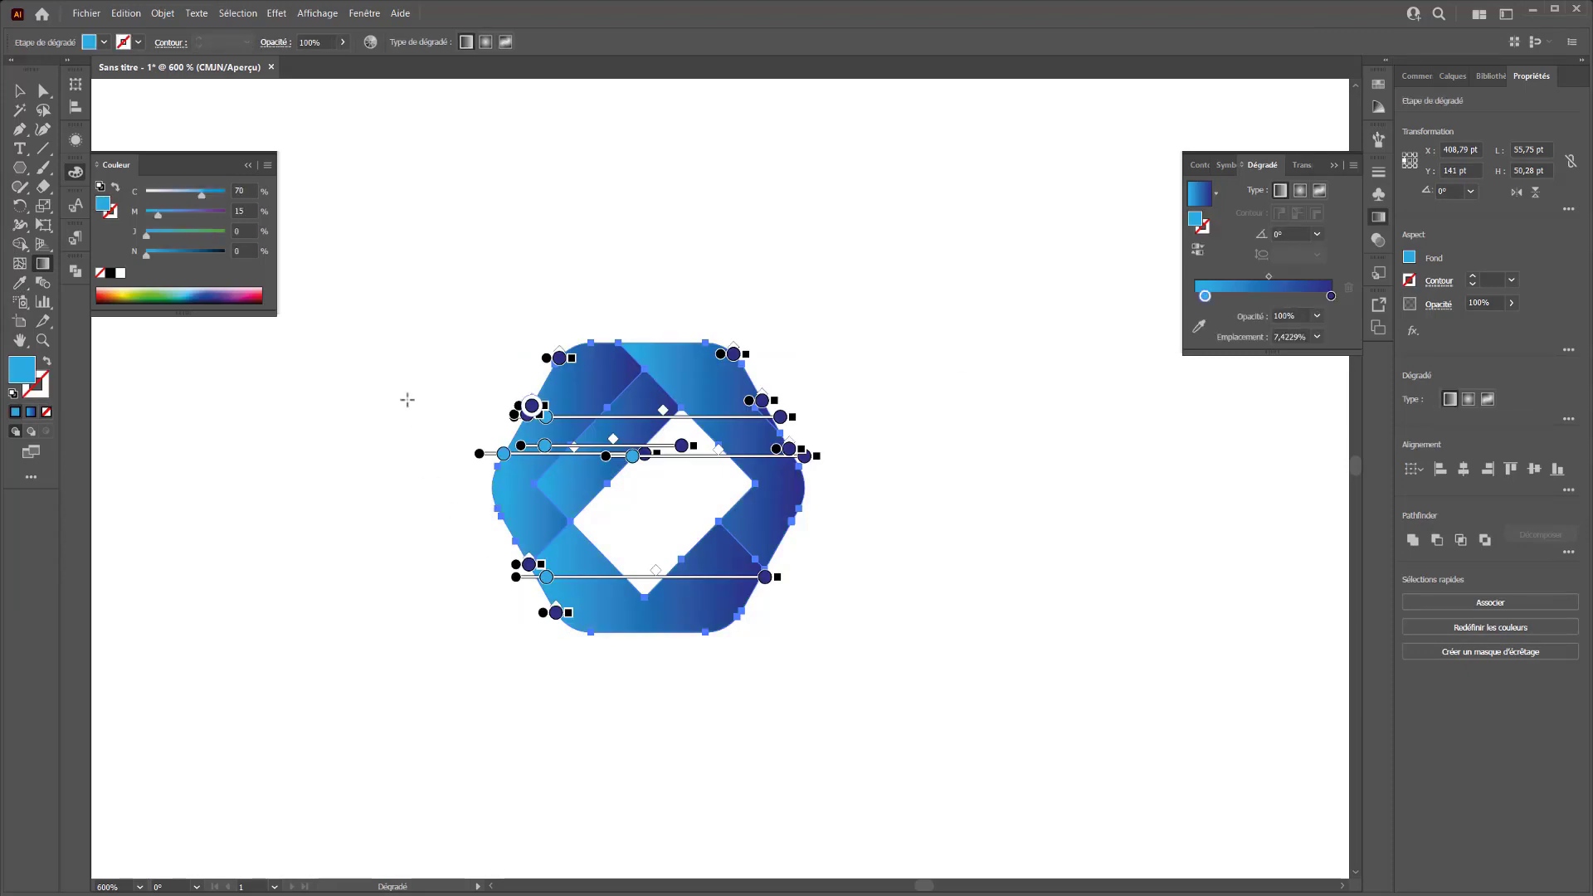
pyautogui.click(43, 90)
pyautogui.click(432, 180)
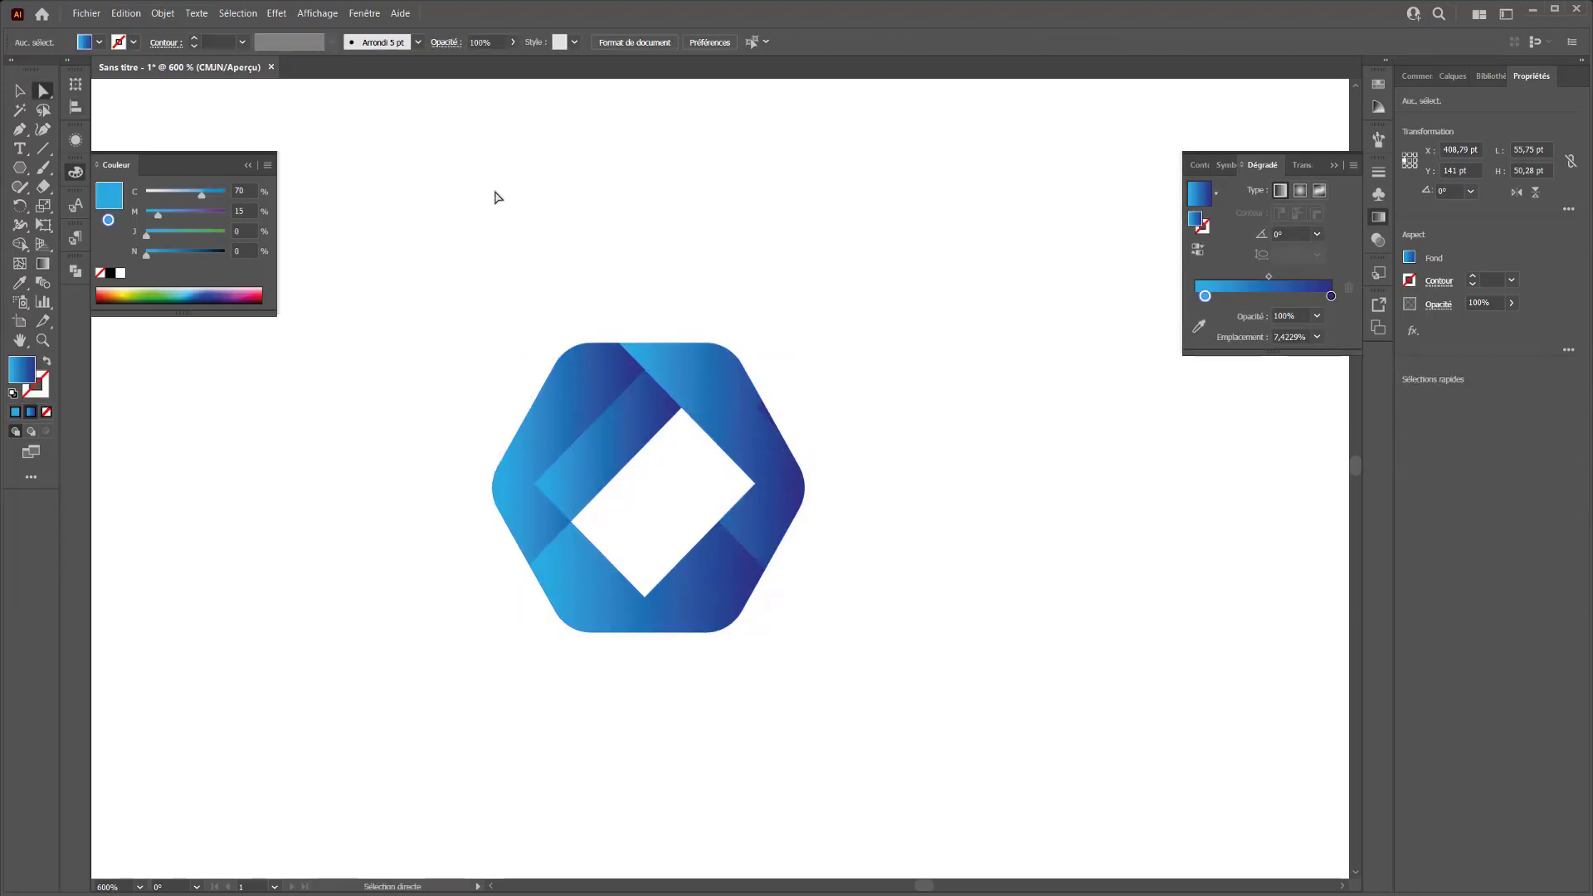
pyautogui.hotkey('ctrl', 'z')
pyautogui.hotkey('ctrl', 'z')
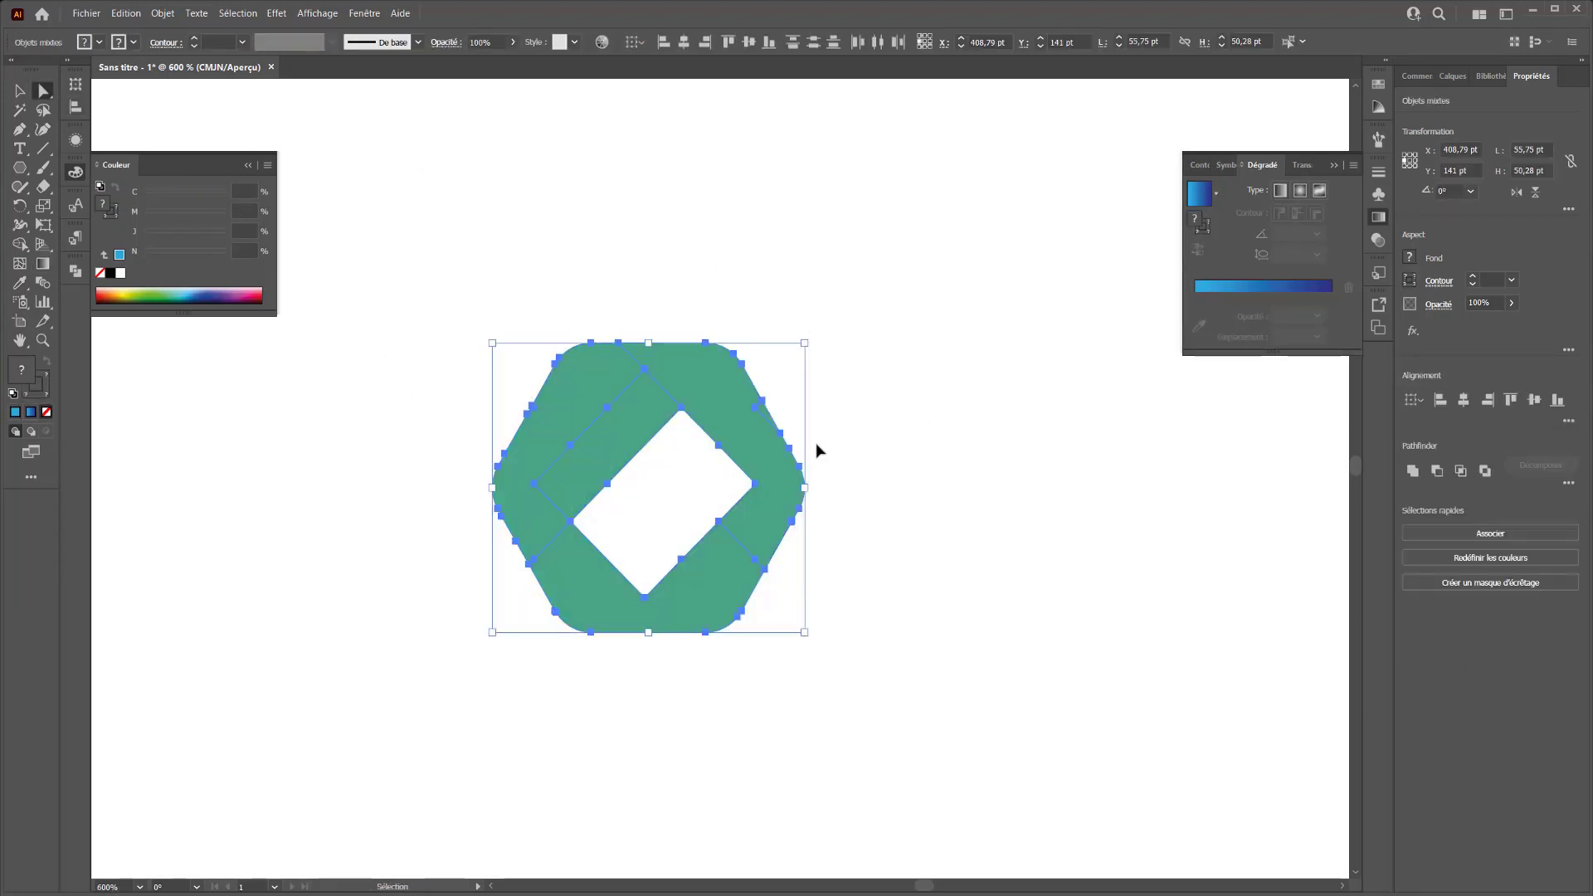
# Merge the upper-right and right pieces, then fill every piece with the blue gradient.
pyautogui.click(20, 243)
pyautogui.moveTo(713, 402); pyautogui.dragTo(771, 423)
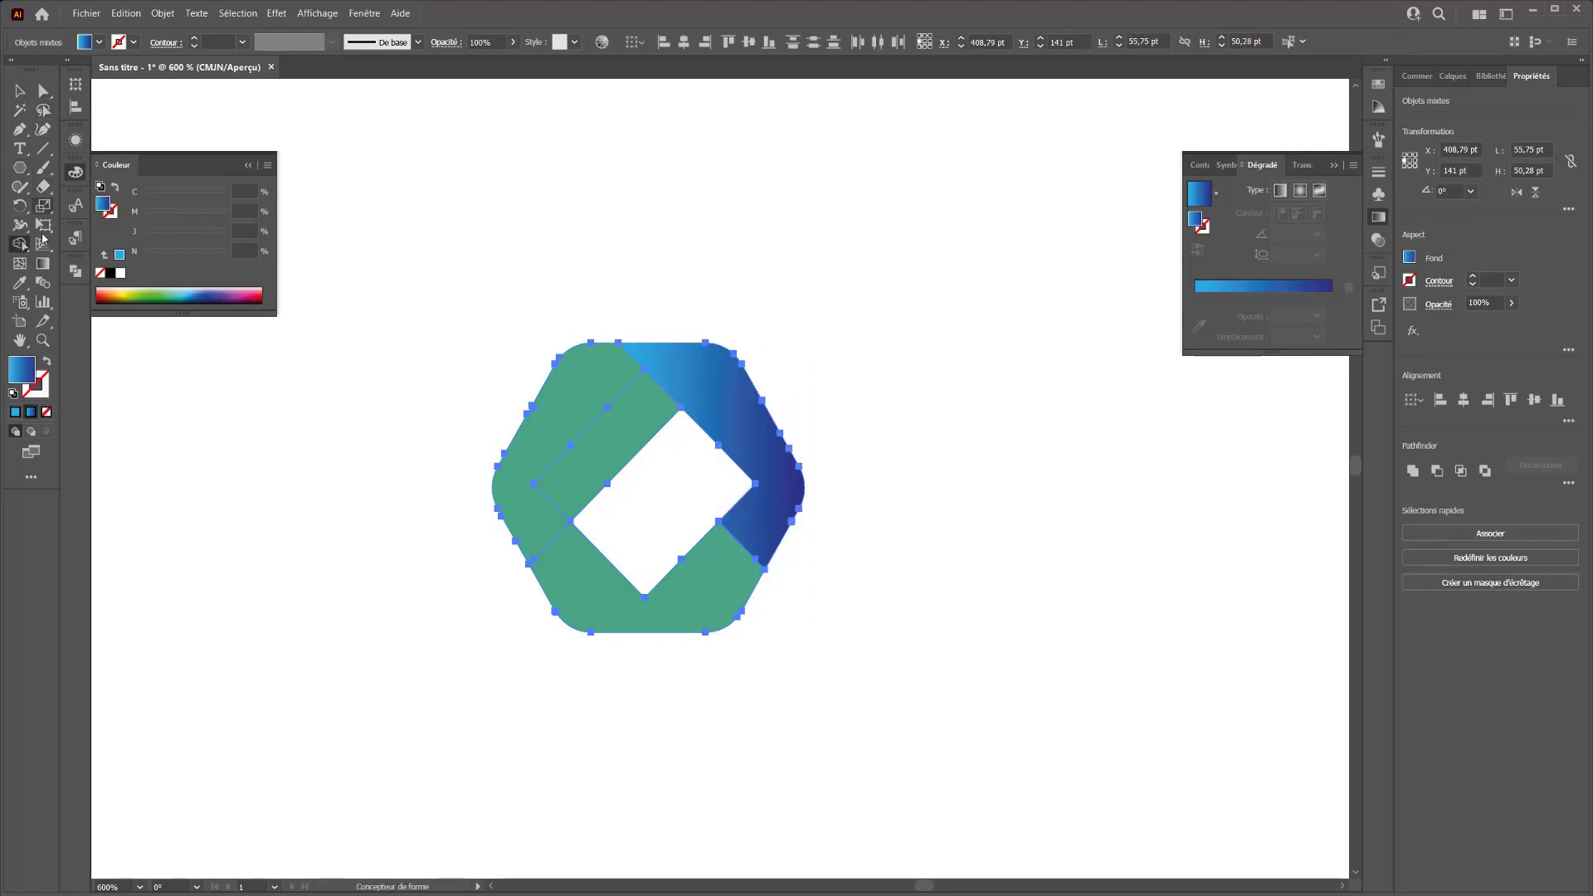
pyautogui.click(42, 263)
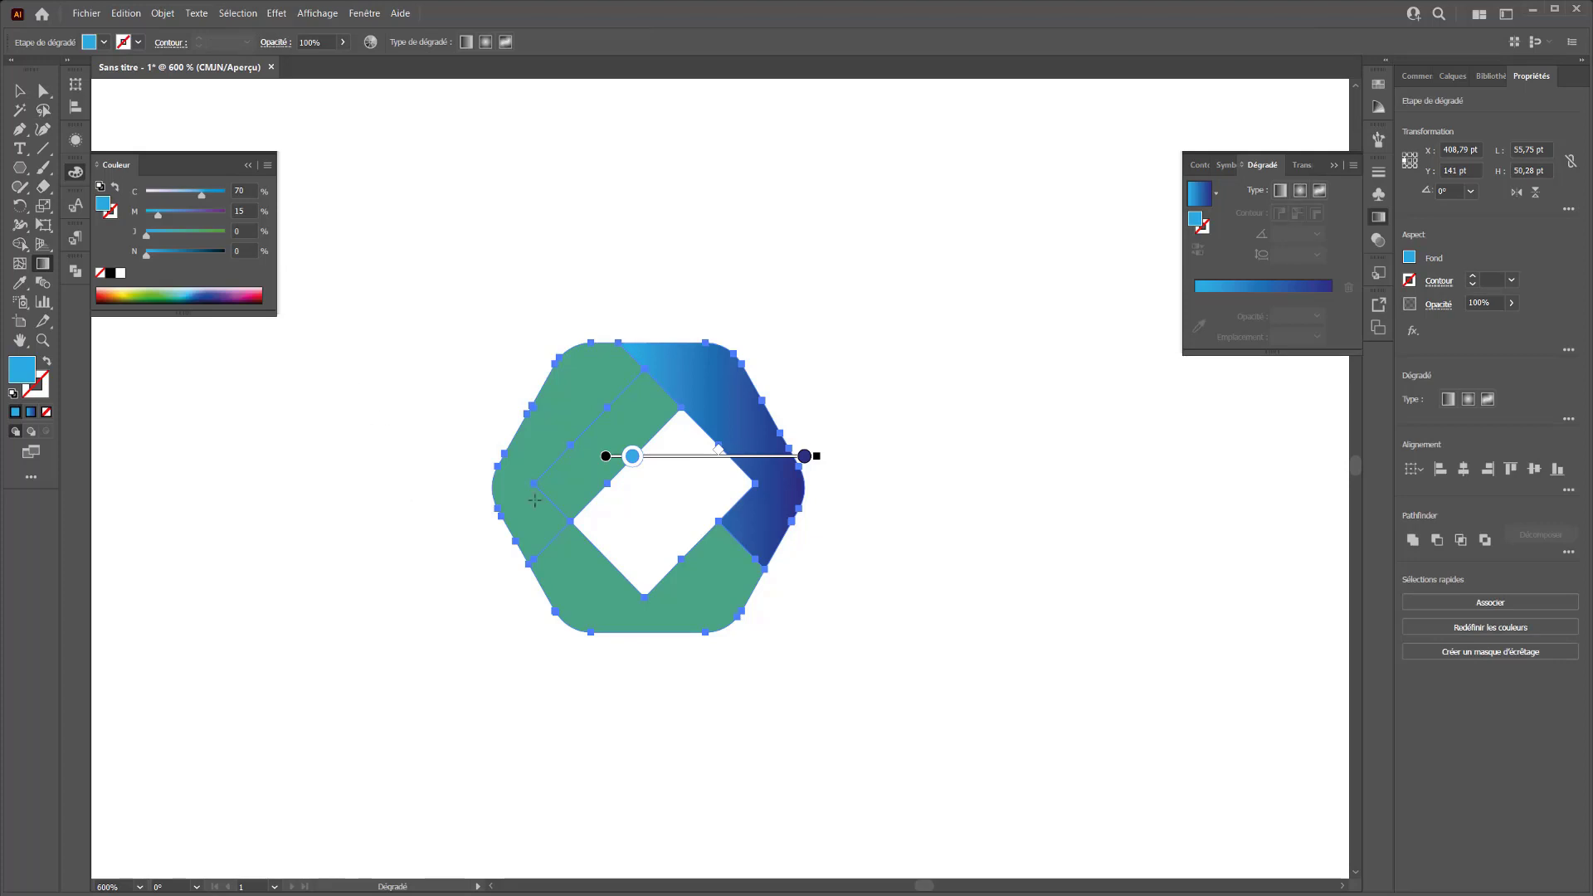
pyautogui.moveTo(409, 439); pyautogui.dragTo(961, 468)
pyautogui.moveTo(525, 387); pyautogui.dragTo(815, 481)
pyautogui.click(541, 453)
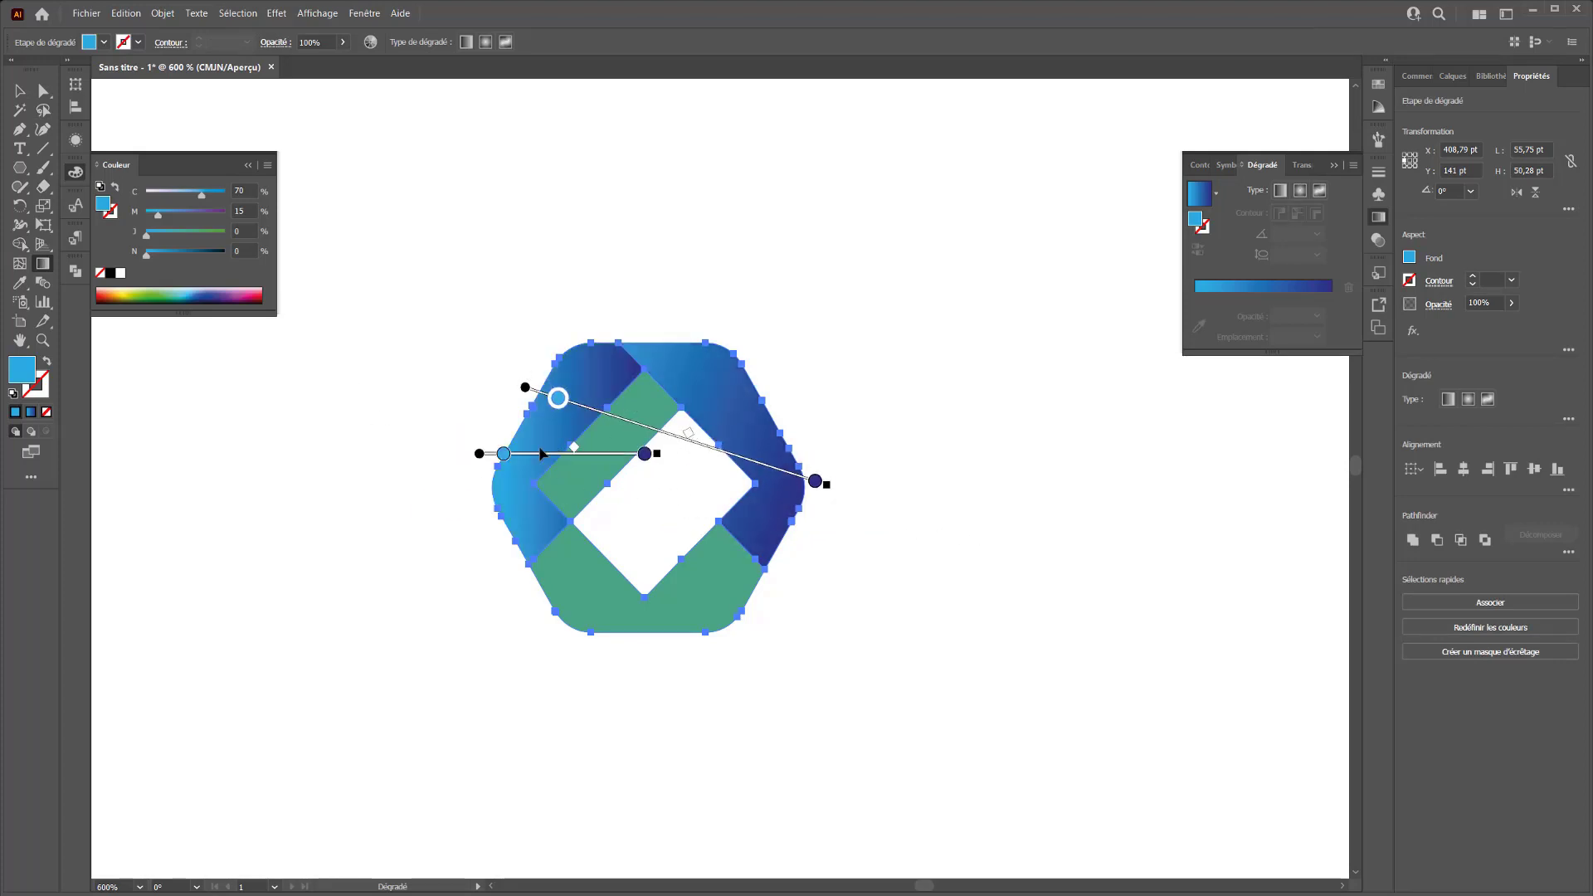
pyautogui.click(577, 487)
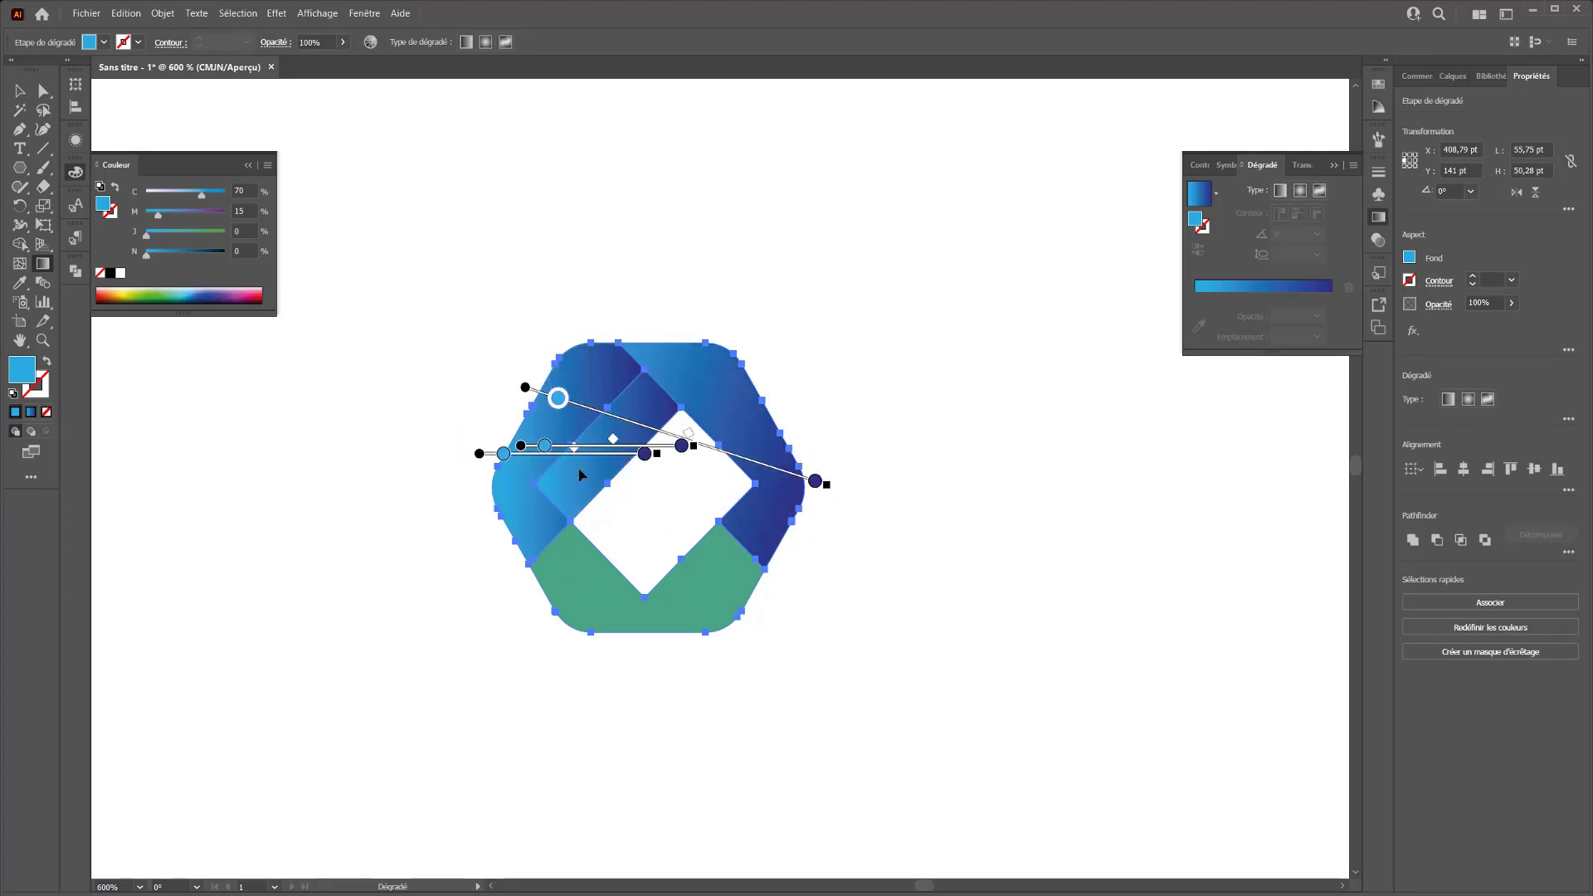
pyautogui.click(584, 572)
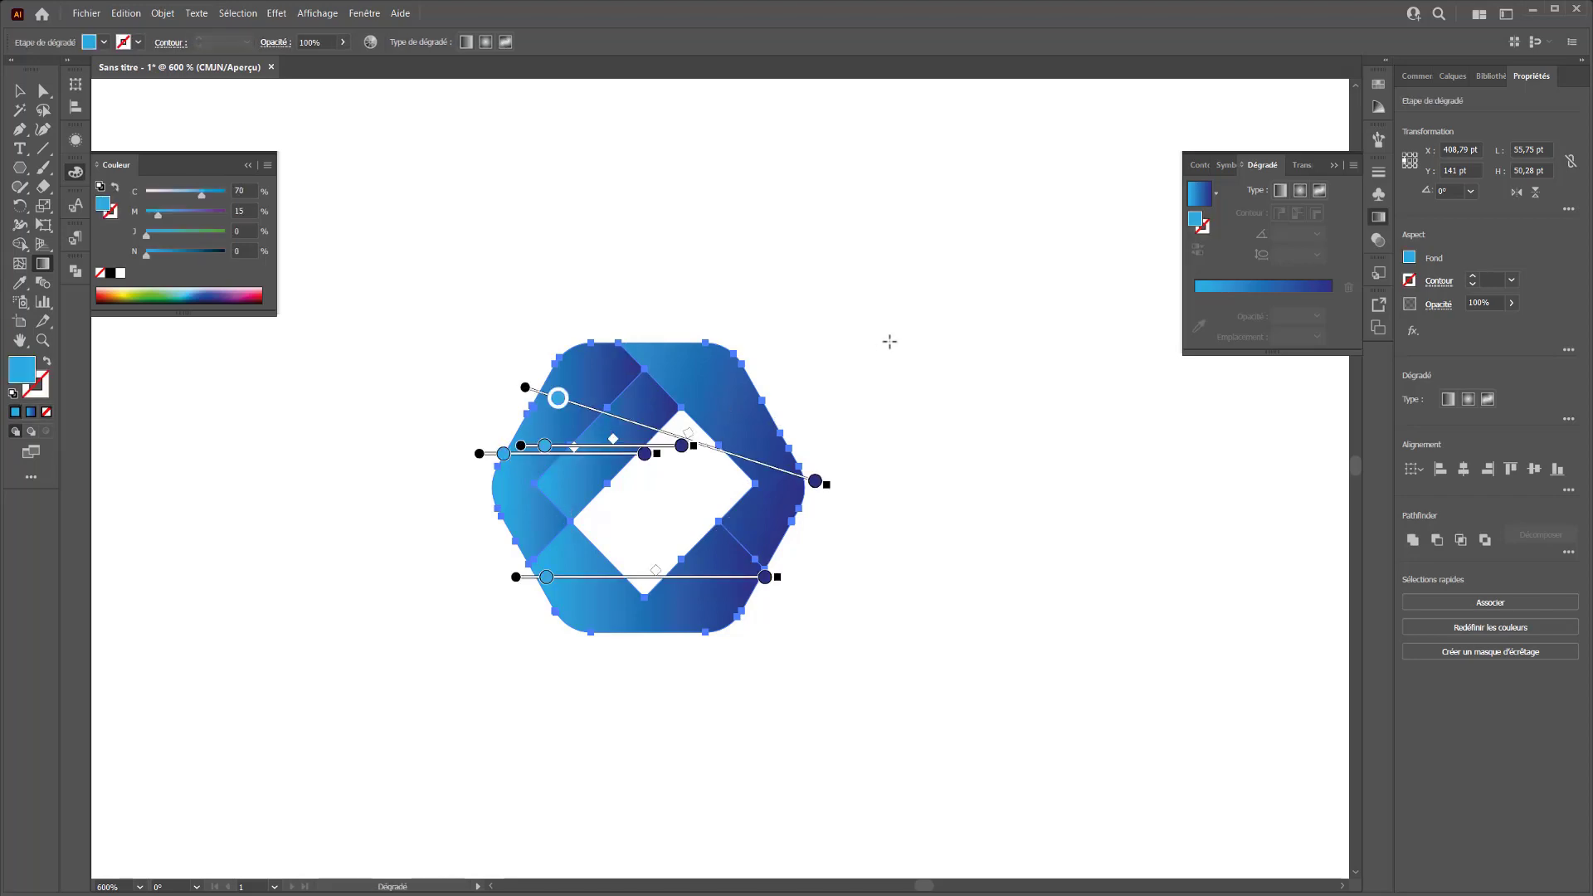
pyautogui.click(20, 90)
pyautogui.click(332, 233)
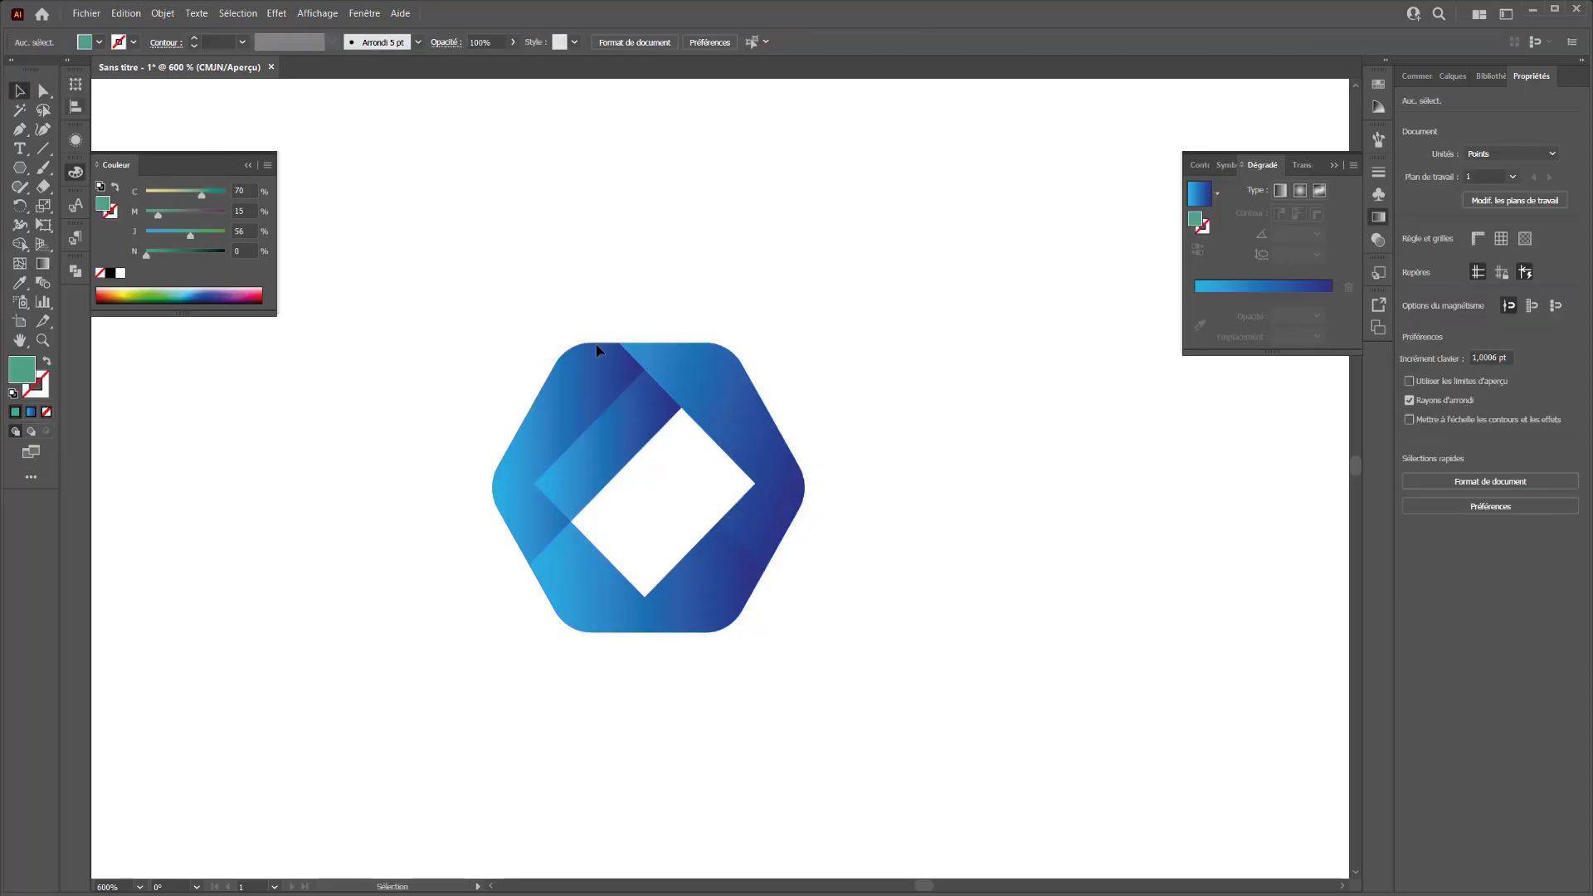
# Angle the right hexagon piece's gradient diagonally.
pyautogui.click(43, 263)
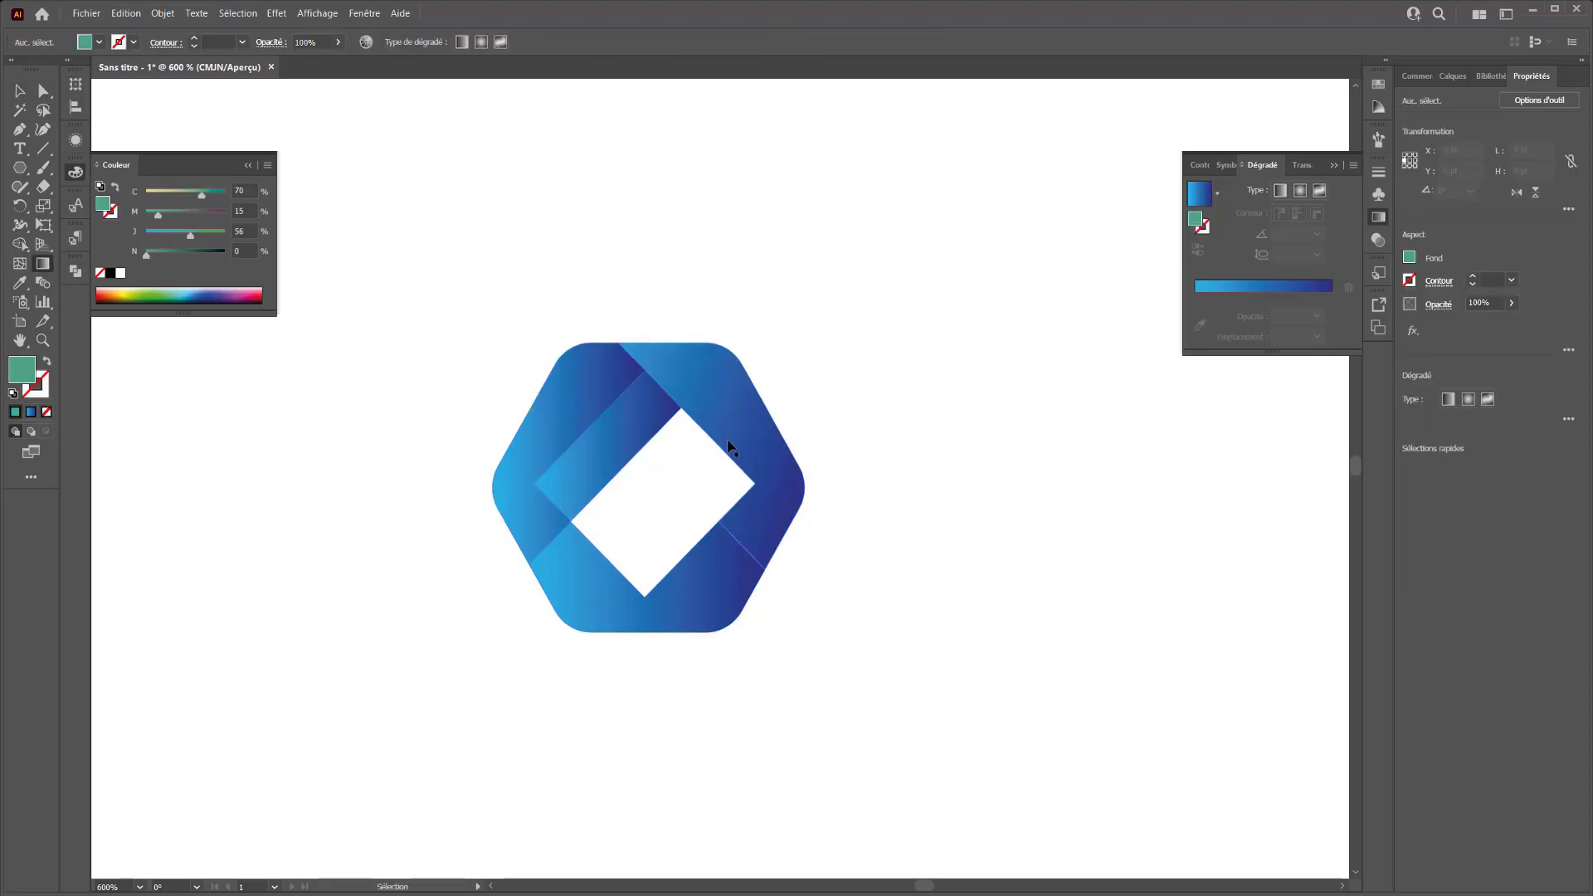
pyautogui.click(730, 448)
pyautogui.moveTo(526, 378); pyautogui.dragTo(819, 480)
pyautogui.moveTo(694, 344)
pyautogui.mouseDown()
pyautogui.moveTo(854, 544)
pyautogui.moveTo(836, 570)
pyautogui.mouseUp()
# Redirect the left piece's gradient diagonally upward toward the top.
pyautogui.press('v')
pyautogui.click(547, 440)
pyautogui.press('g')
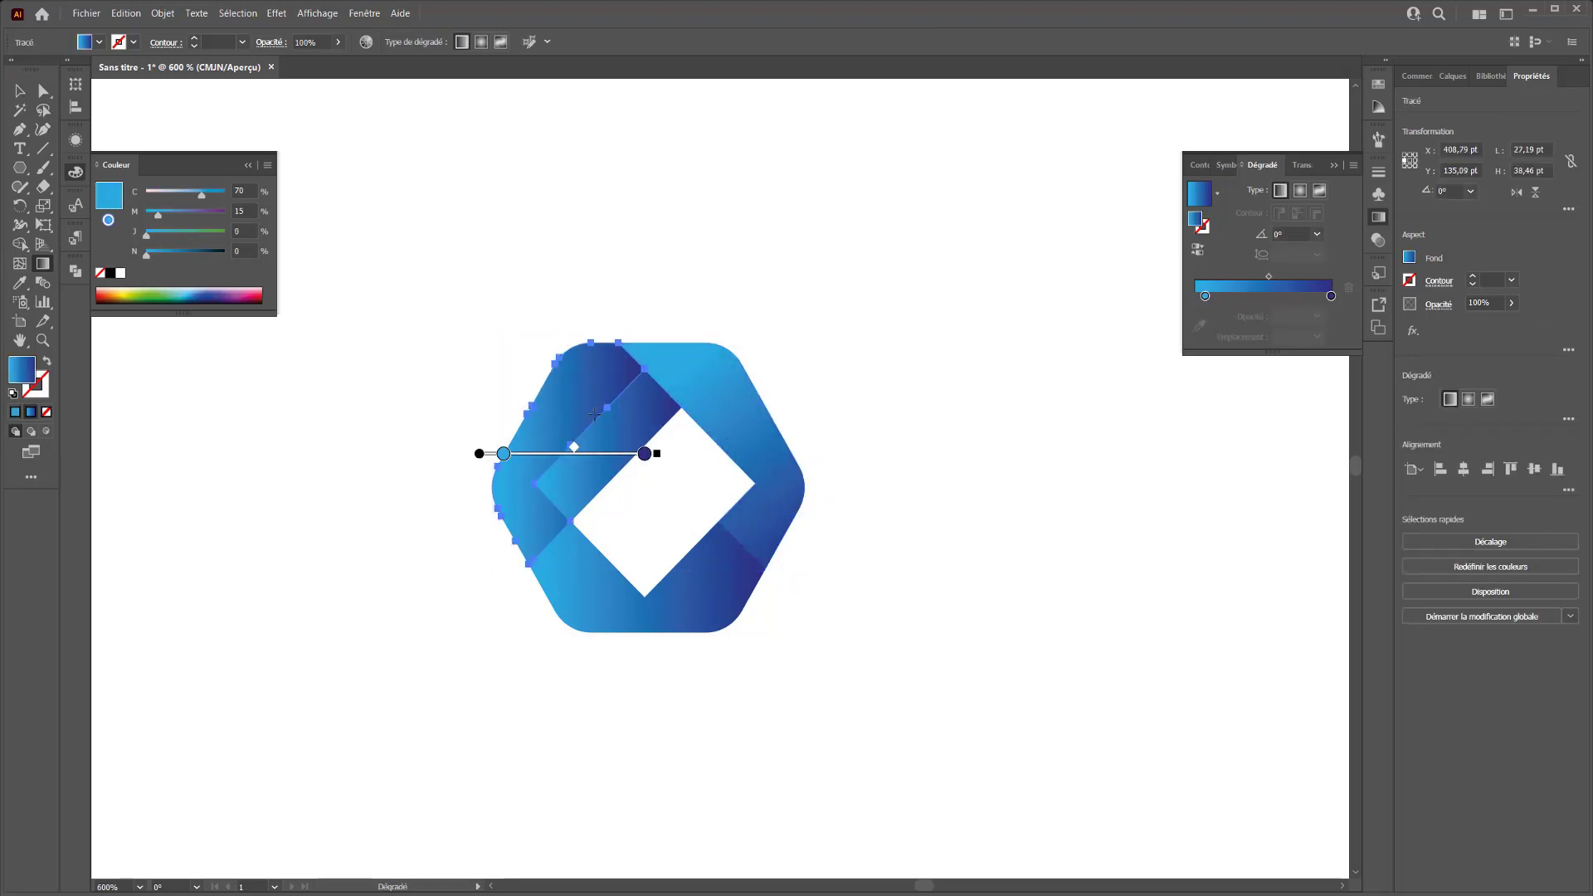
pyautogui.moveTo(531, 497); pyautogui.dragTo(609, 347)
pyautogui.press('v')
pyautogui.press('g')
pyautogui.moveTo(462, 520); pyautogui.dragTo(623, 347)
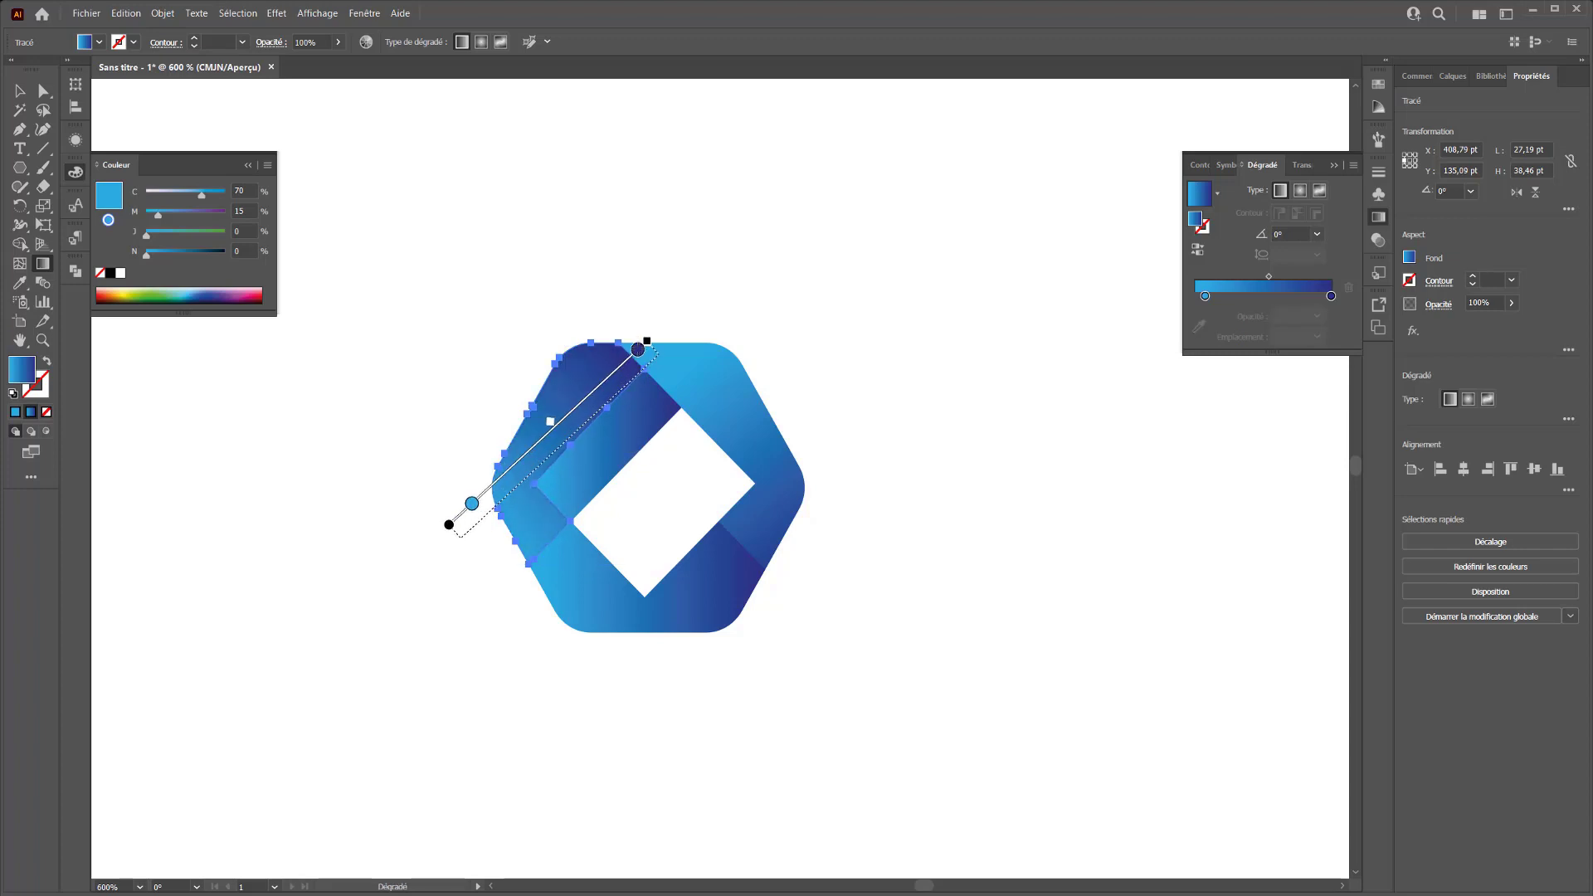
# Re-angle the middle diagonal band's gradient, lengthening and steepening it.
pyautogui.press('v')
pyautogui.click(630, 470)
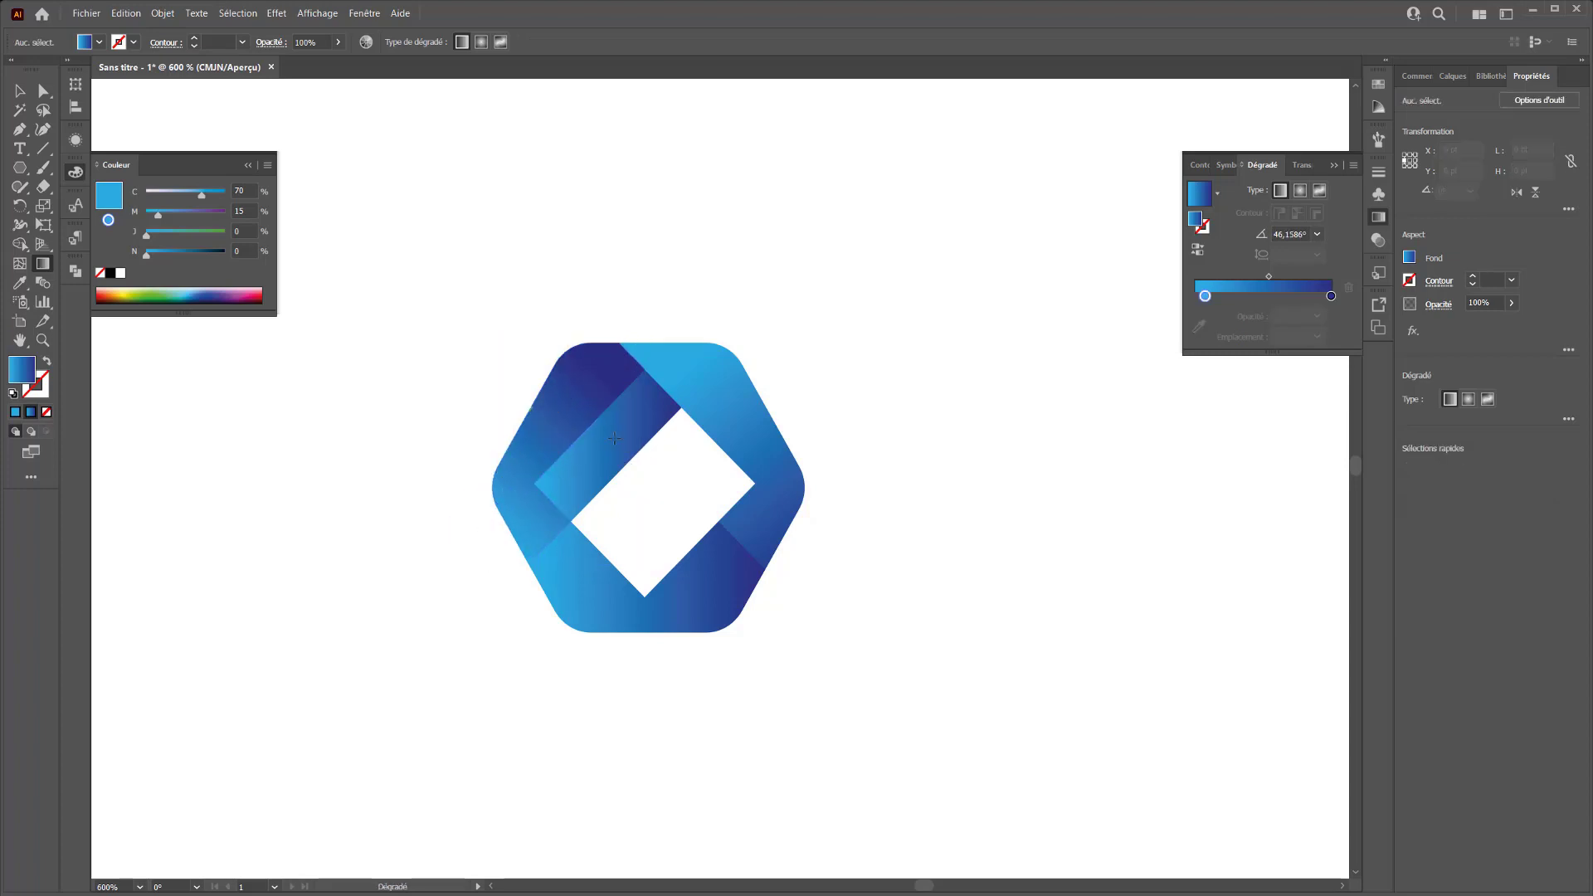
pyautogui.click(614, 423)
pyautogui.press('g')
pyautogui.moveTo(580, 417); pyautogui.dragTo(661, 503)
pyautogui.moveTo(571, 409); pyautogui.dragTo(659, 504)
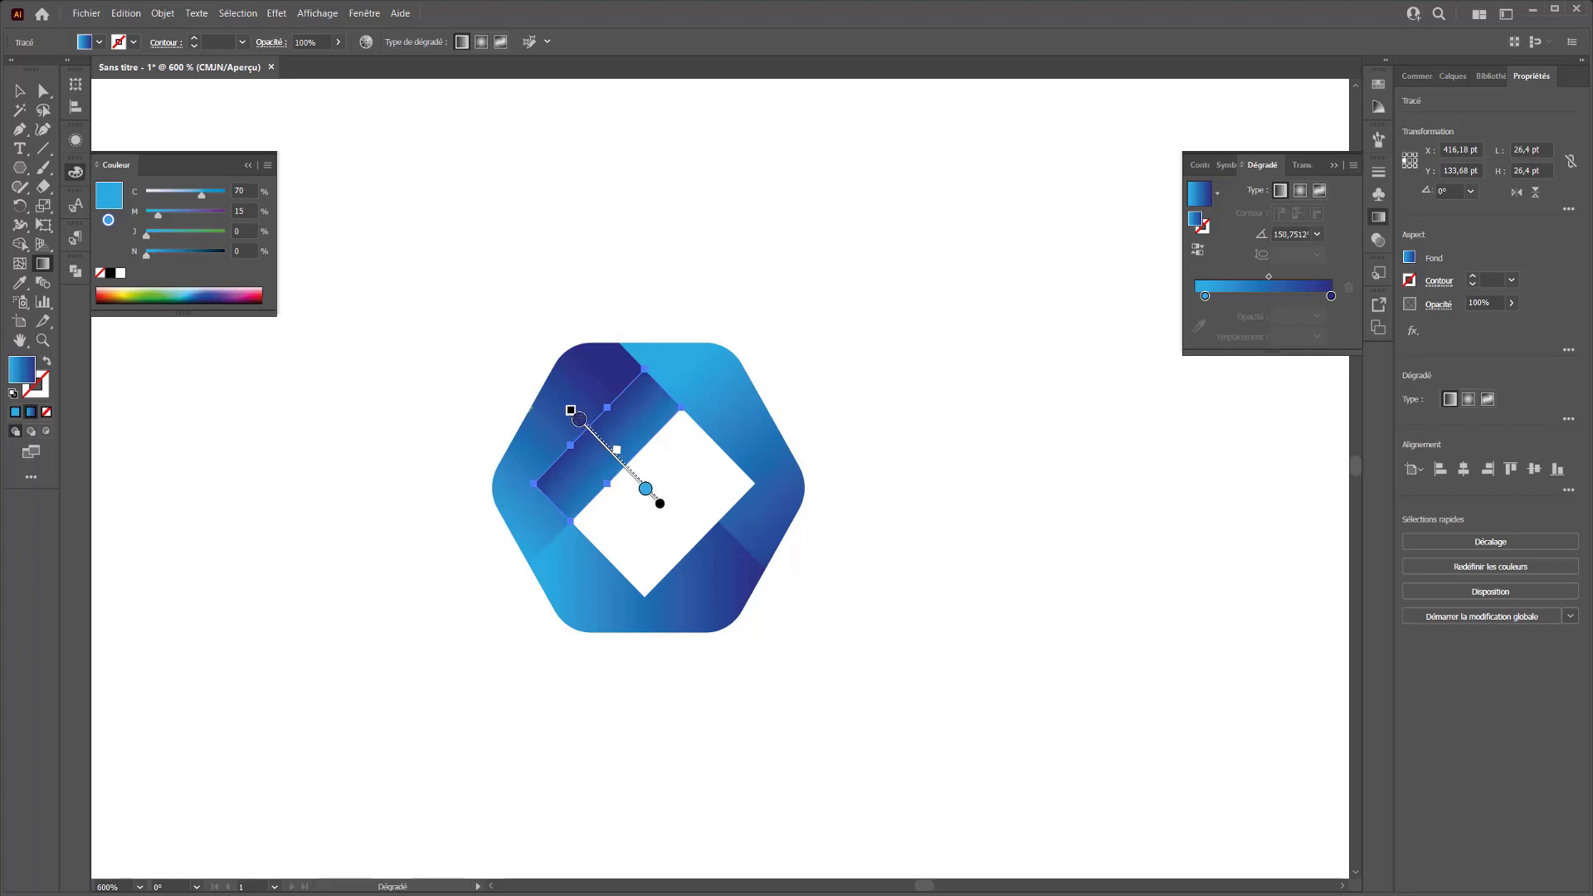
# Try a new gradient direction on the bottom piece, undo it, and preview the shading.
pyautogui.click(550, 561)
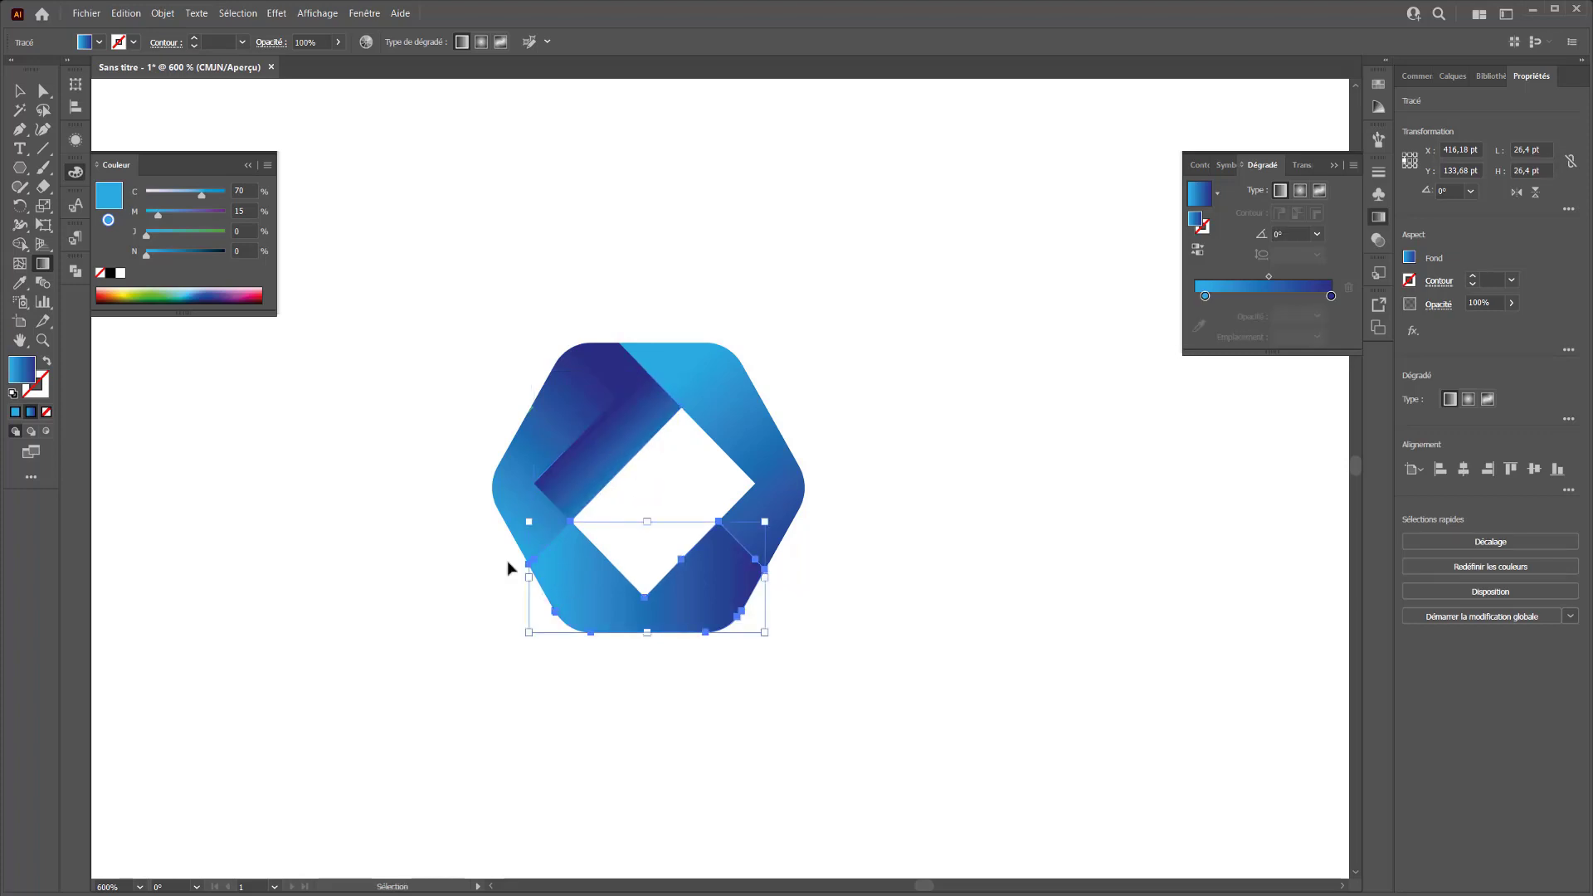
pyautogui.moveTo(539, 528)
pyautogui.mouseDown()
pyautogui.moveTo(798, 584)
pyautogui.moveTo(520, 551)
pyautogui.mouseUp()
pyautogui.hotkey('ctrl', 'z')
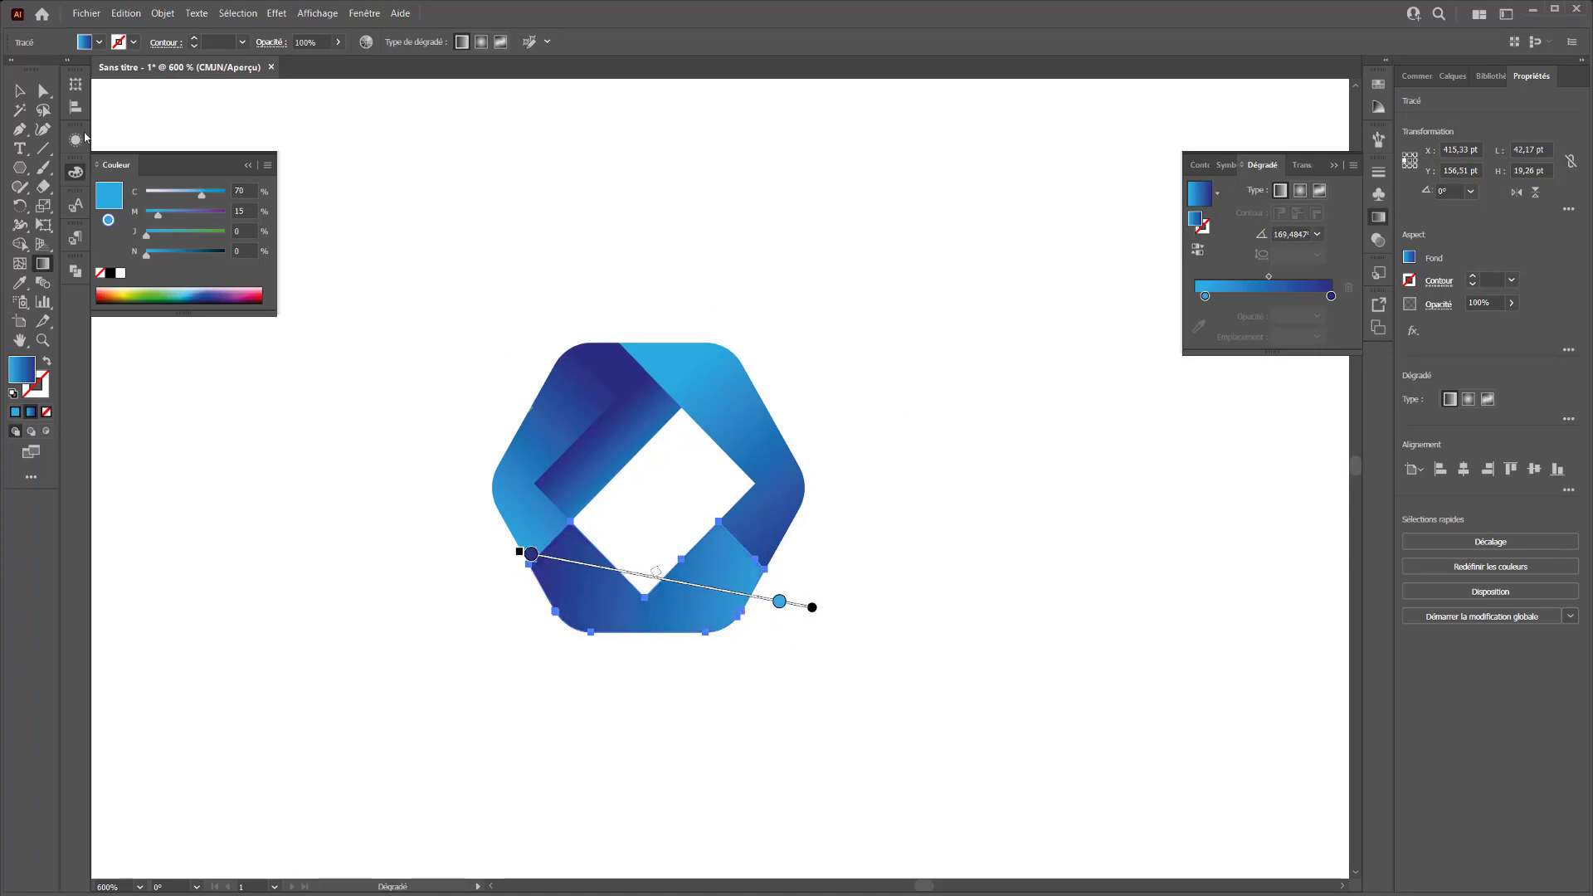
pyautogui.click(18, 93)
pyautogui.click(480, 185)
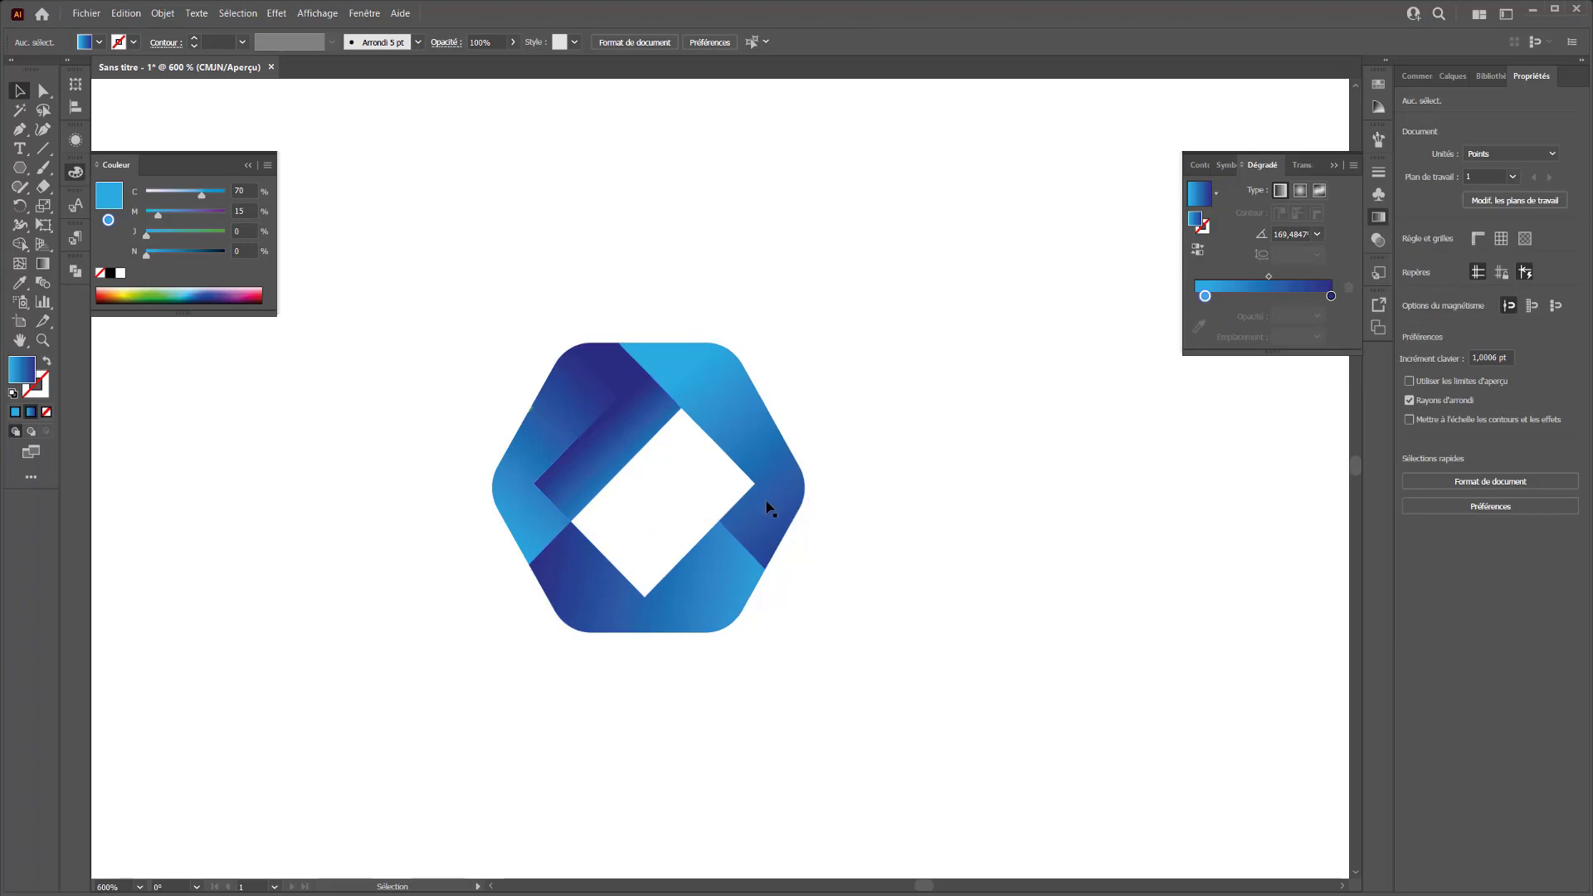
pyautogui.click(775, 549)
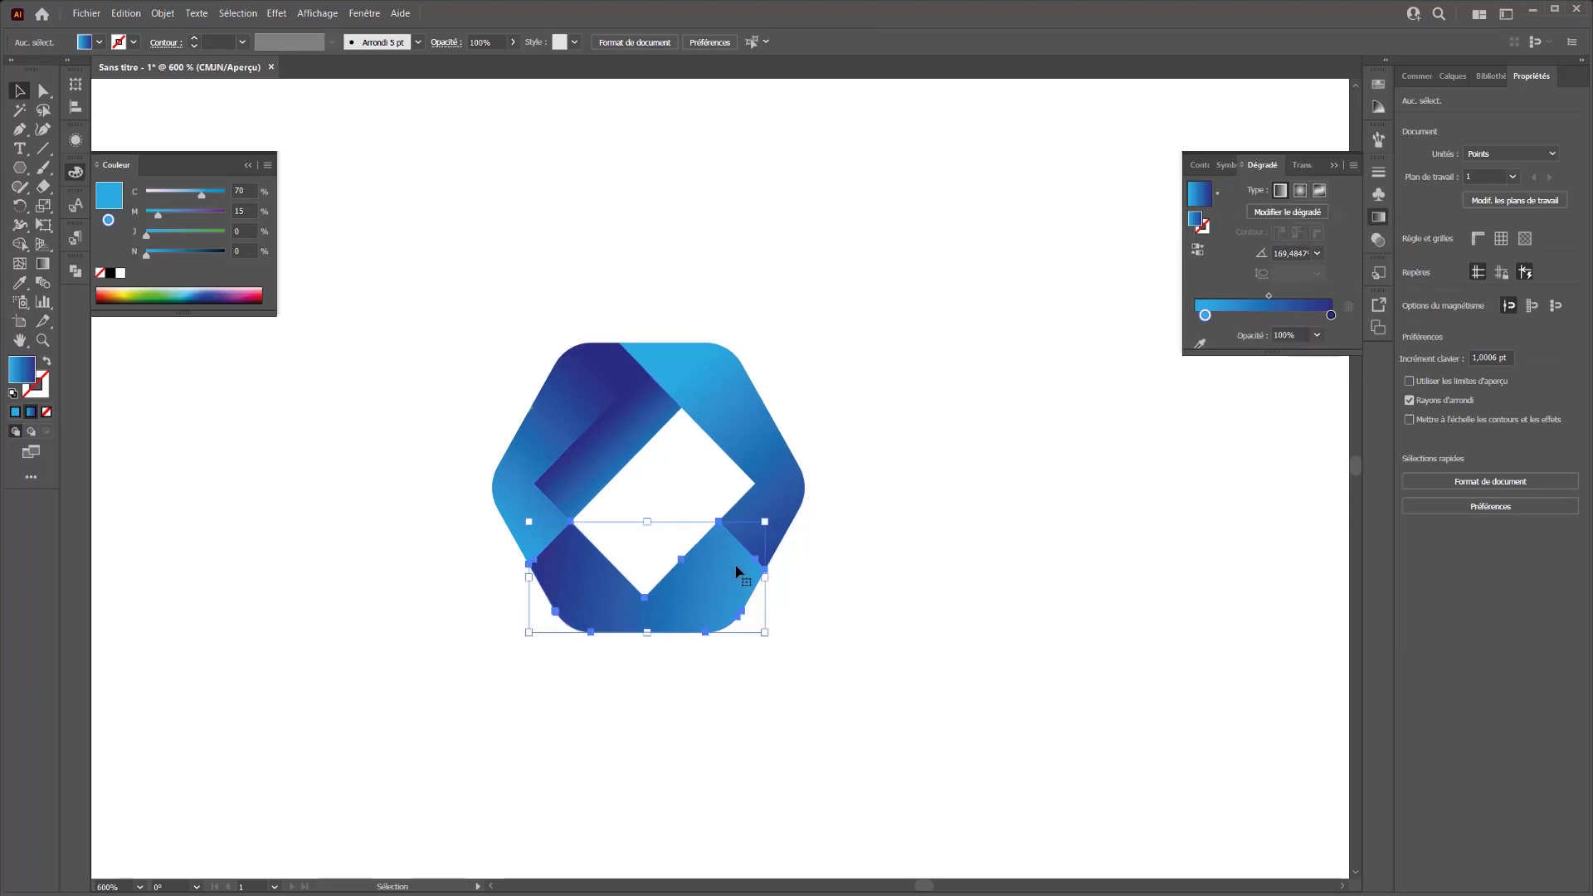
pyautogui.click(99, 117)
pyautogui.click(44, 89)
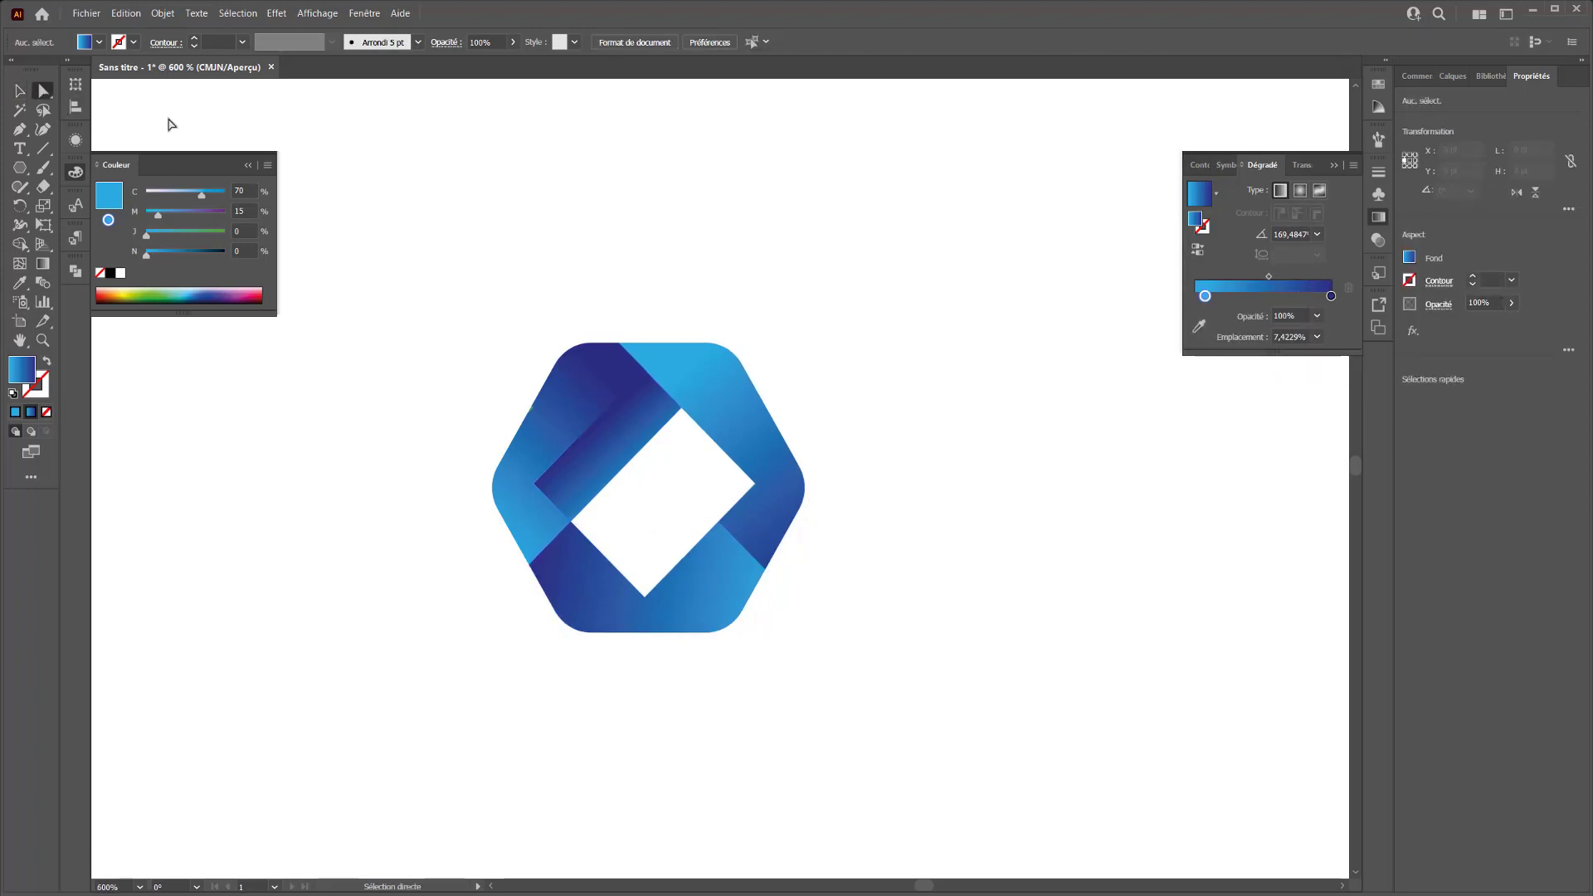
# Round the right band's inner corner at the diamond cutout.
pyautogui.click(567, 383)
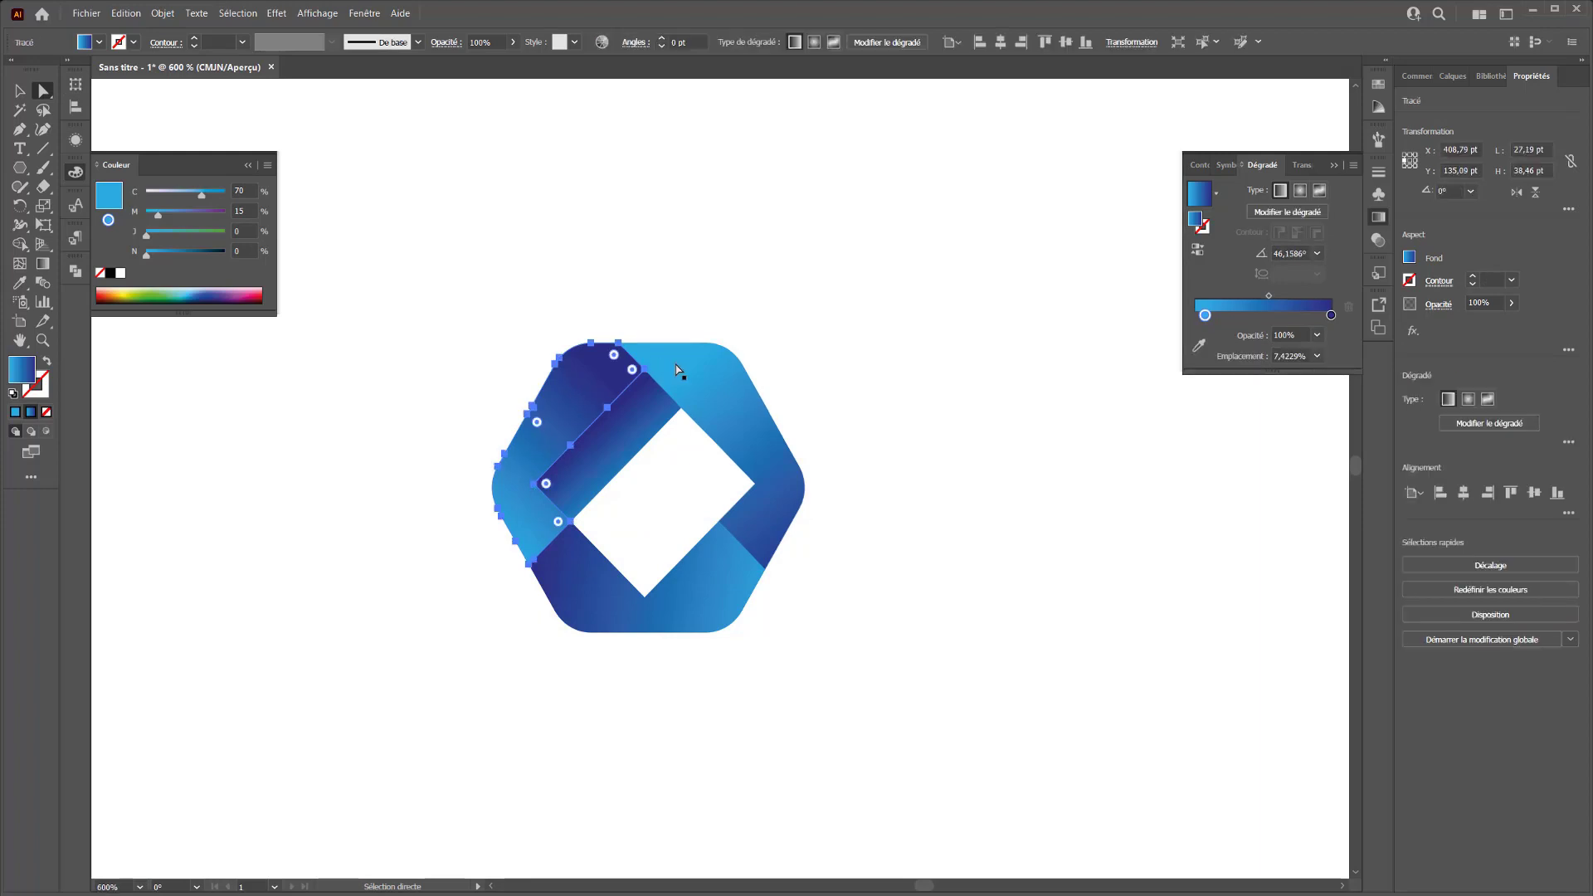
pyautogui.click(749, 469)
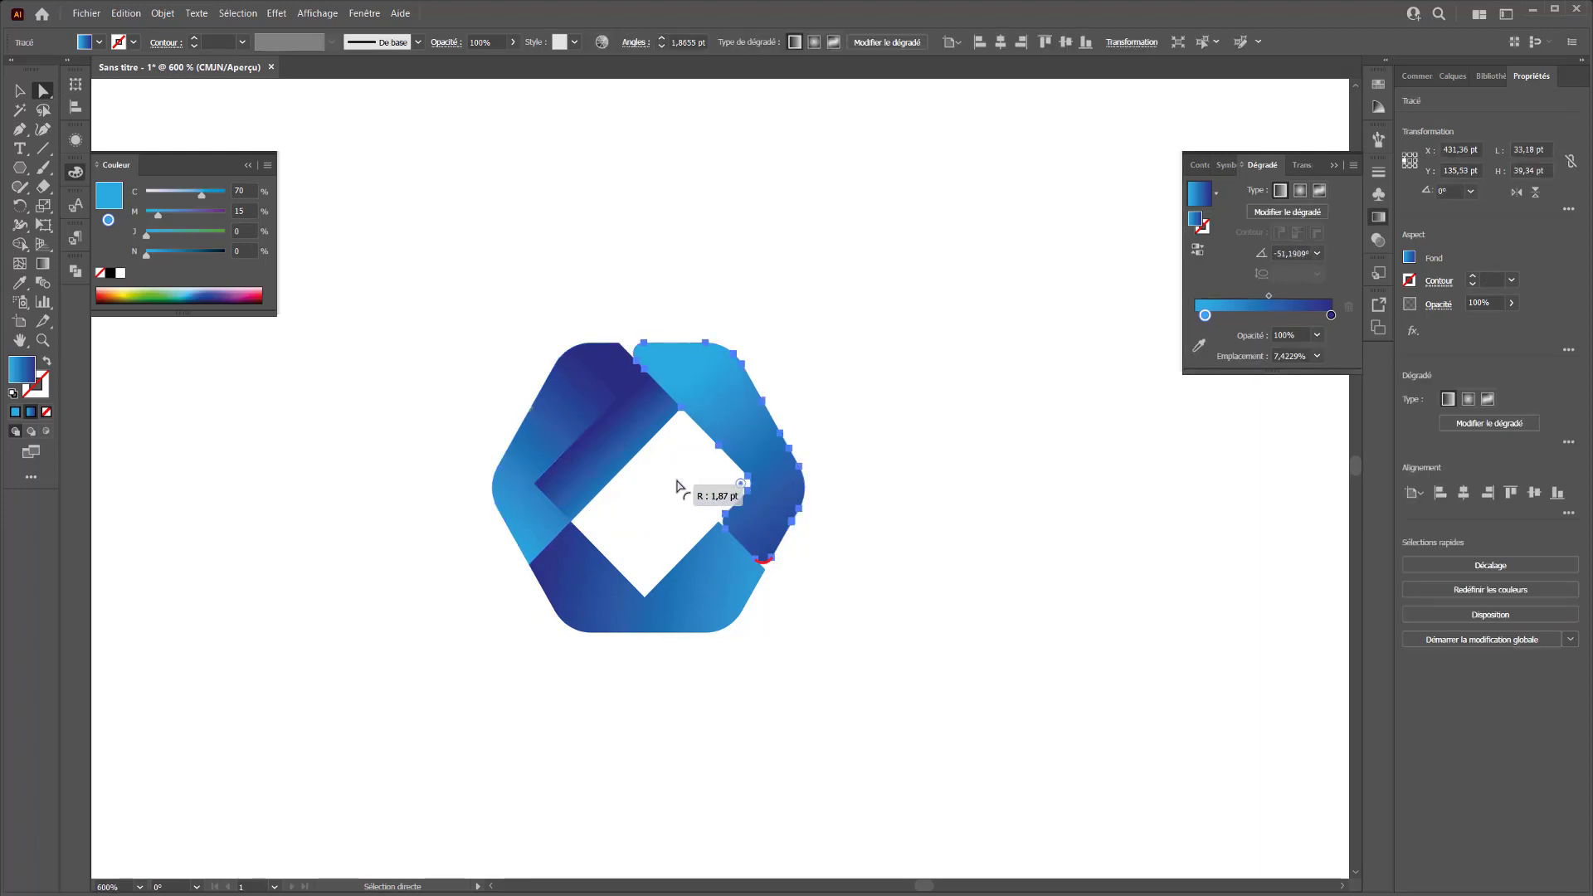
pyautogui.keyDown('ctrl'); pyautogui.click(762, 502); pyautogui.keyUp('ctrl')
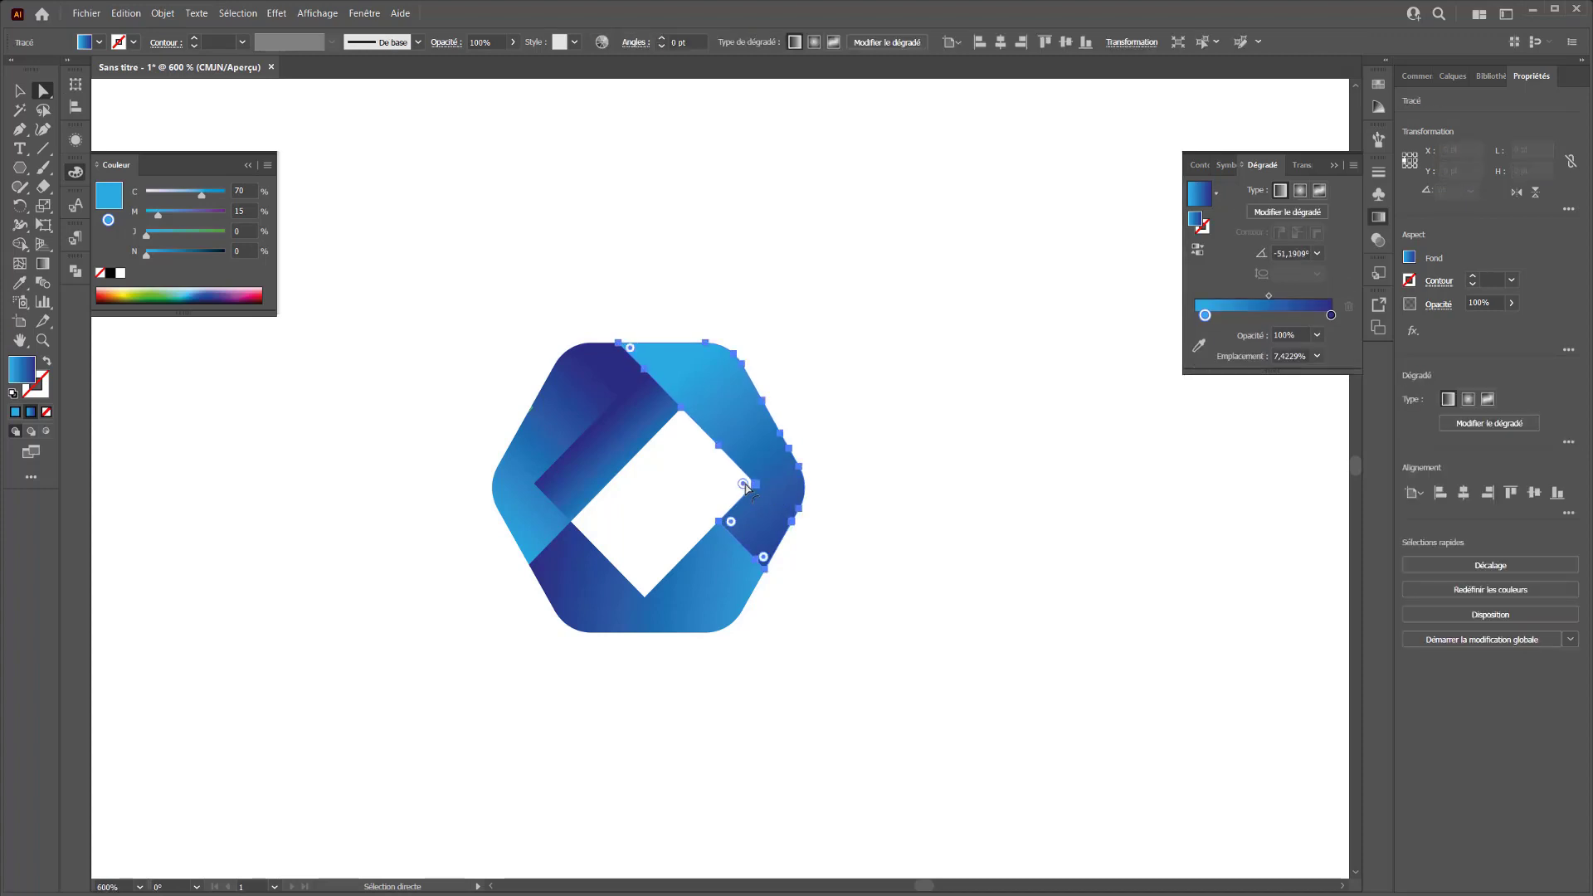
pyautogui.moveTo(742, 484); pyautogui.dragTo(711, 477)
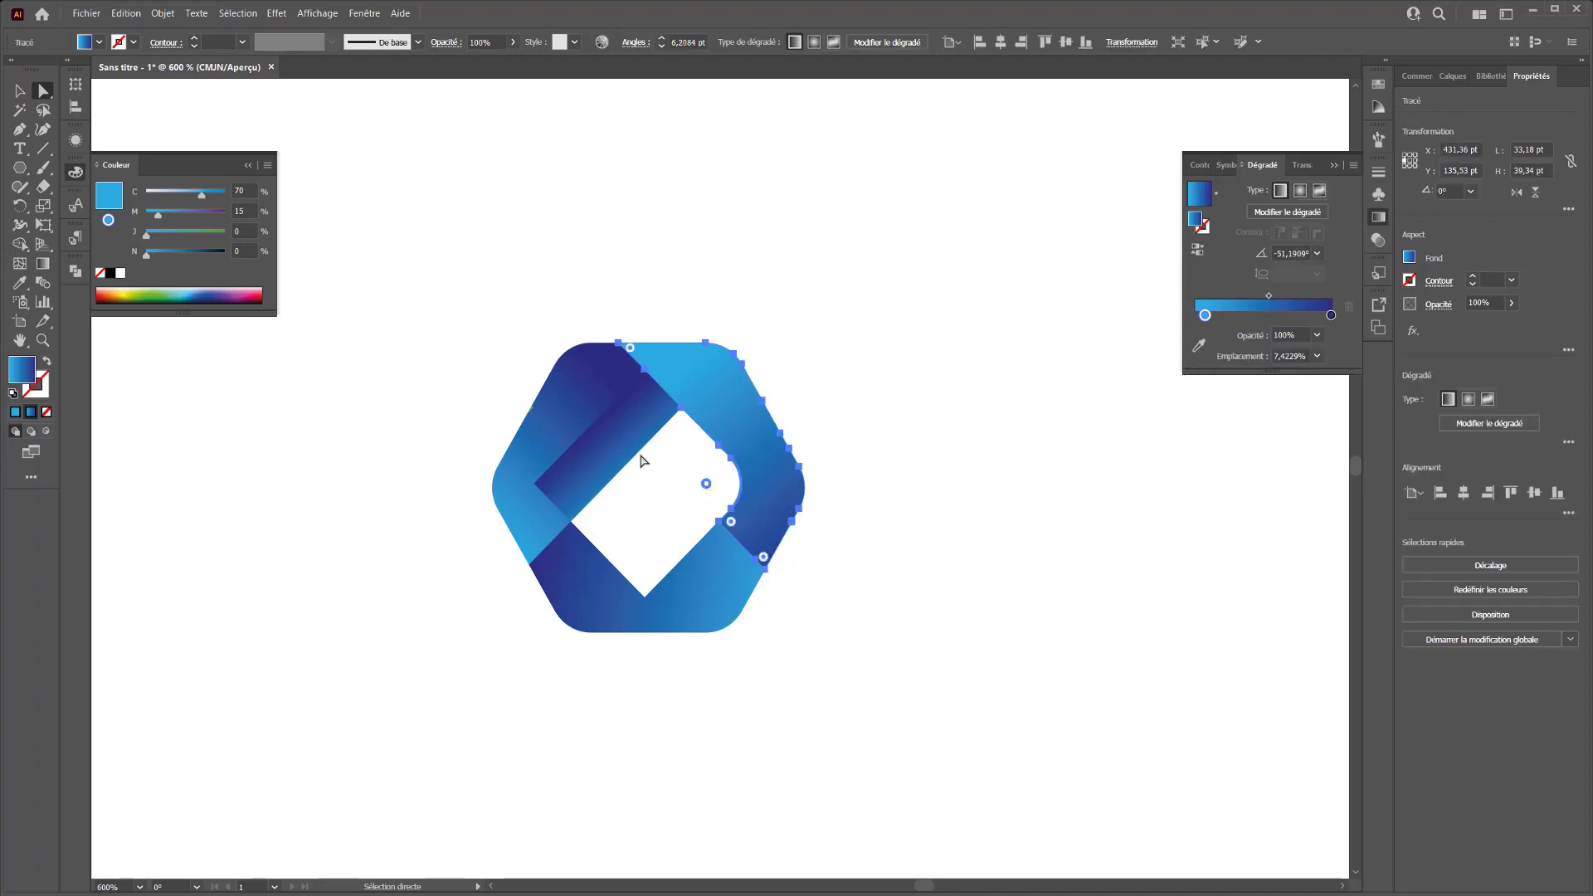
# Round the upper-left dark band's inner corners around the cutout.
pyautogui.click(654, 423)
pyautogui.moveTo(668, 407); pyautogui.dragTo(664, 432)
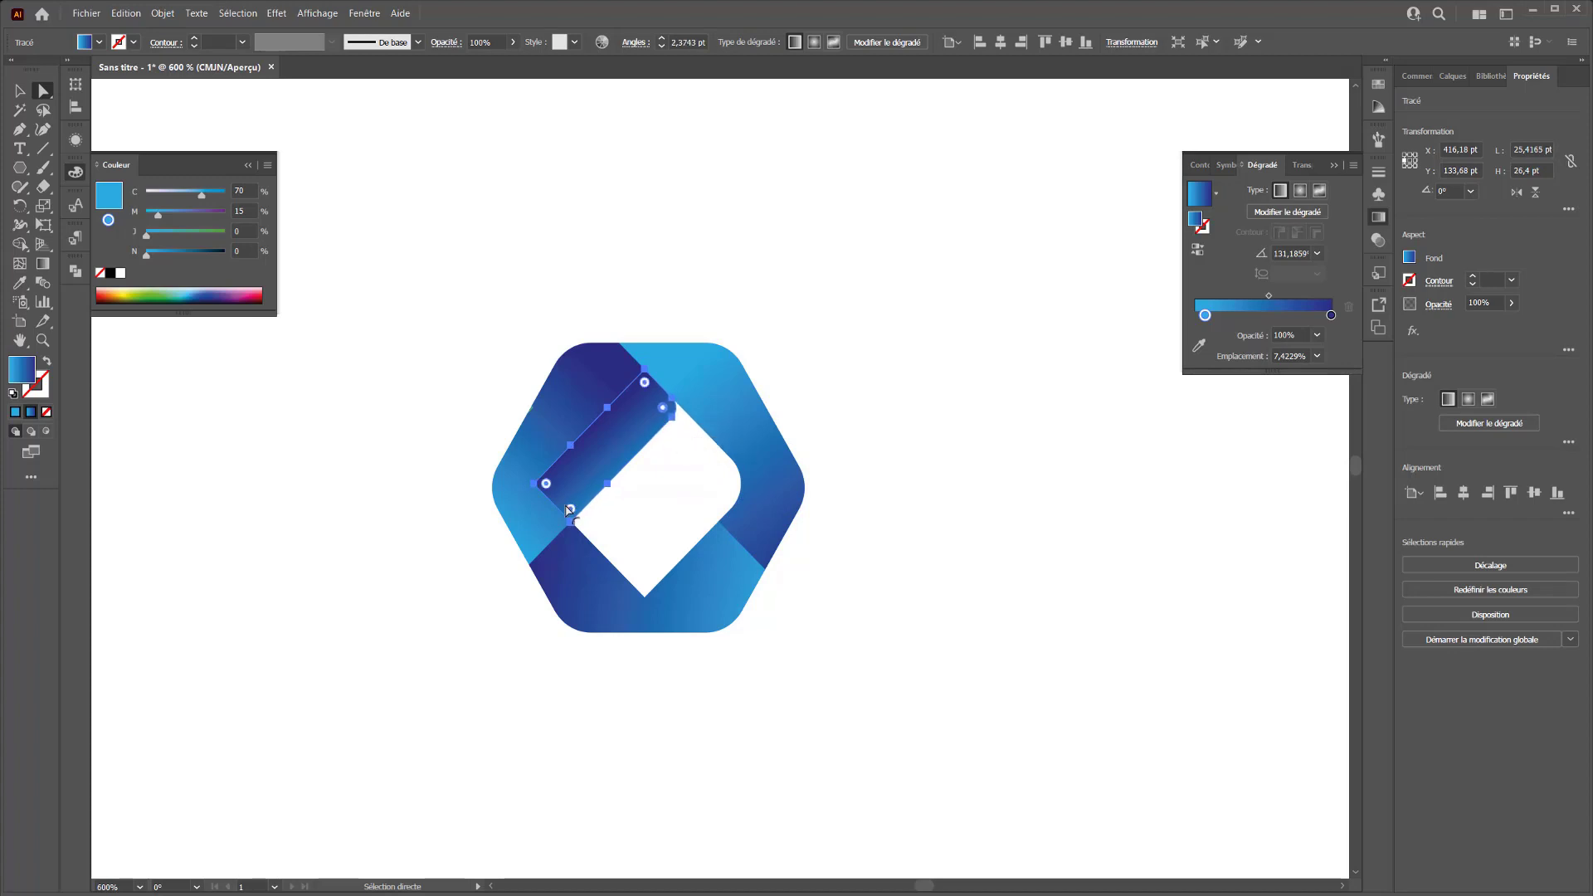
pyautogui.moveTo(571, 510); pyautogui.dragTo(573, 516)
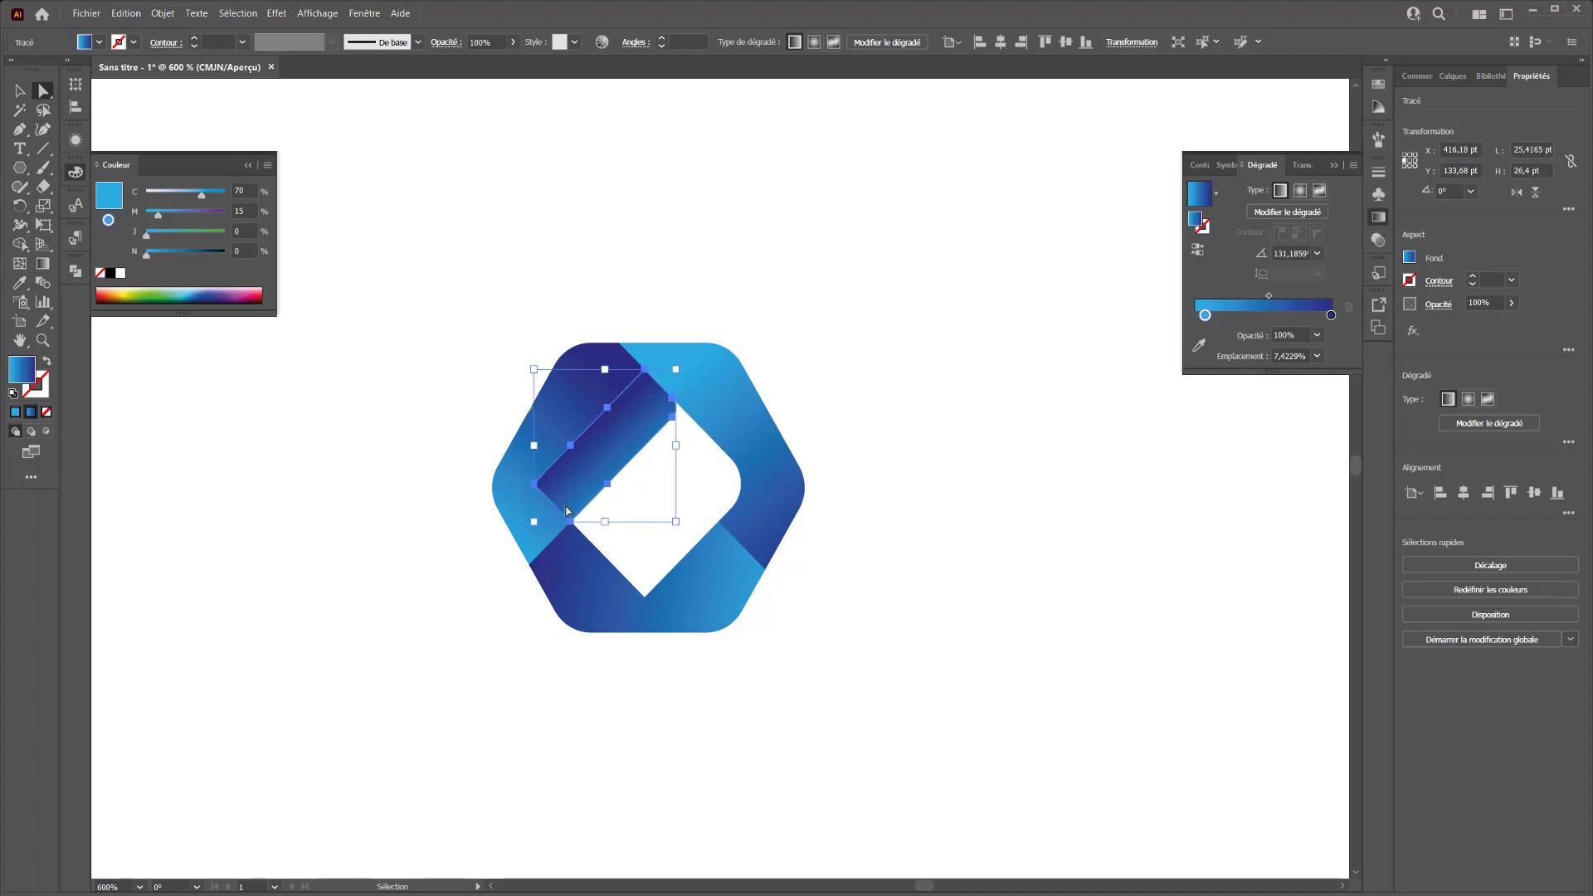
# Round the bottom band's inner corner of the cutout.
pyautogui.click(645, 596)
pyautogui.moveTo(645, 587); pyautogui.dragTo(640, 526)
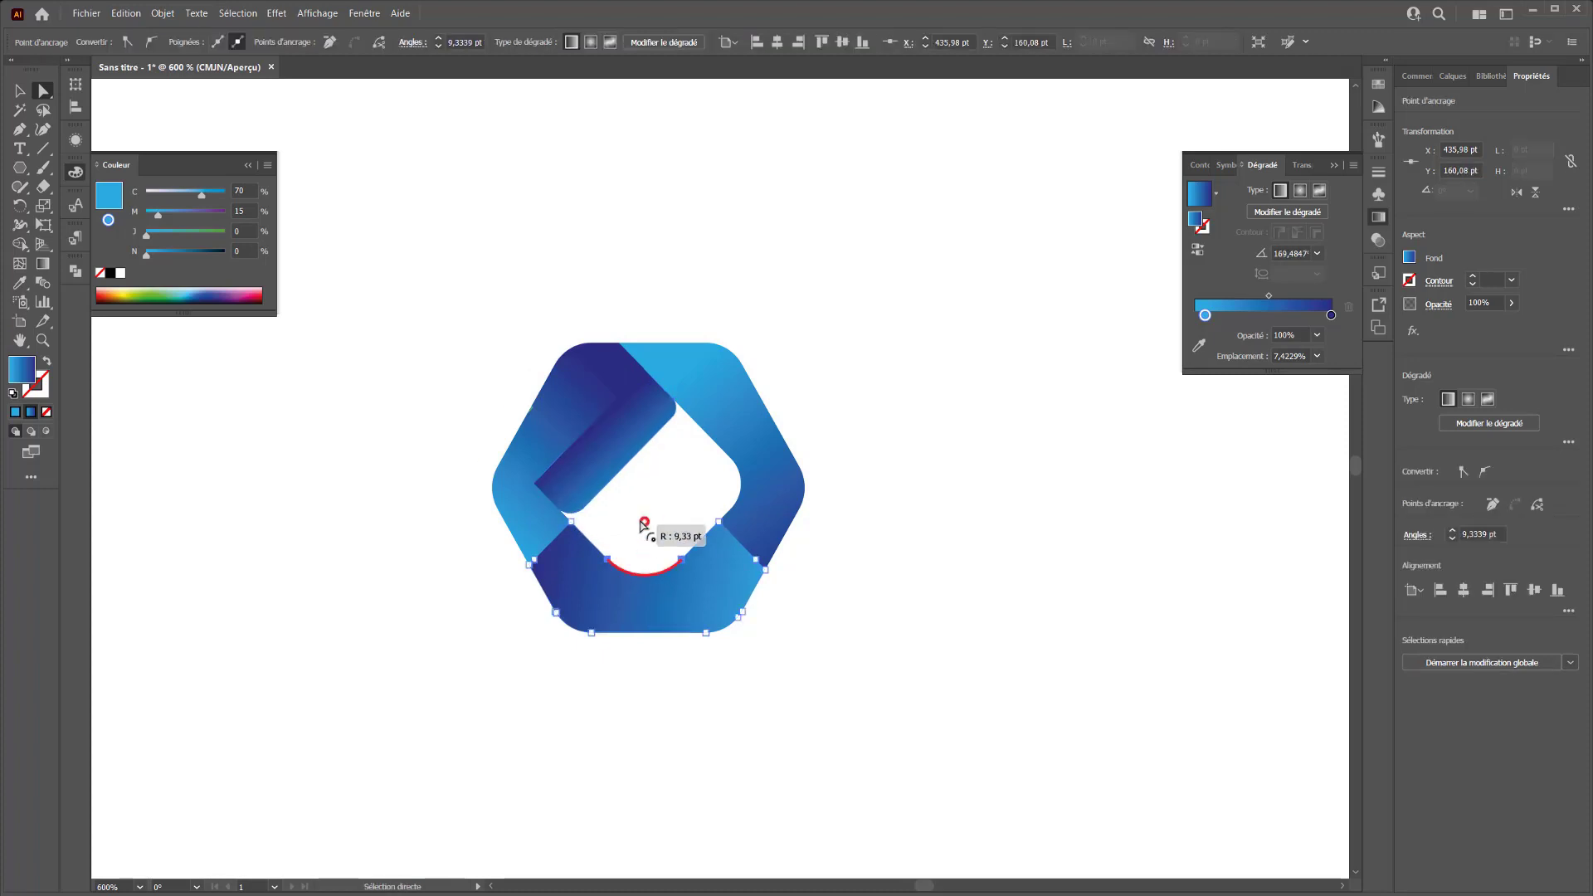
pyautogui.click(551, 427)
pyautogui.click(537, 421)
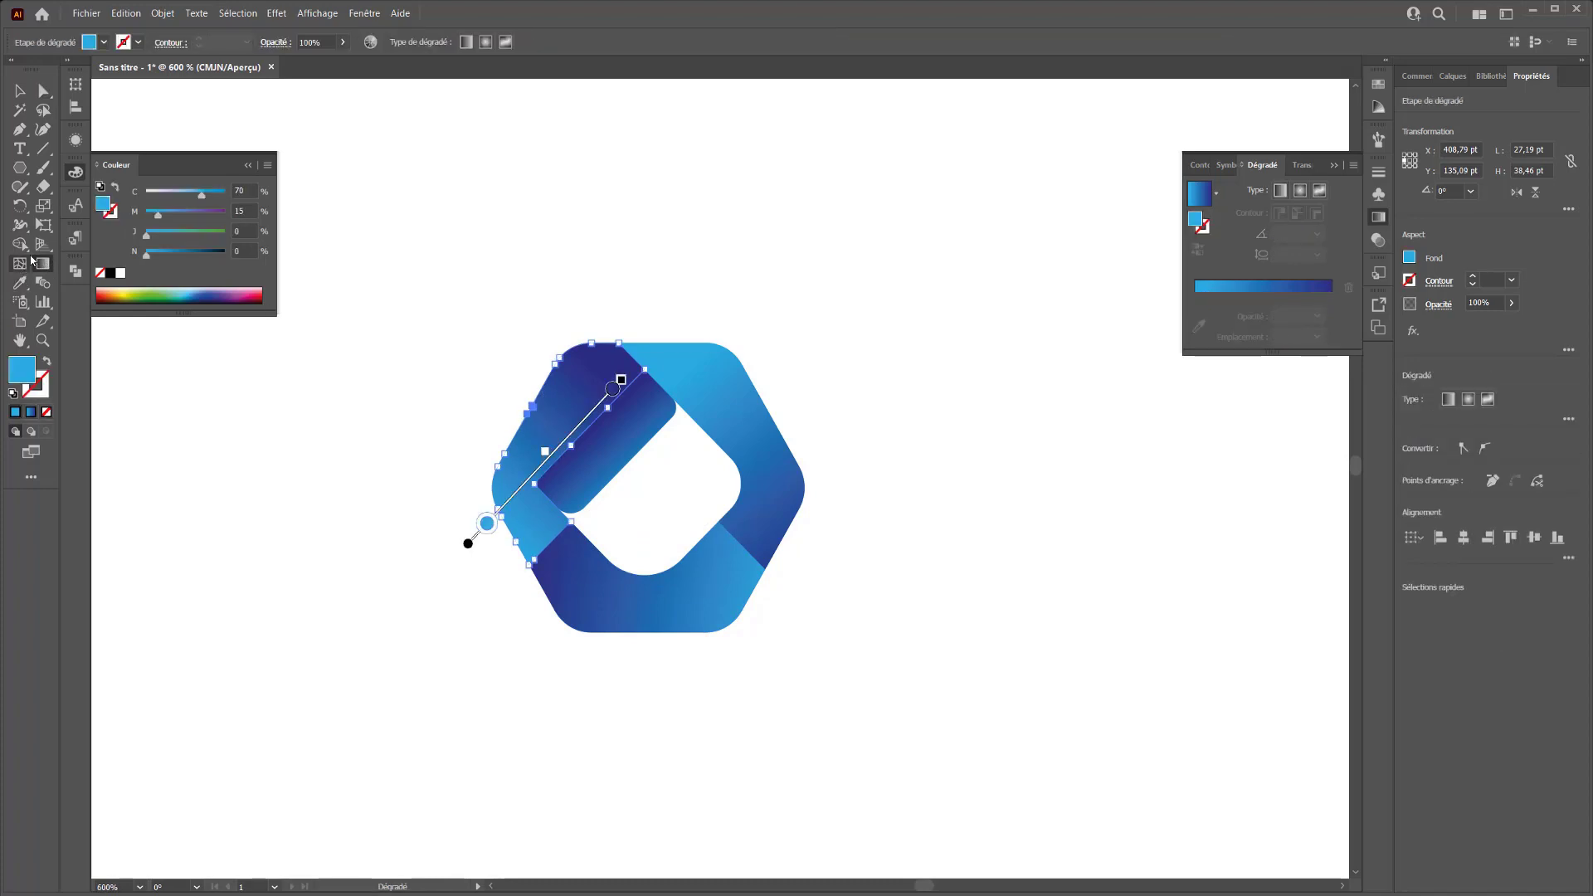
# Merge the upper-left dark piece with the left strip and give it a 52.7° linear gradient.
pyautogui.click(23, 251)
pyautogui.moveTo(526, 408); pyautogui.dragTo(535, 419)
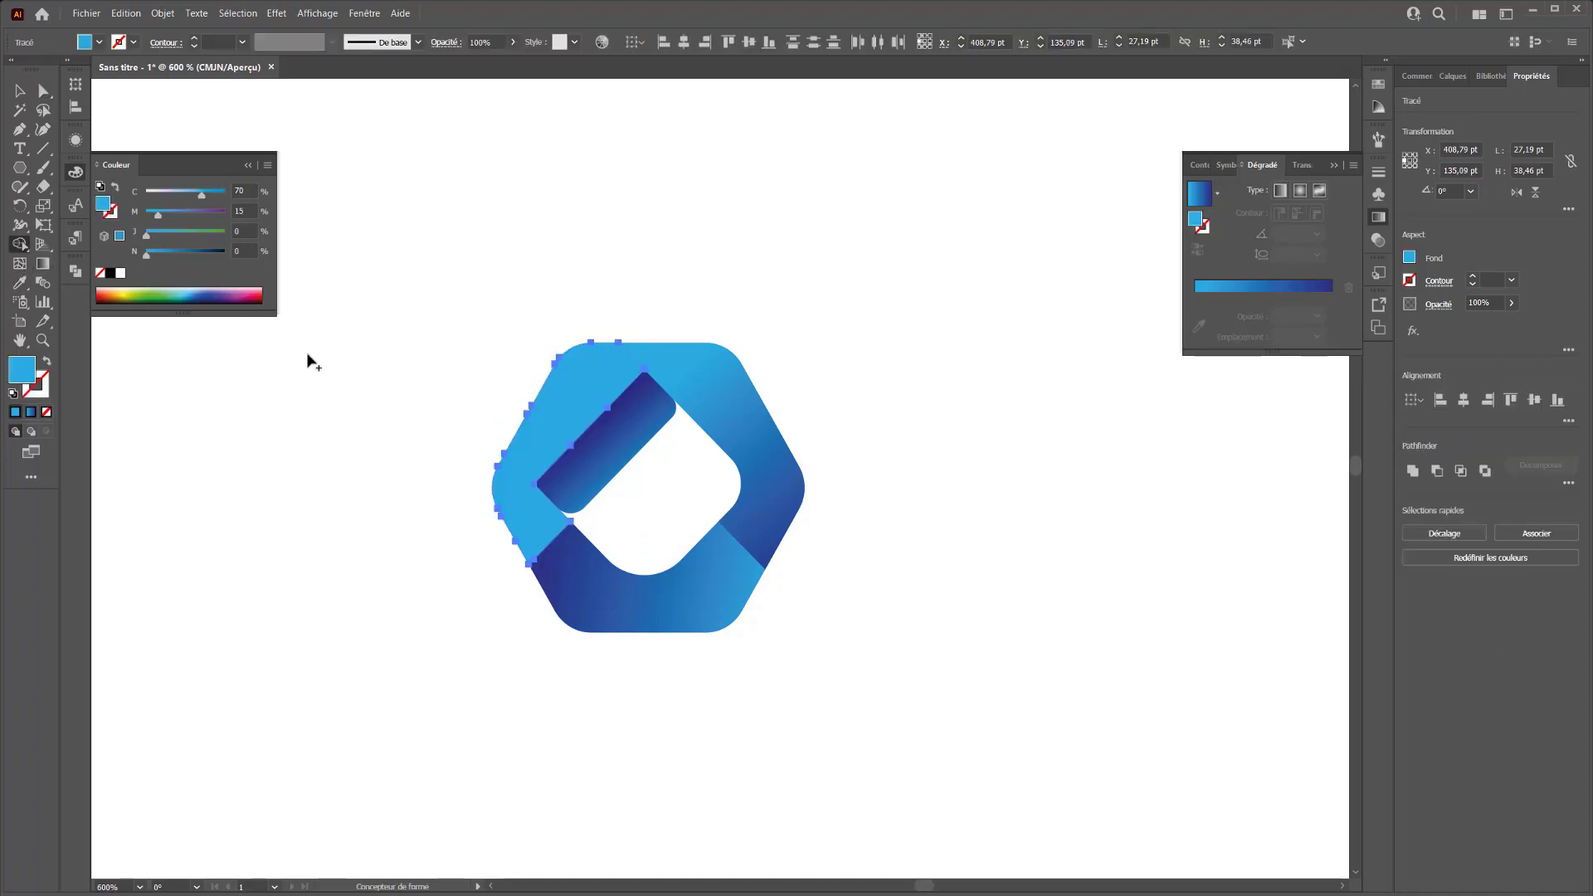
pyautogui.click(42, 263)
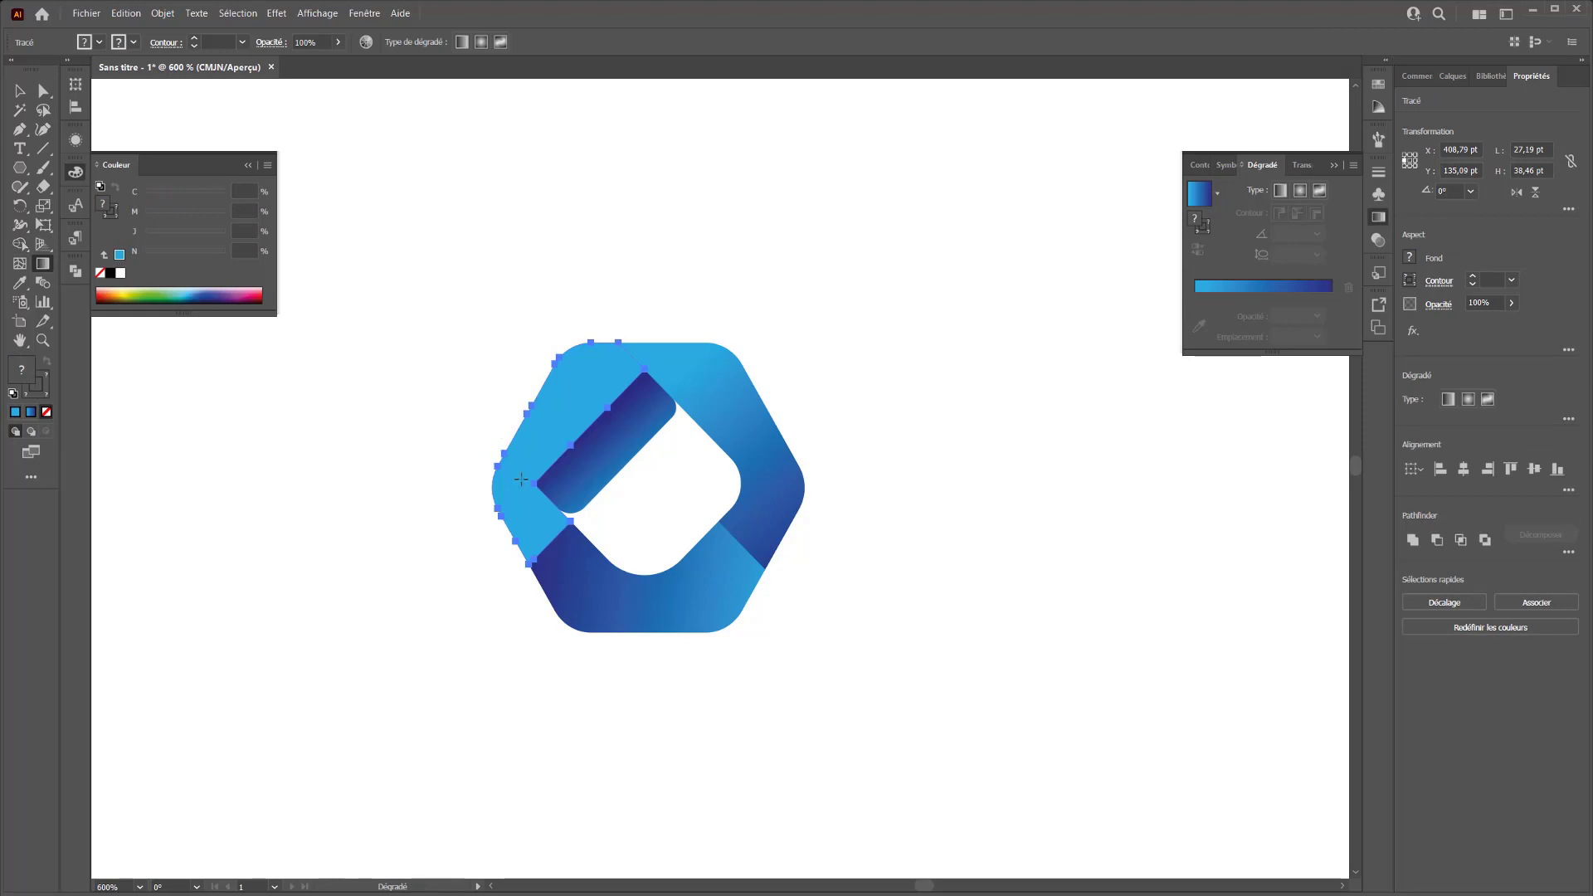
pyautogui.click(33, 414)
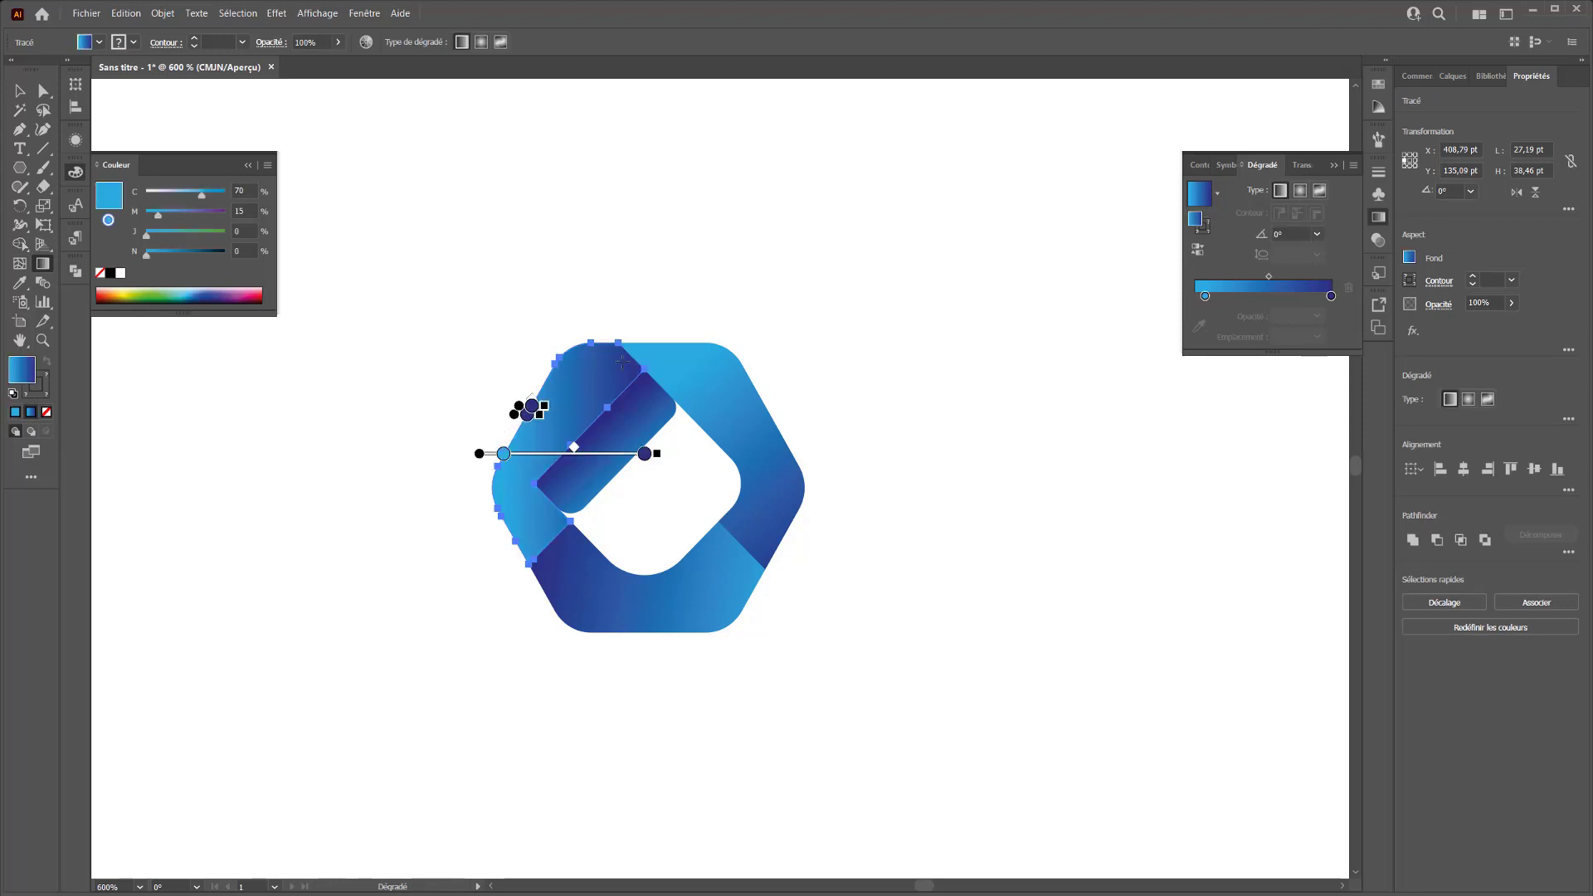
pyautogui.moveTo(613, 358); pyautogui.dragTo(503, 479)
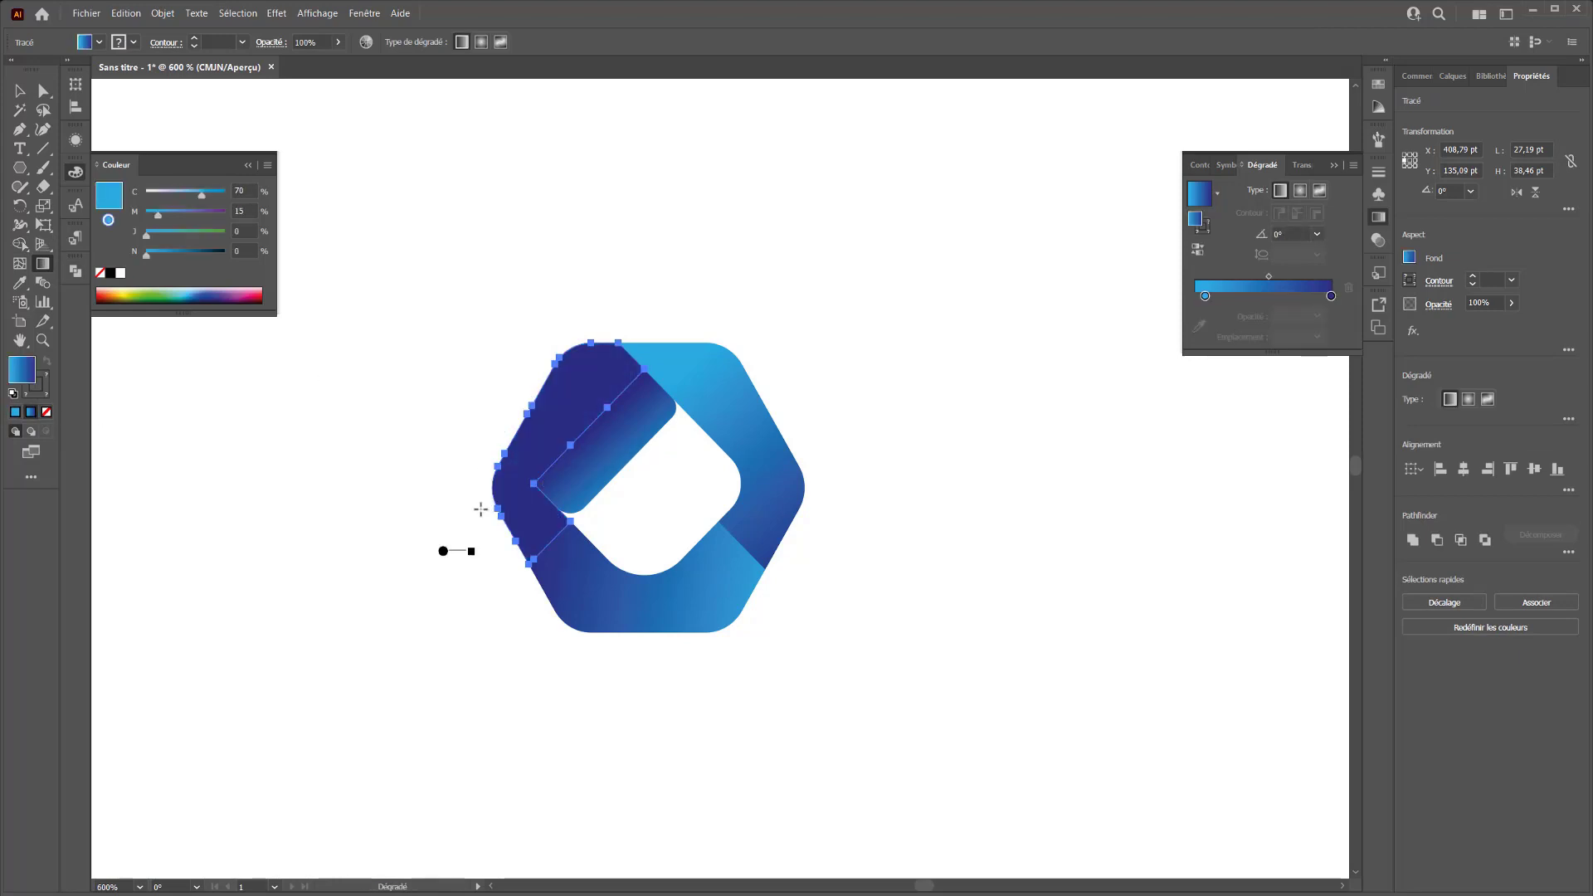
pyautogui.moveTo(465, 575); pyautogui.dragTo(615, 371)
# Pull the dark inner ribbon piece out of the hexagon logo.
pyautogui.click(20, 90)
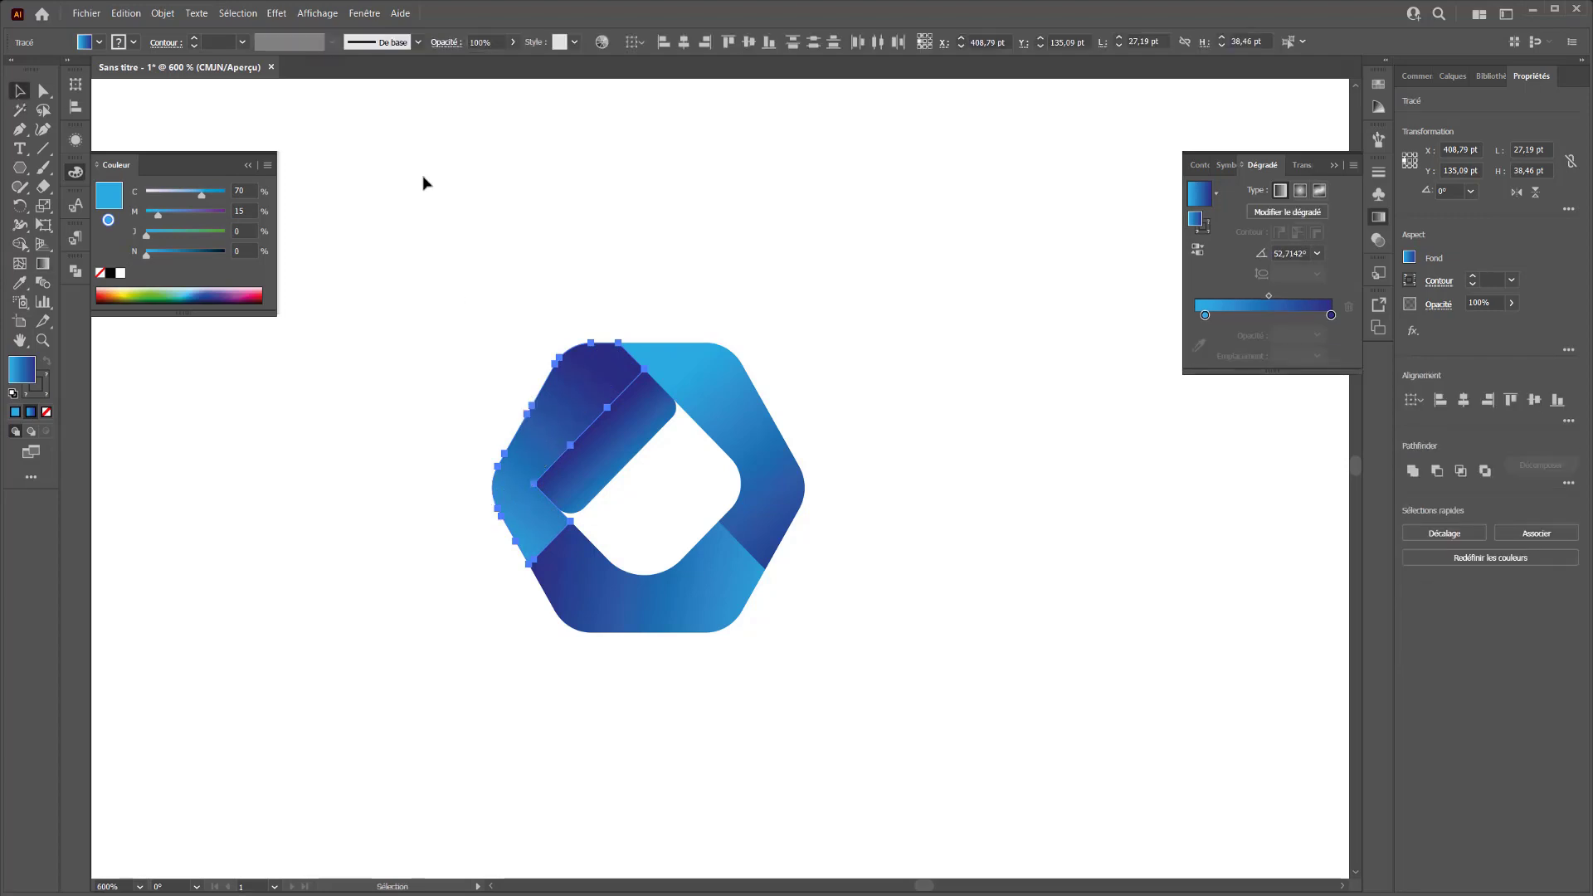
pyautogui.click(423, 185)
pyautogui.click(42, 90)
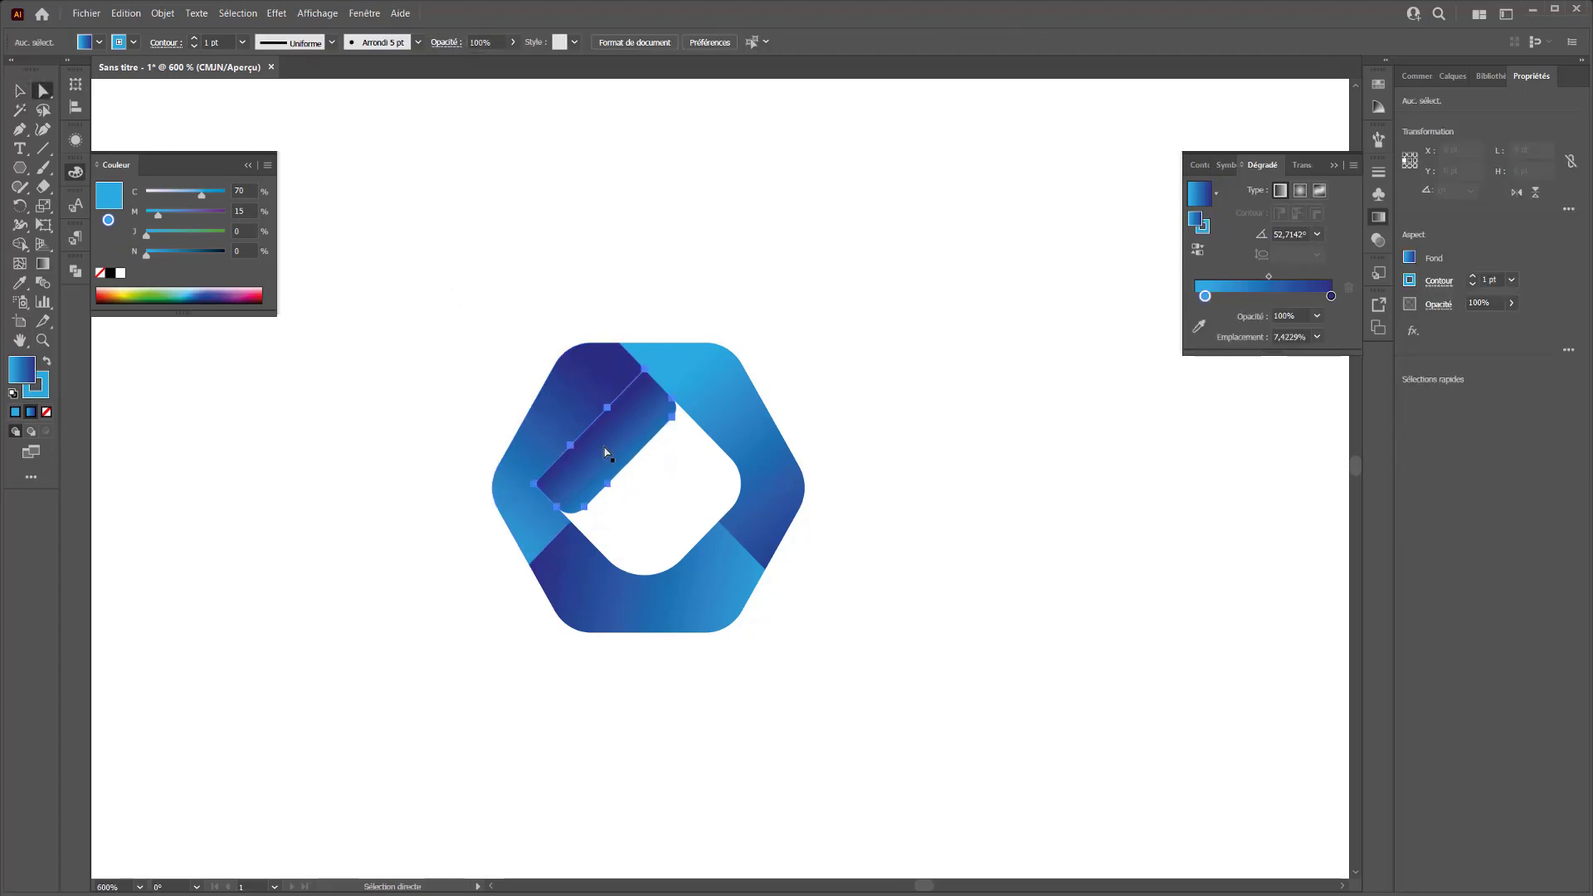
pyautogui.moveTo(591, 480)
pyautogui.mouseDown()
pyautogui.moveTo(1069, 427)
pyautogui.moveTo(813, 602)
pyautogui.mouseUp()
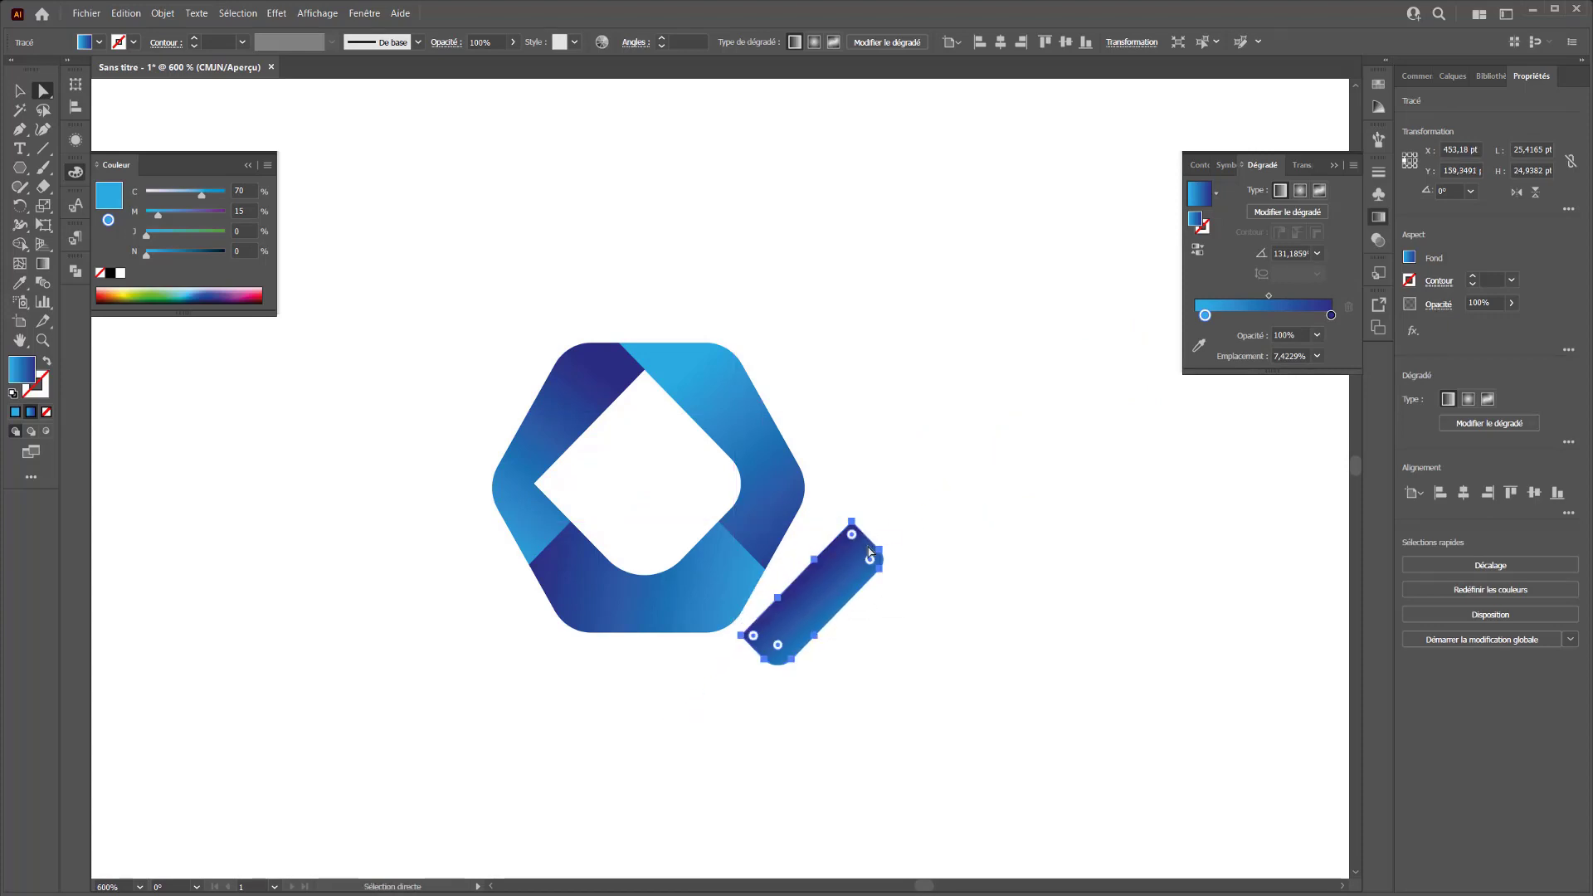
# Rotate the detached ribbon piece to about 15° and nudge it into place.
pyautogui.click(18, 91)
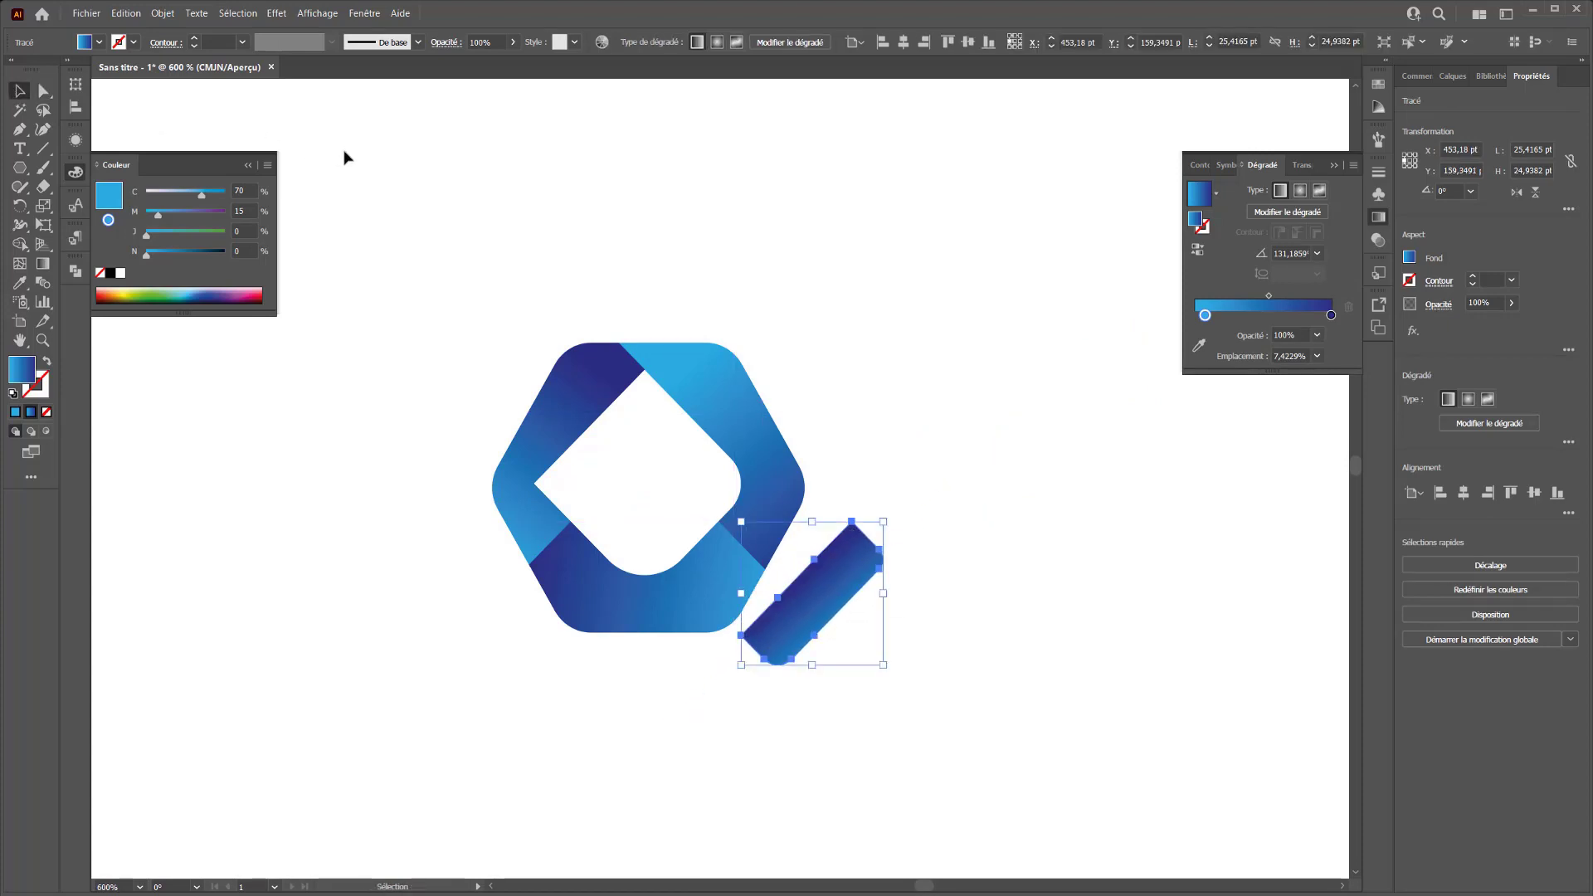
pyautogui.click(886, 525)
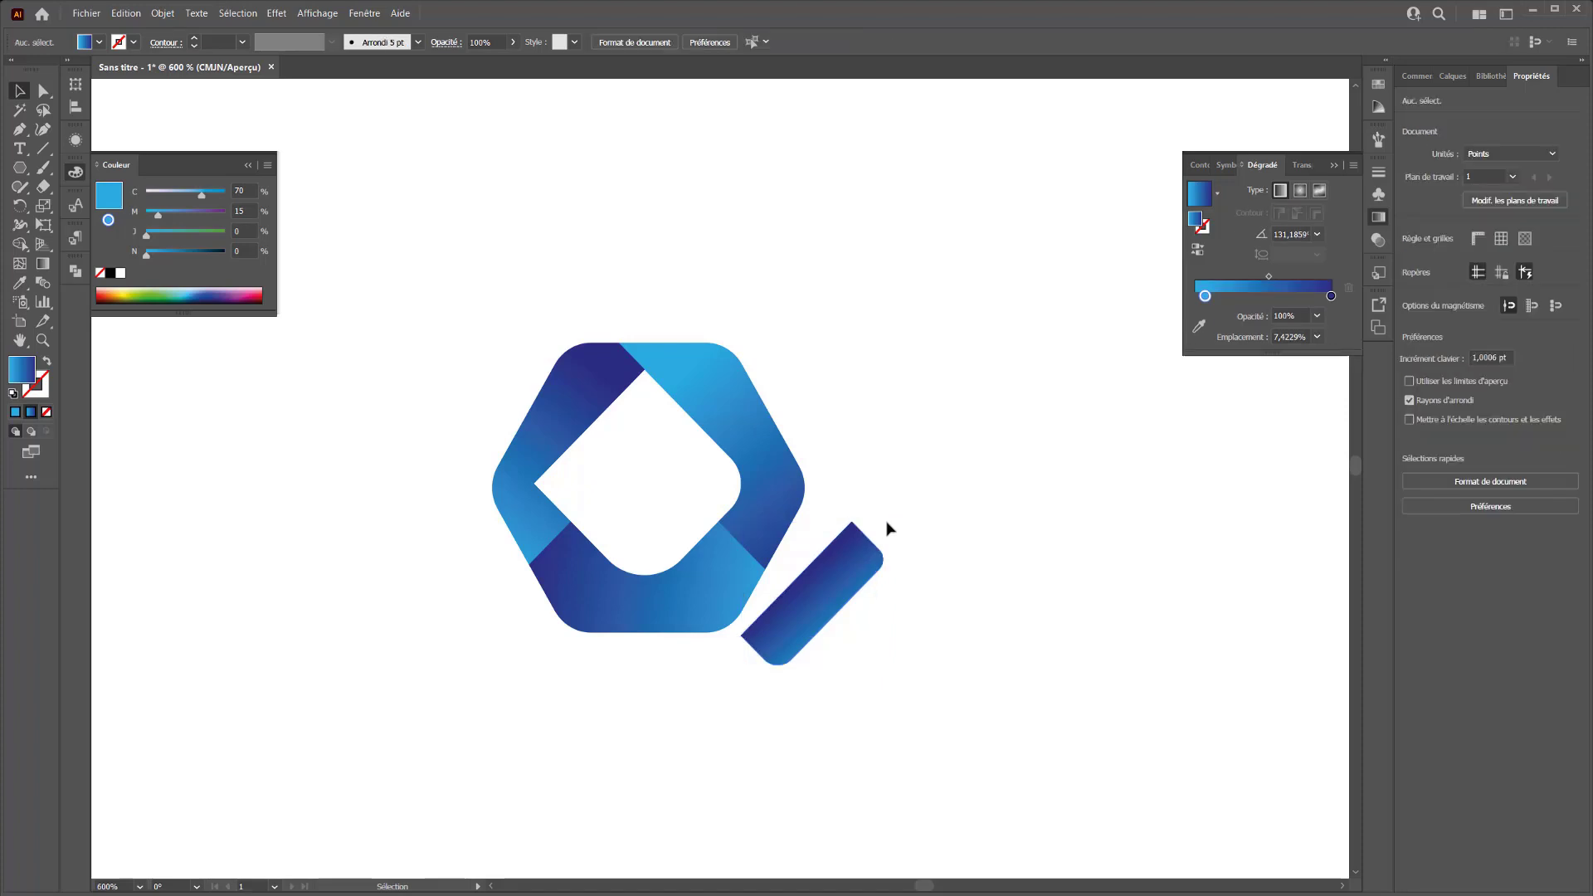
pyautogui.hotkey('ctrl', 'z')
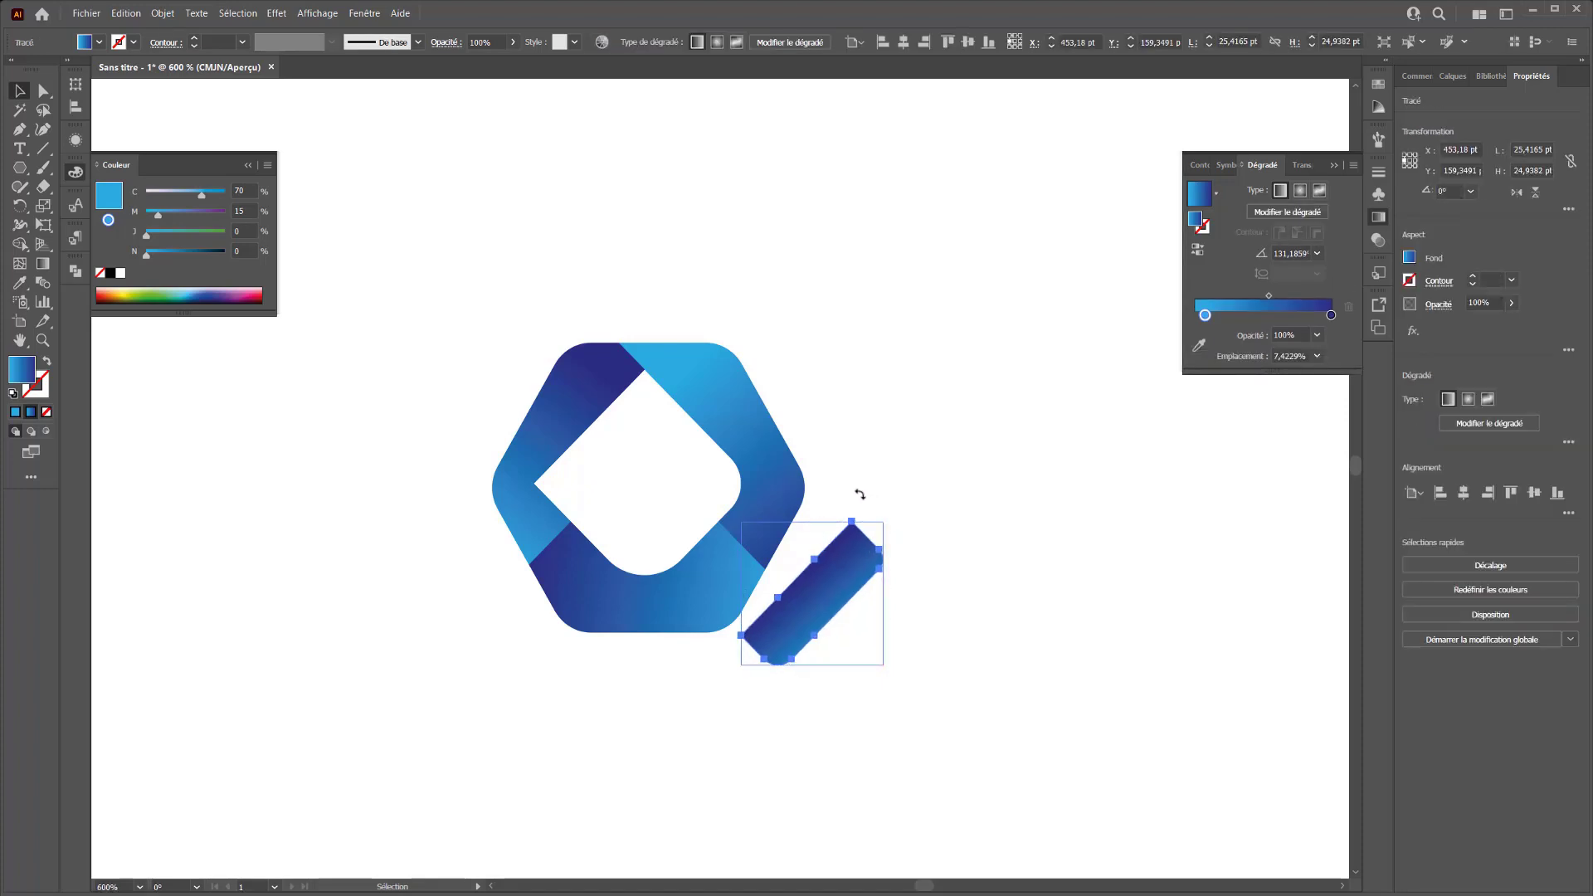
pyautogui.moveTo(860, 494); pyautogui.dragTo(869, 508)
pyautogui.moveTo(835, 588); pyautogui.dragTo(821, 567)
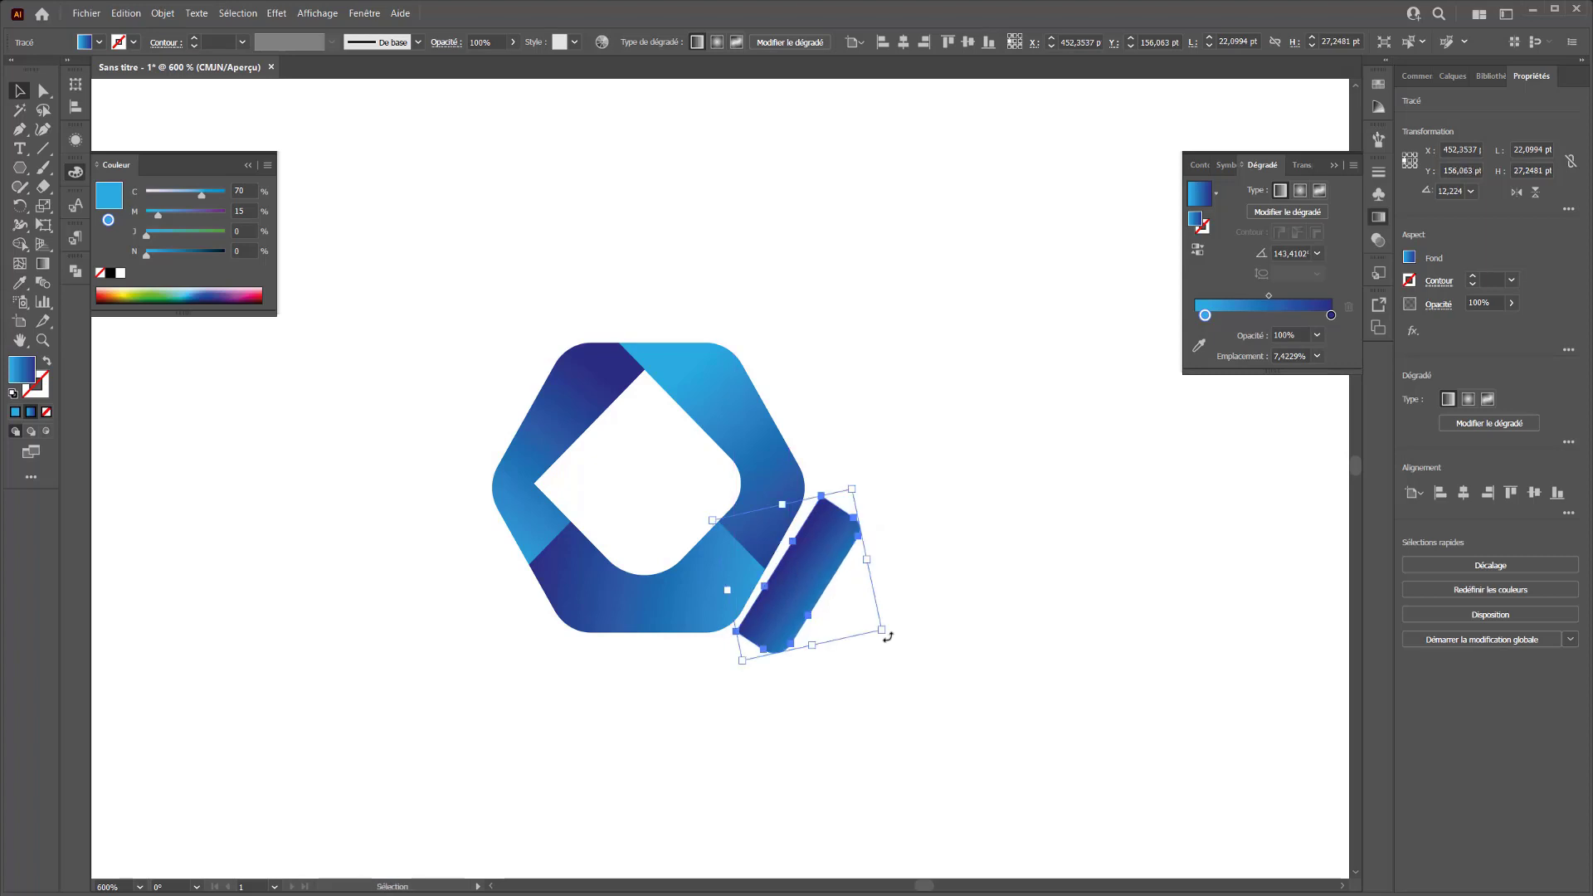
pyautogui.moveTo(887, 637); pyautogui.dragTo(882, 633)
pyautogui.moveTo(825, 570); pyautogui.dragTo(822, 570)
pyautogui.moveTo(747, 657); pyautogui.dragTo(754, 649)
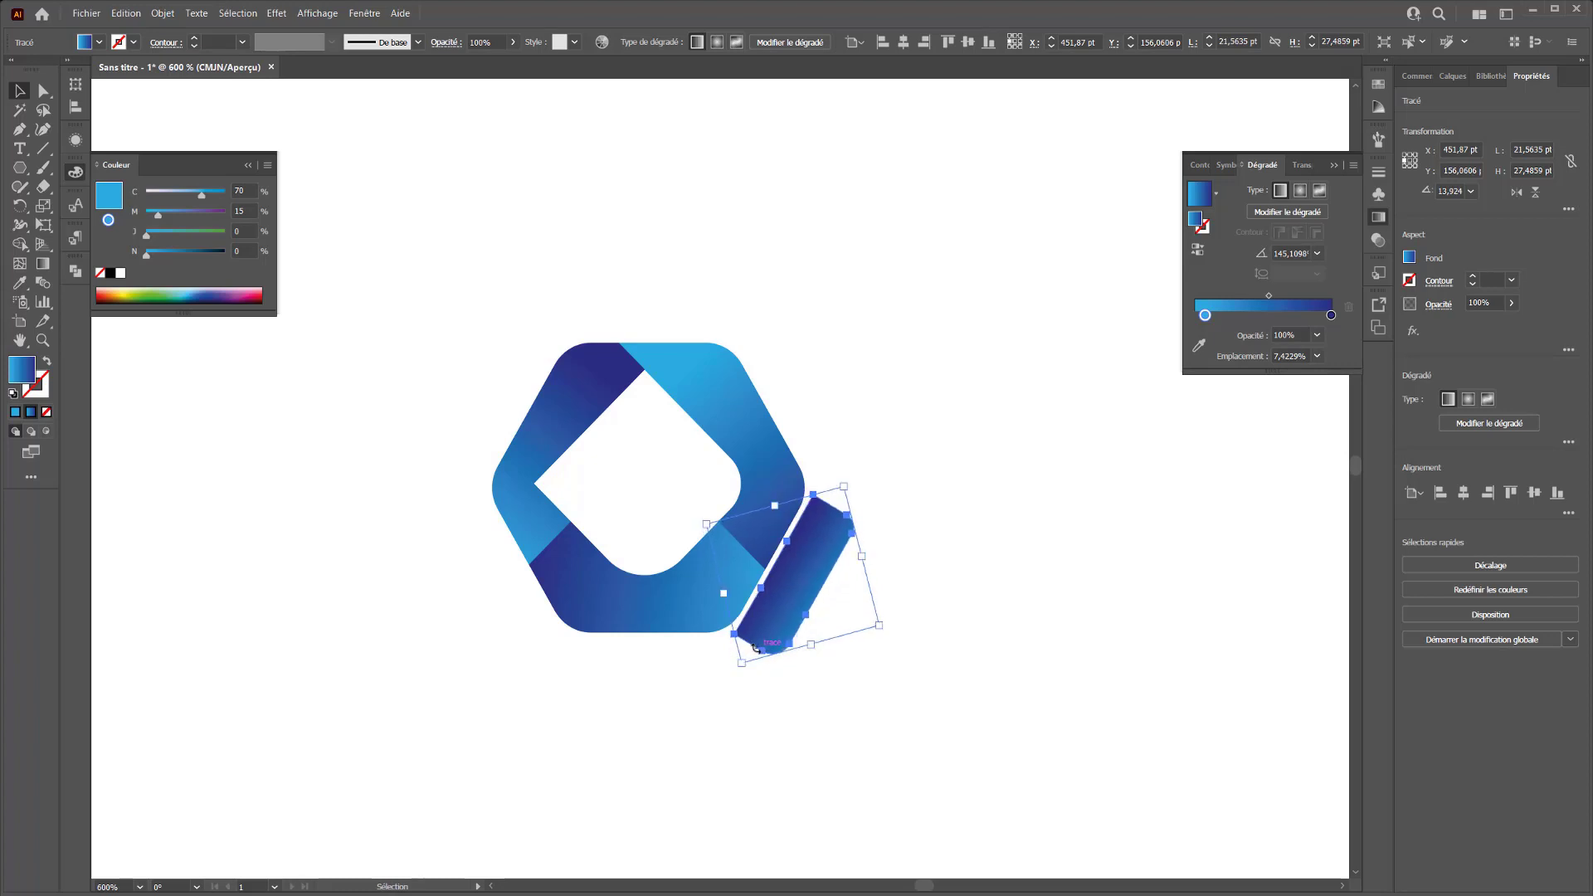
# Delete the detached ribbon piece and zoom out to see the artboard.
pyautogui.press('Delete')
pyautogui.hotkey('ctrl', '-')
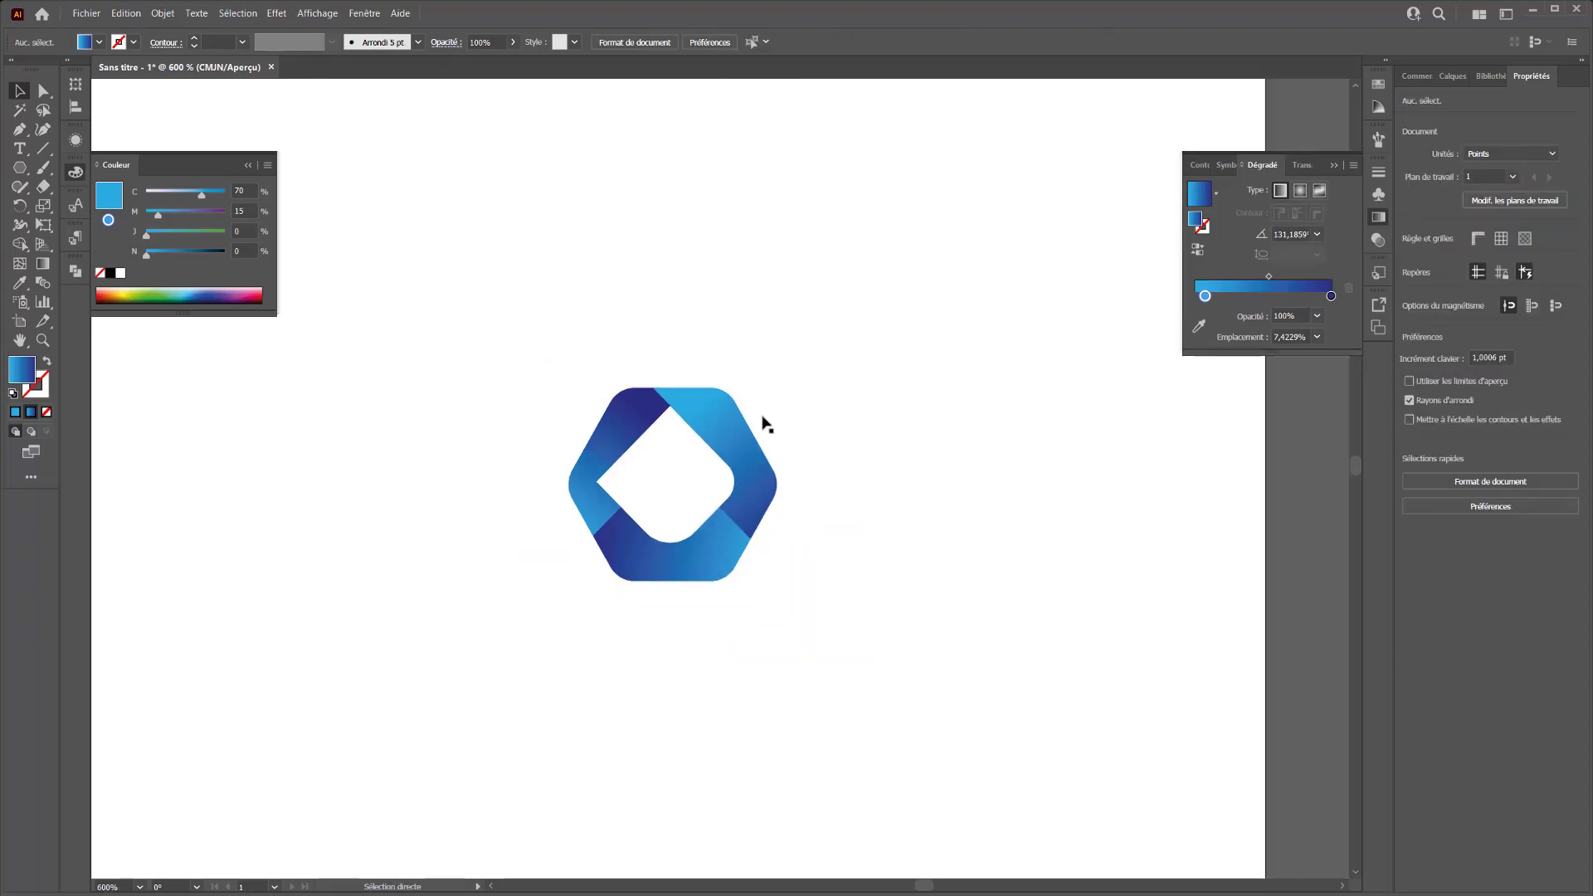
pyautogui.hotkey('ctrl', '-')
pyautogui.hotkey('ctrl', '-')
pyautogui.hotkey('ctrl', '-')
# Move the top hexagon logo down beside the other logo.
pyautogui.press('v')
pyautogui.moveTo(784, 415); pyautogui.dragTo(607, 535)
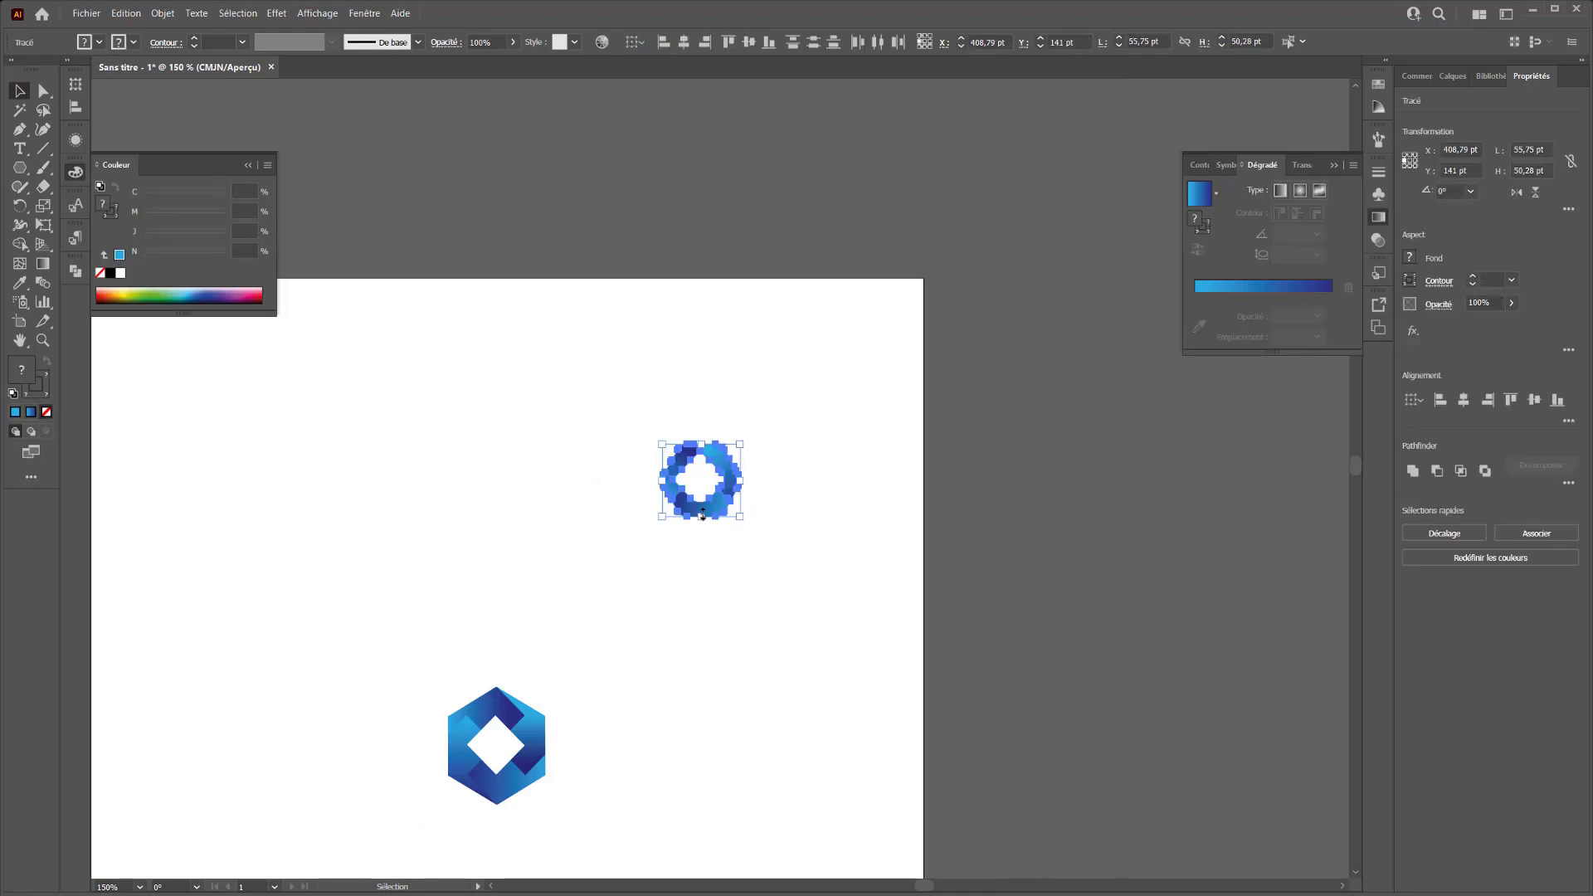
pyautogui.moveTo(711, 513); pyautogui.dragTo(560, 675)
pyautogui.click(668, 509)
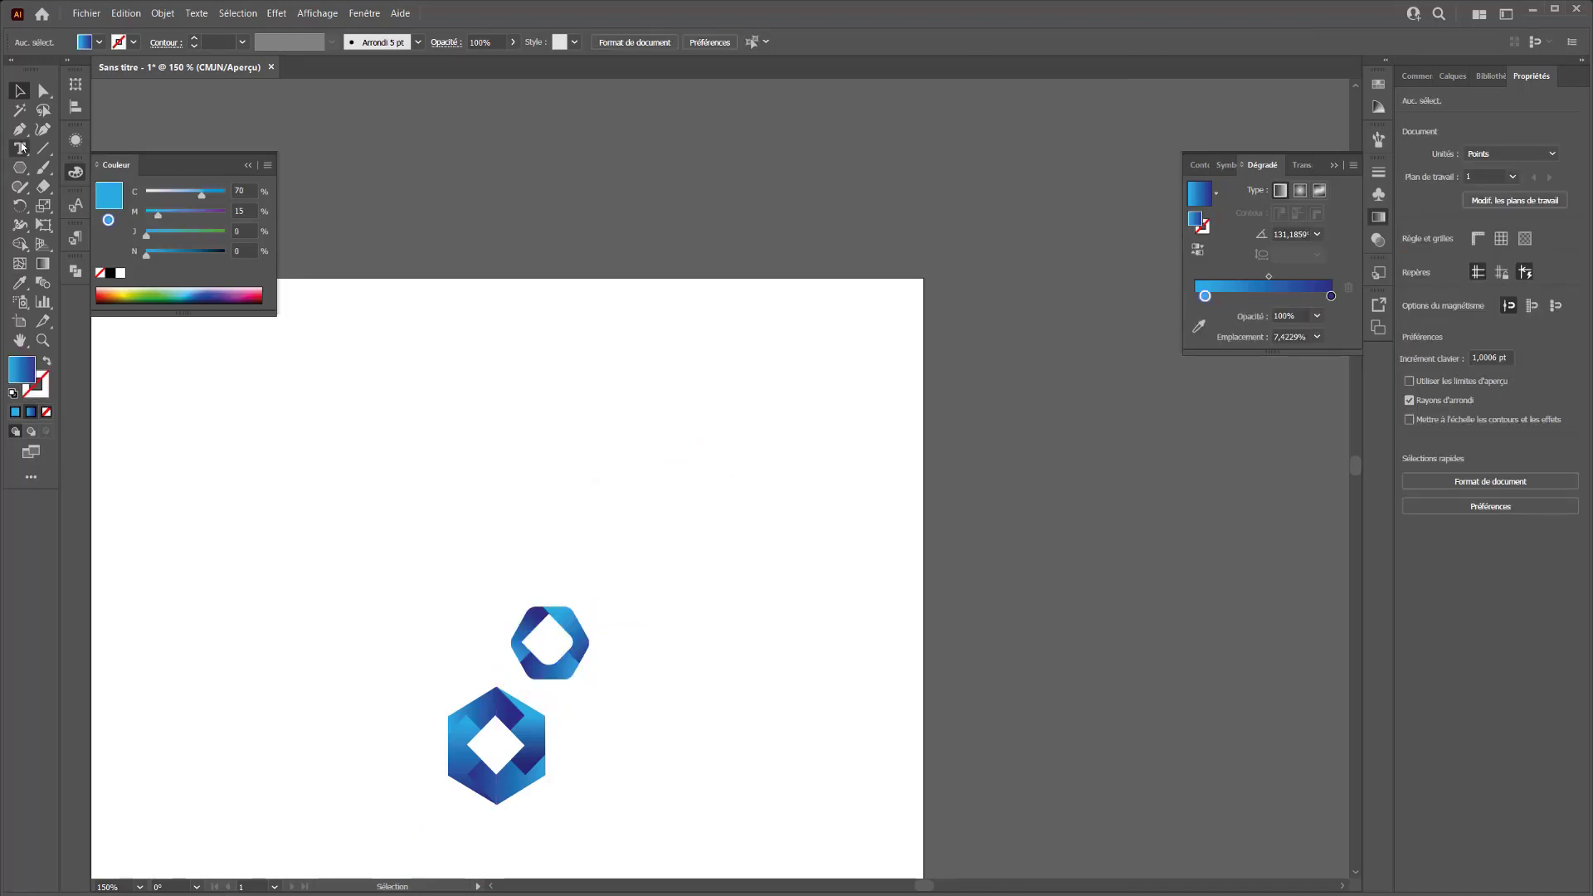
# Draw a long gradient bar at top left and place a copy lower right.
pyautogui.click(20, 167)
pyautogui.click(83, 163)
pyautogui.moveTo(233, 384); pyautogui.dragTo(489, 433)
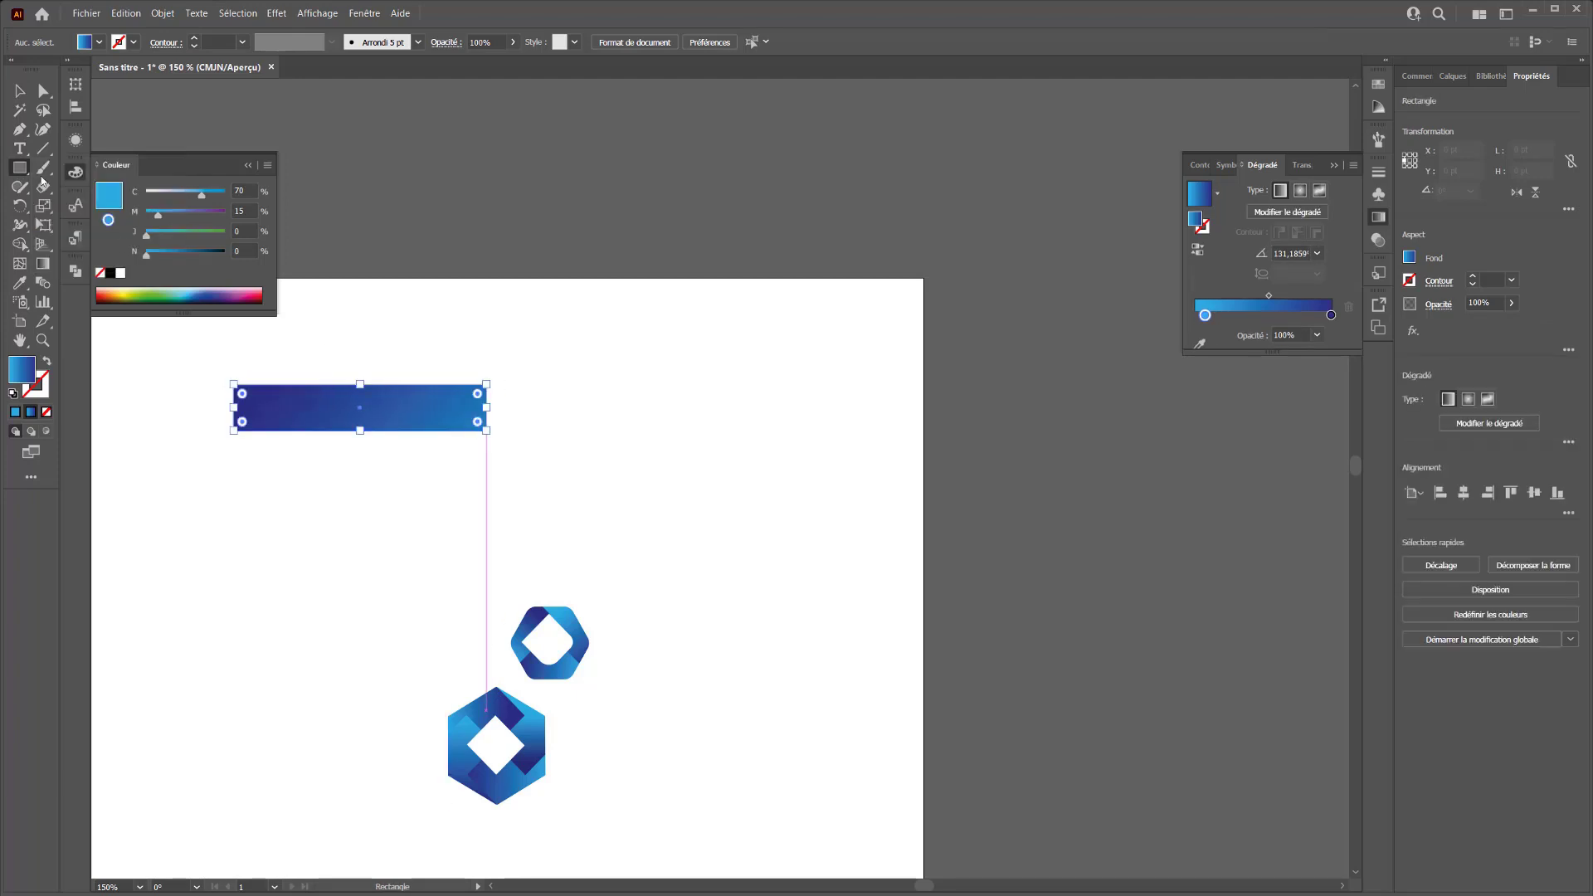
pyautogui.click(20, 90)
pyautogui.click(561, 440)
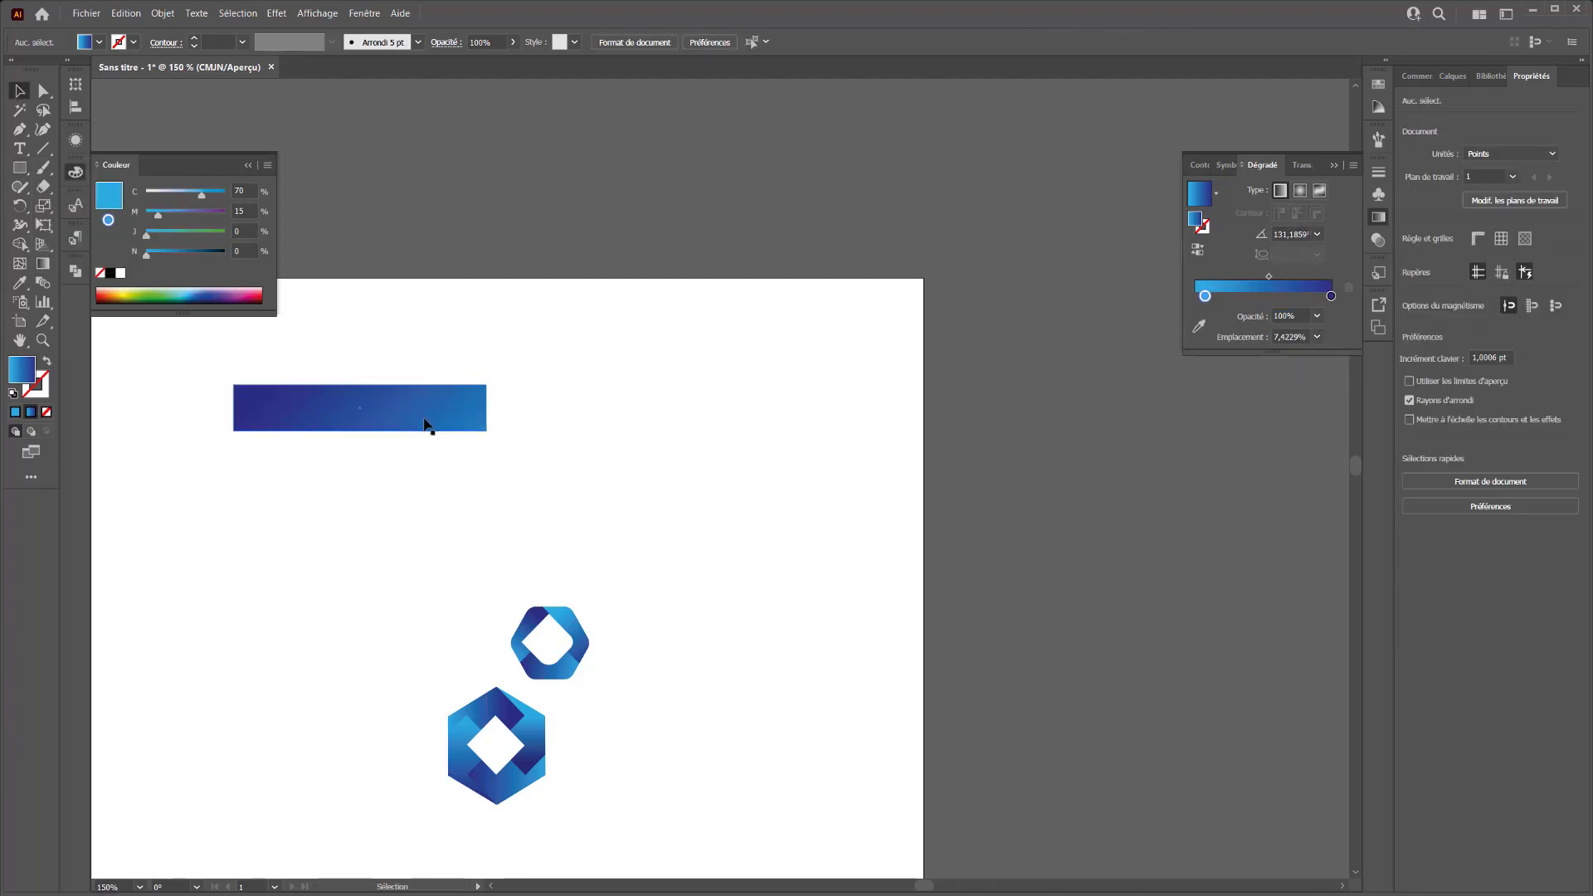
pyautogui.moveTo(425, 425); pyautogui.dragTo(688, 470)
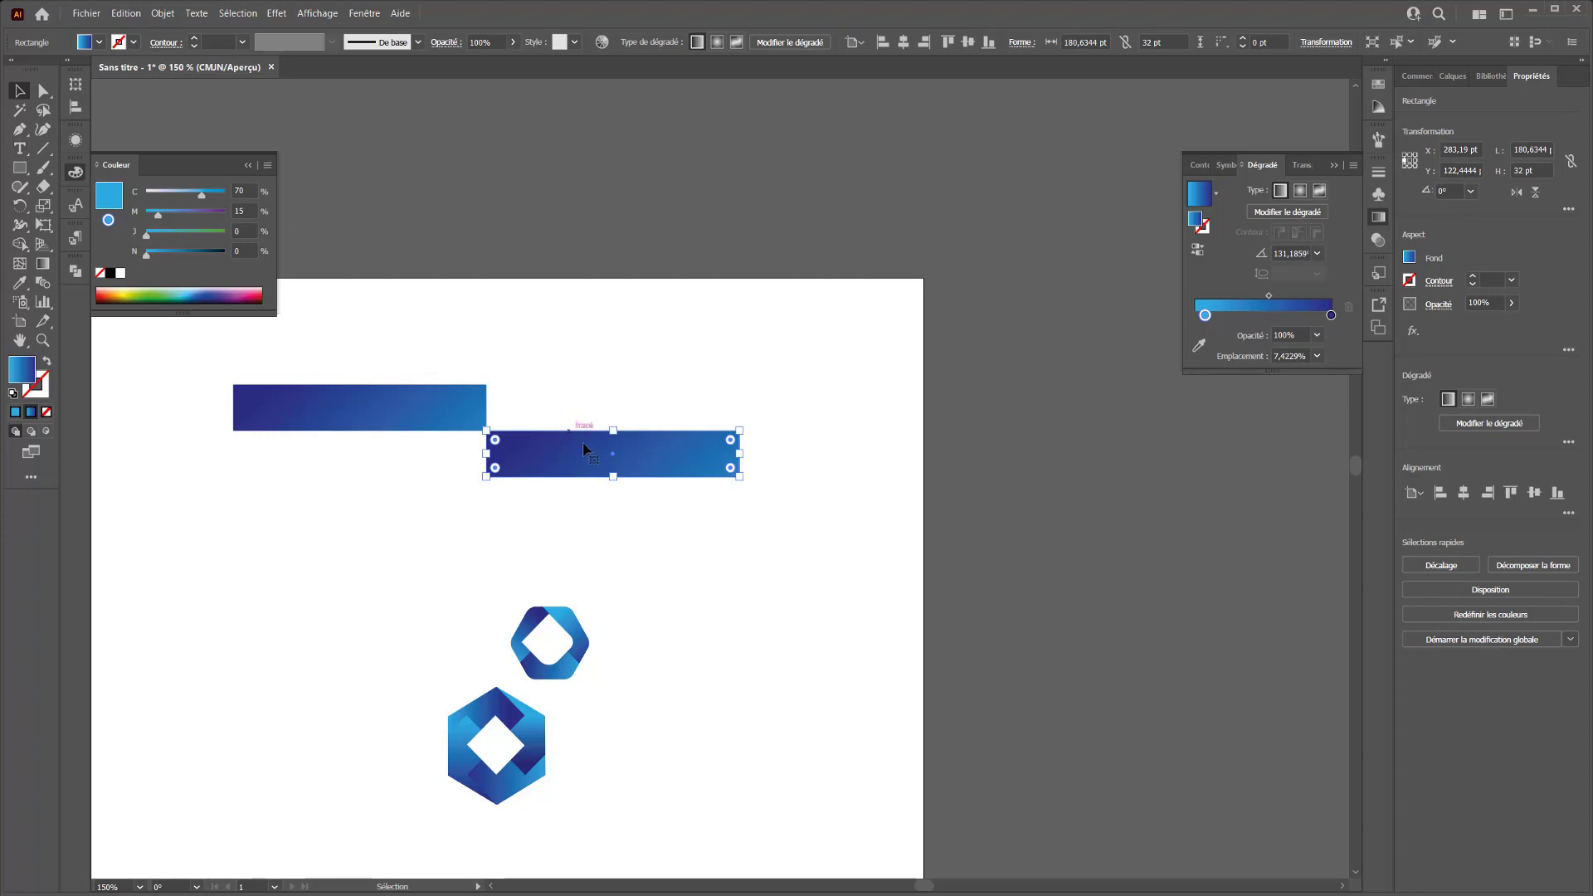
# Copy the bar onto the upper bar's right end, narrow it to about 50 pt, and send it to the back.
pyautogui.moveTo(584, 448)
pyautogui.mouseDown()
pyautogui.moveTo(545, 416)
pyautogui.moveTo(581, 416)
pyautogui.mouseUp()
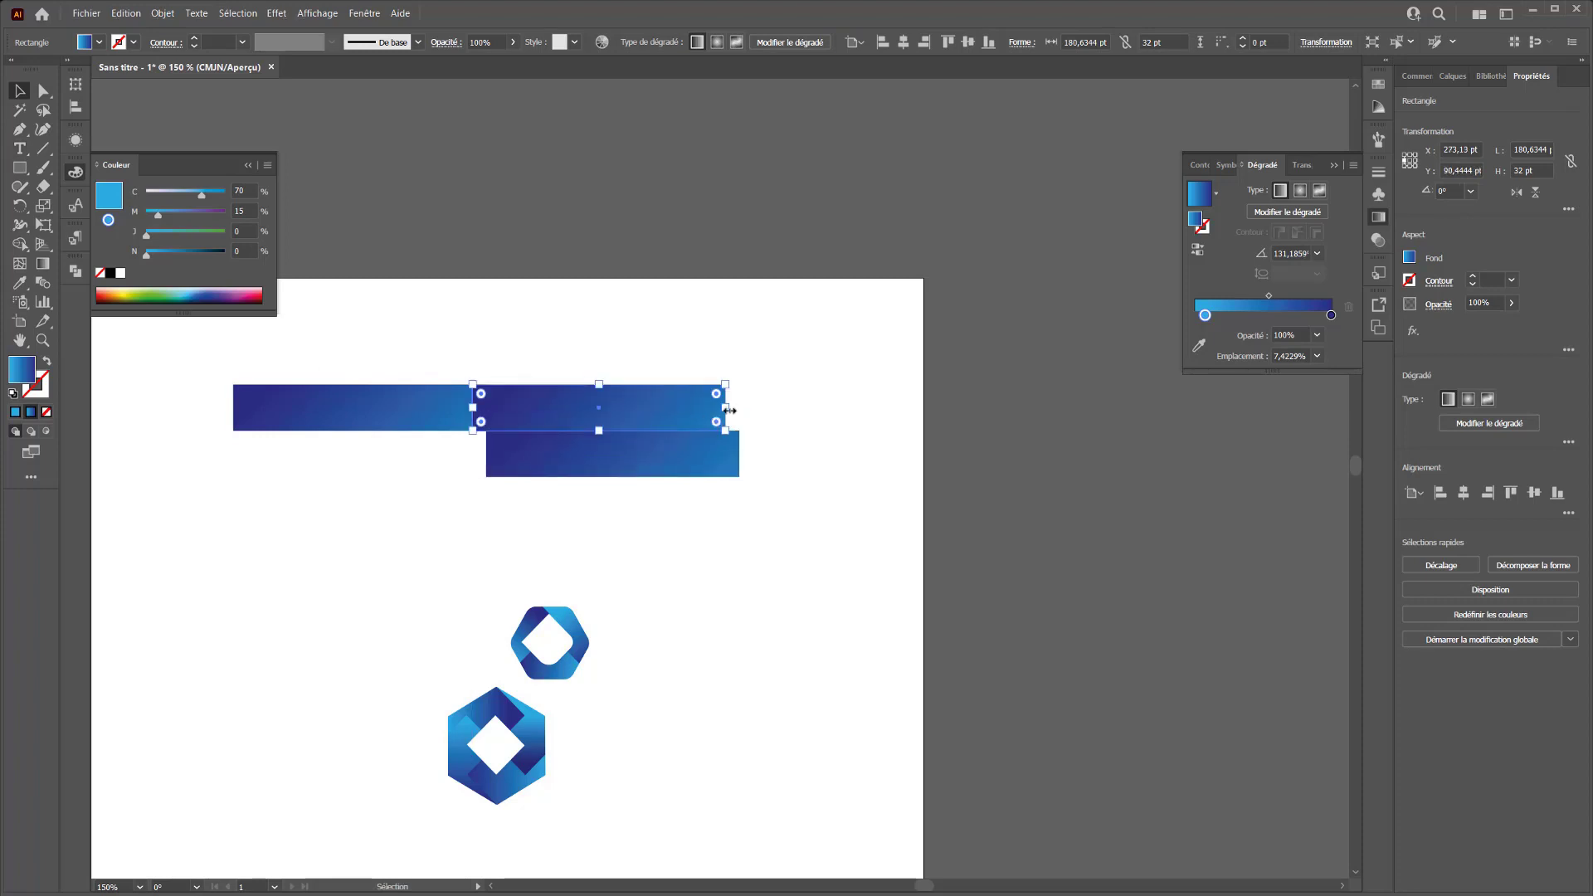
pyautogui.moveTo(726, 407); pyautogui.dragTo(543, 407)
pyautogui.rightClick(509, 412)
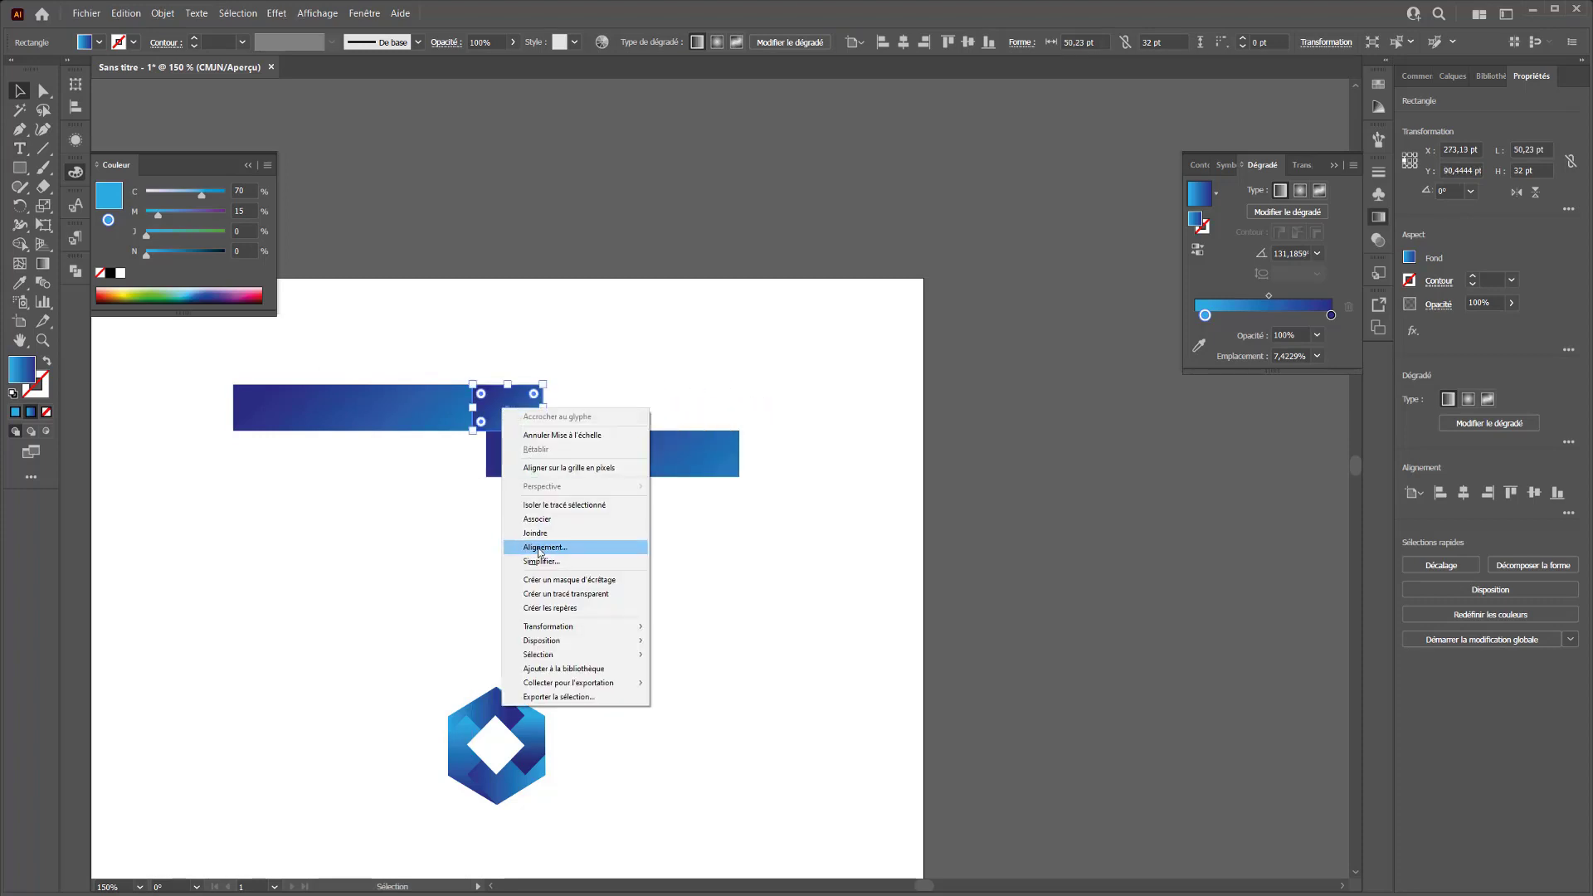
pyautogui.moveTo(543, 640)
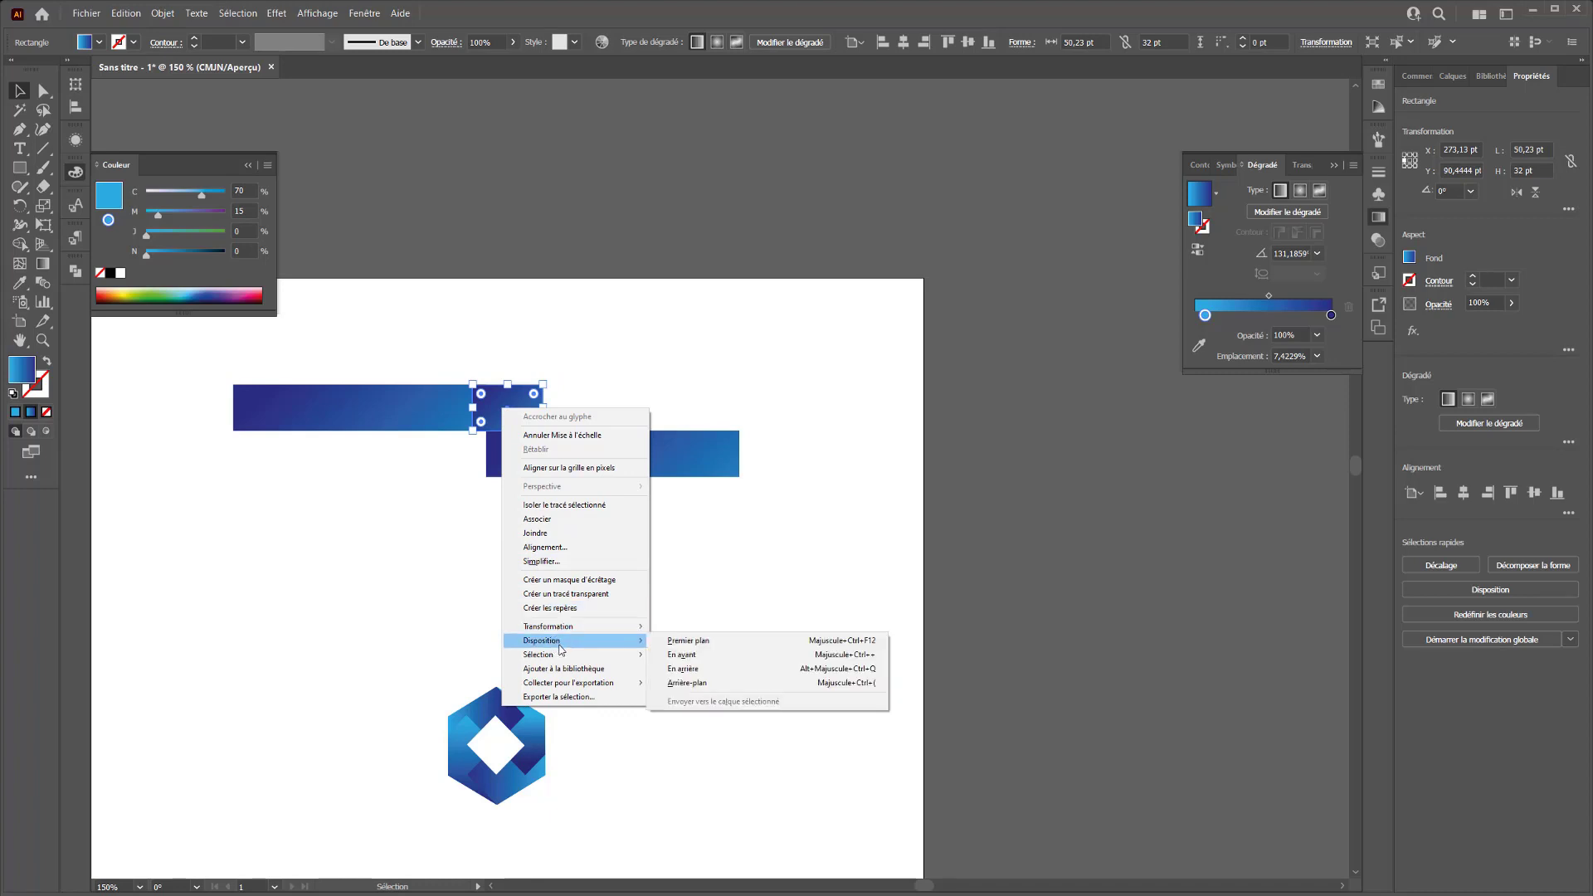
pyautogui.click(699, 677)
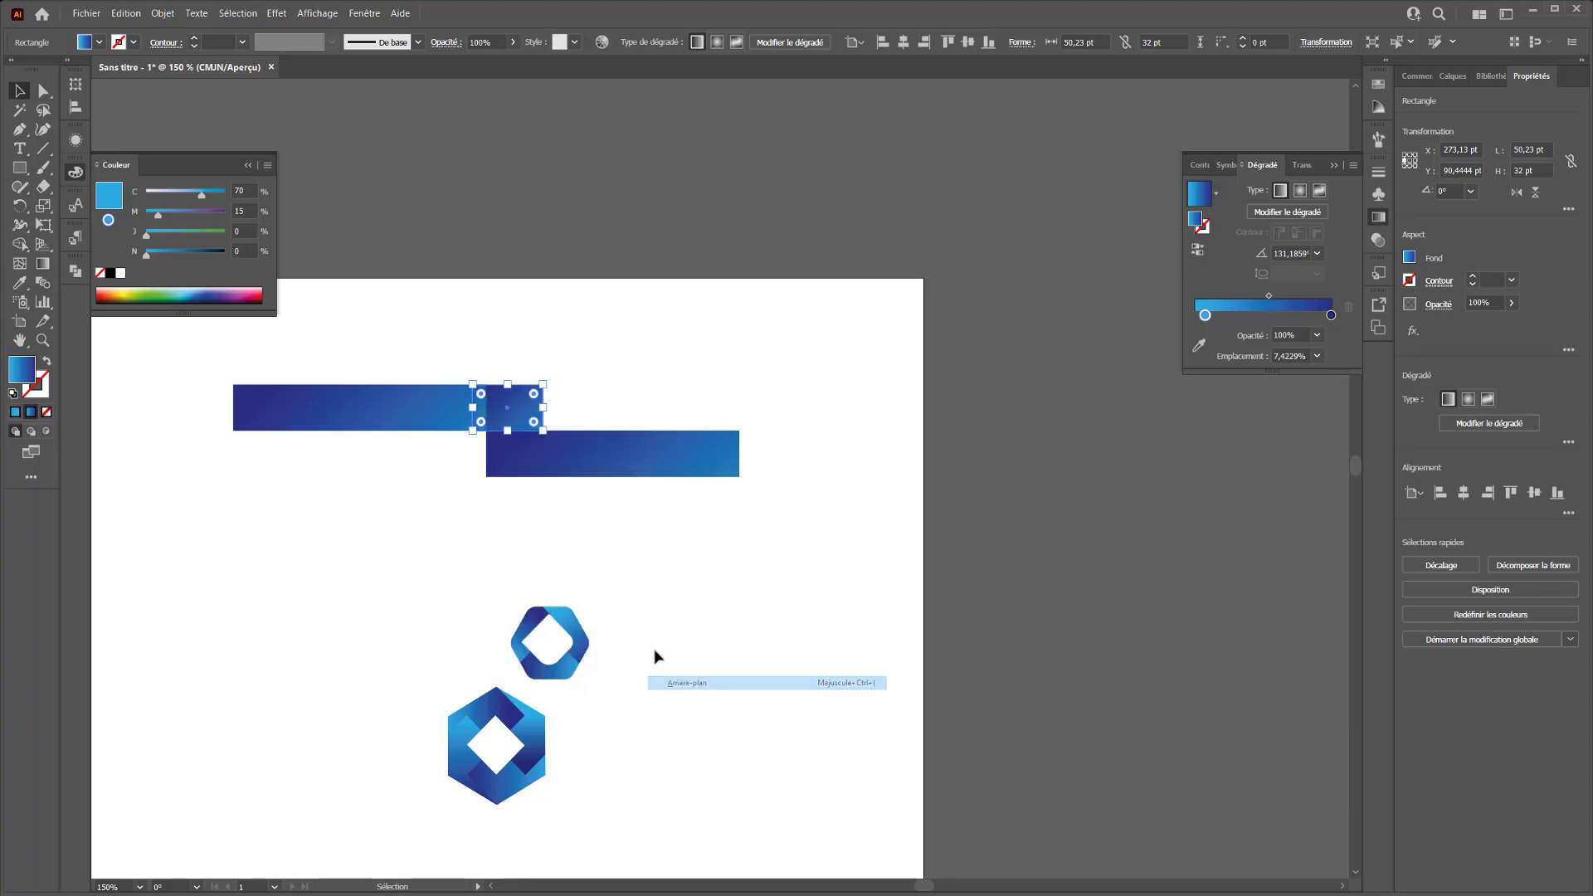
pyautogui.click(571, 382)
# Pull the small rectangle's corners down onto the lower bar and slide the upper bar left to meet it.
pyautogui.moveTo(558, 471); pyautogui.dragTo(617, 492)
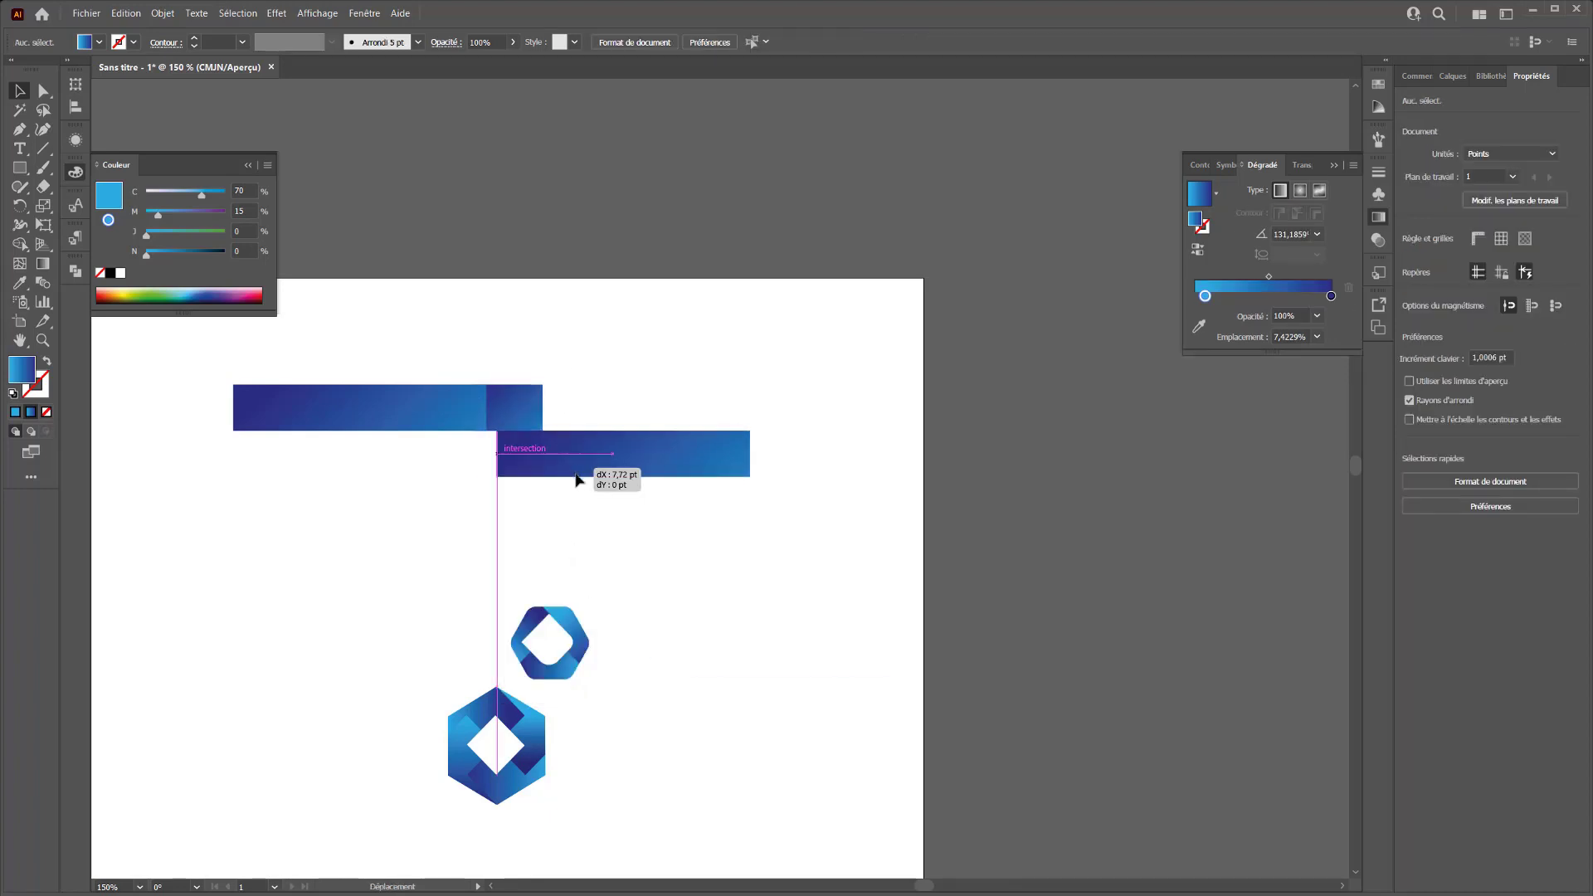
pyautogui.click(516, 420)
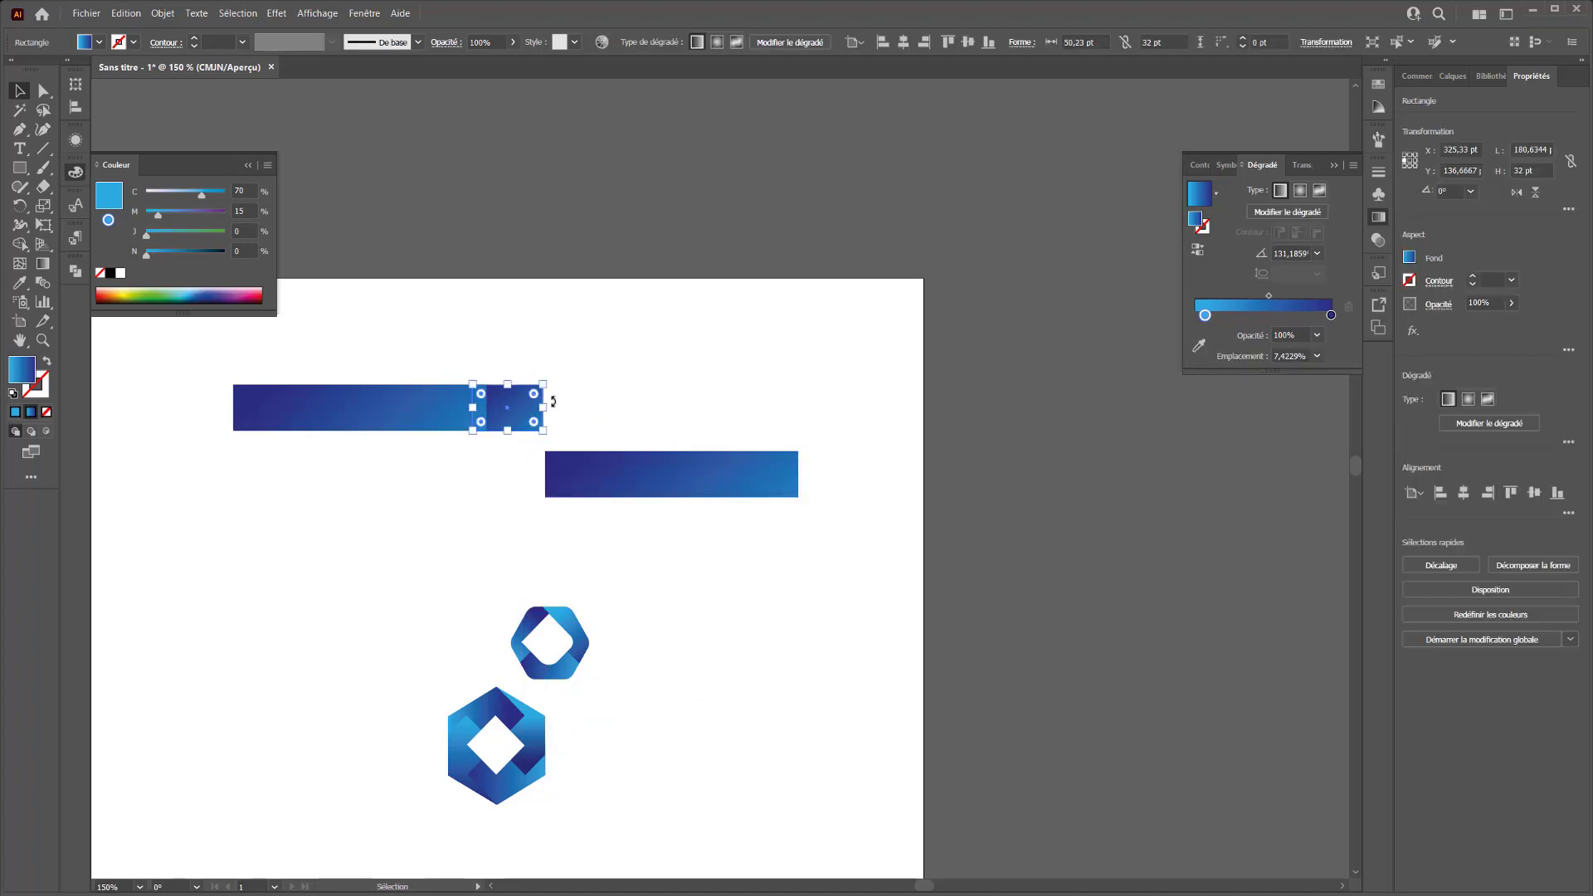
pyautogui.click(49, 86)
pyautogui.moveTo(543, 431); pyautogui.dragTo(556, 507)
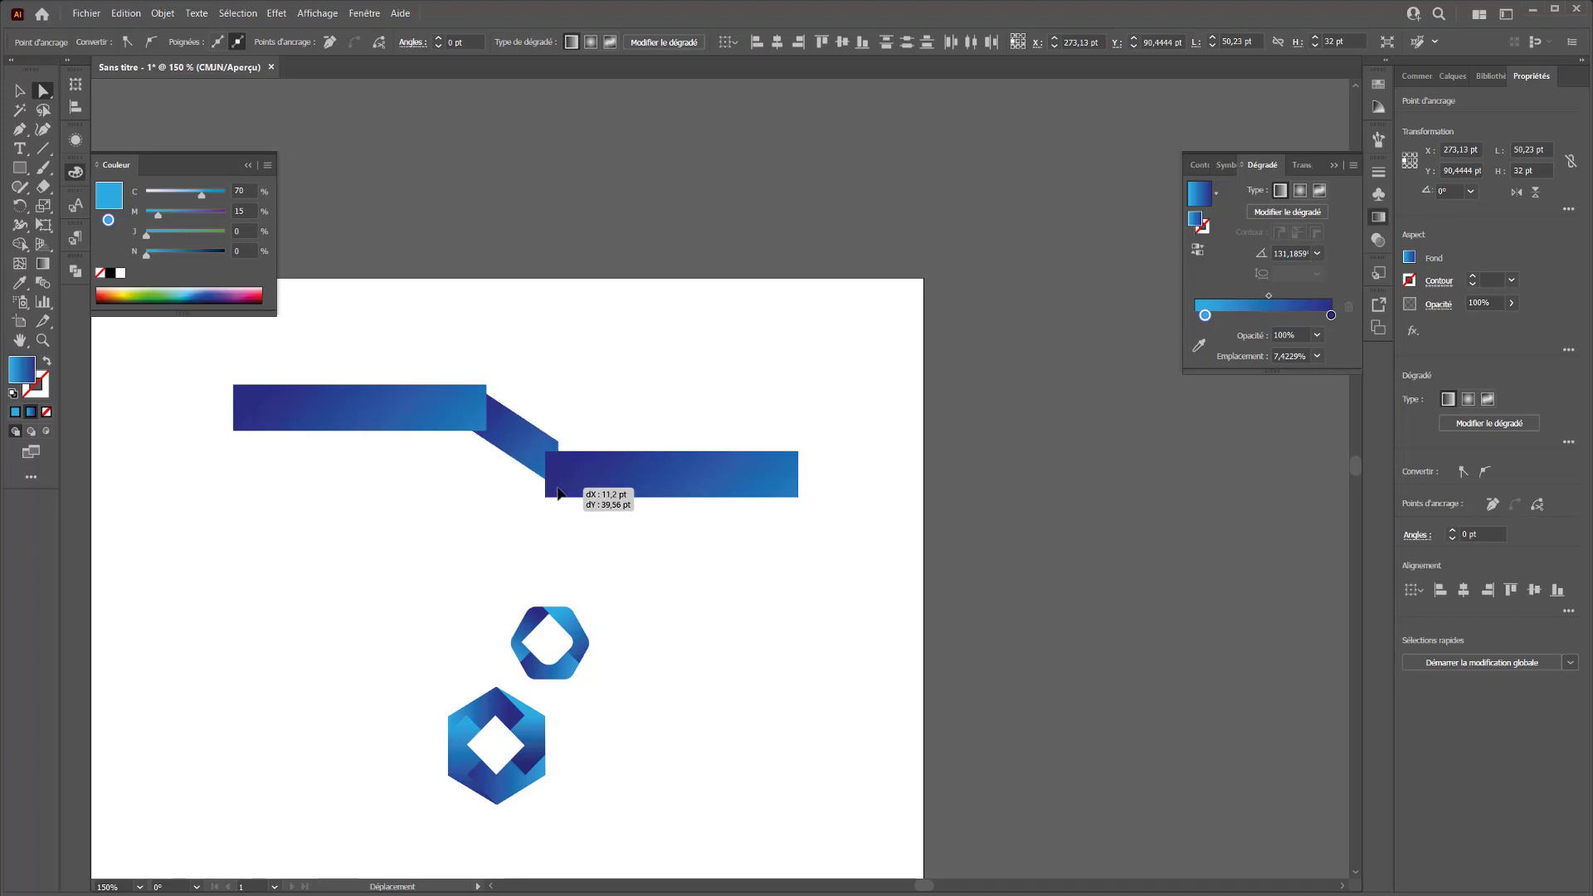
pyautogui.moveTo(557, 508); pyautogui.dragTo(549, 494)
pyautogui.moveTo(444, 415); pyautogui.dragTo(421, 419)
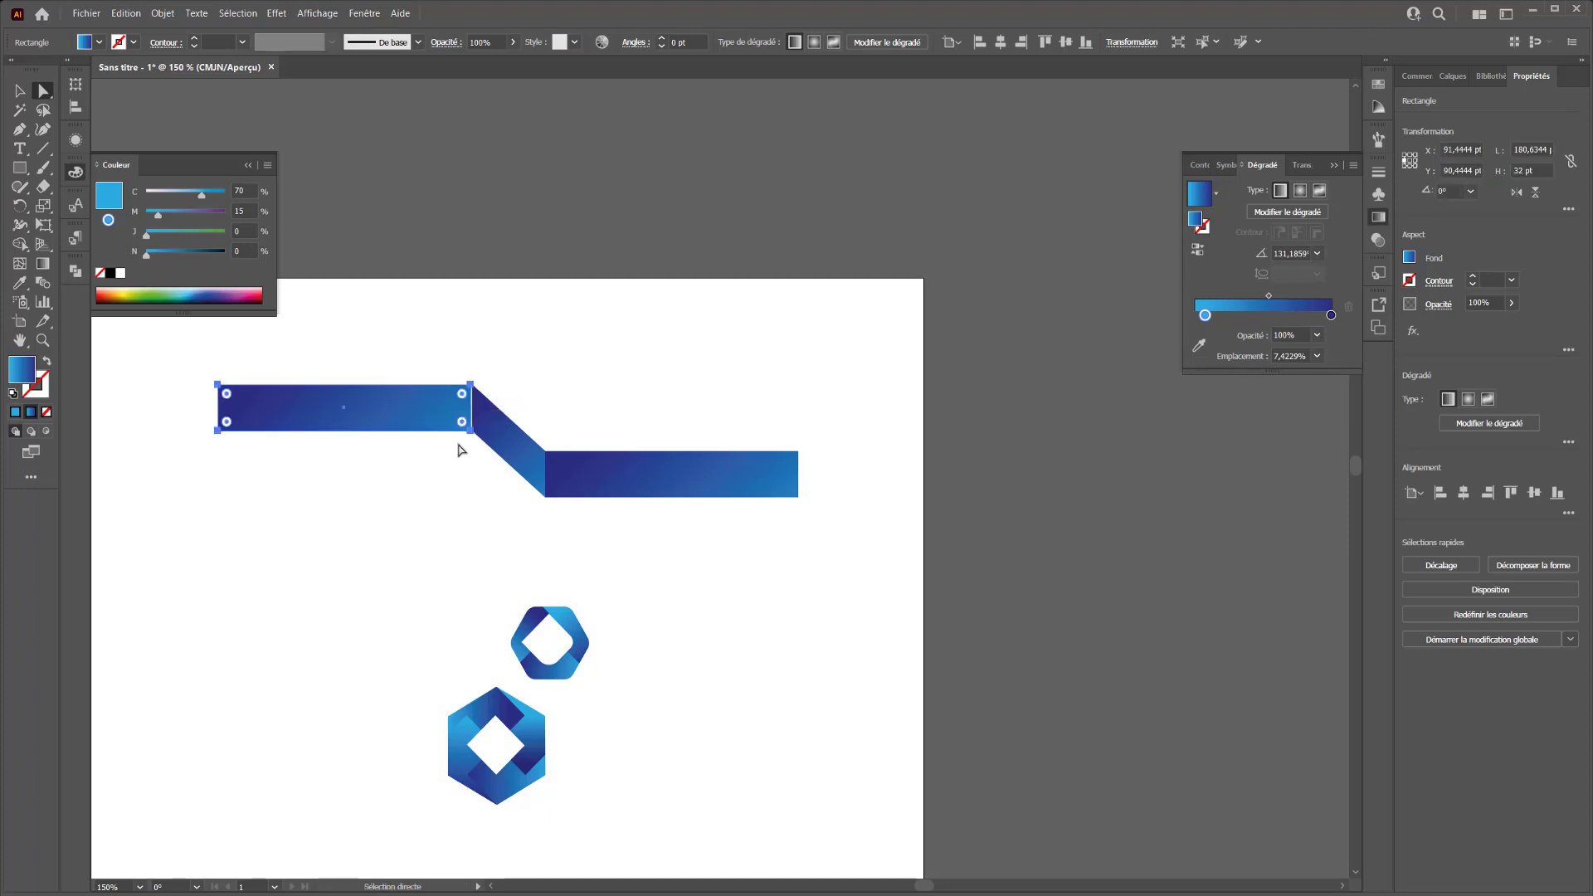
# Check the three joined ribbon pieces and select the upper bar alone.
pyautogui.click(764, 359)
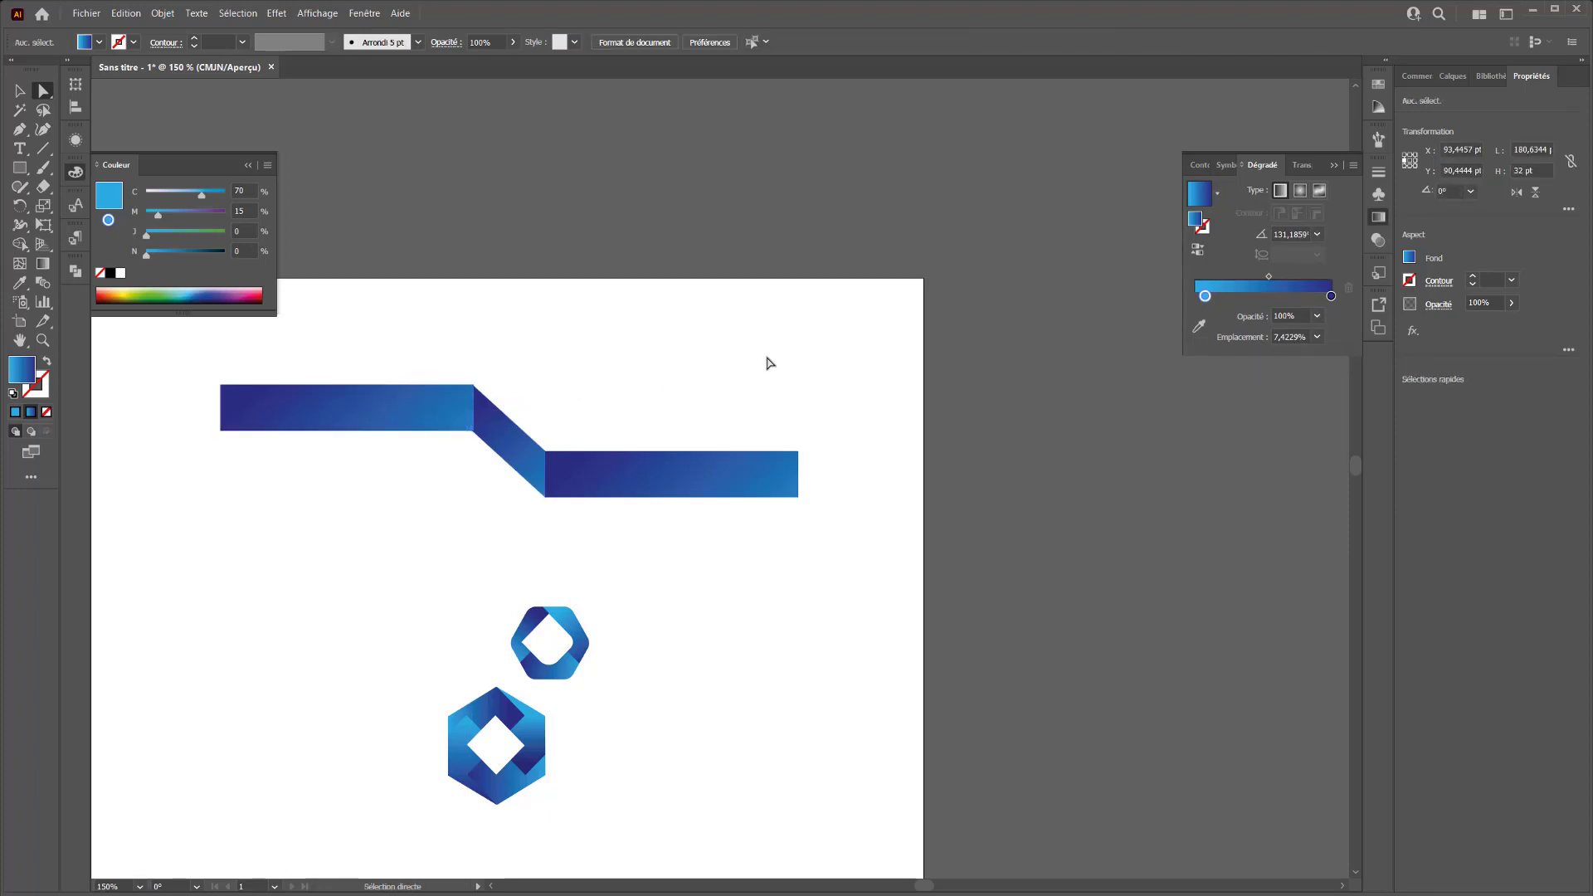
pyautogui.click(486, 407)
pyautogui.click(669, 369)
pyautogui.moveTo(763, 344)
pyautogui.mouseDown()
pyautogui.moveTo(384, 497)
pyautogui.moveTo(328, 544)
pyautogui.mouseUp()
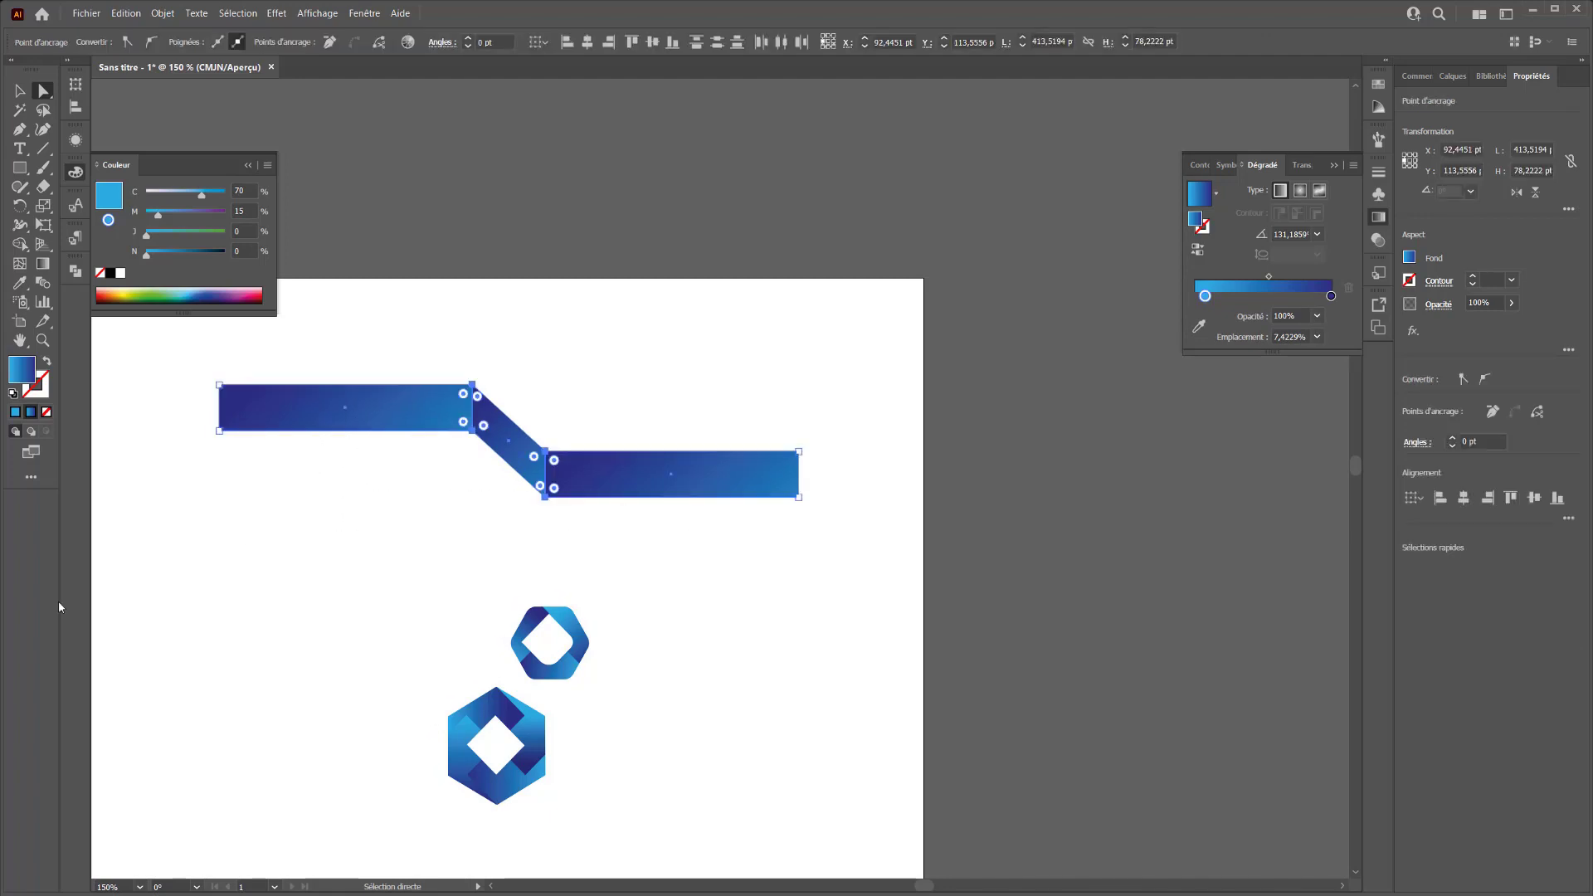
pyautogui.click(384, 419)
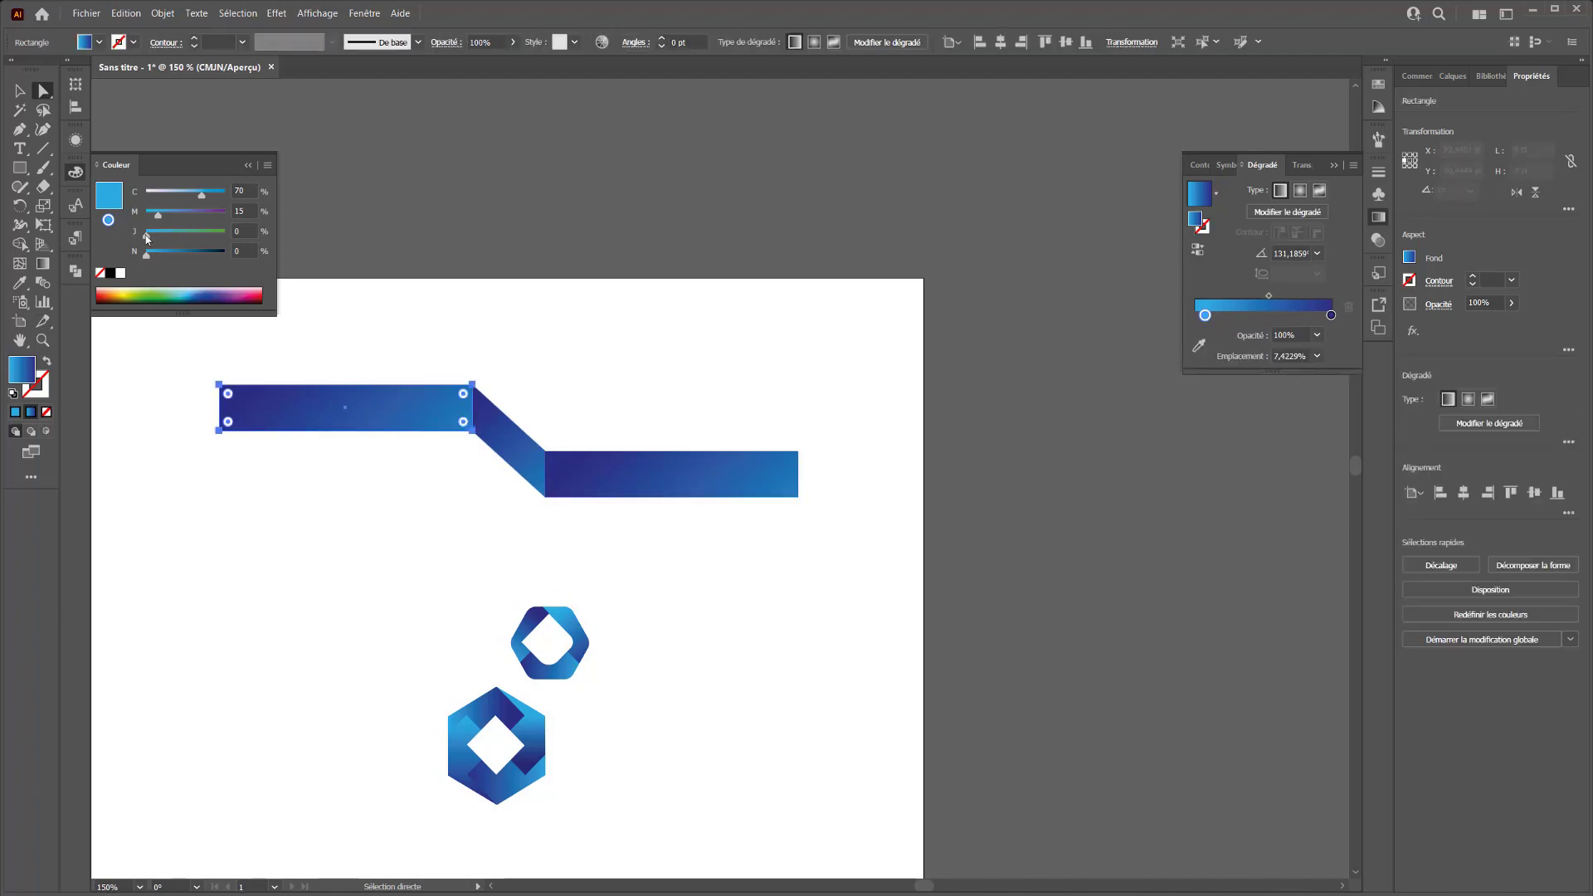
pyautogui.click(44, 265)
# Run both ribbon bars' gradients horizontally from light blue to navy at 0°.
pyautogui.moveTo(172, 421); pyautogui.dragTo(464, 420)
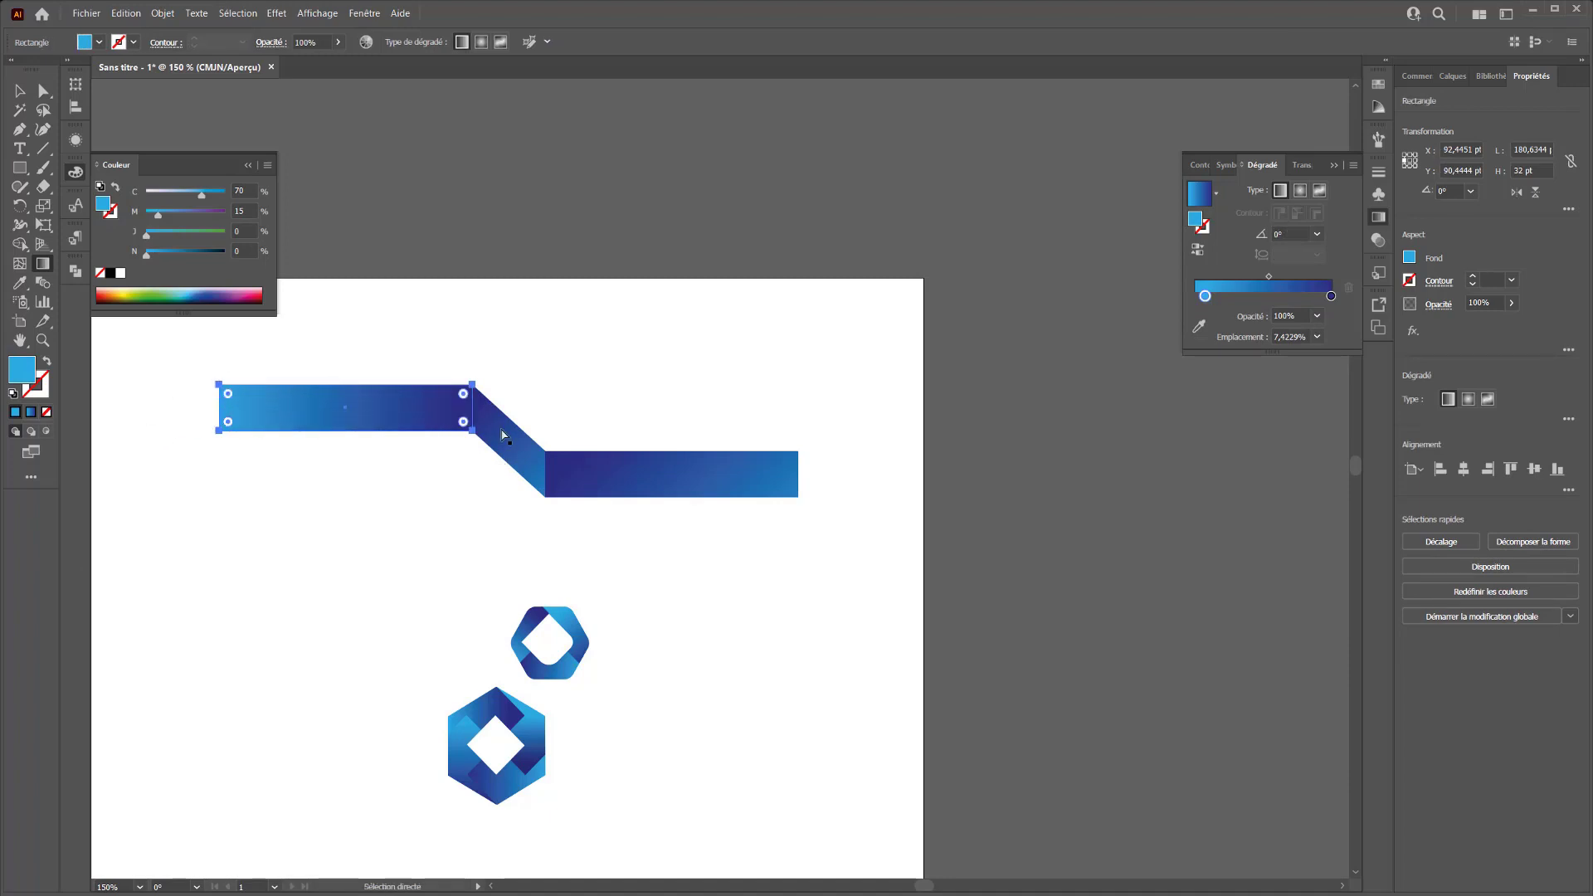
pyautogui.click(606, 485)
pyautogui.moveTo(830, 481); pyautogui.dragTo(545, 458)
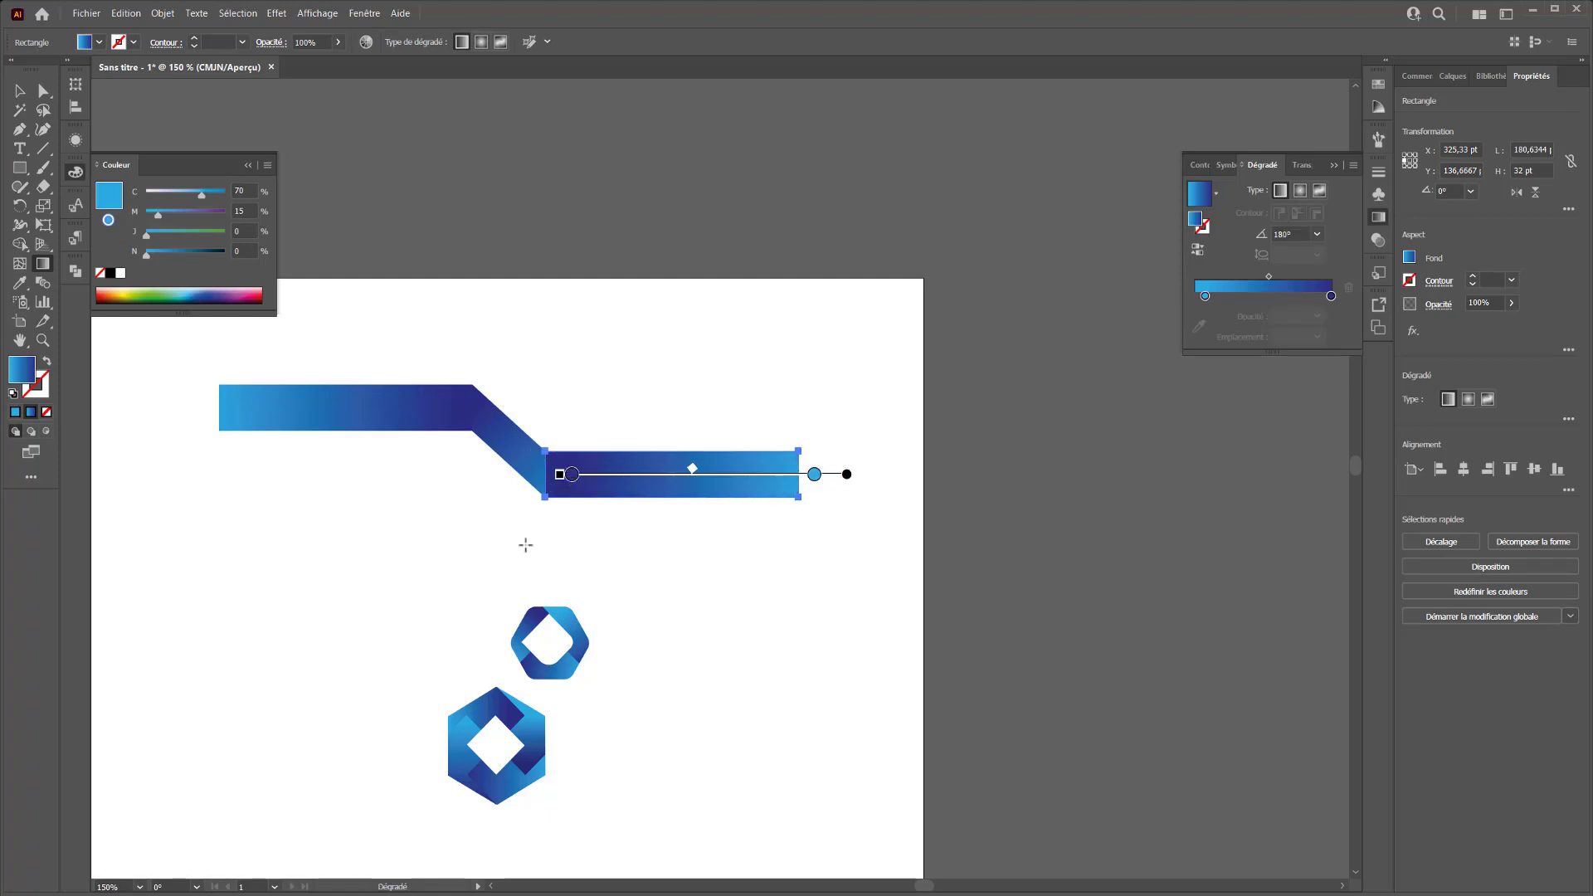
pyautogui.moveTo(545, 531); pyautogui.dragTo(827, 531)
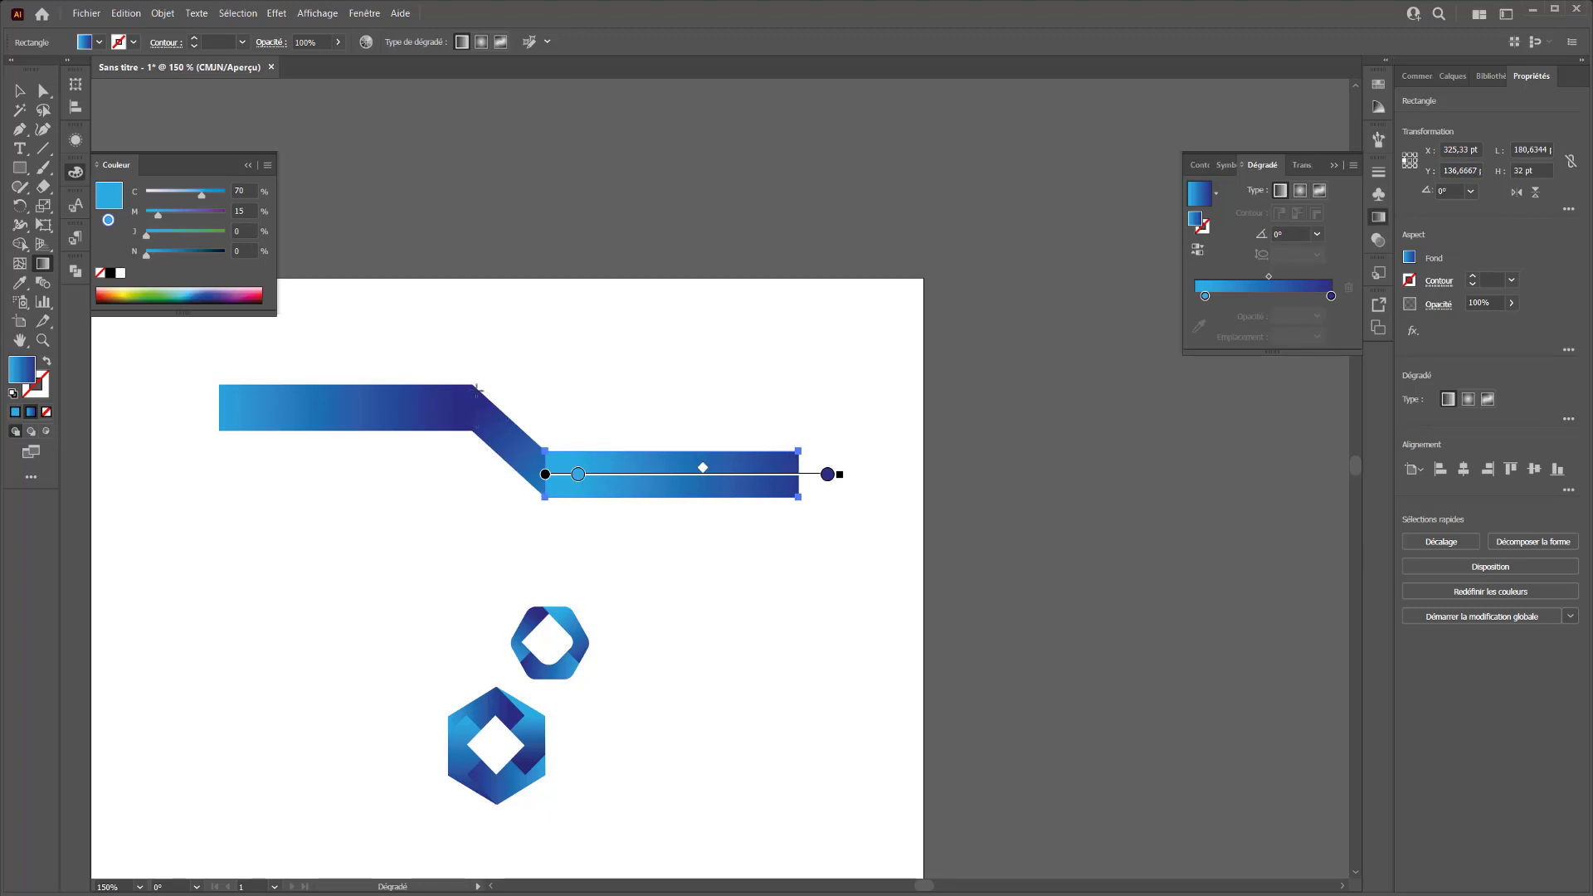
# Angle the diagonal fold's gradient at -45° to darken downward, then deselect.
pyautogui.click(500, 415)
pyautogui.moveTo(478, 368); pyautogui.dragTo(562, 433)
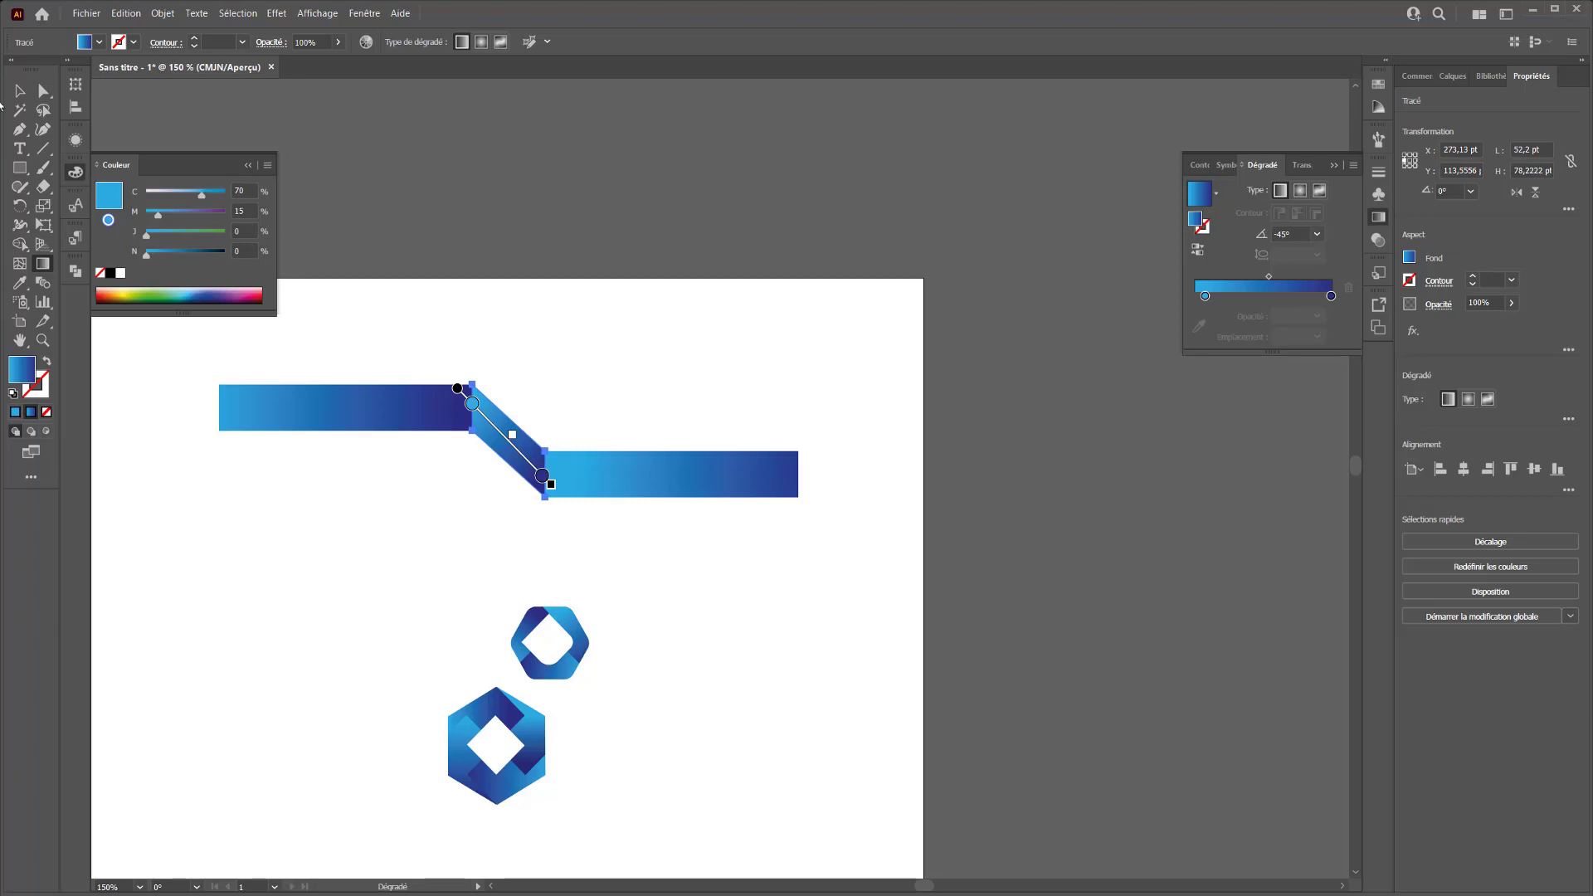
pyautogui.click(20, 91)
pyautogui.click(677, 417)
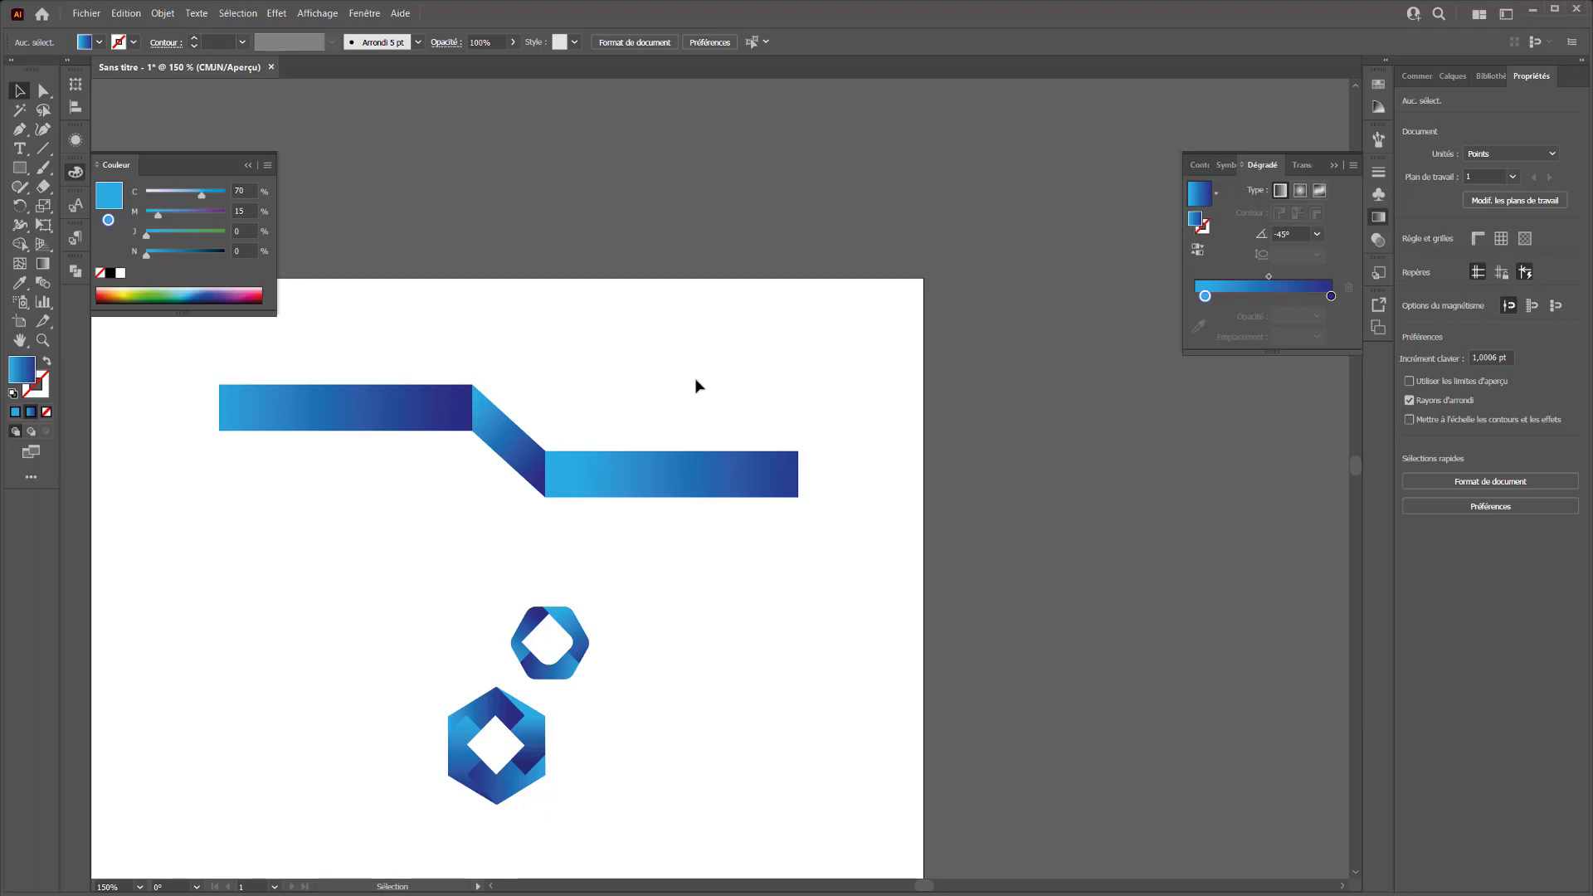
# Zoom in on the large hexagon and make its top band slightly thinner.
pyautogui.scroll(-2, 599, 646)
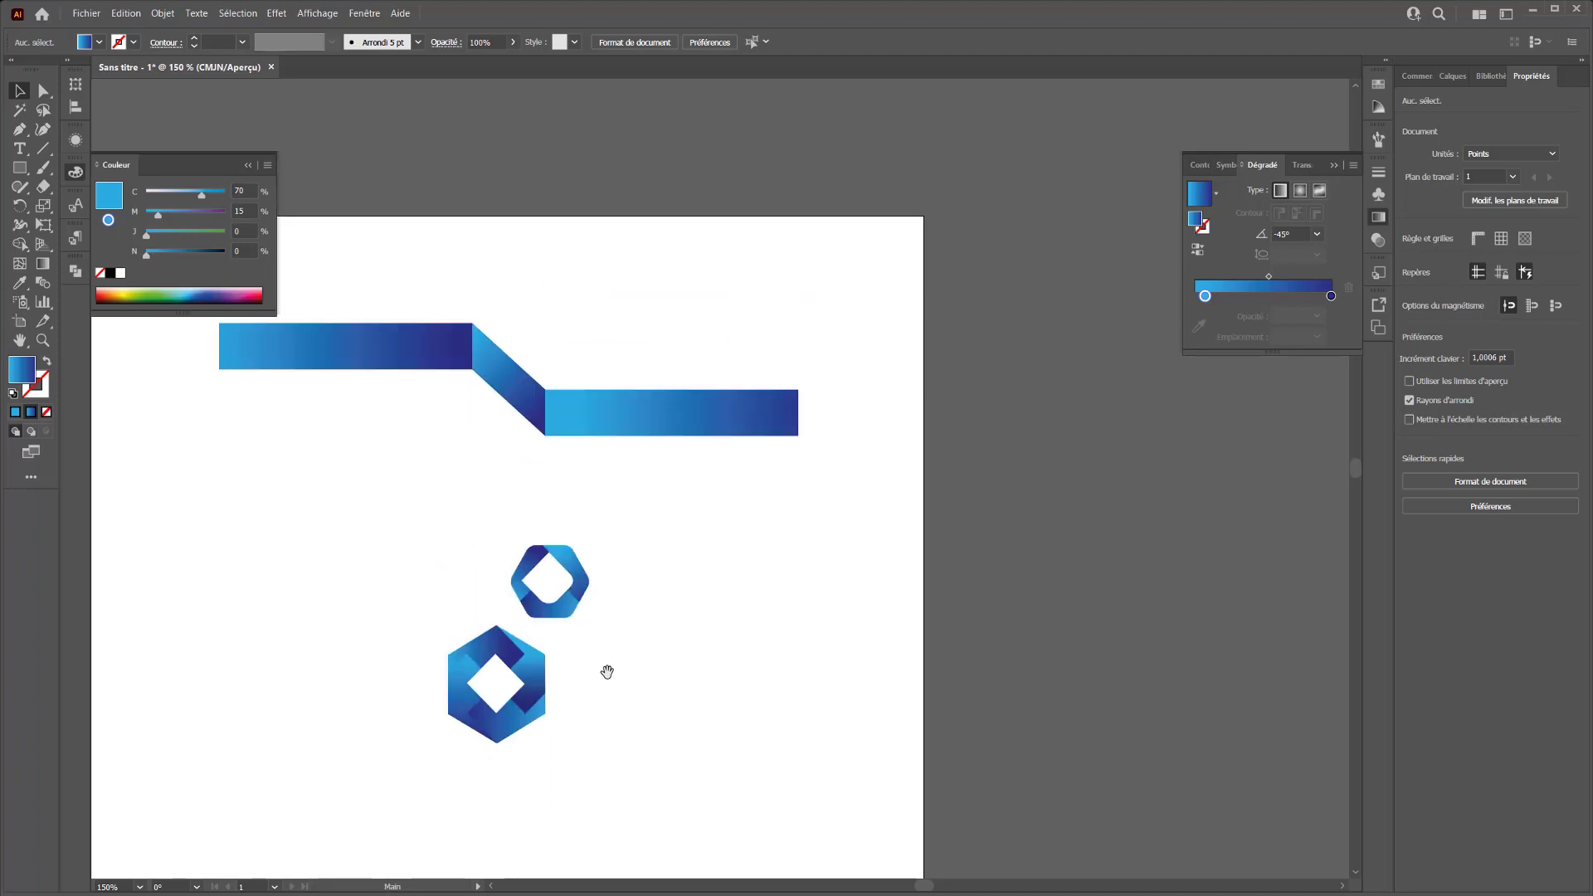
pyautogui.hscroll(-3, 607, 671)
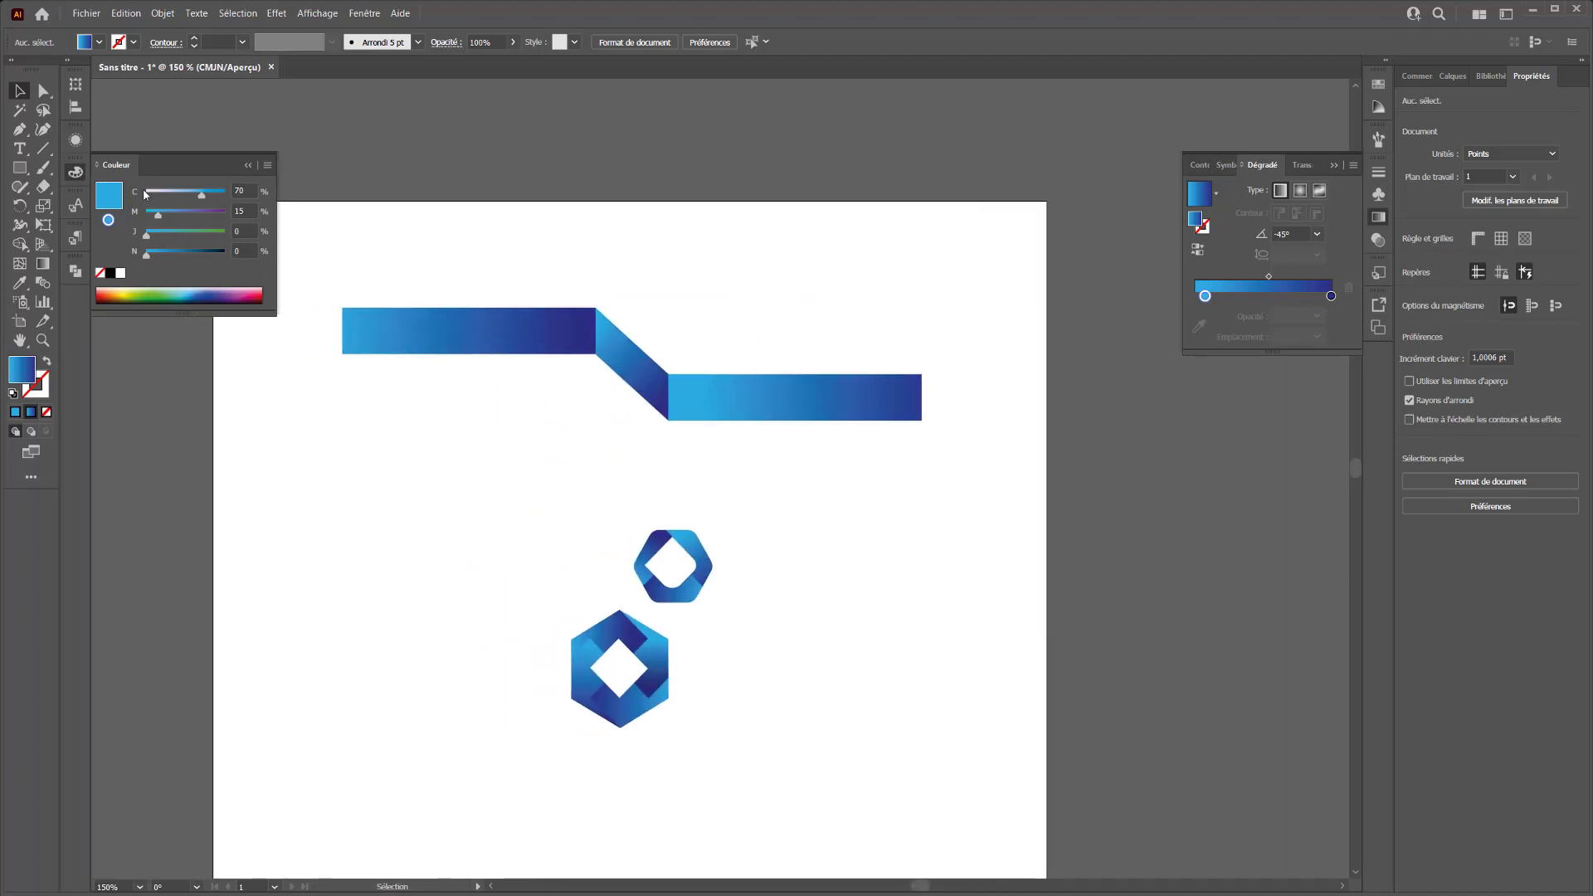
pyautogui.scroll(-4, 750, 655)
pyautogui.hscroll(4, 749, 655)
pyautogui.hscroll(-2, 597, 540)
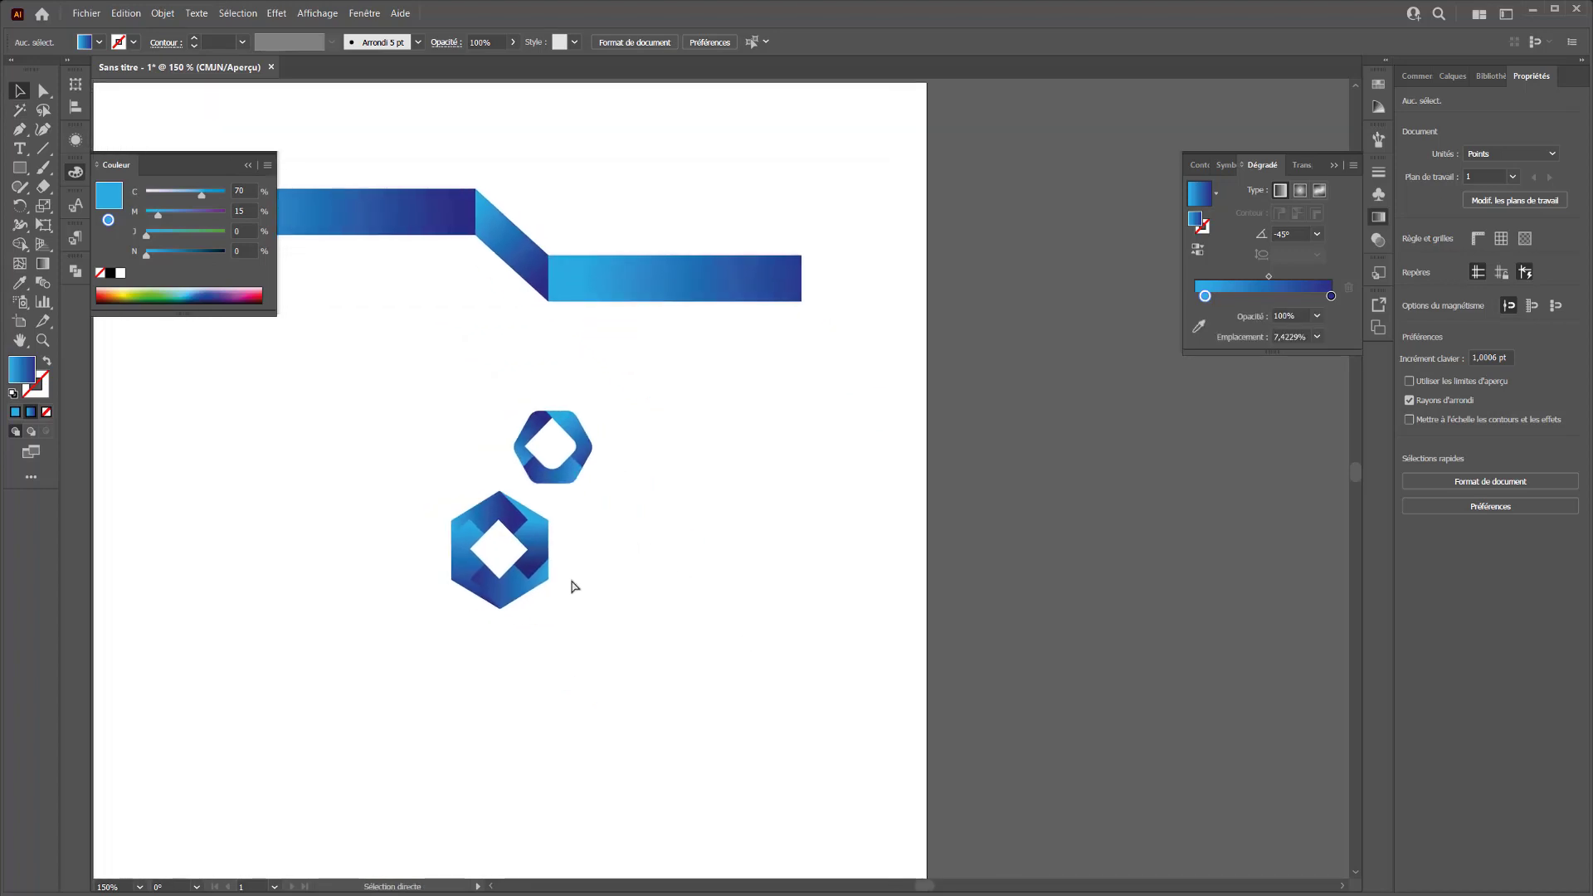
pyautogui.hotkey('ctrl', '+')
pyautogui.hotkey('ctrl', '+')
pyautogui.hotkey('ctrl', '+')
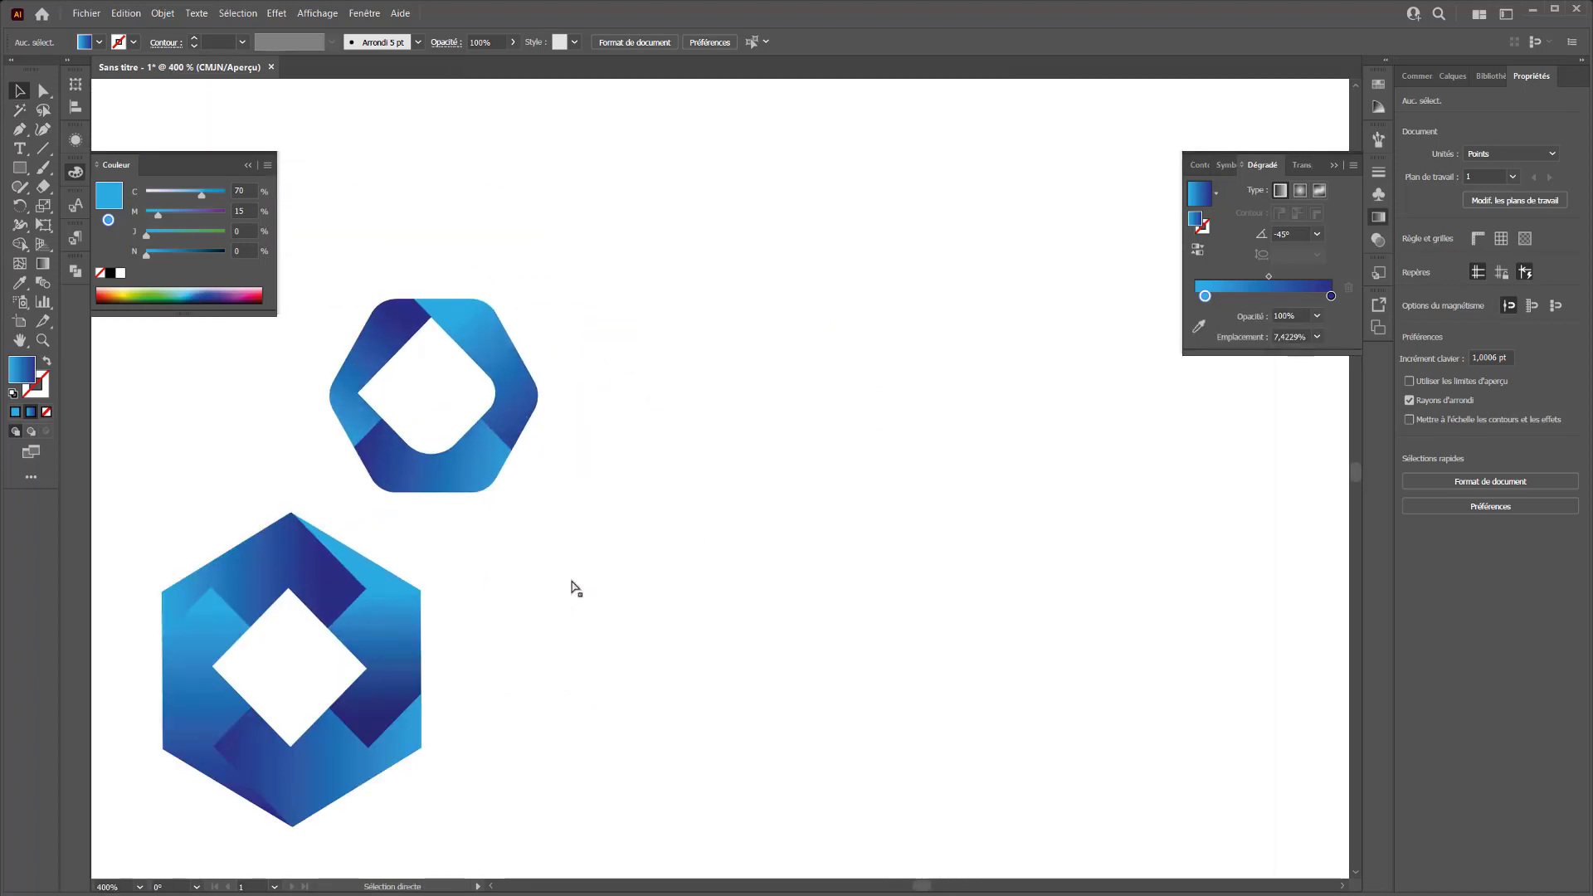
pyautogui.hotkey('ctrl', '+')
pyautogui.moveTo(571, 586); pyautogui.dragTo(949, 338)
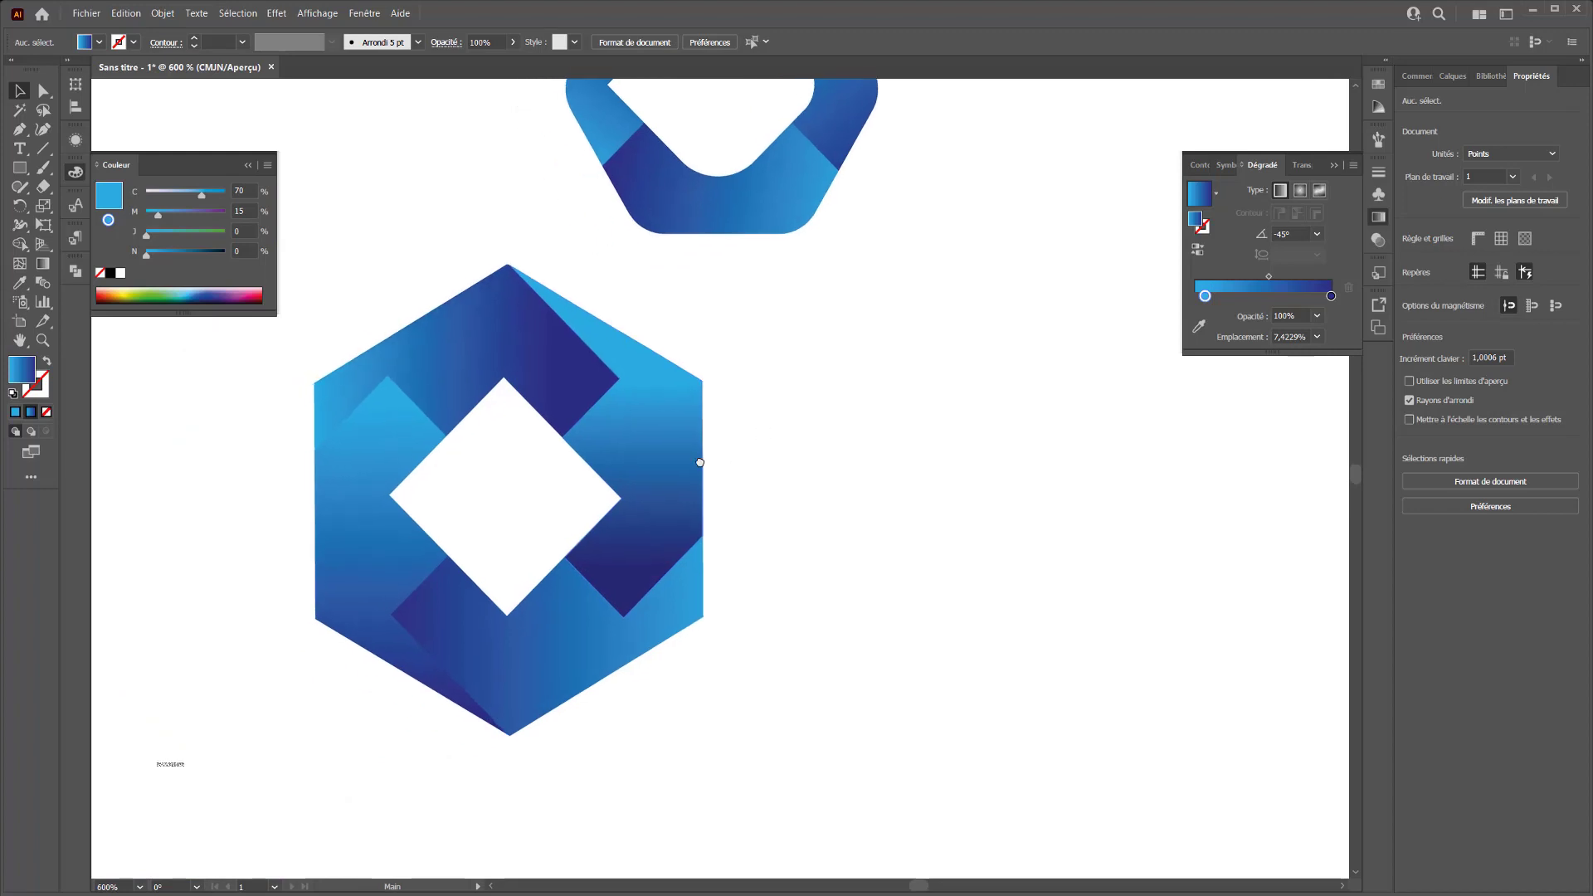
pyautogui.click(46, 93)
pyautogui.click(508, 359)
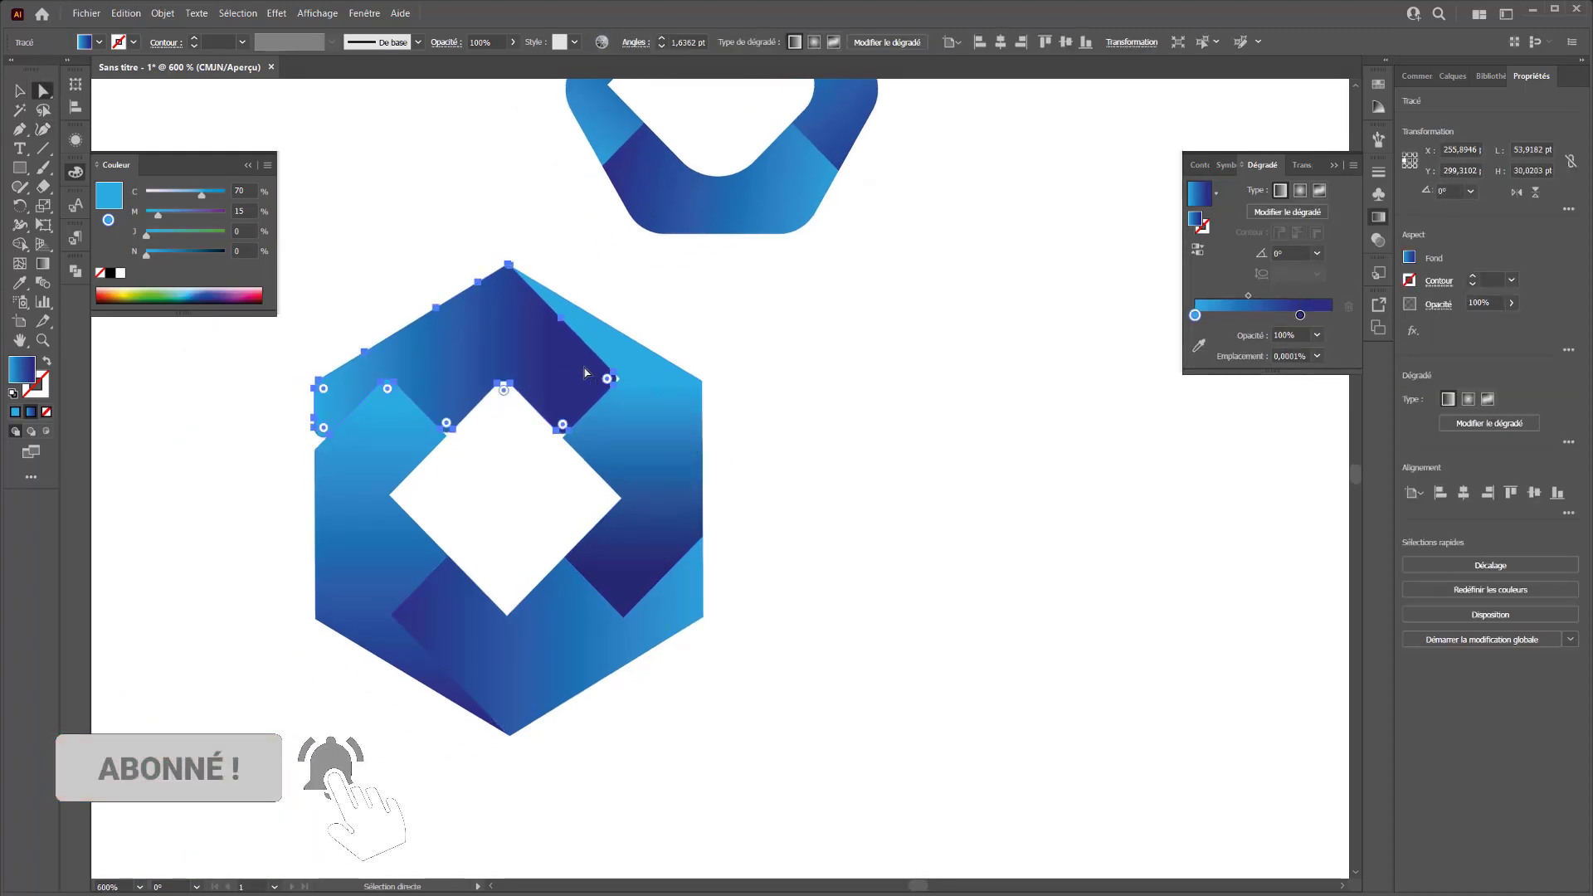
pyautogui.moveTo(606, 381); pyautogui.dragTo(622, 426)
pyautogui.click(811, 437)
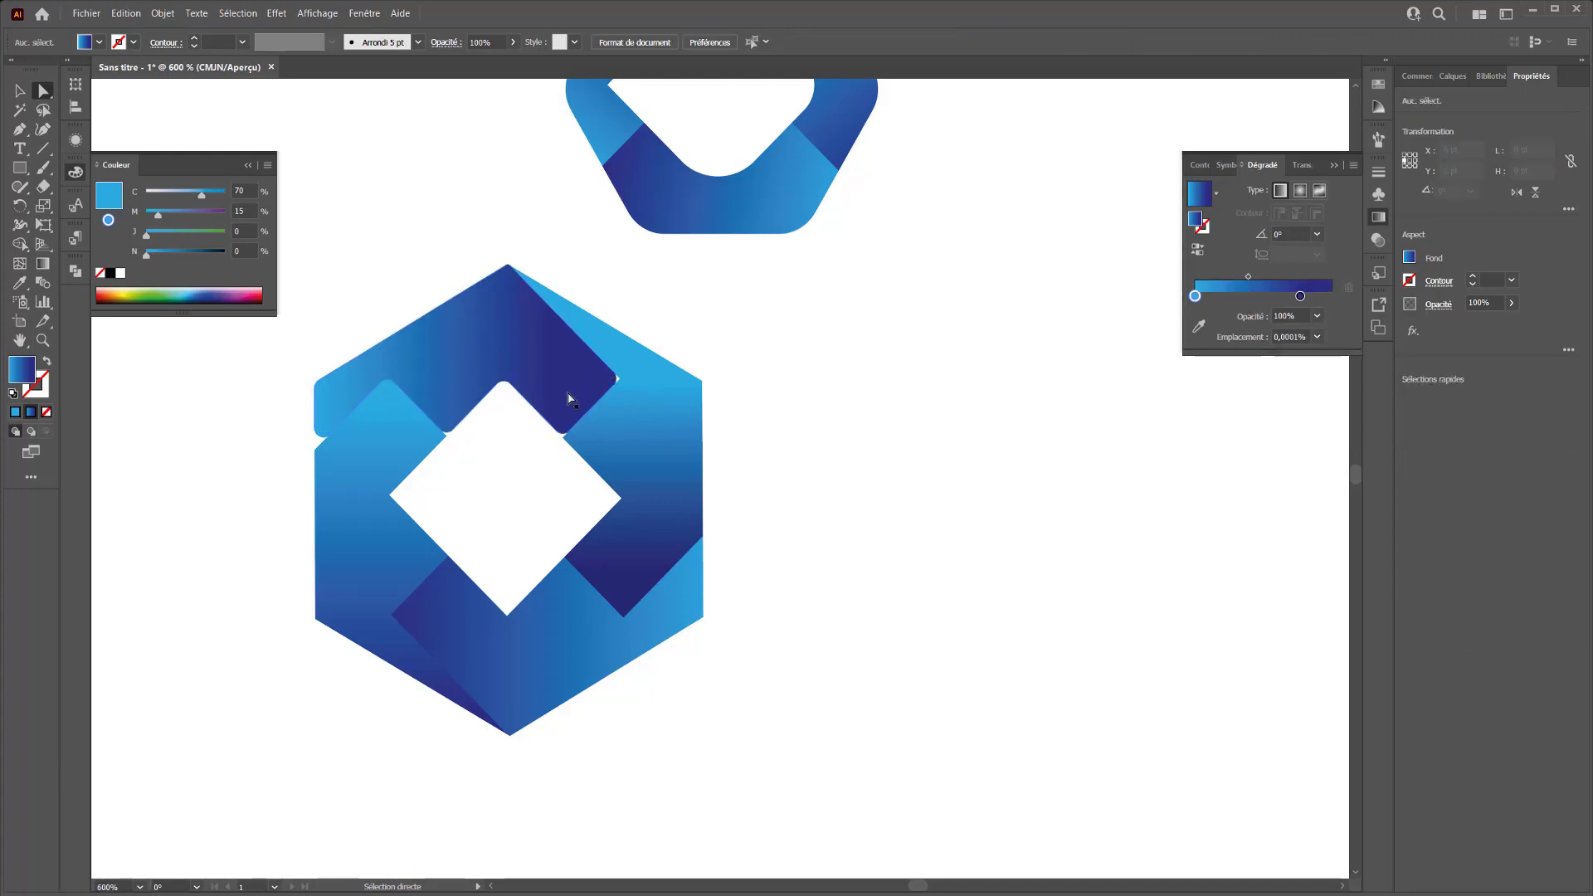
# Select all the large hexagon's anchors and round its corners to about 1.64 pt.
pyautogui.click(591, 455)
pyautogui.moveTo(715, 287); pyautogui.dragTo(543, 509)
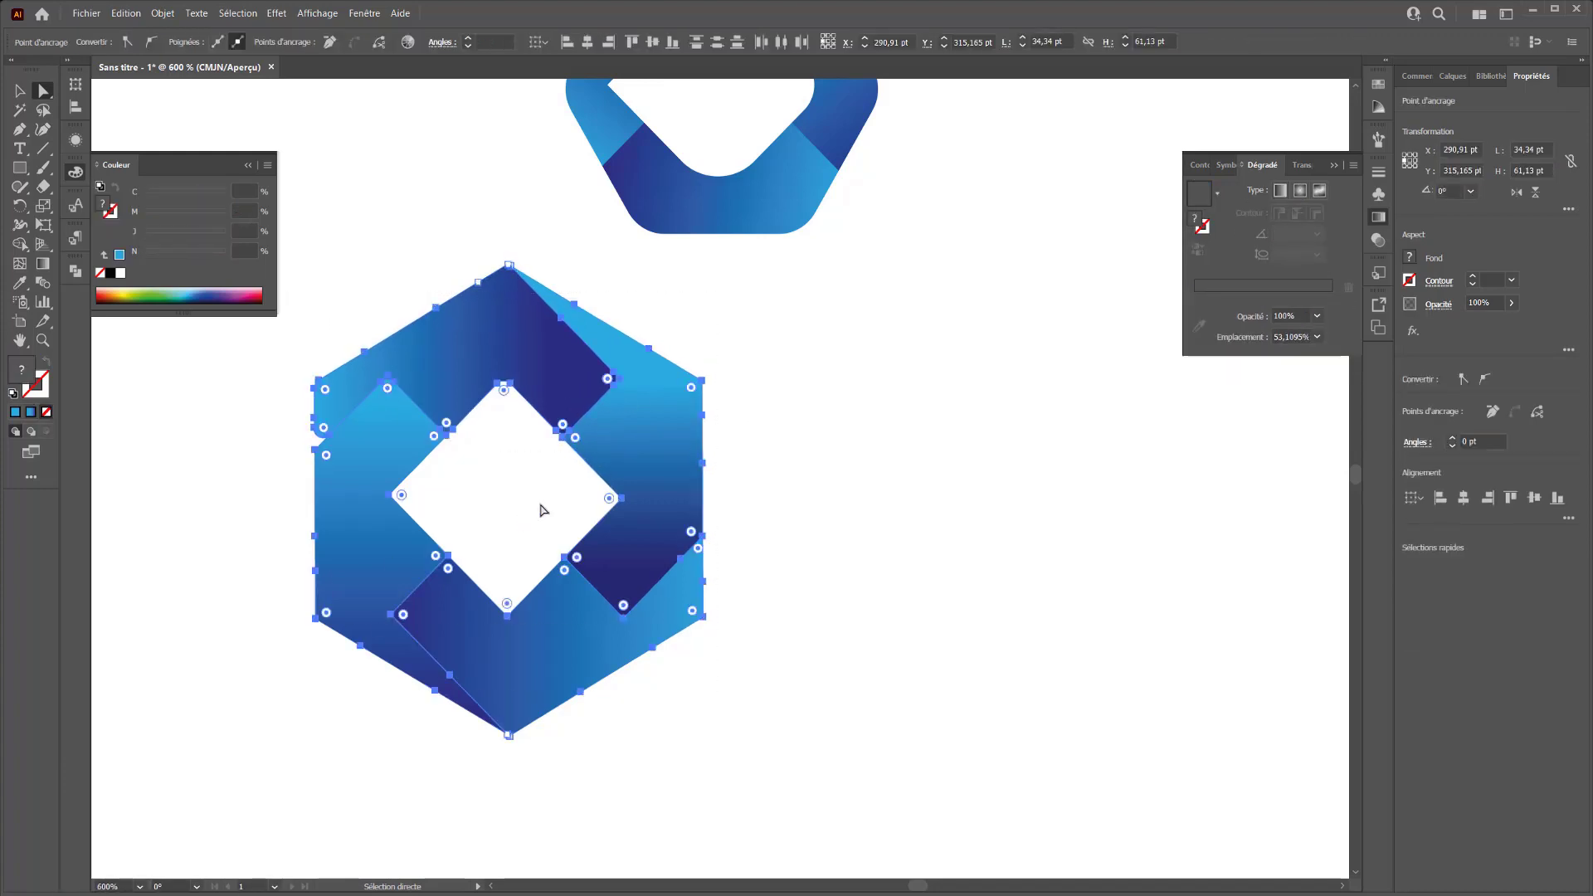
pyautogui.keyDown('shift'); pyautogui.click(639, 465); pyautogui.keyUp('shift')
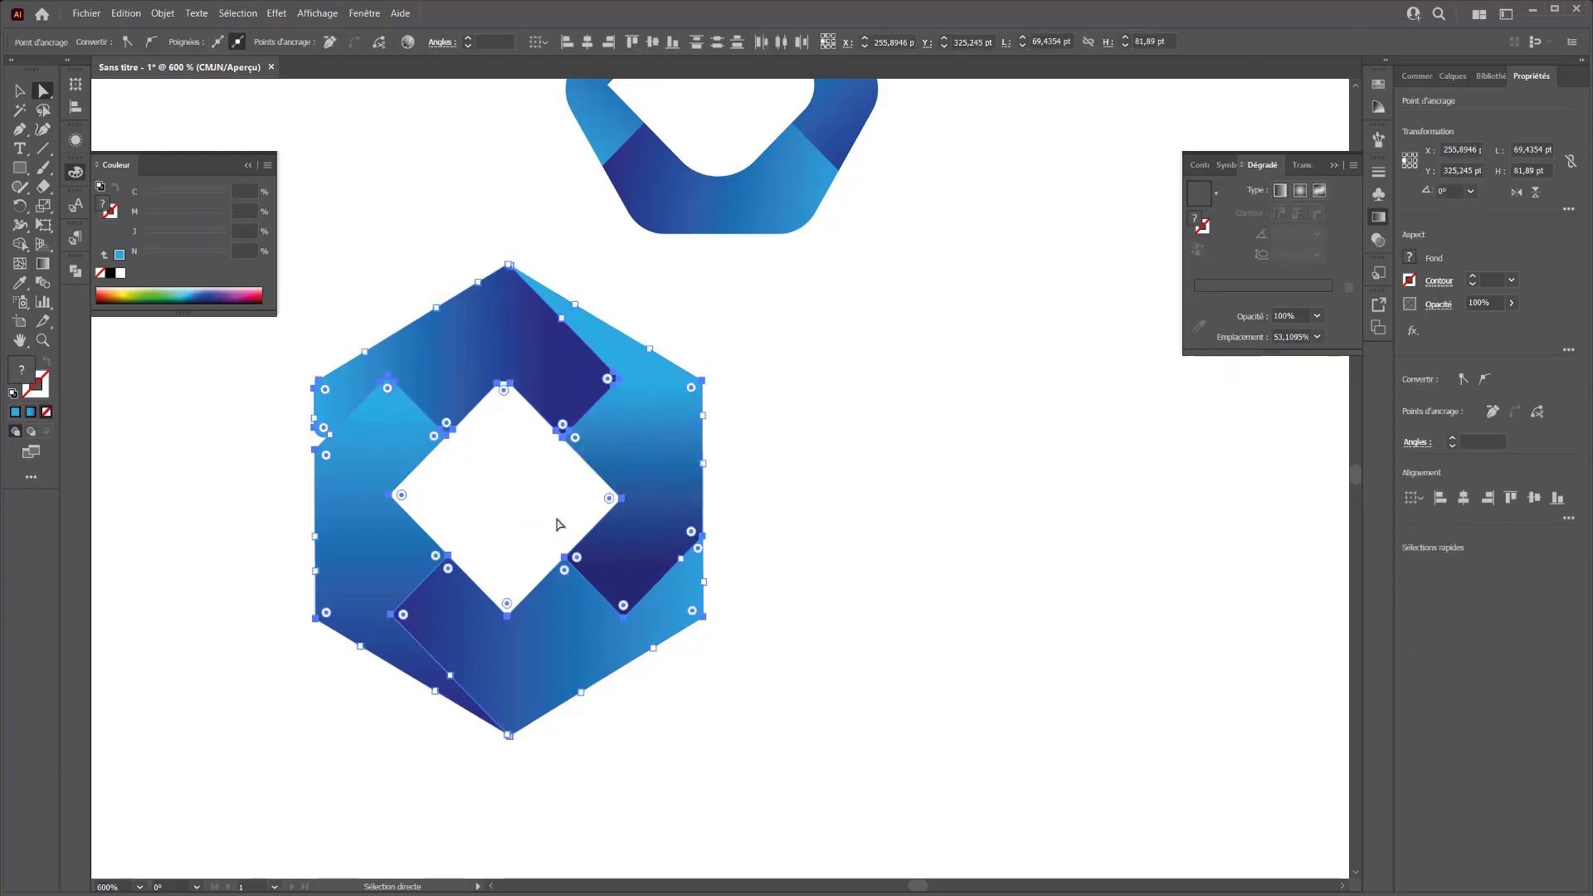
pyautogui.keyDown('ctrl'); pyautogui.click(472, 462); pyautogui.keyUp('ctrl')
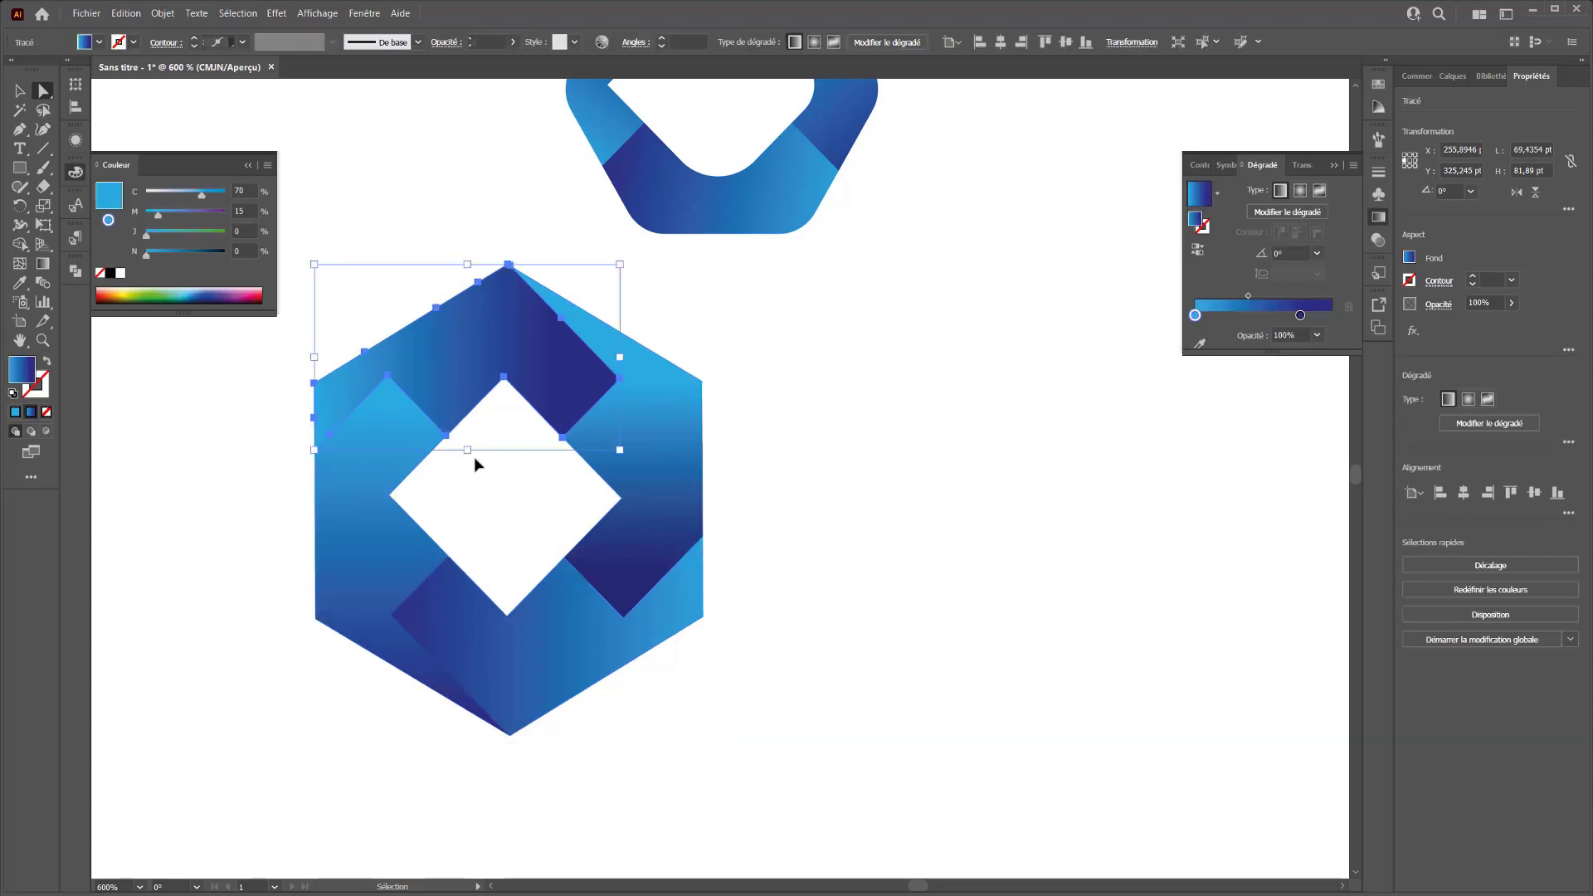
pyautogui.moveTo(720, 348)
pyautogui.mouseDown()
pyautogui.moveTo(551, 521)
pyautogui.moveTo(537, 516)
pyautogui.mouseUp()
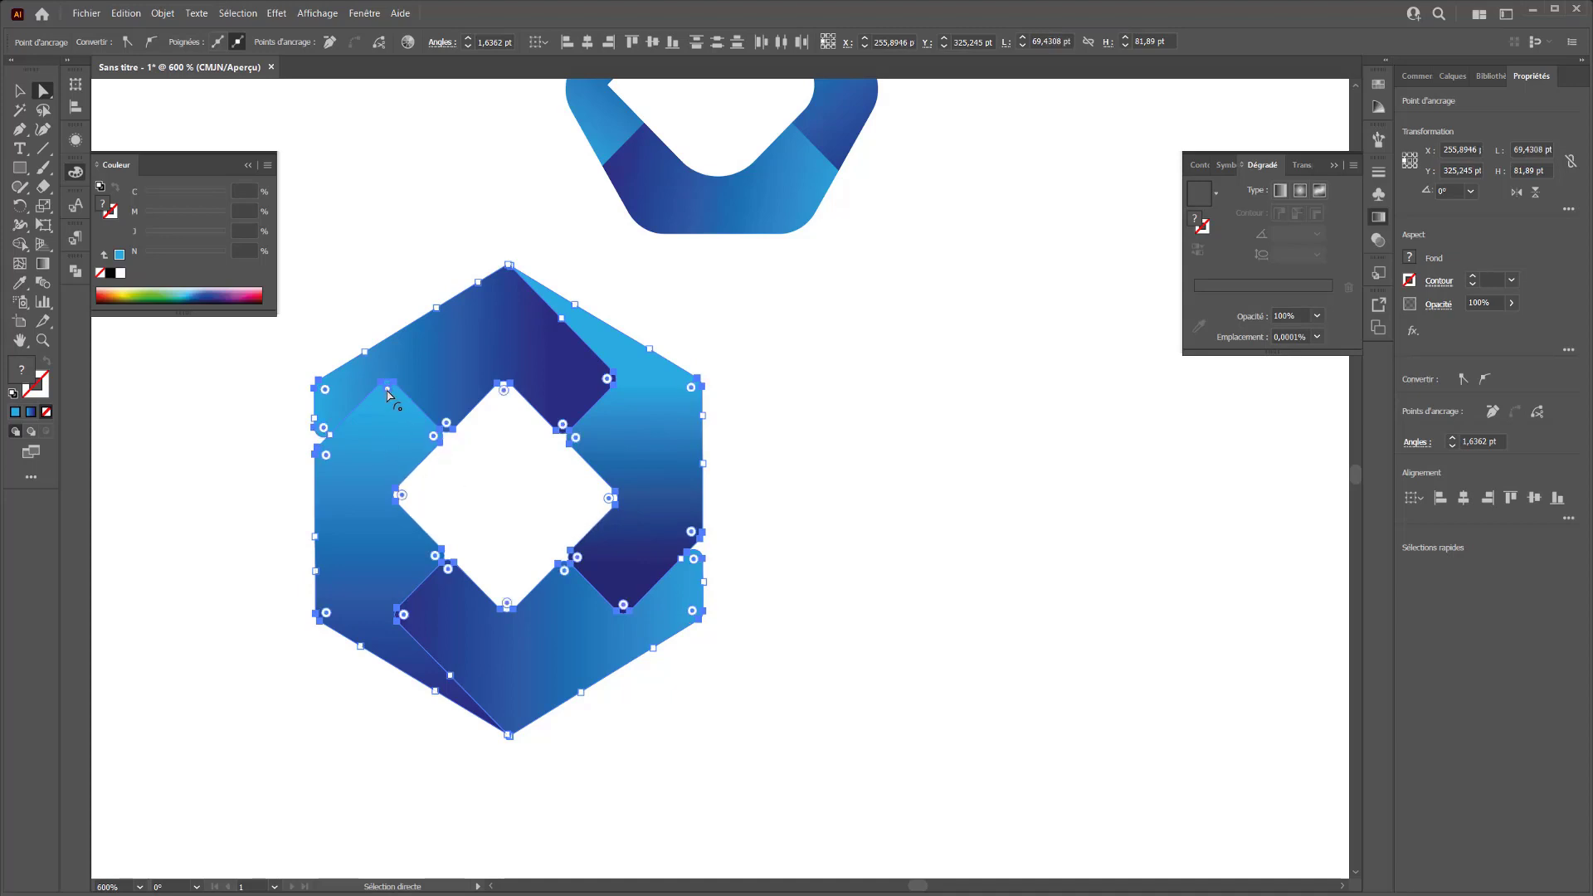
pyautogui.moveTo(387, 388); pyautogui.dragTo(423, 424)
pyautogui.hotkey('ctrl', 'shift', 'a')
# Zoom out to review both finished hexagon logos with nothing selected.
pyautogui.hotkey('ctrl', '-')
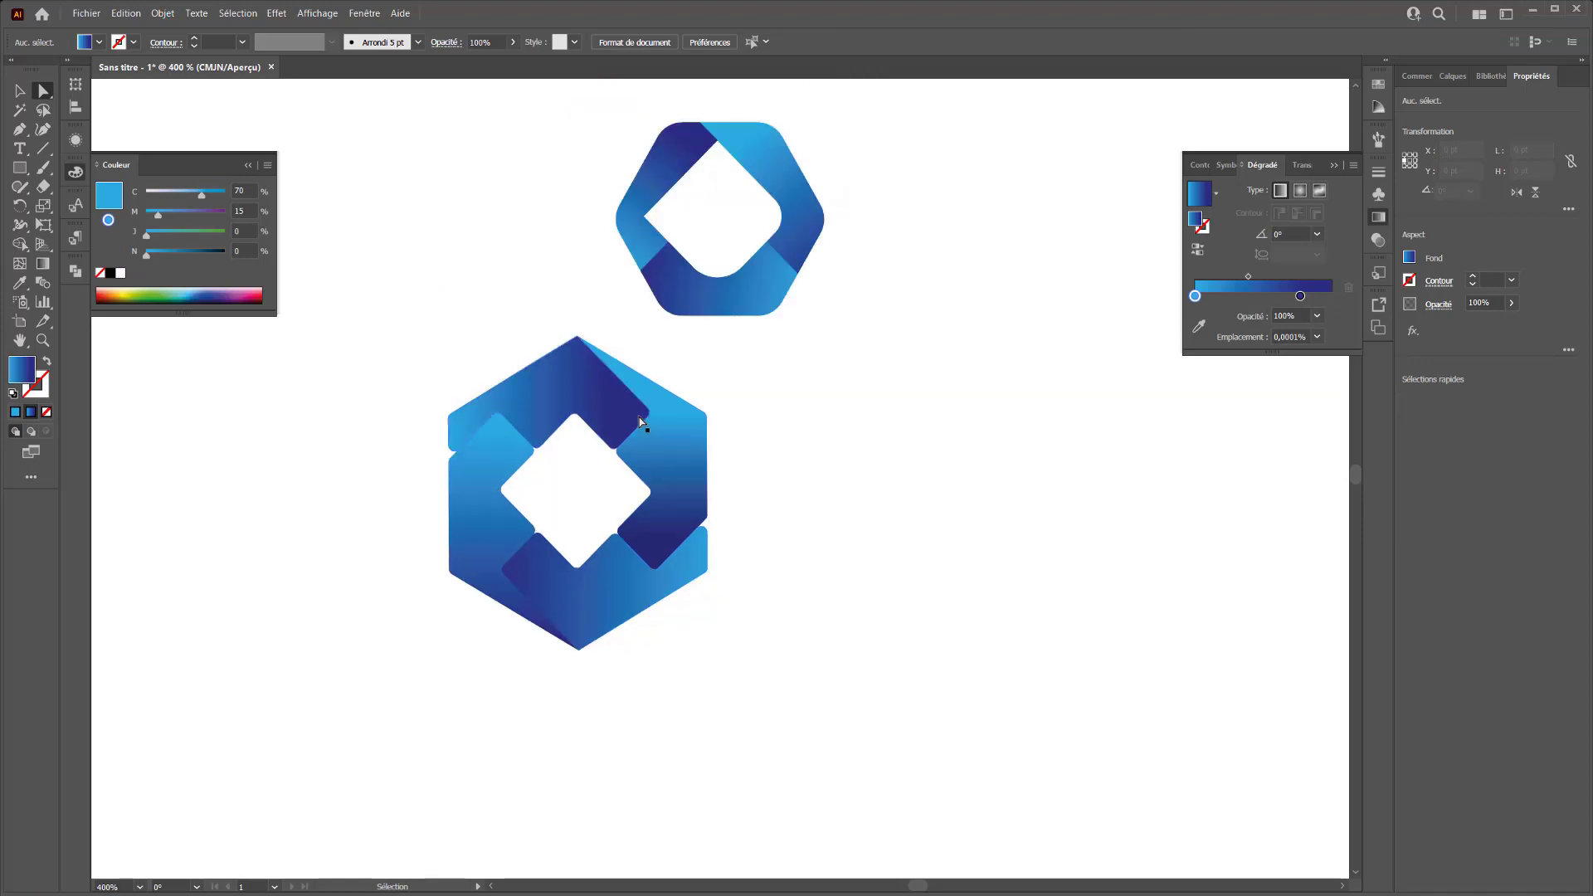
pyautogui.moveTo(709, 395); pyautogui.dragTo(640, 462)
pyautogui.hotkey('ctrl', 'a')
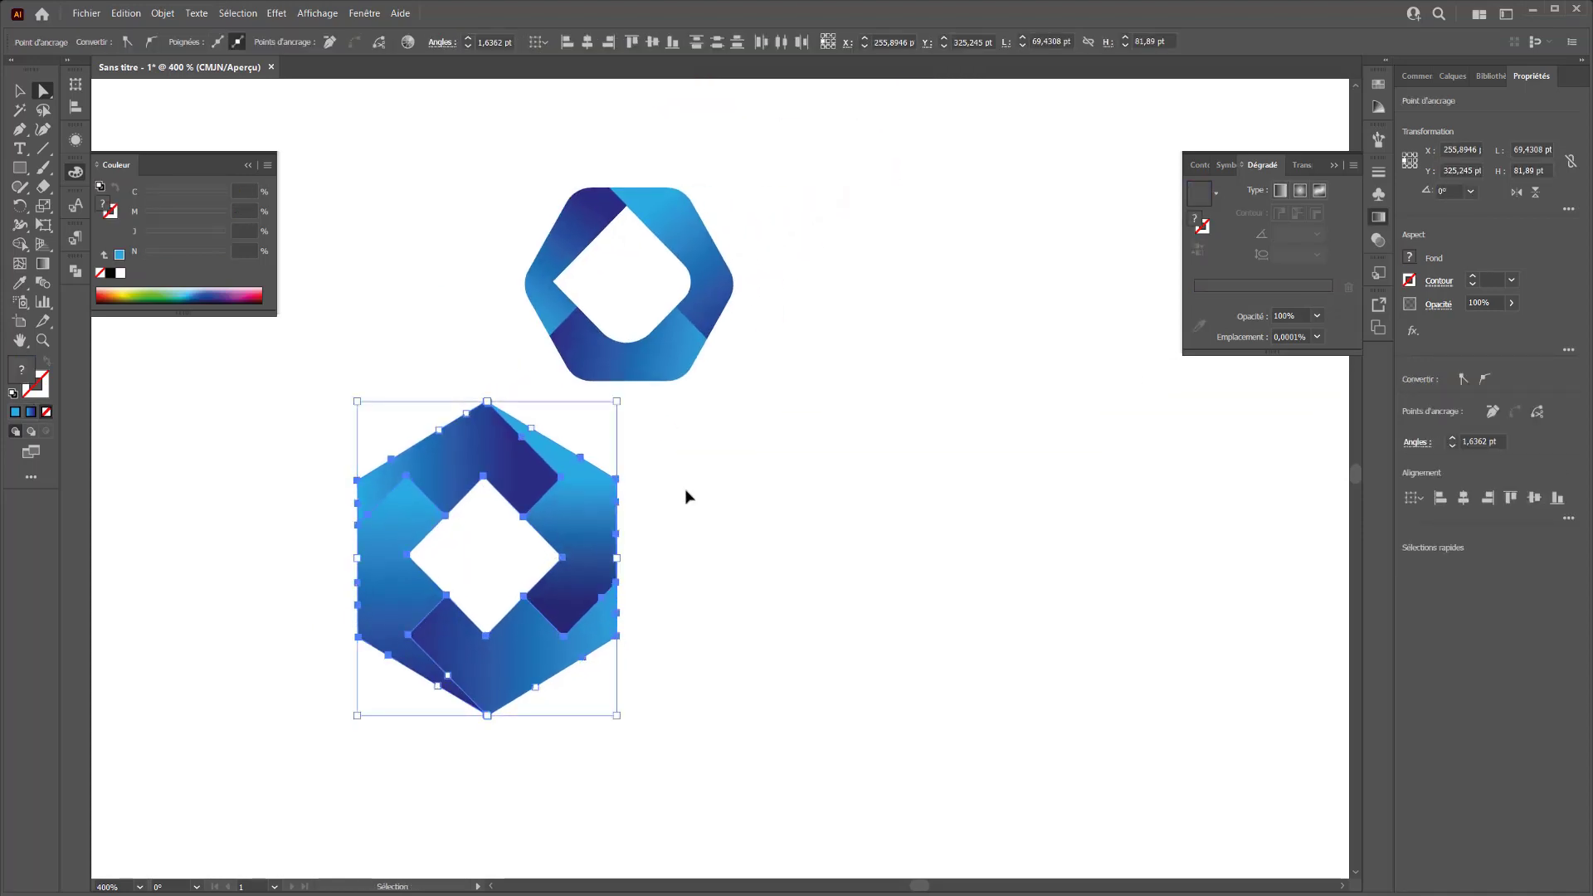
pyautogui.hotkey('ctrl', 'h')
pyautogui.hotkey('ctrl', 'shift', 'a')
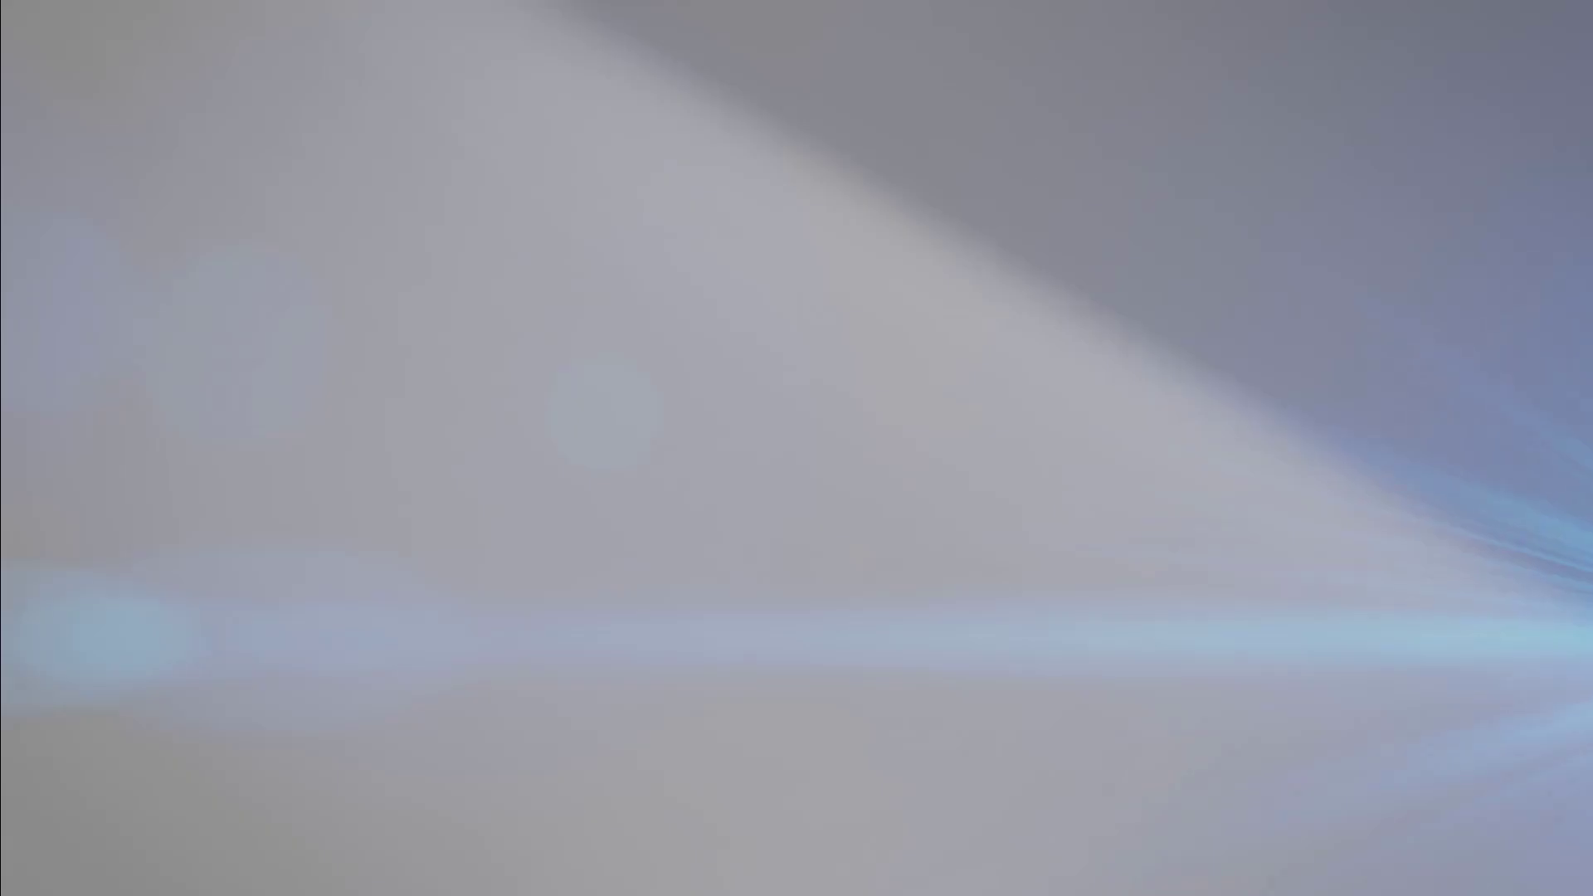